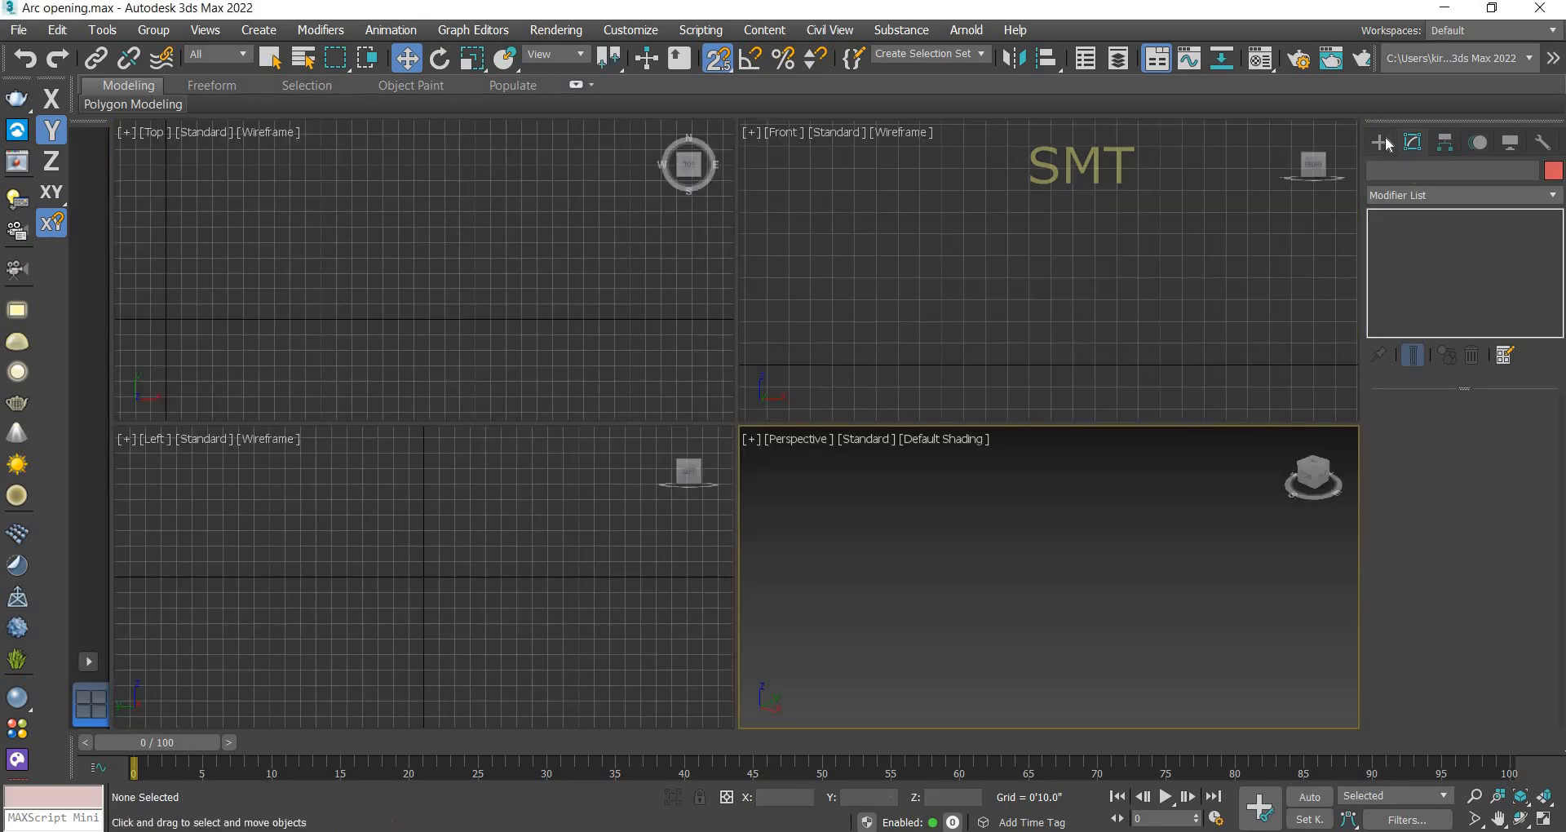
Step: Create a standard box as a wall in the Top view, about 27' wide, 1'3" long and 10'9" high
left_click(1379, 142)
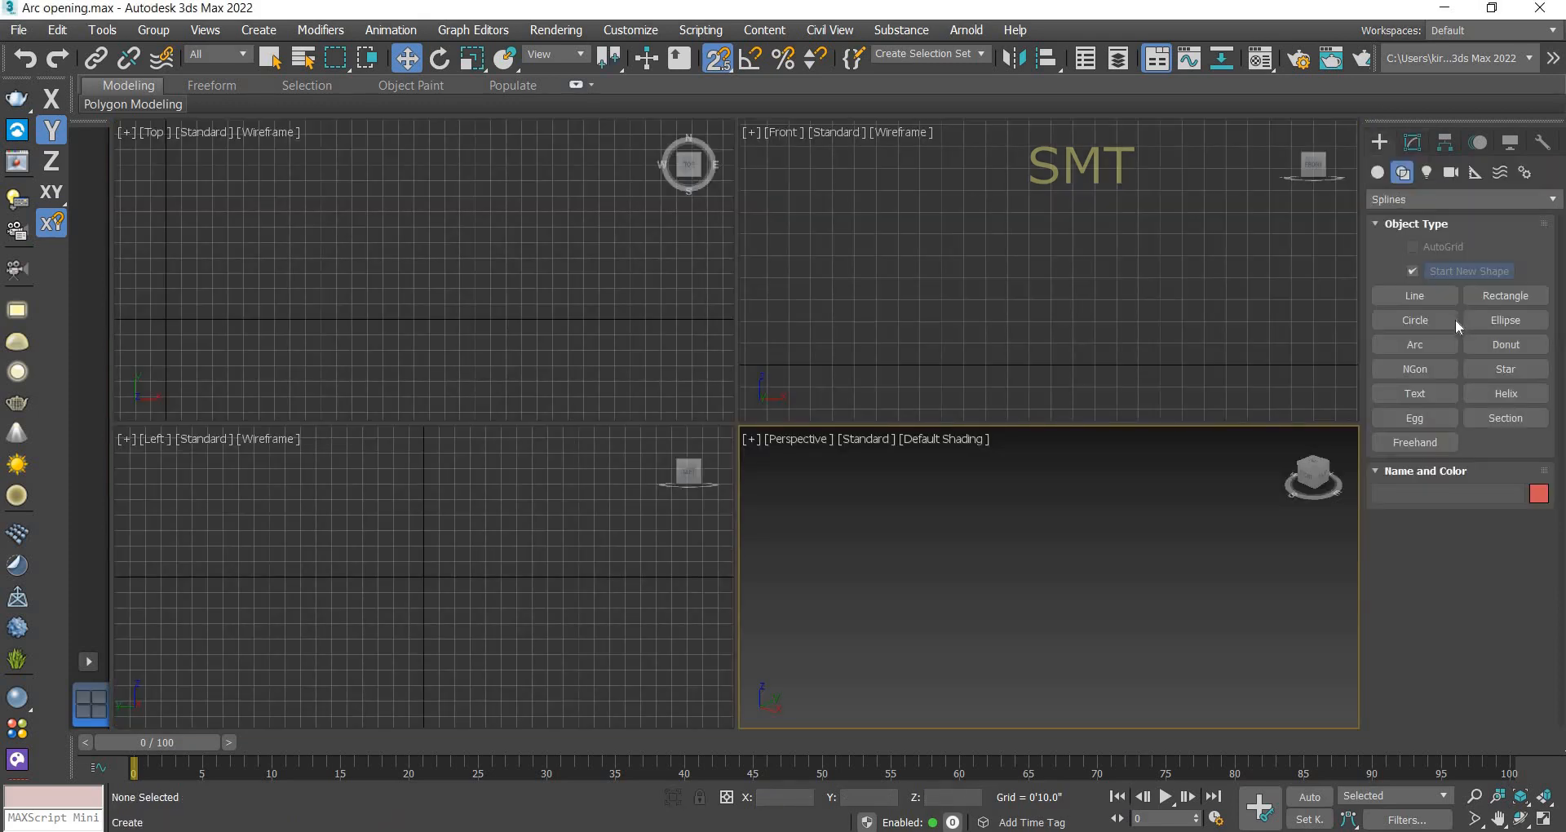
left_click(1379, 173)
left_click(1403, 200)
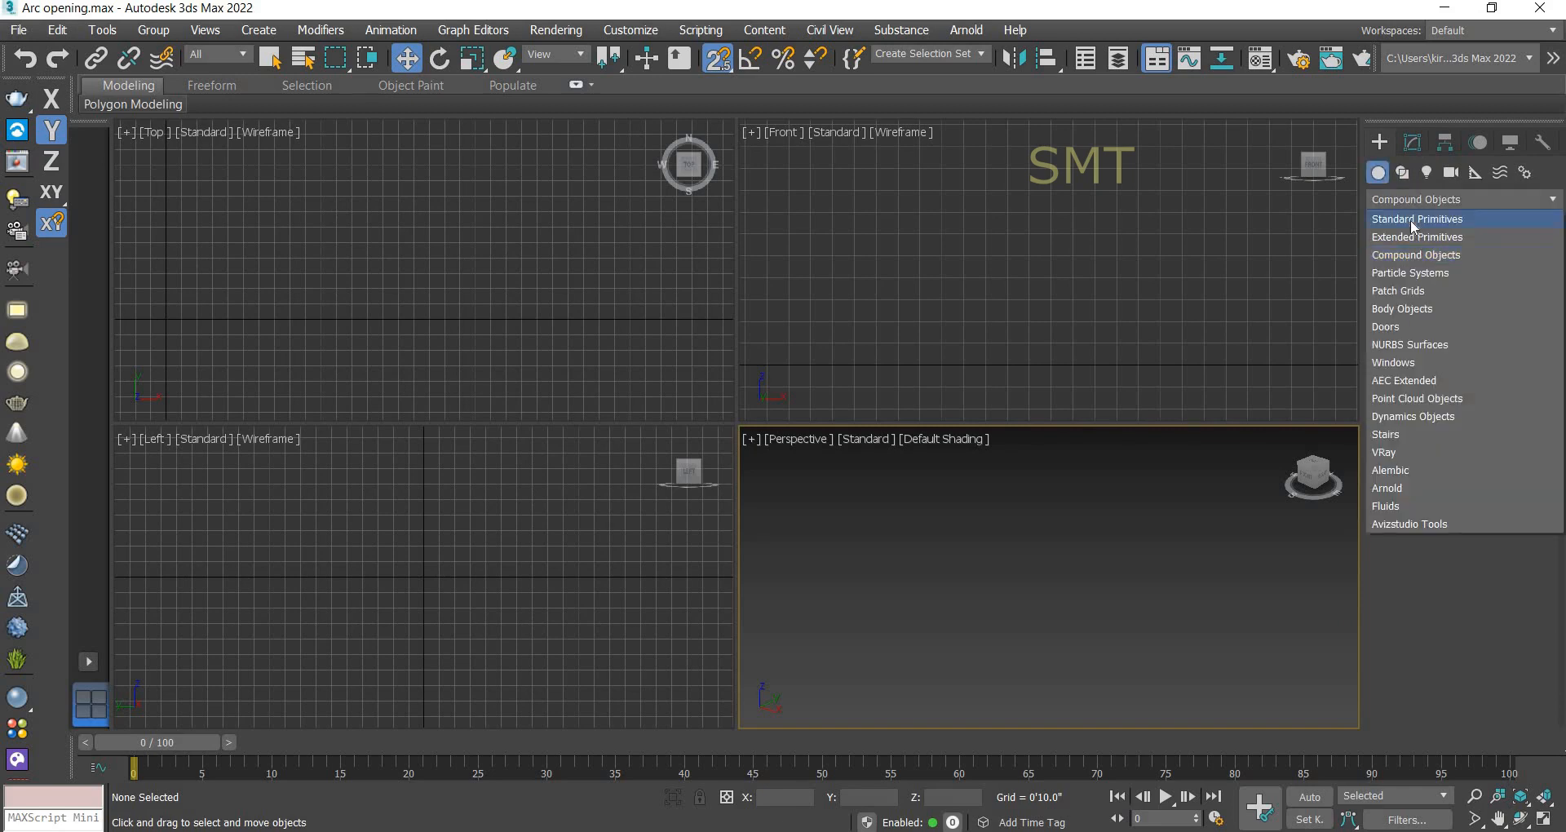
left_click(1414, 220)
left_click(1450, 273)
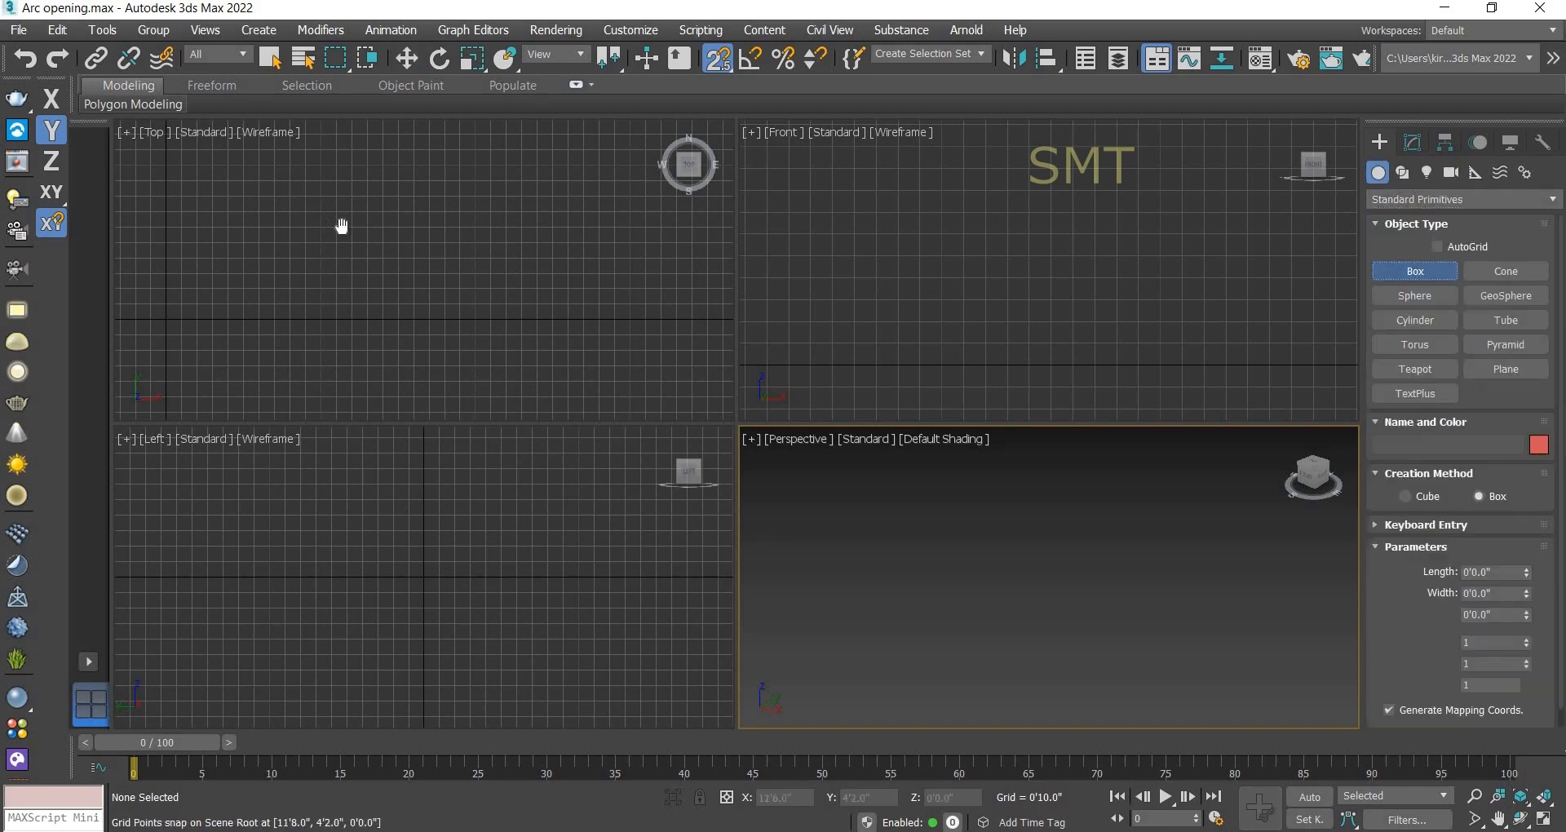
middle_click_drag(409, 266, 616, 282)
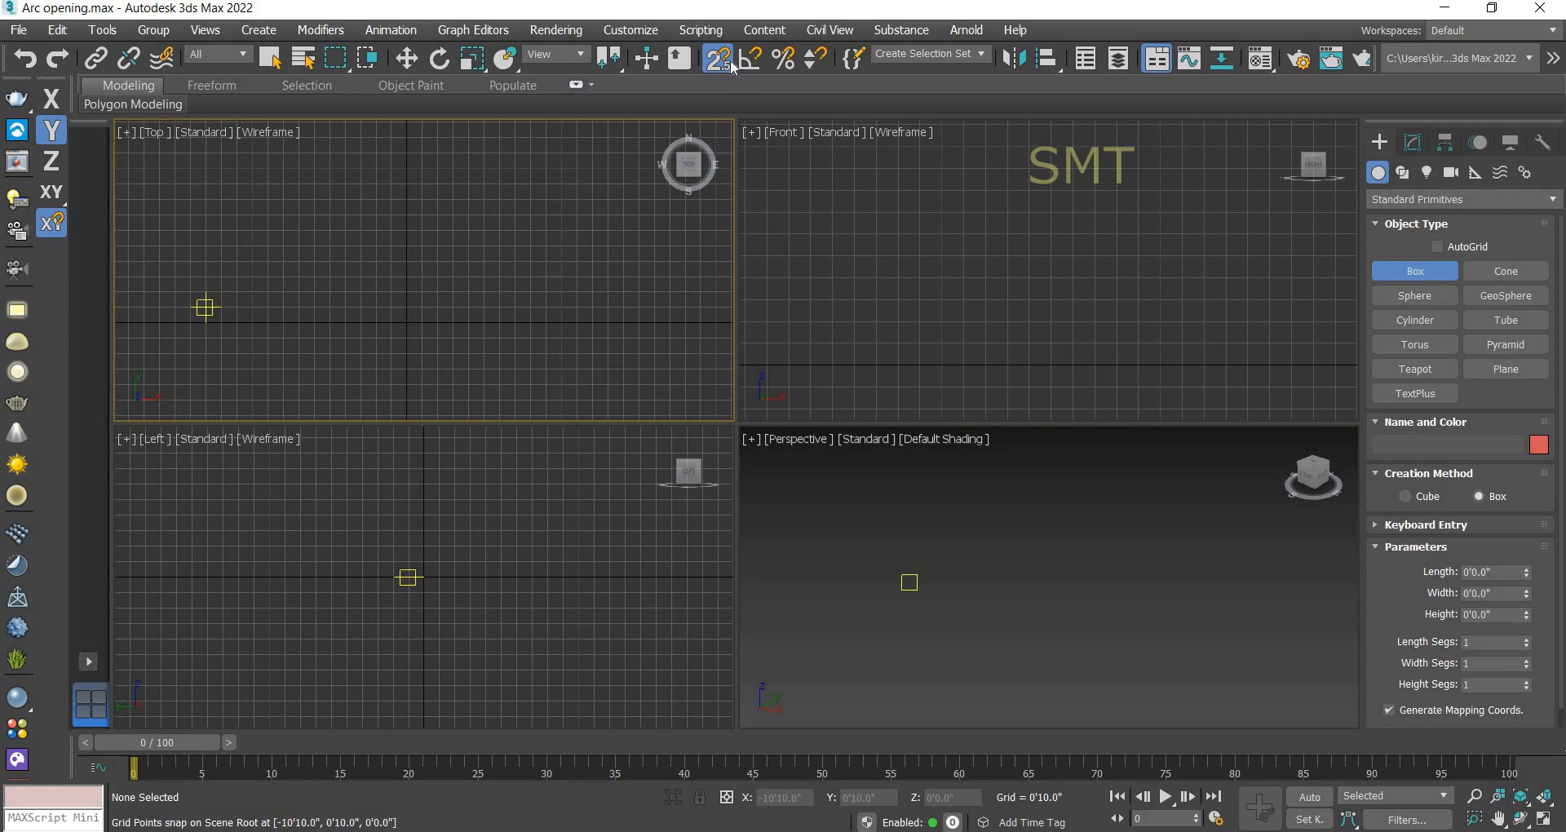
left_click_drag(205, 302, 702, 319)
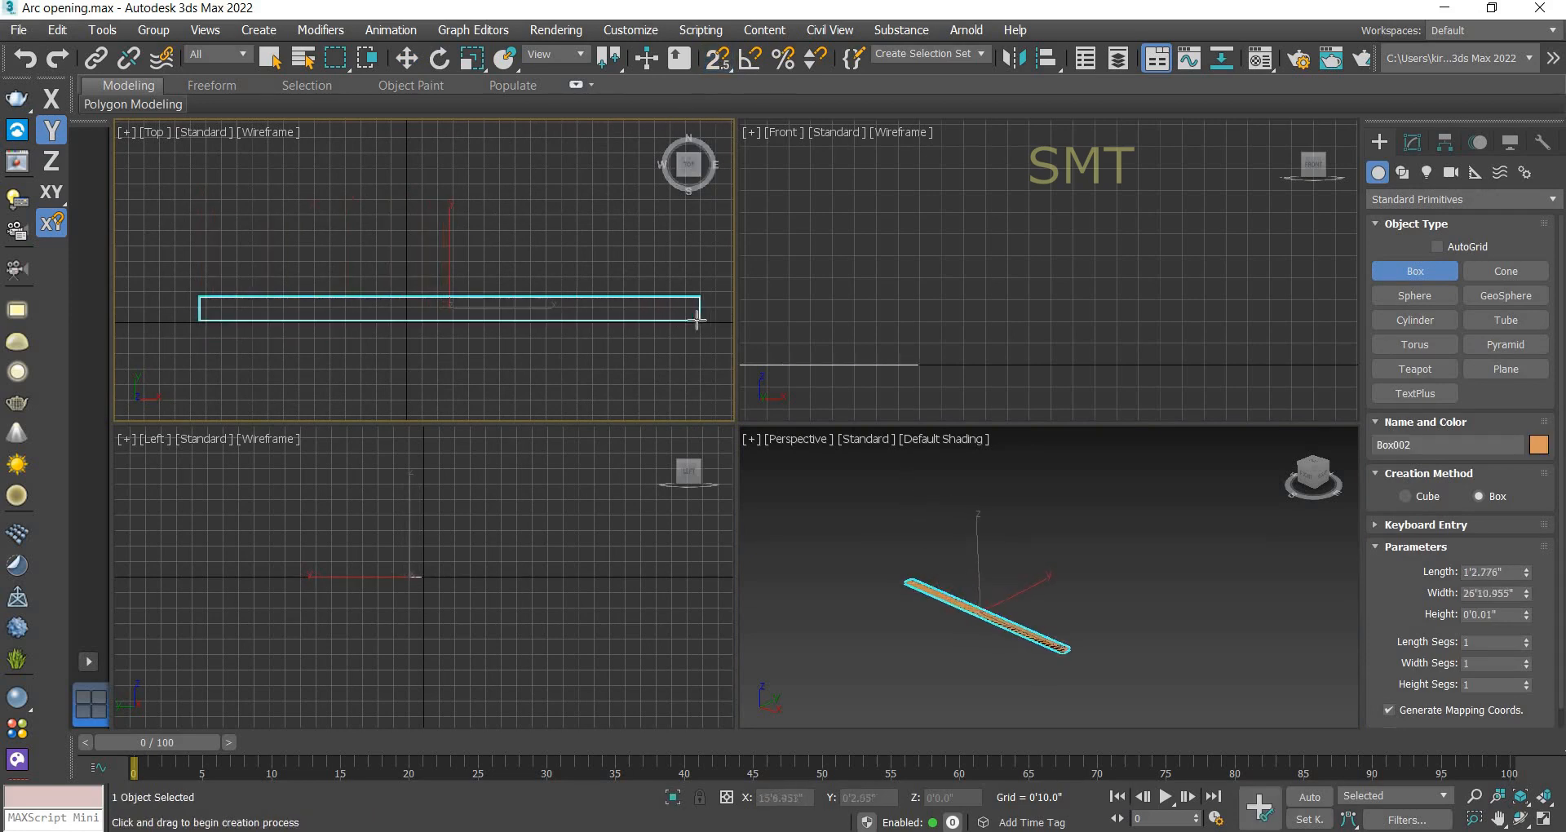
left_click(544, 121)
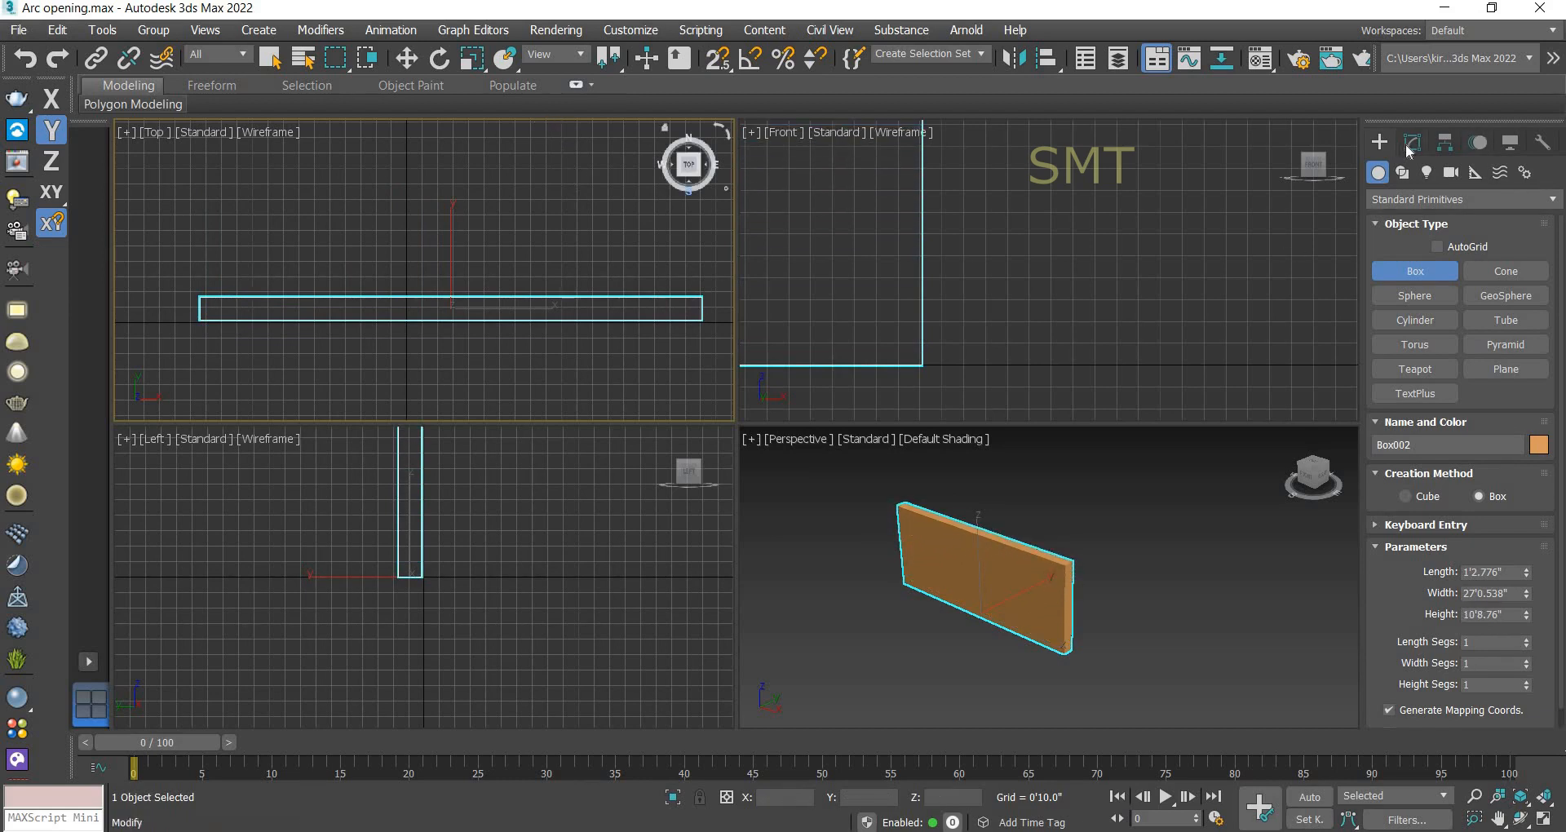
Step: Set the wall box's length to 9", width to 25' and height to 10'
left_click(1412, 144)
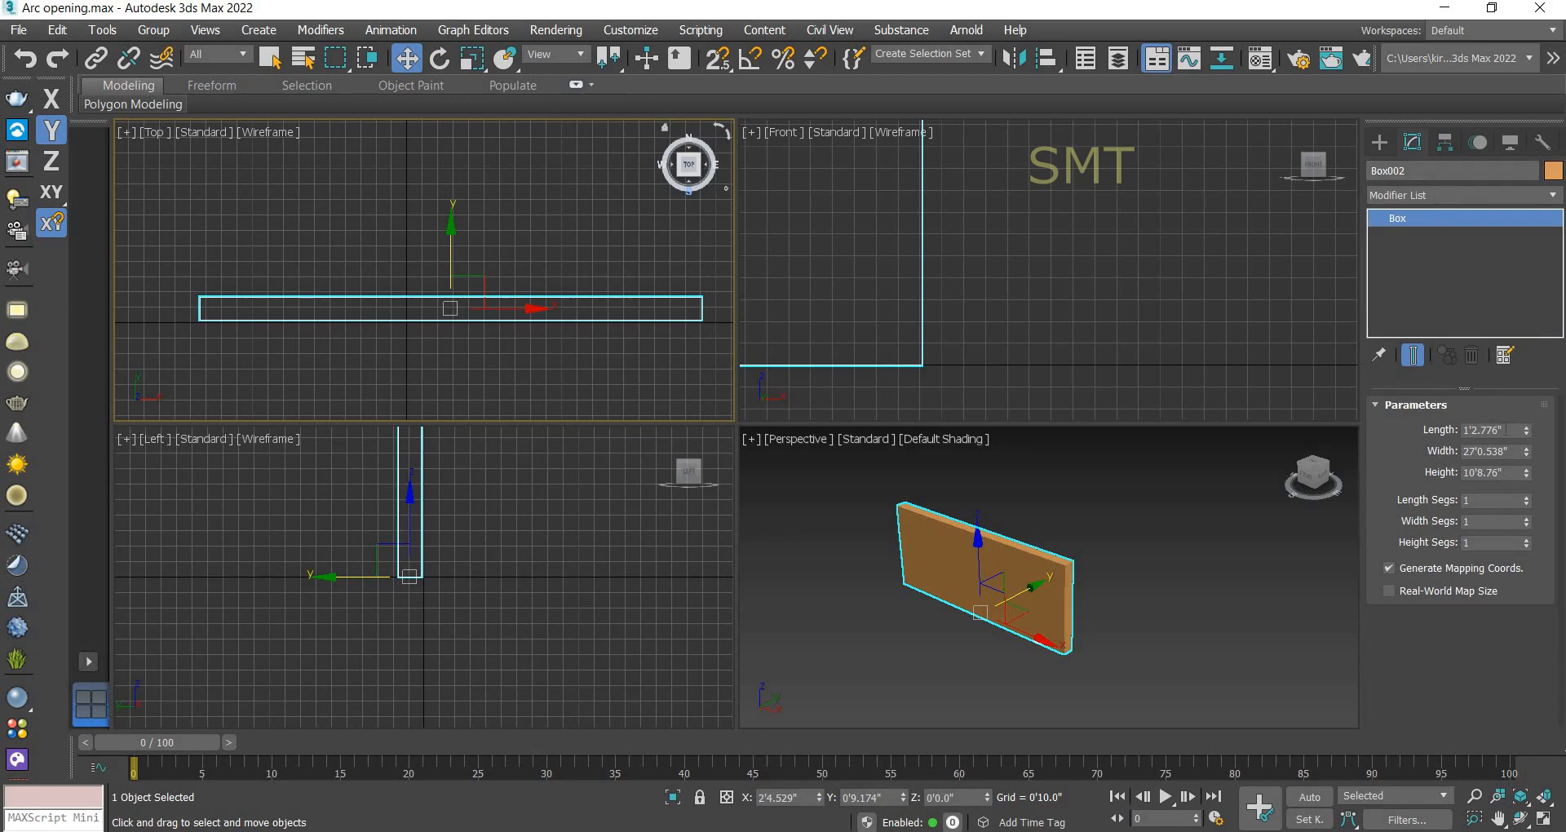
left_click_drag(1347, 448, 1363, 473)
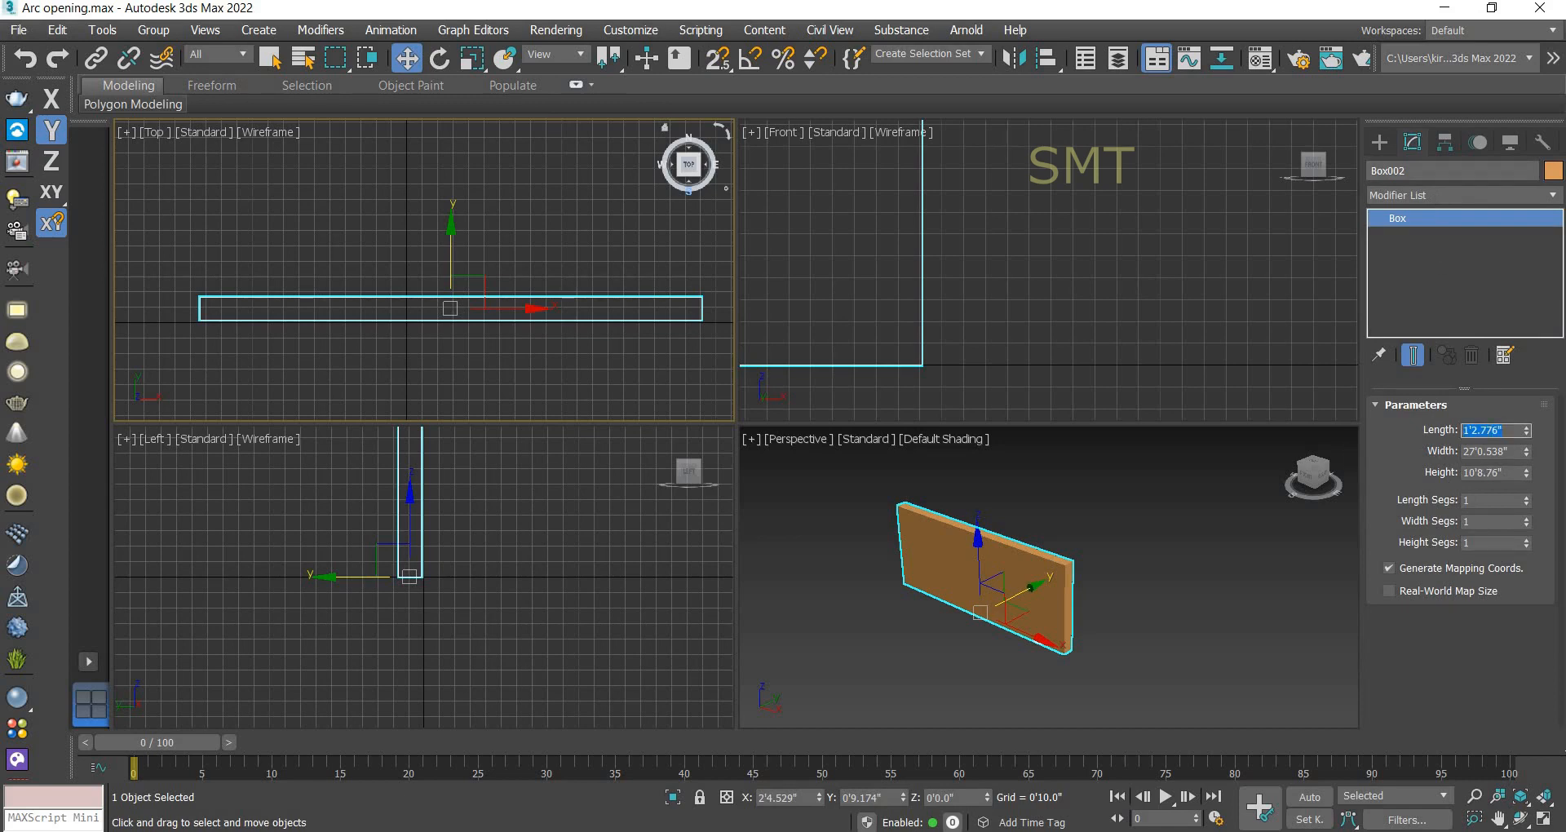
type("9")
key("Return")
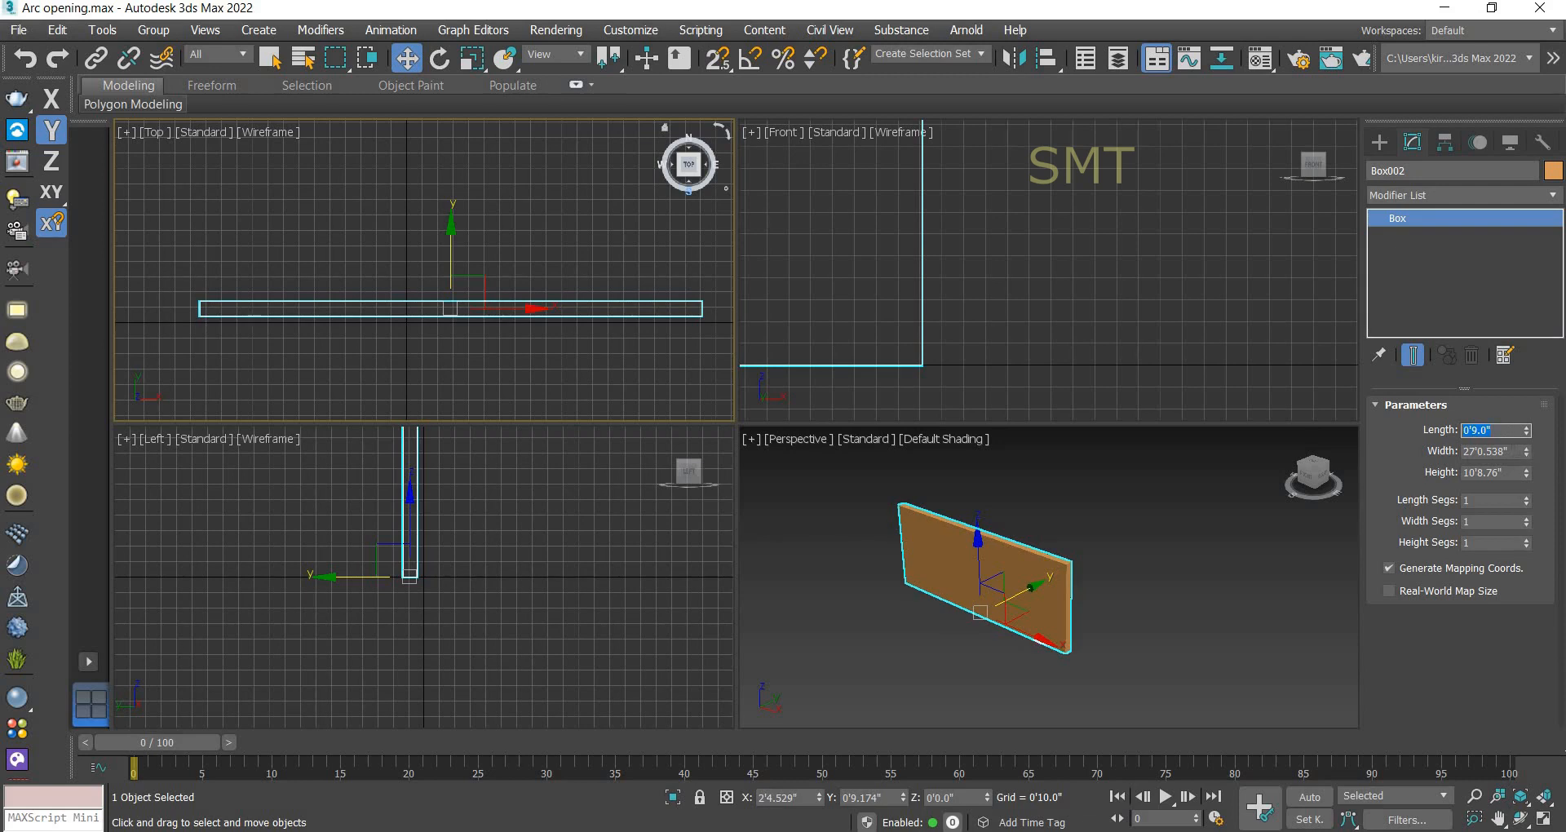
key("Tab")
key("Return")
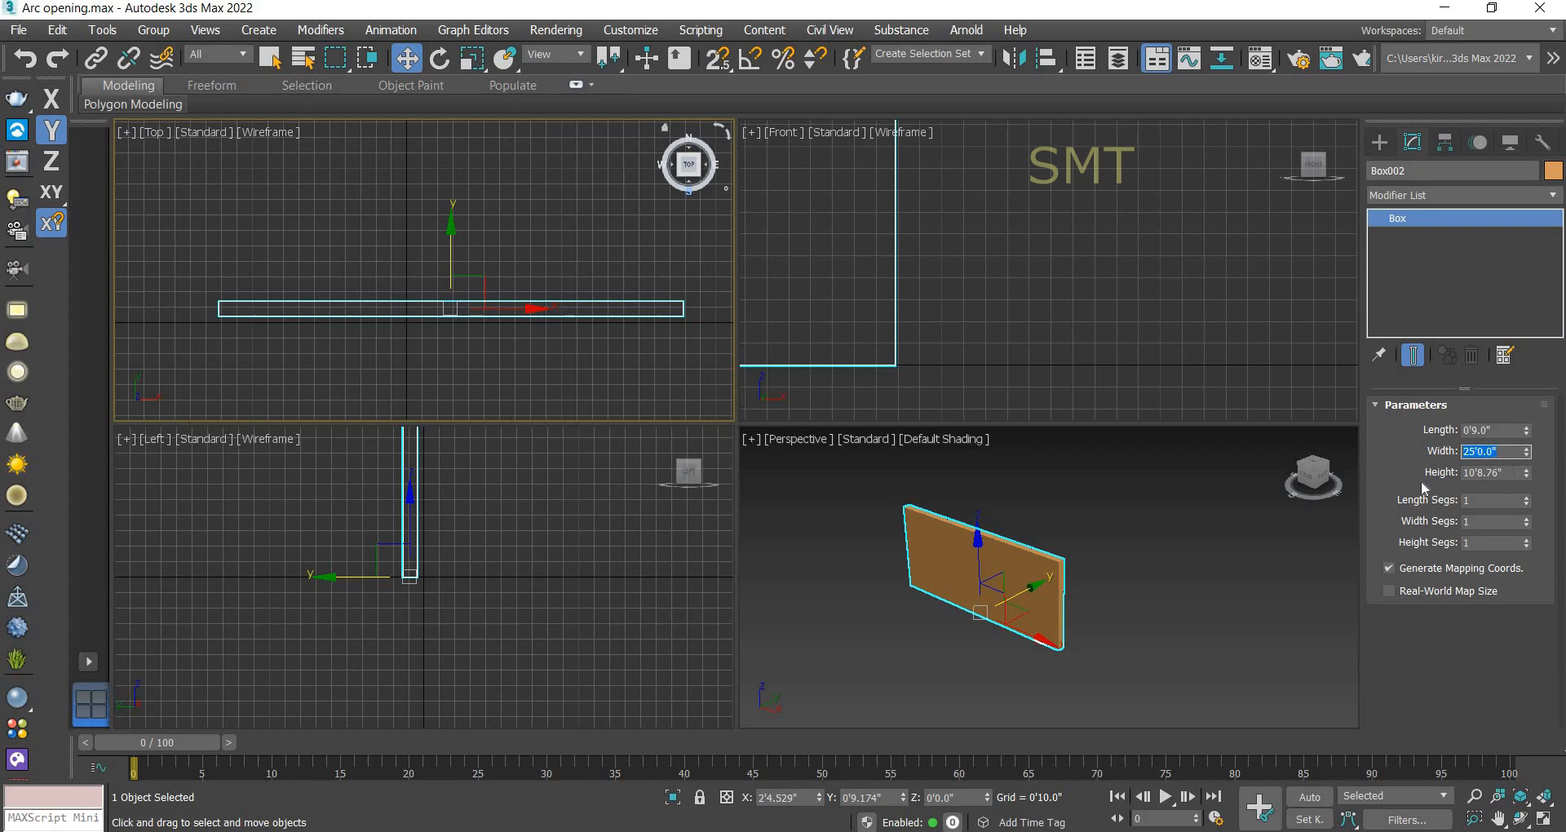
key("Tab")
type("10")
key("Return")
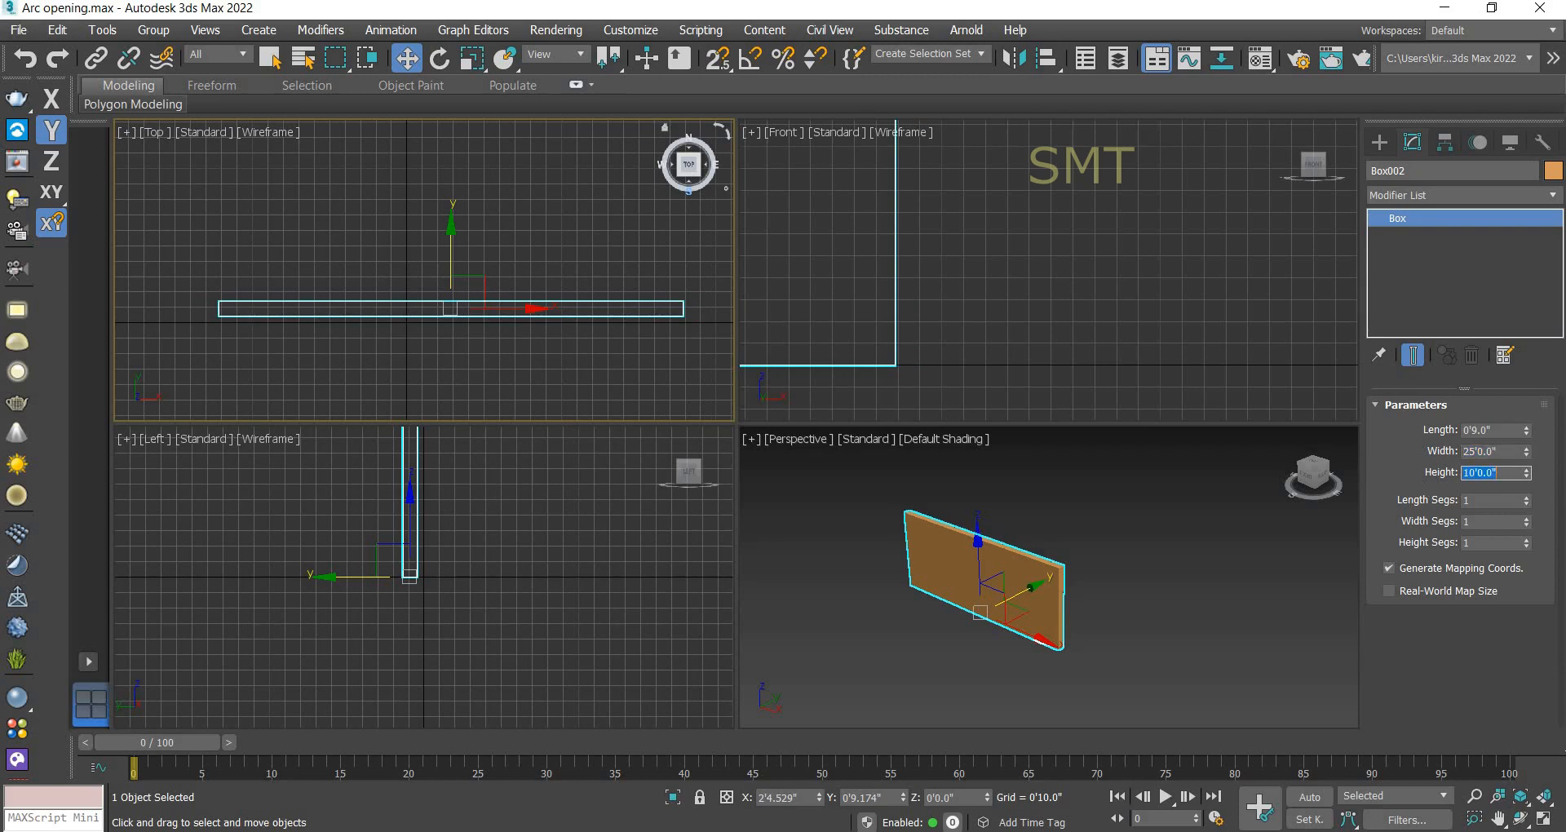
left_click(1122, 611)
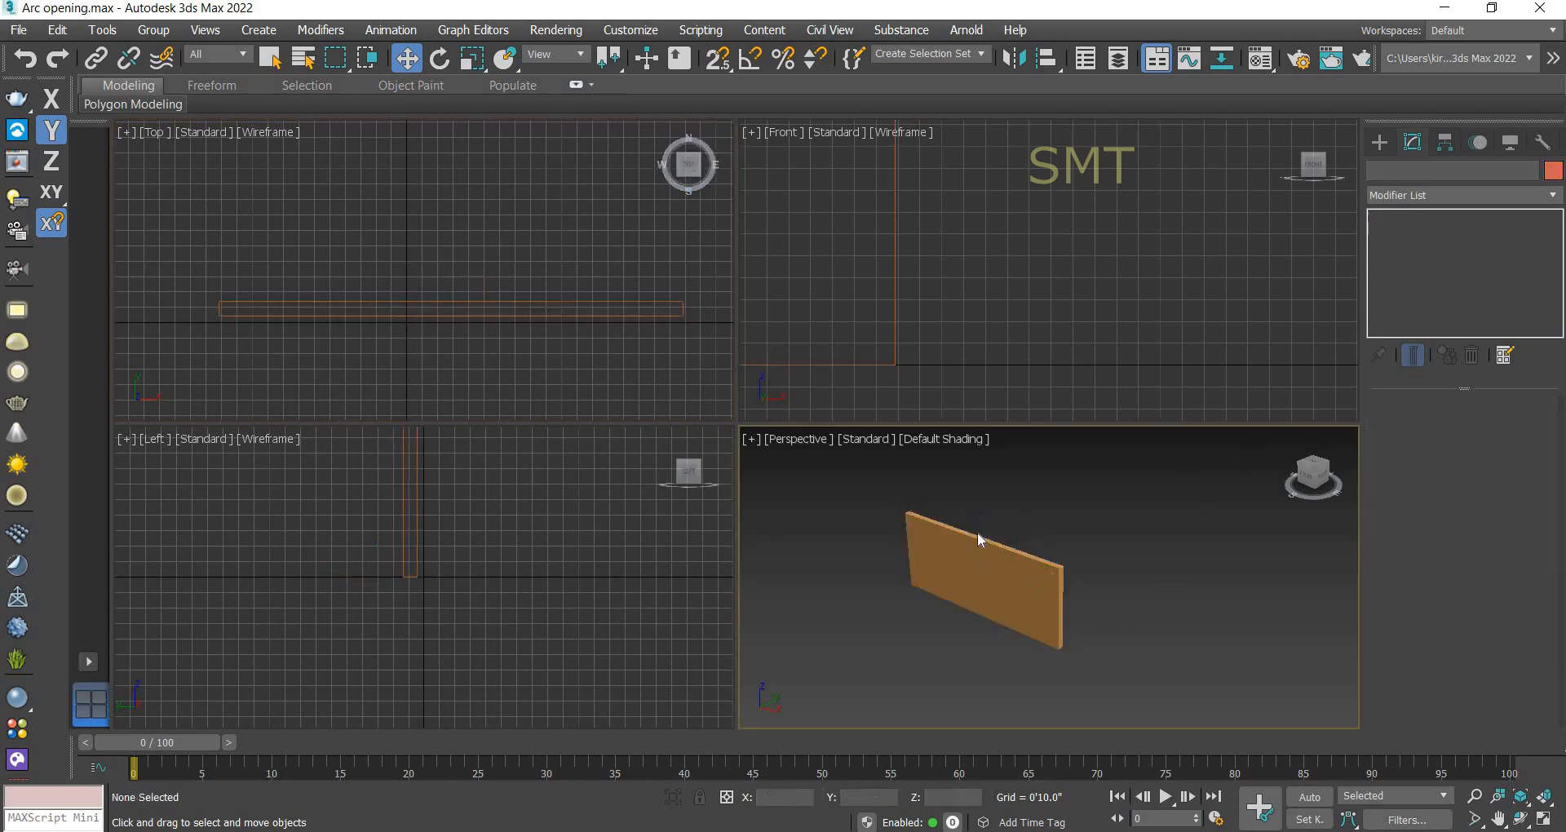
Step: Convert the wall box to an Editable Poly
left_click(979, 571)
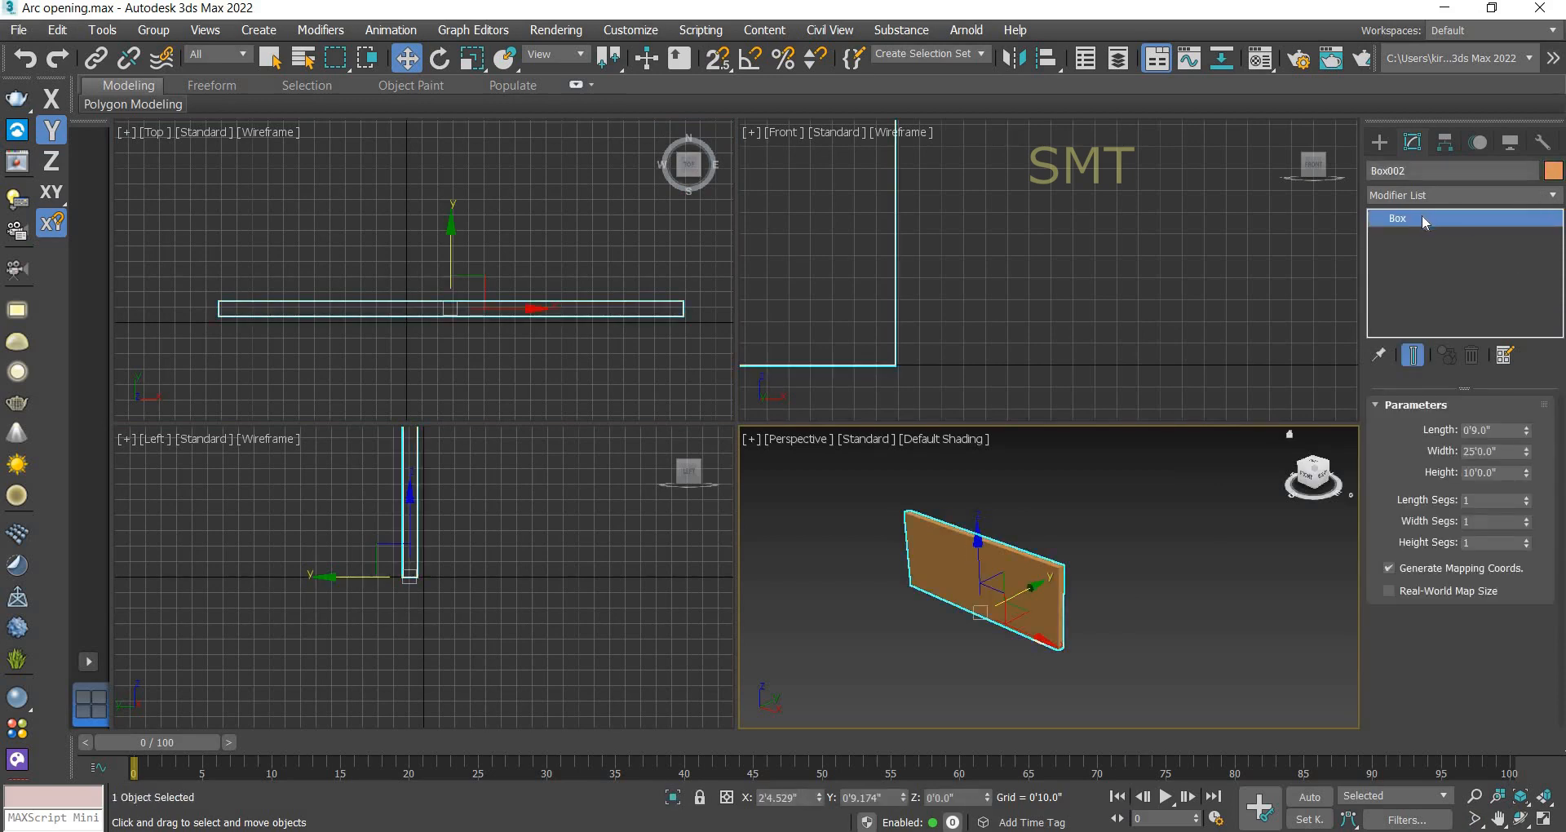
right_click(1393, 218)
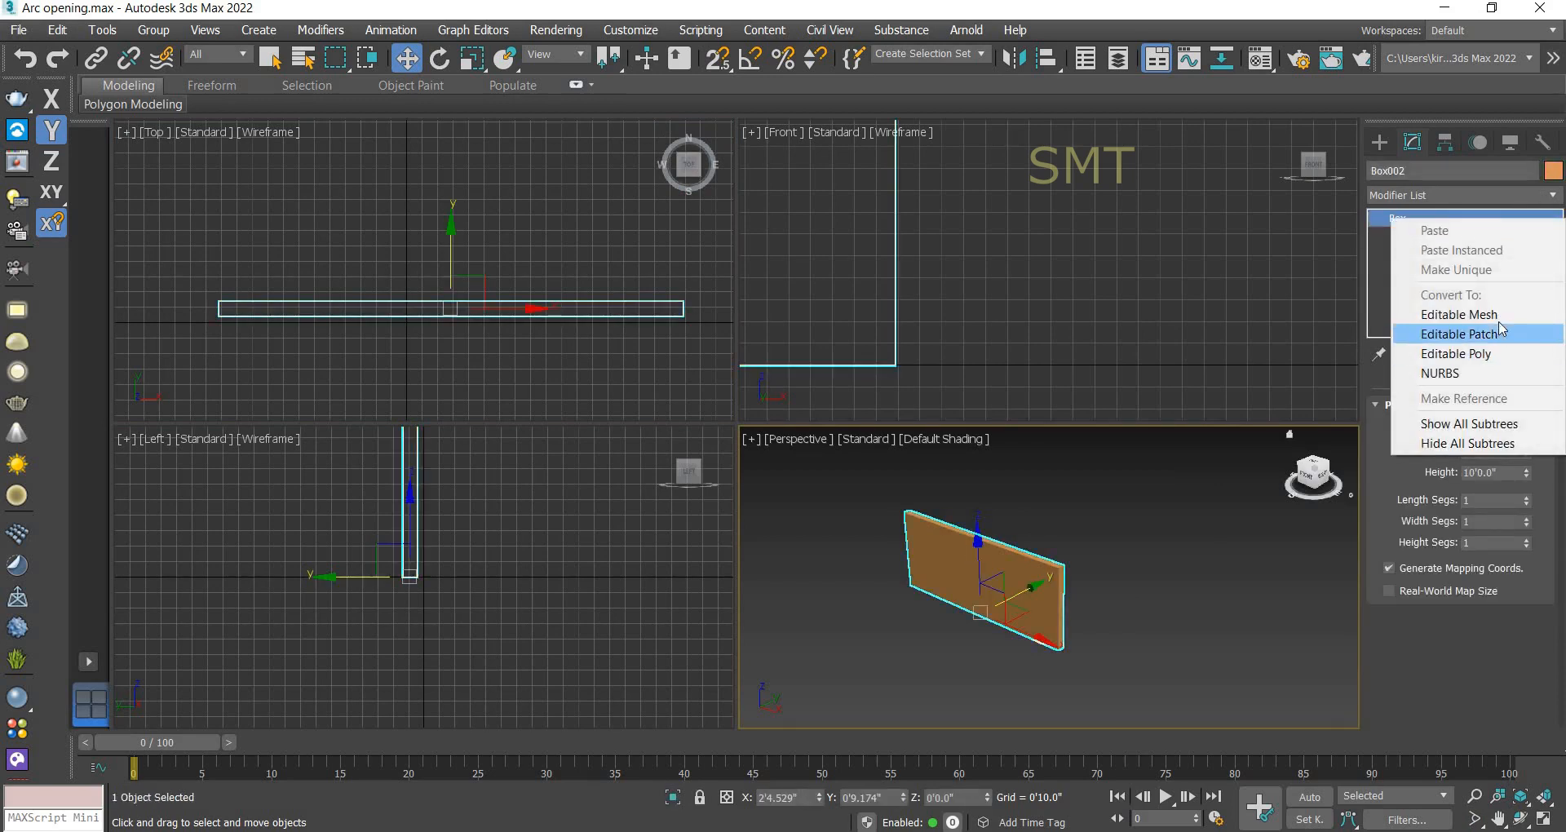
left_click(1507, 360)
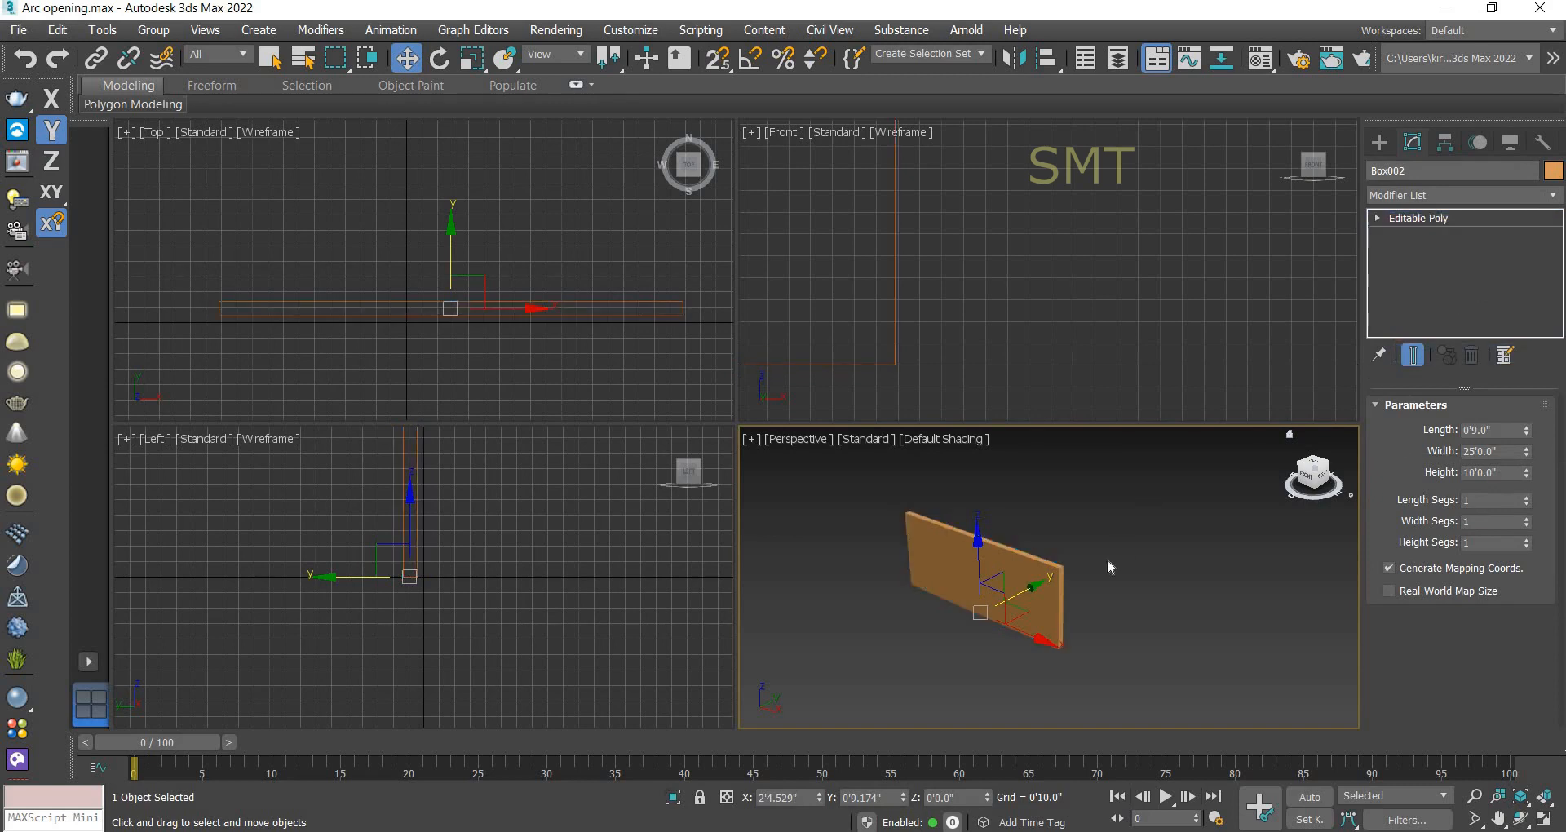
Step: Add two vertical edge loops about 7'4" apart and one horizontal loop about 5'9" above the wall's base using Swift Loop
left_click(1429, 430)
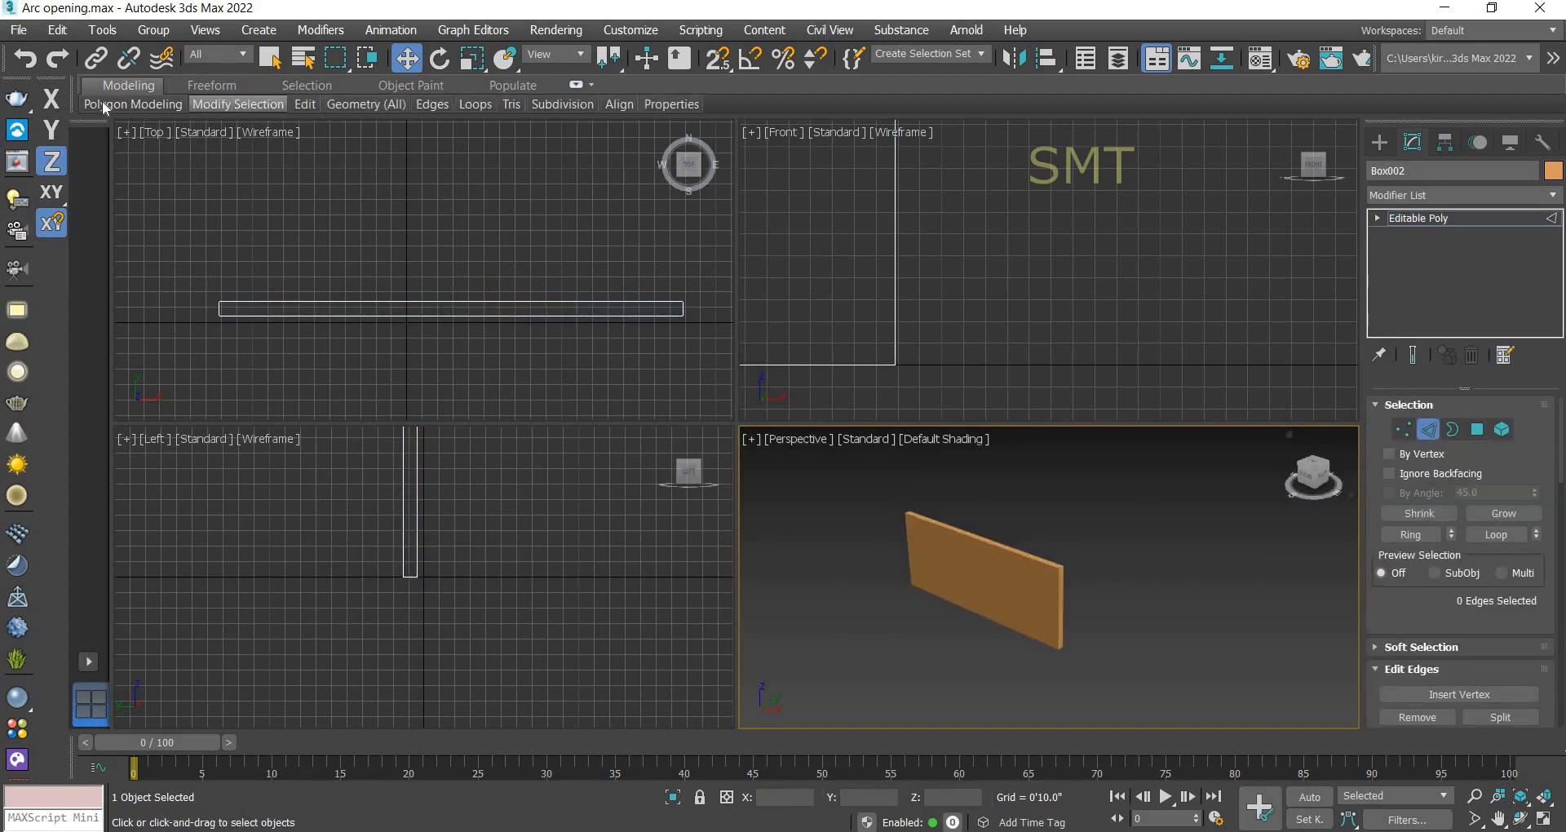
mouse_move(259, 106)
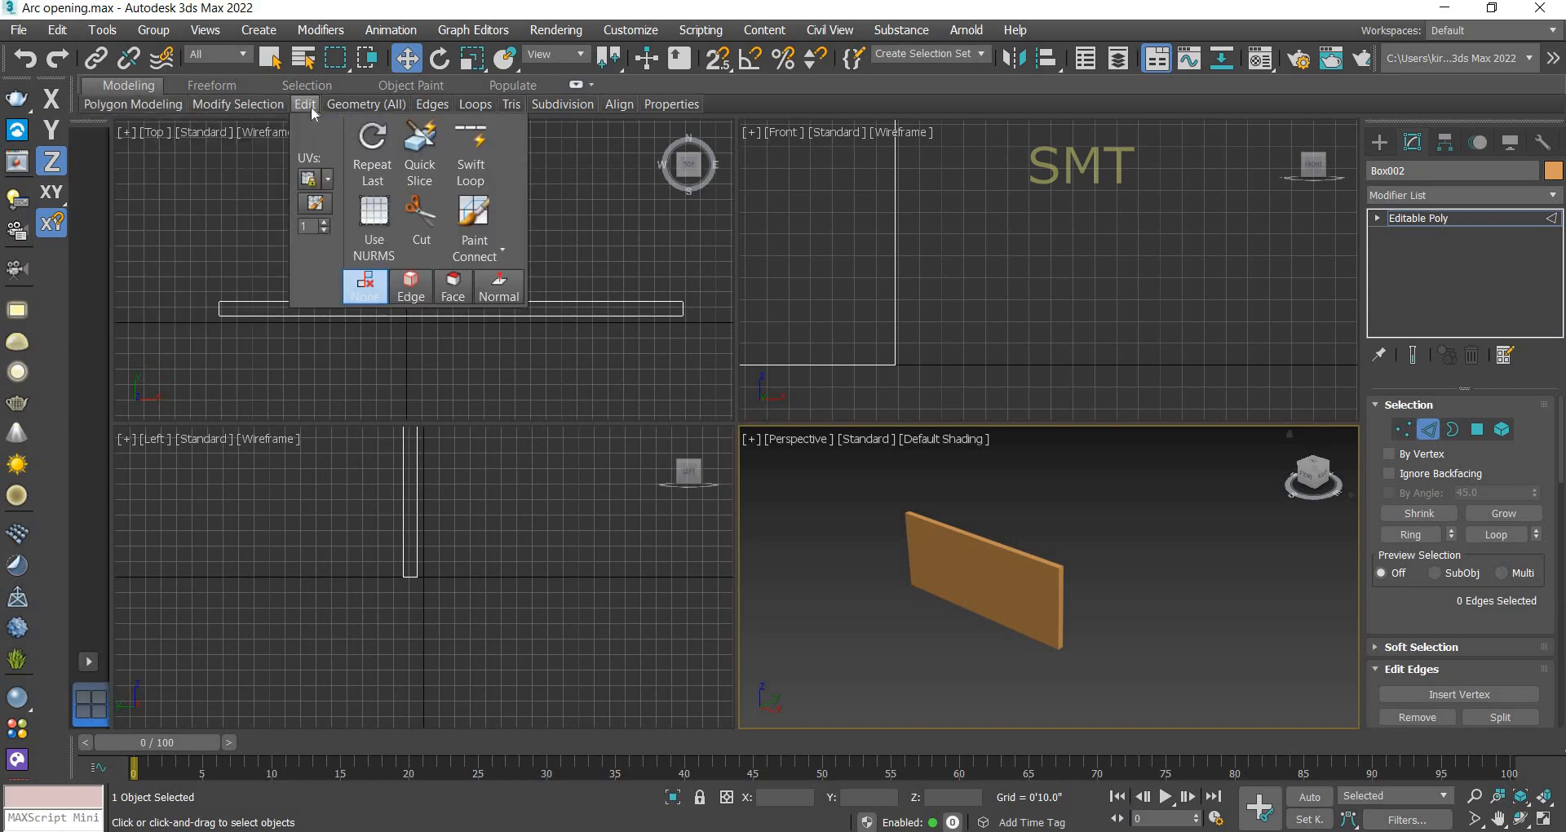
left_click(481, 149)
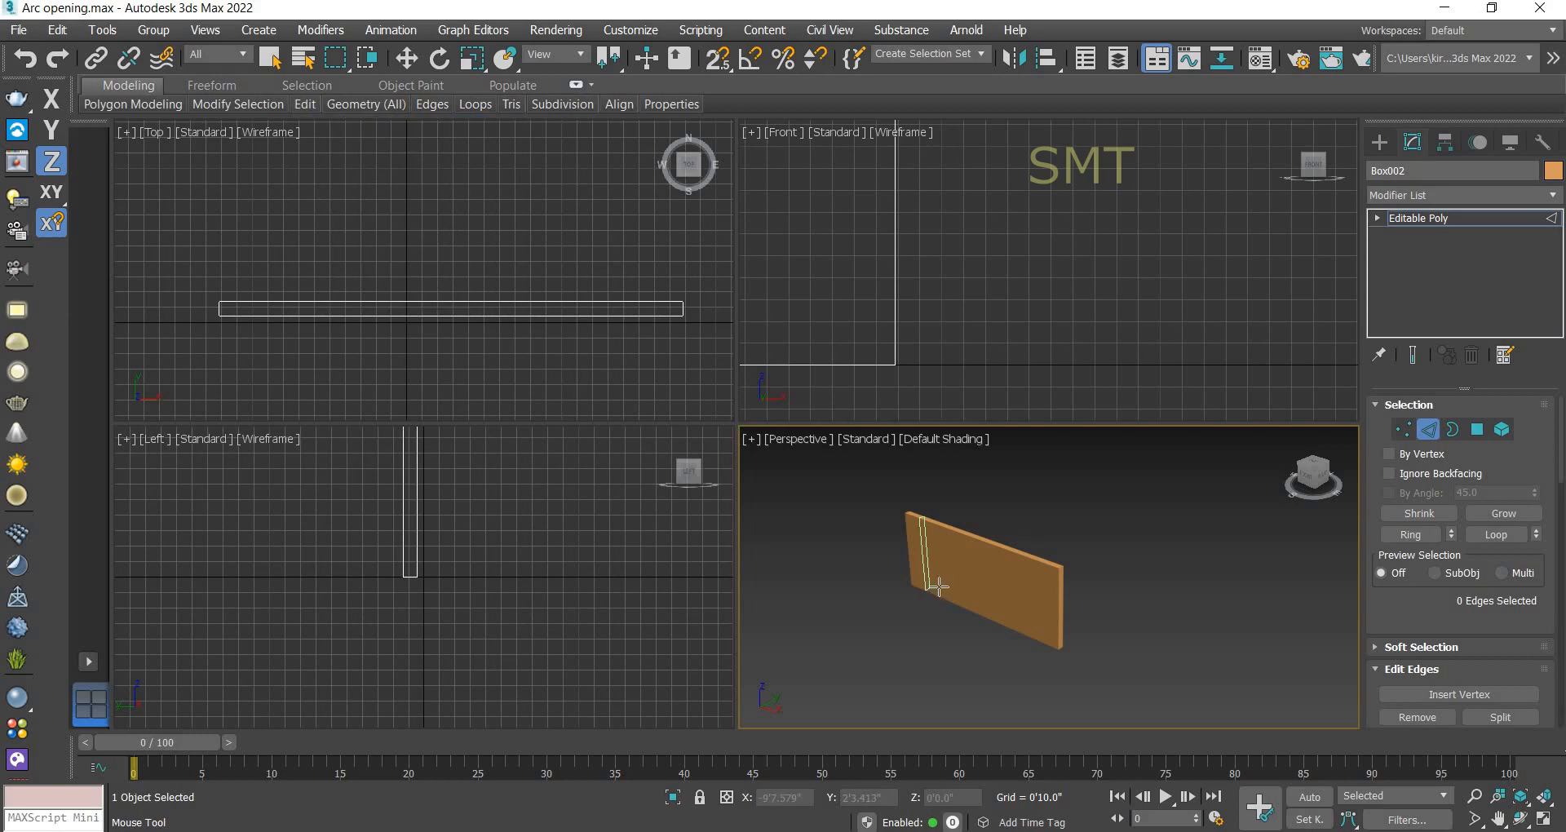
left_click(936, 557)
left_click(935, 555)
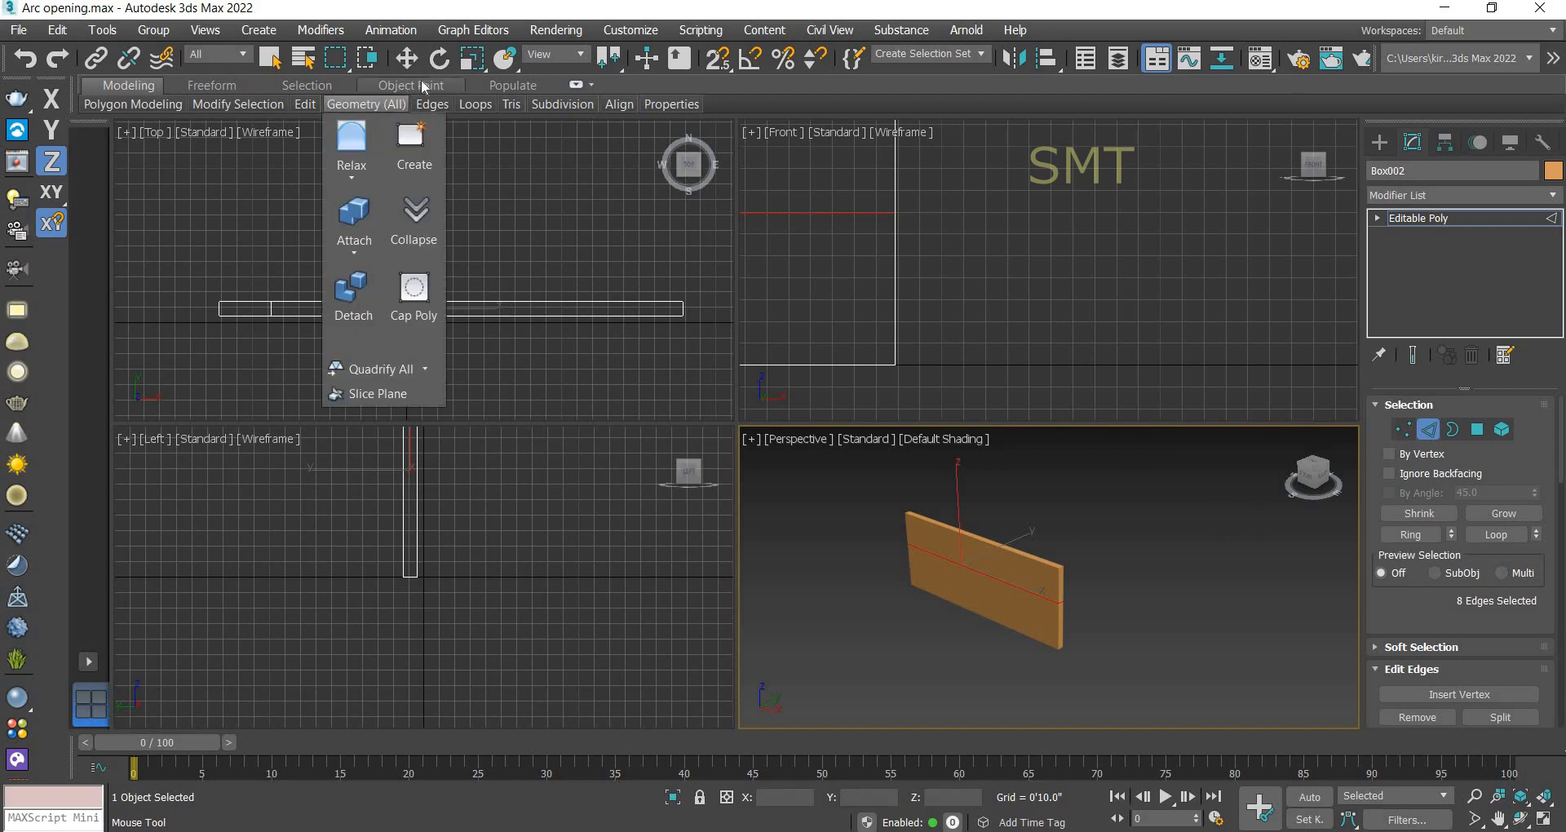
mouse_move(306, 104)
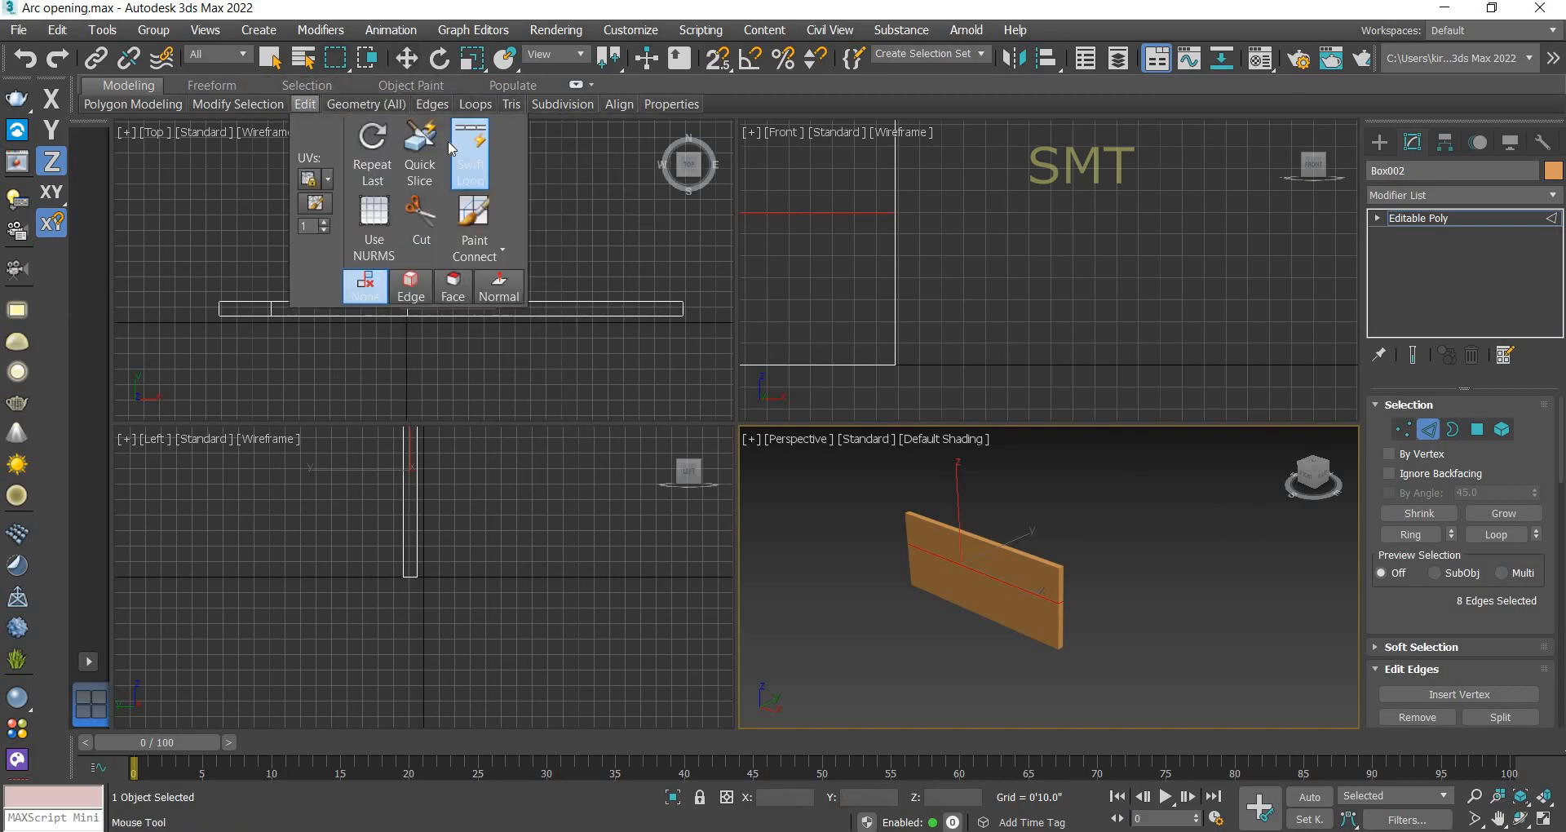
key("w")
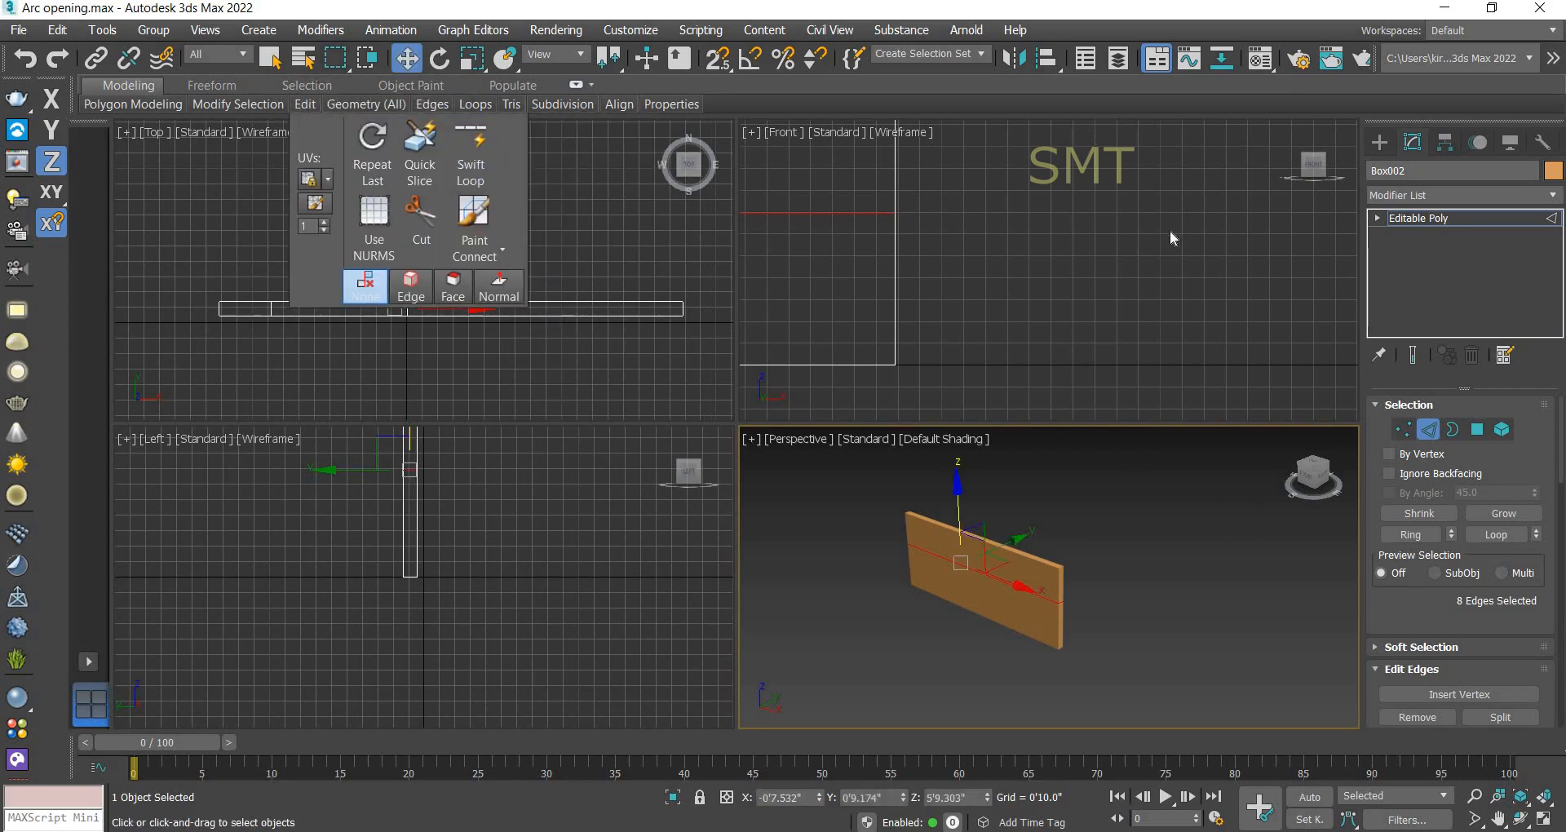
left_click(1351, 176)
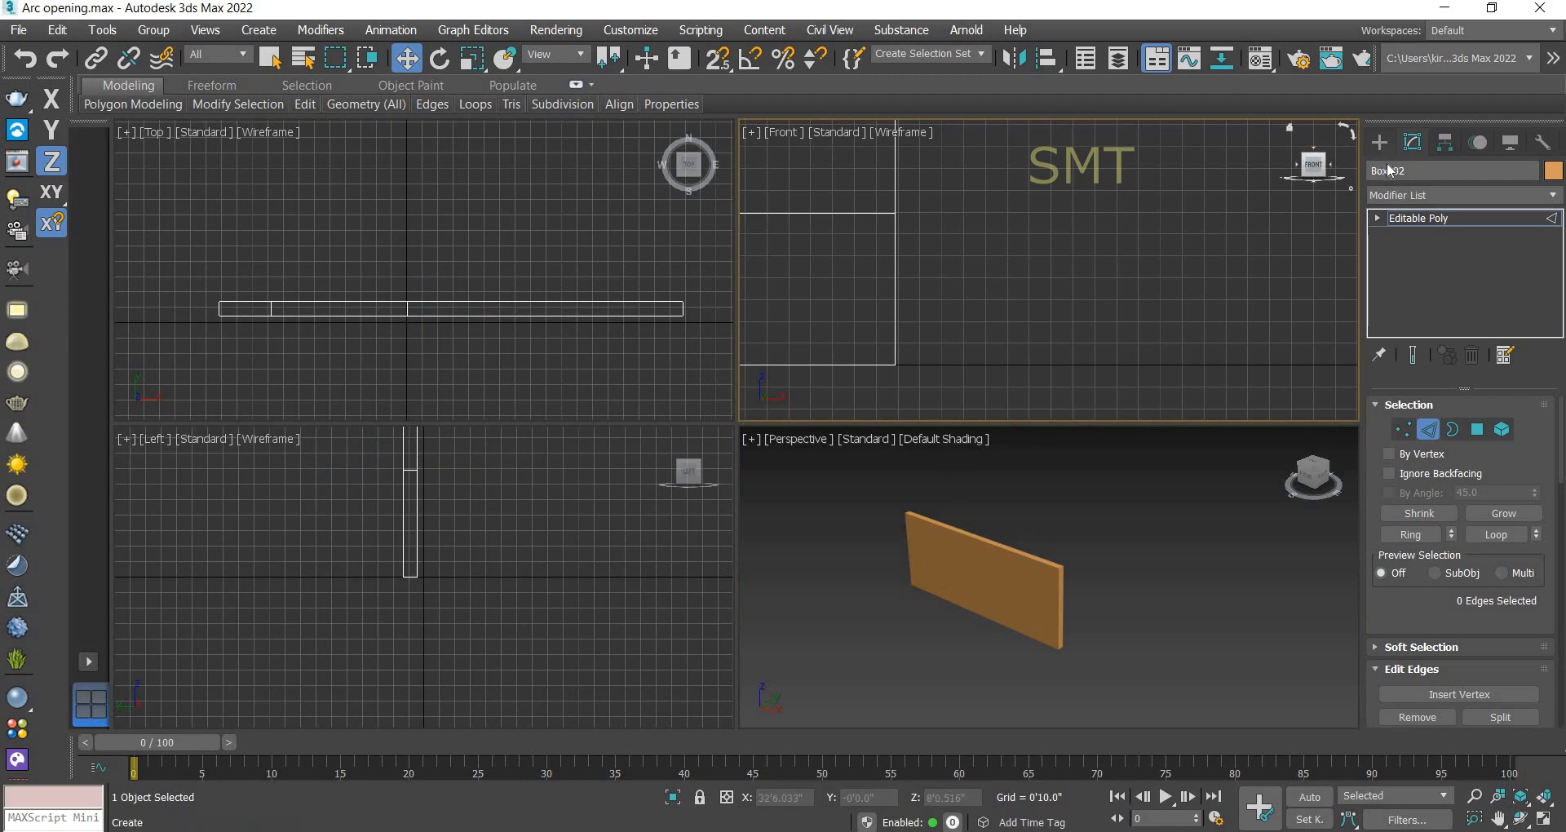
Step: Draw a second box in the Front view, snapped to the wall's loop intersections, about 5'9" by 7'4" and 1'8" deep
left_click(1379, 142)
left_click(1415, 270)
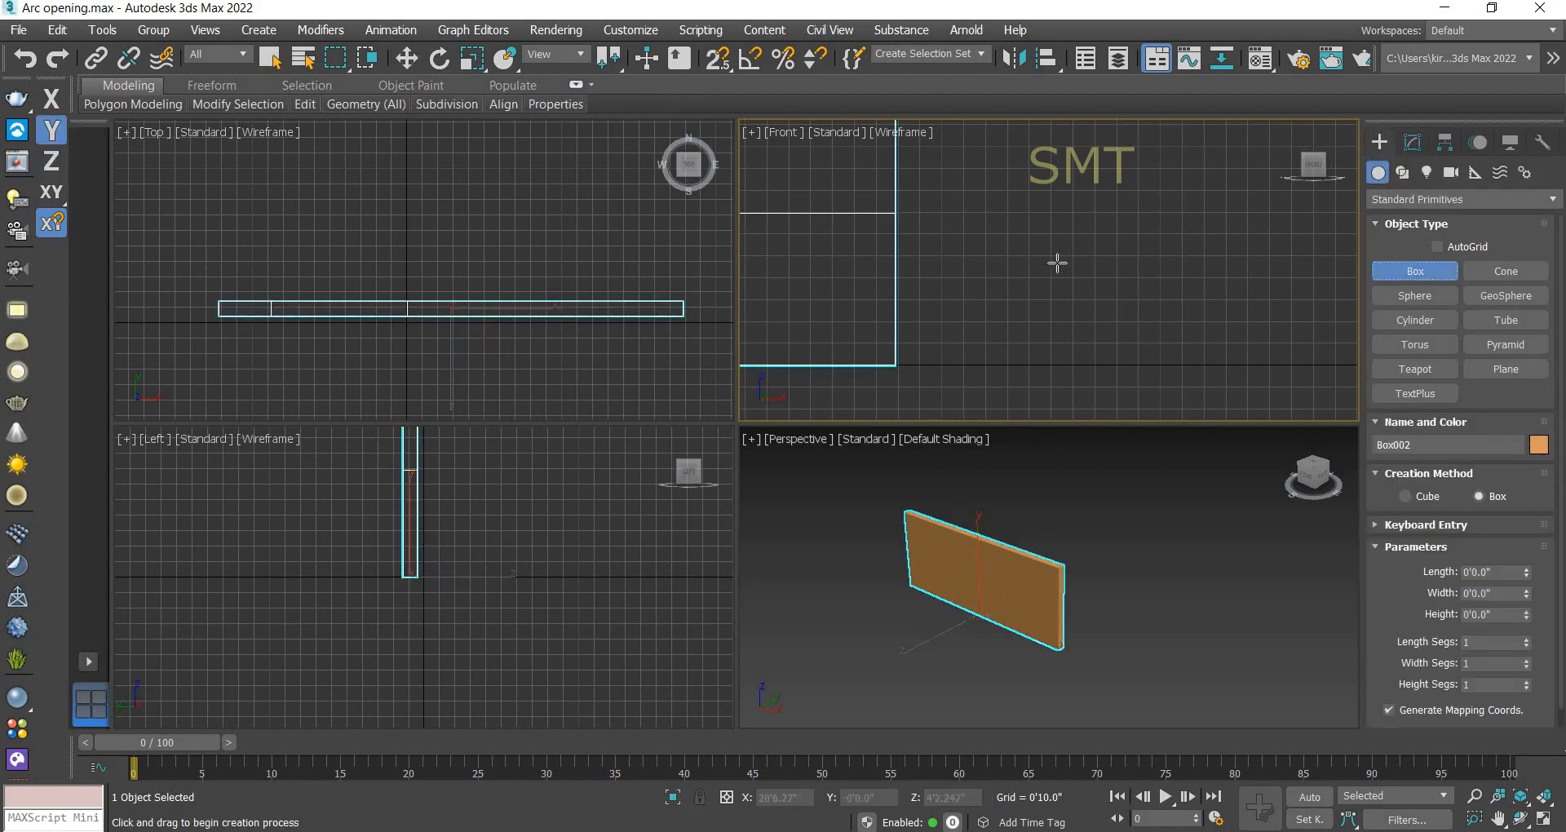
scroll(1177, 265, "down", 2)
middle_click_drag(1252, 276, 1378, 285)
scroll(873, 351, "up", 1)
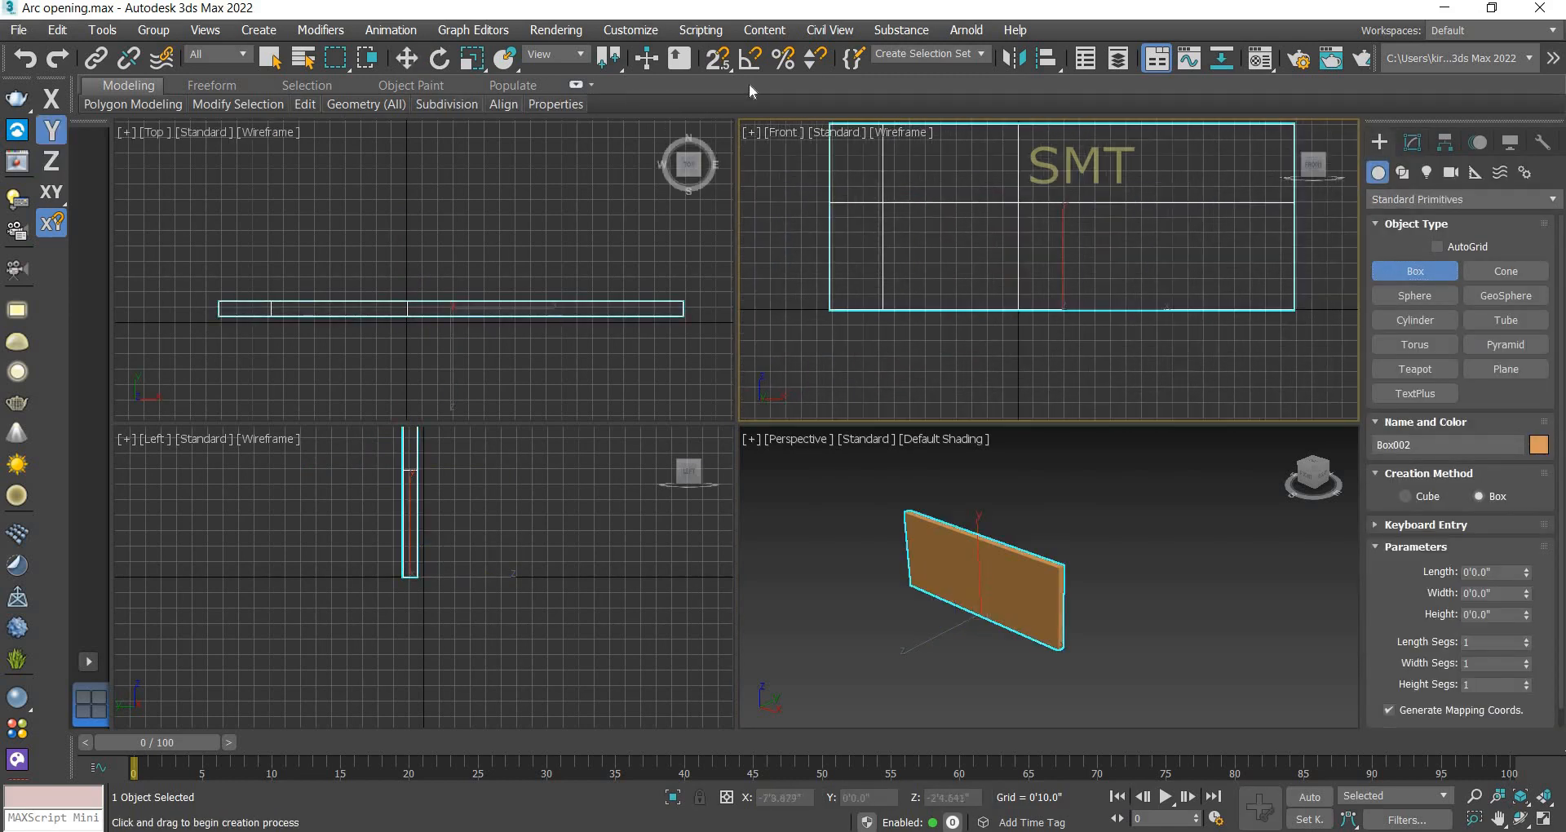
left_click(717, 57)
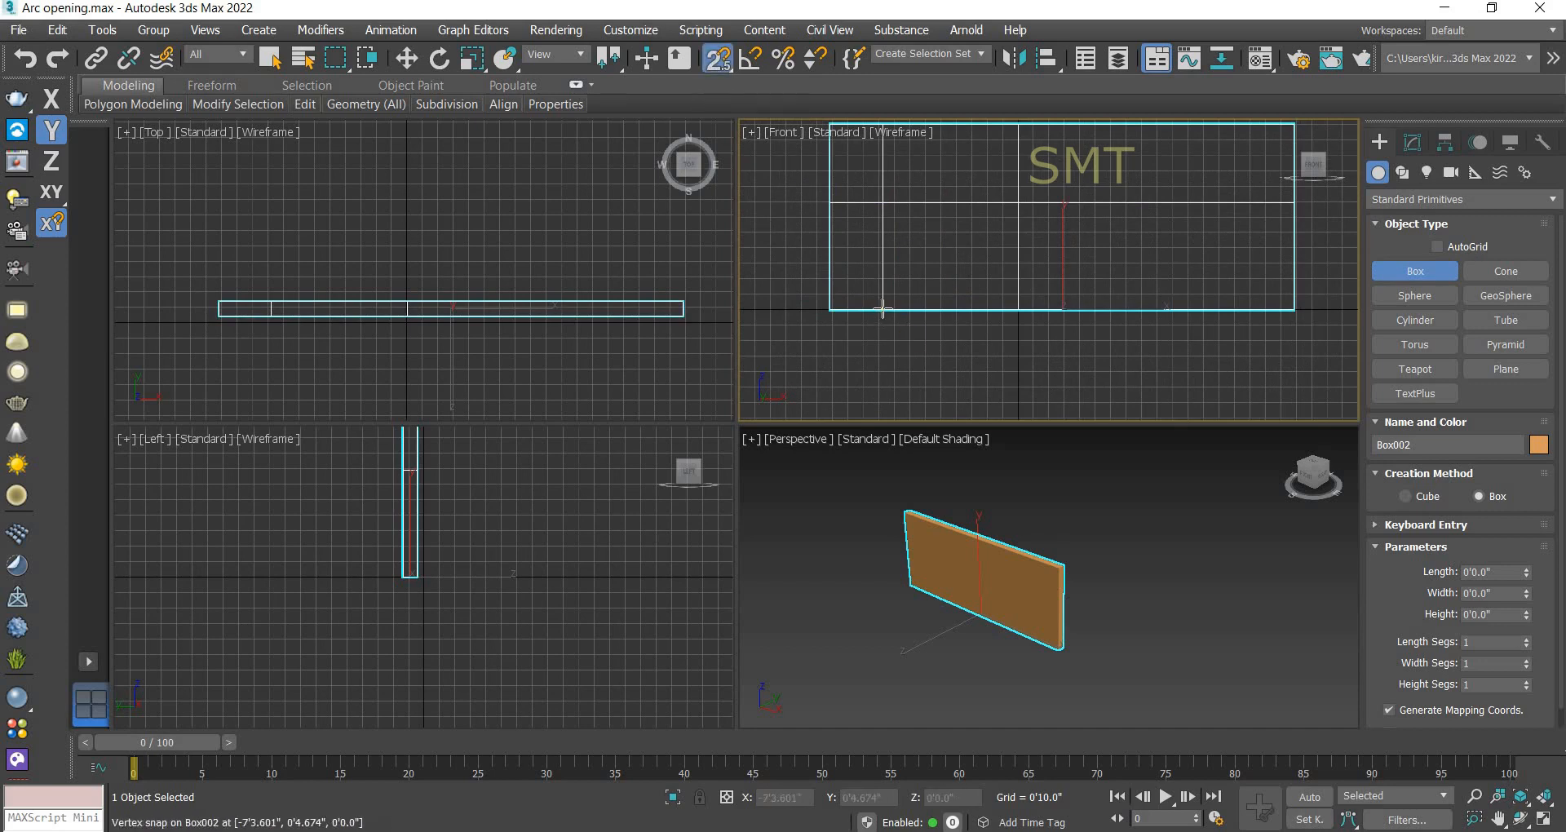
left_click_drag(880, 309, 1015, 204)
left_click(1008, 234)
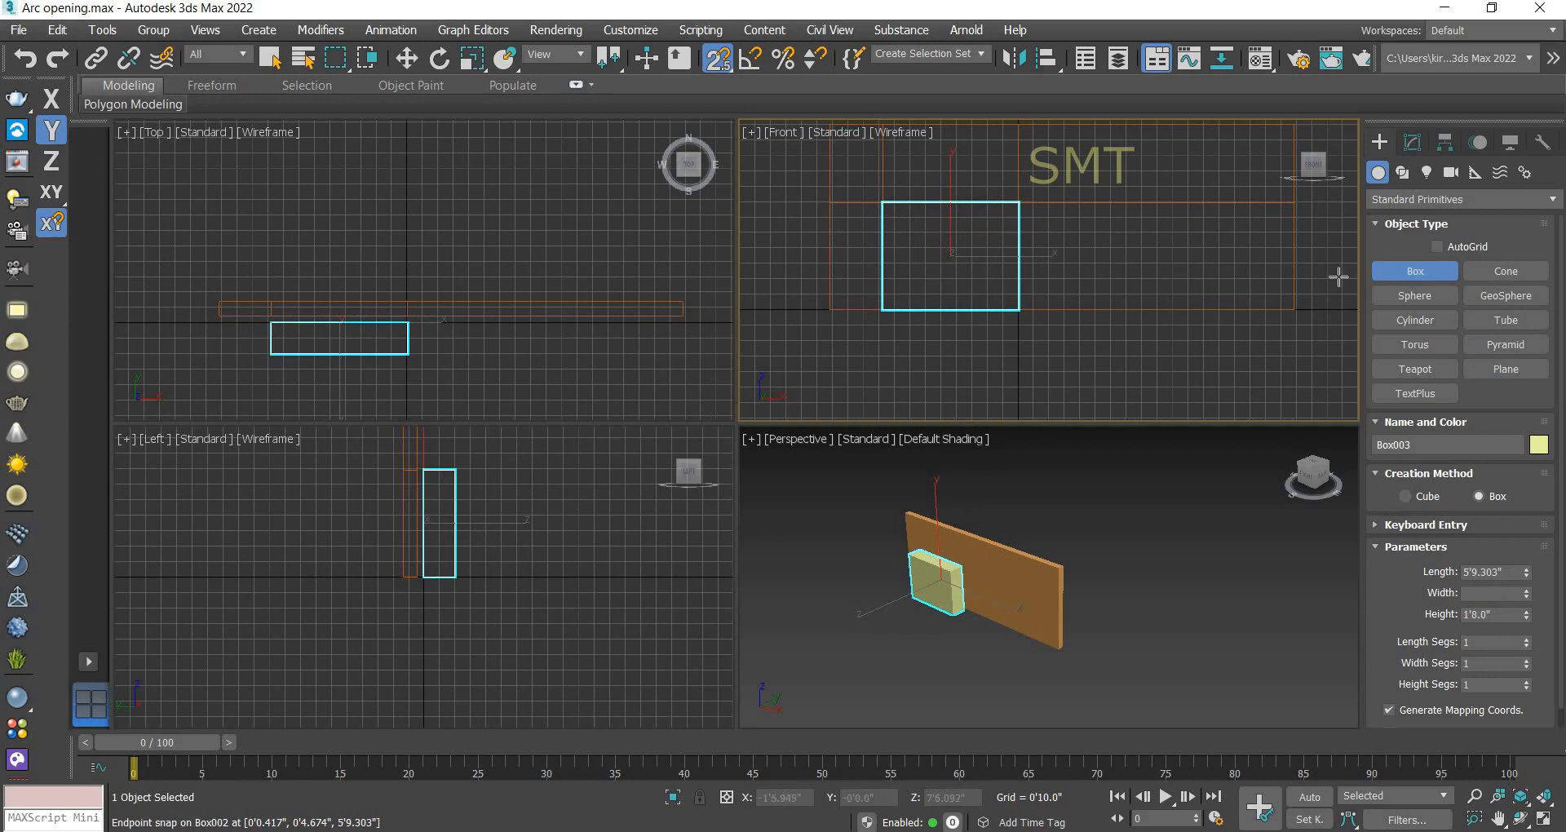
Step: Set the second box's length to 7' and width to 3'
left_click(1423, 150)
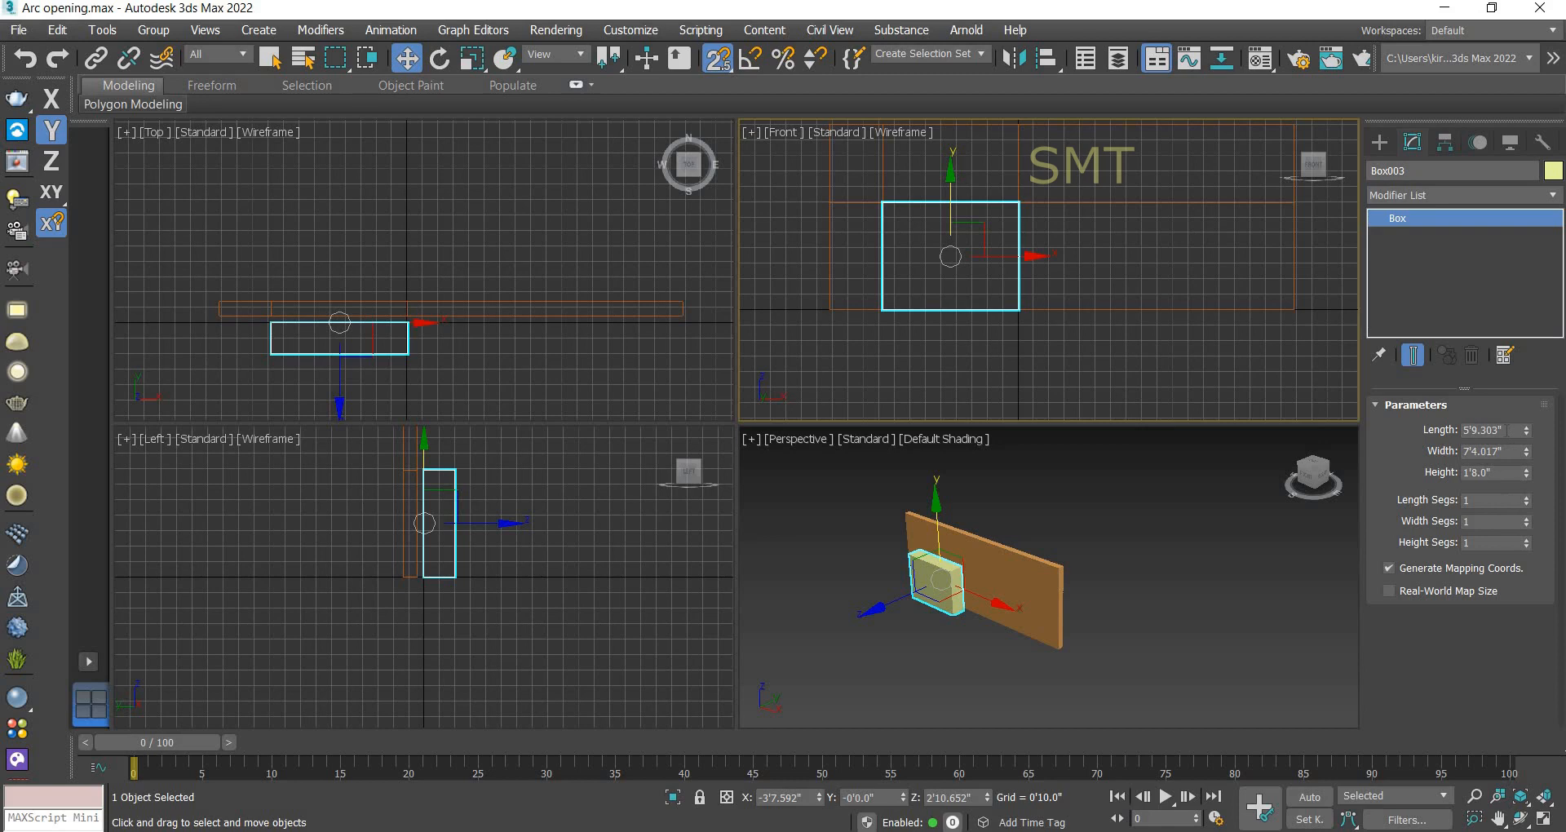
double_click(1491, 430)
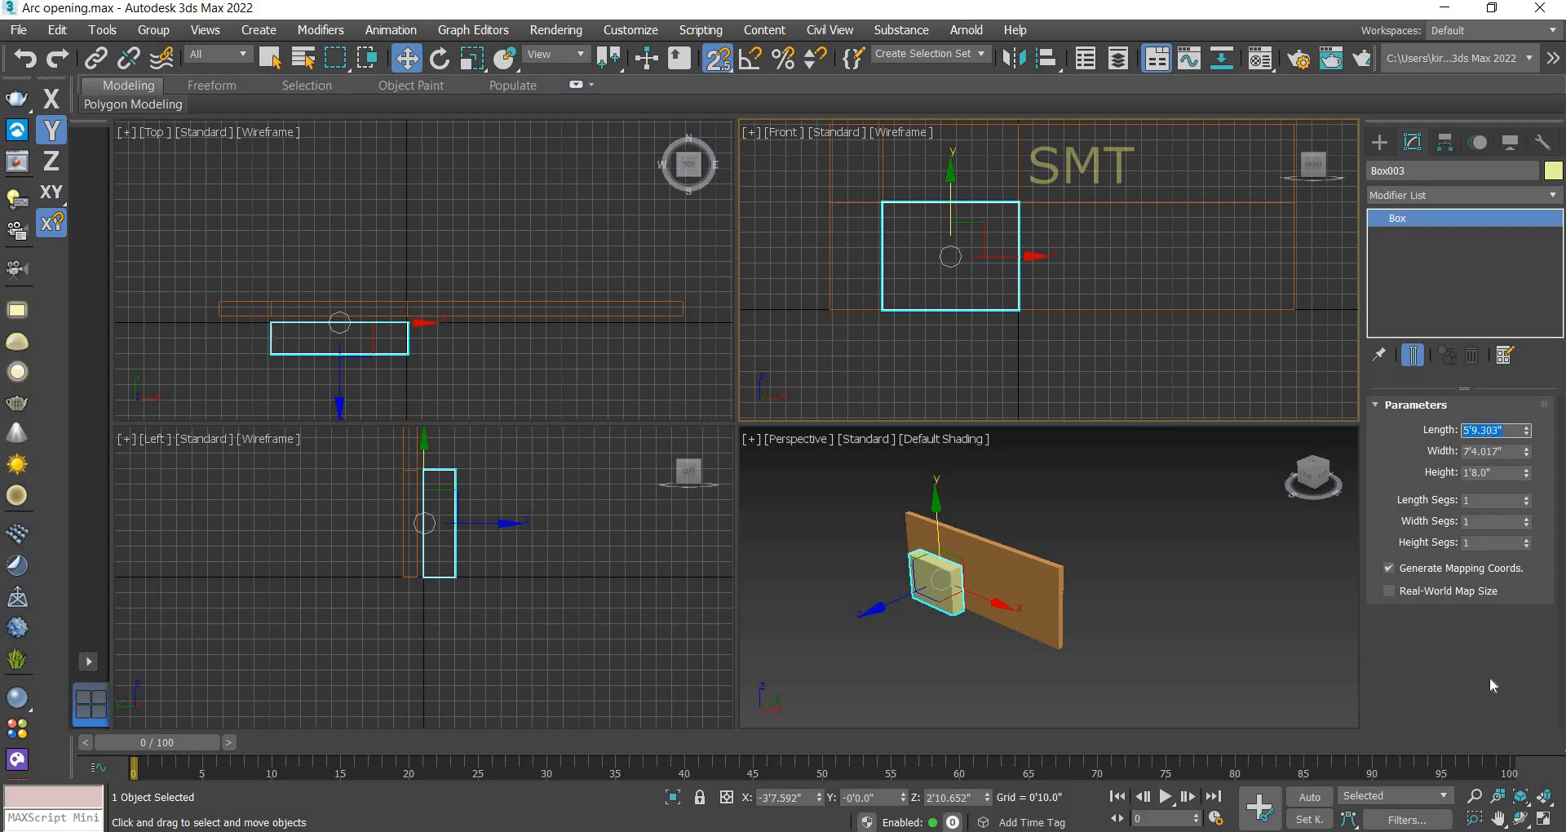
key("Return")
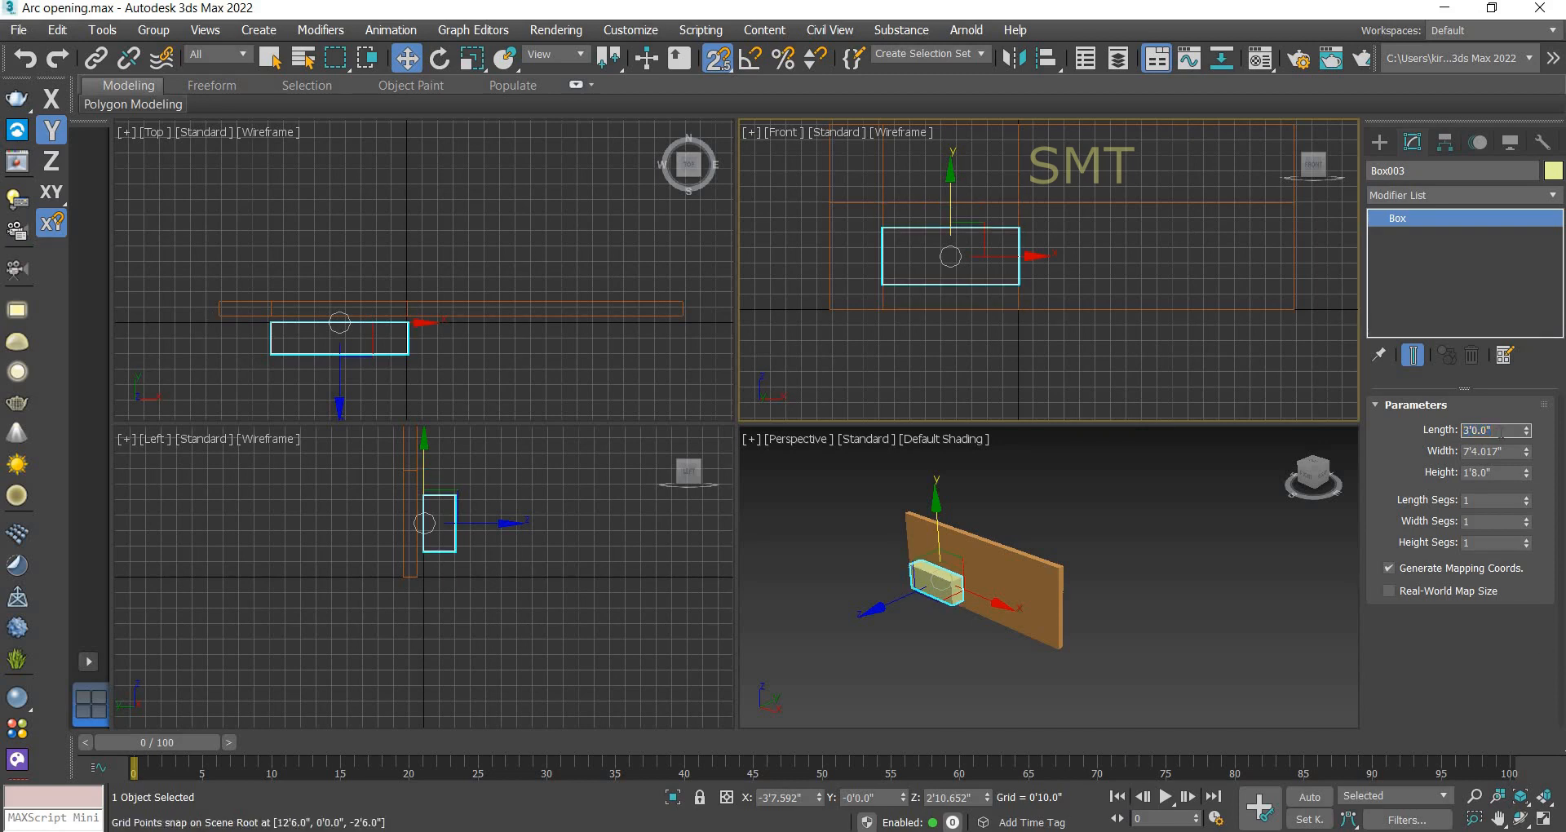
type("7")
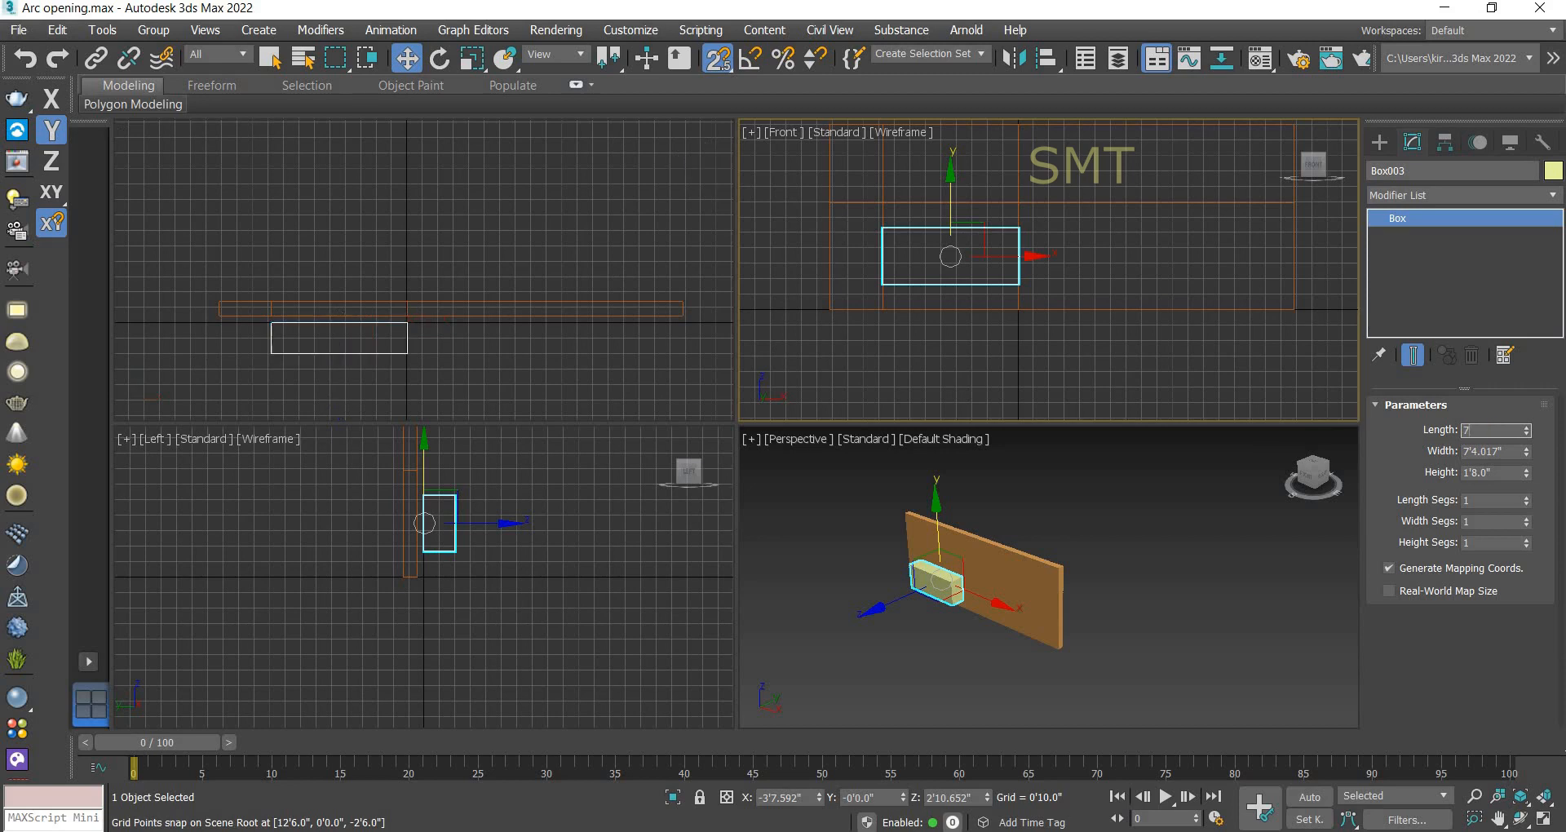
key("Return")
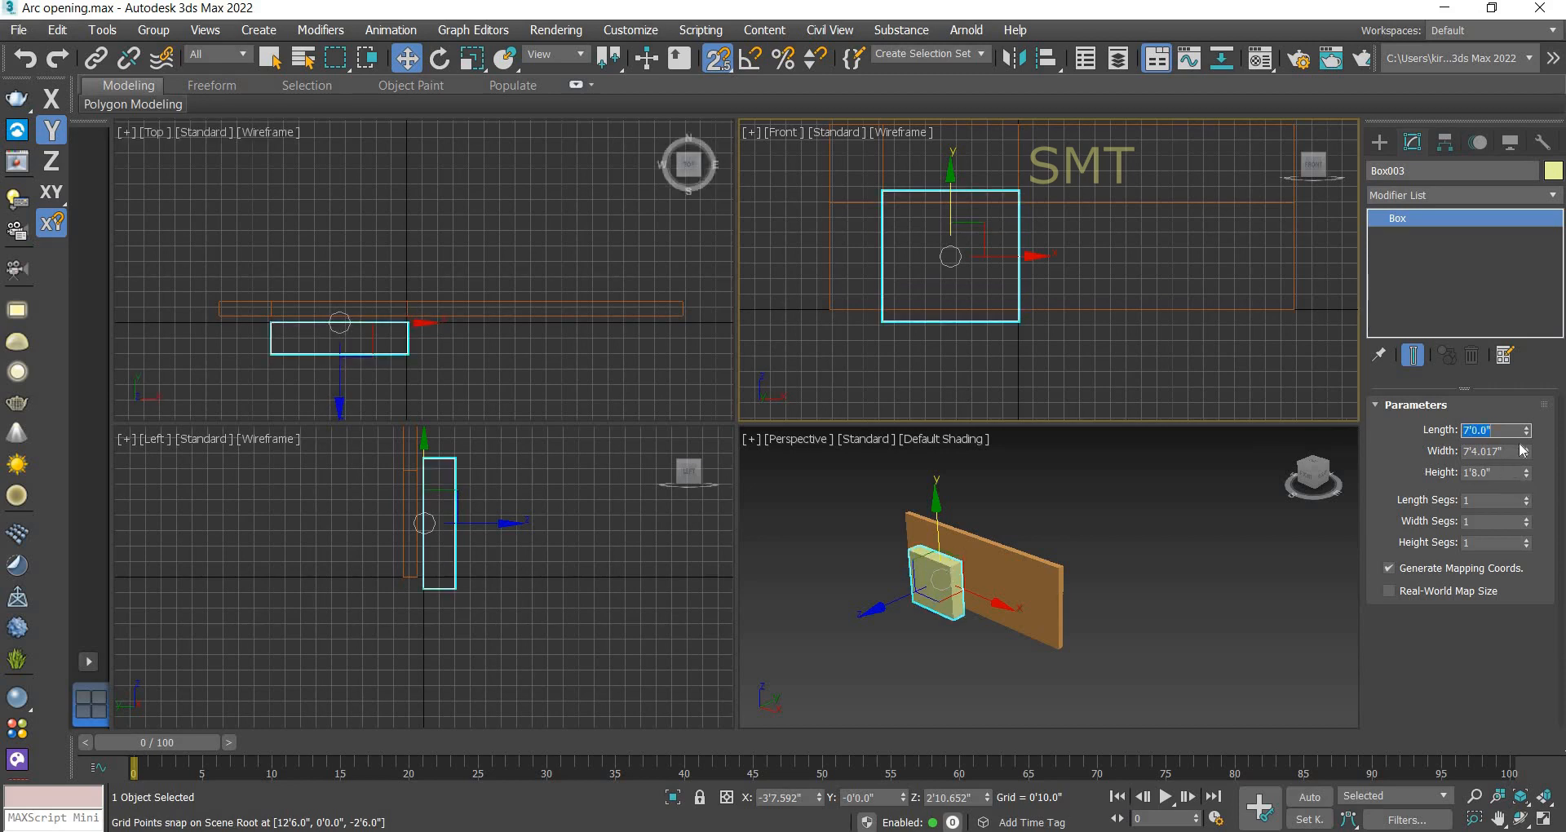
key("Tab")
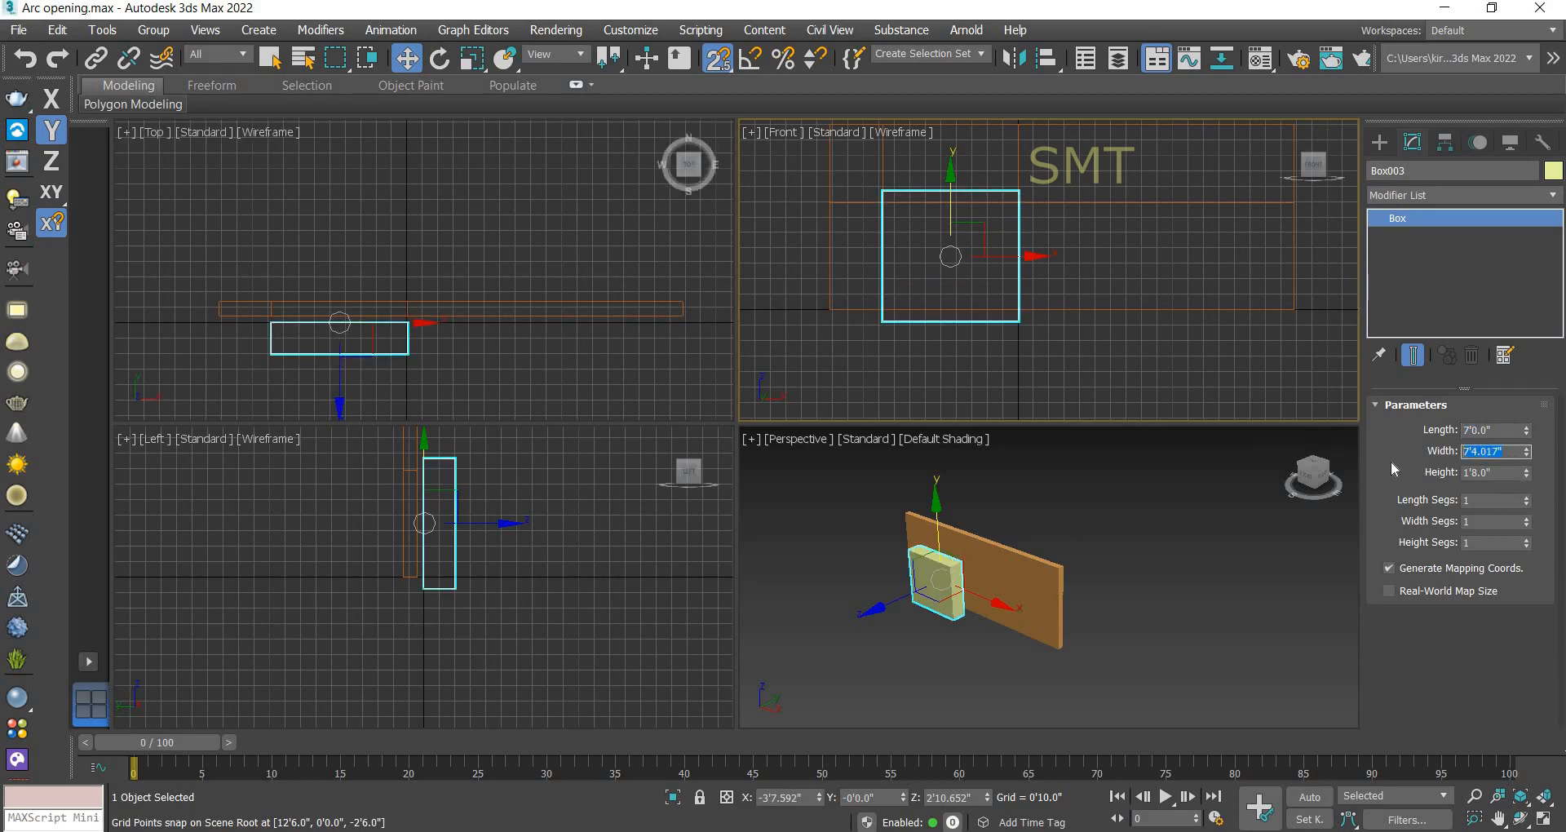
key("Return")
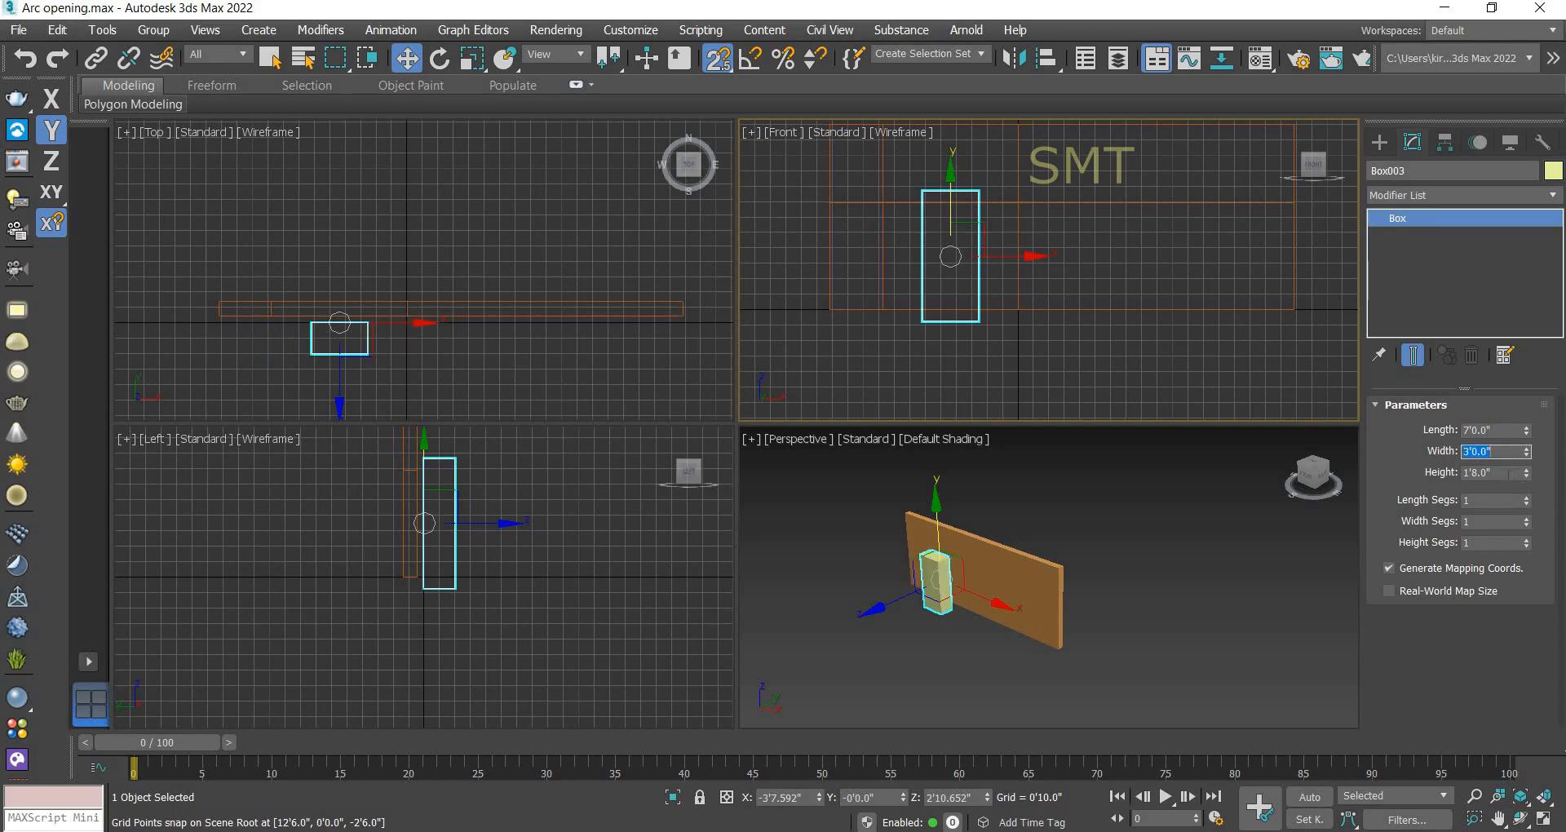
Step: Move the 7' by 3' box along Y in the Top view so it passes through the wall's thickness
middle_click_drag(399, 233, 419, 205)
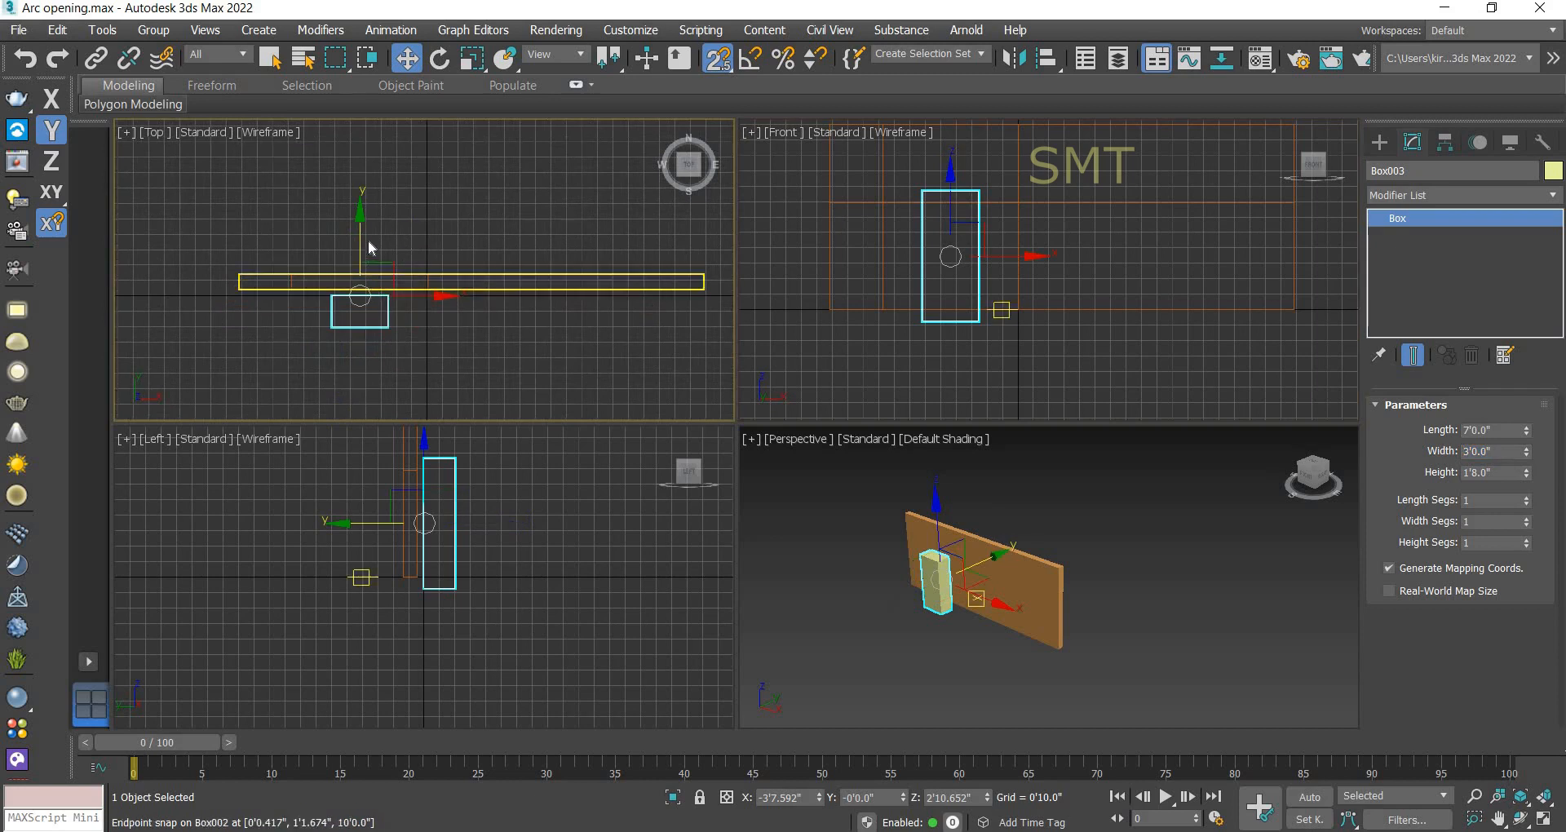
left_click_drag(363, 232, 349, 265)
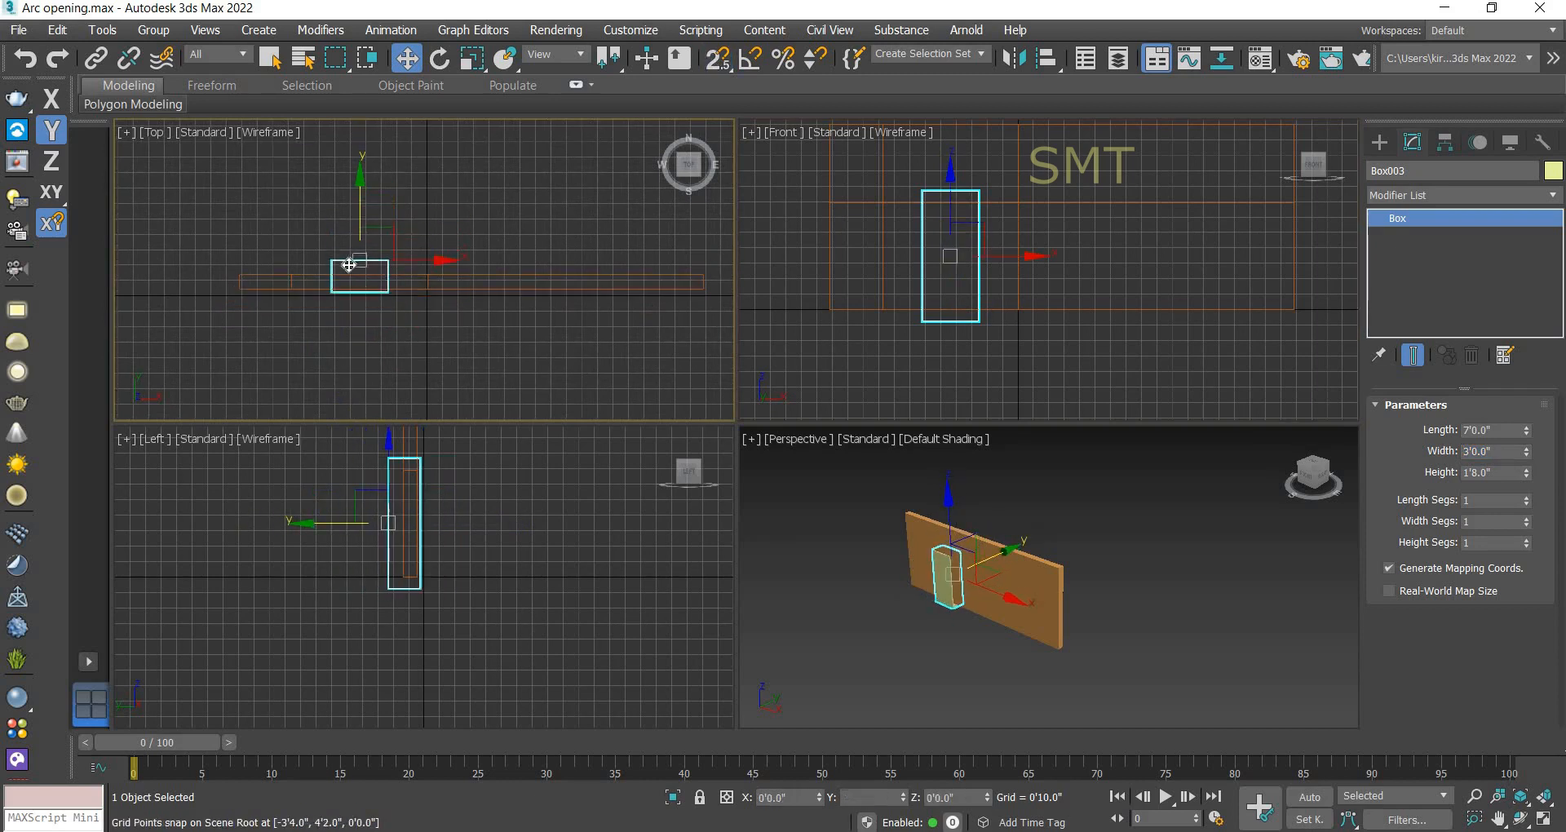
Step: Move the 7' by 3' box in the Top view so its left side snaps to the wall's left vertical loop and it crosses both wall faces
scroll(312, 272, "up", 4)
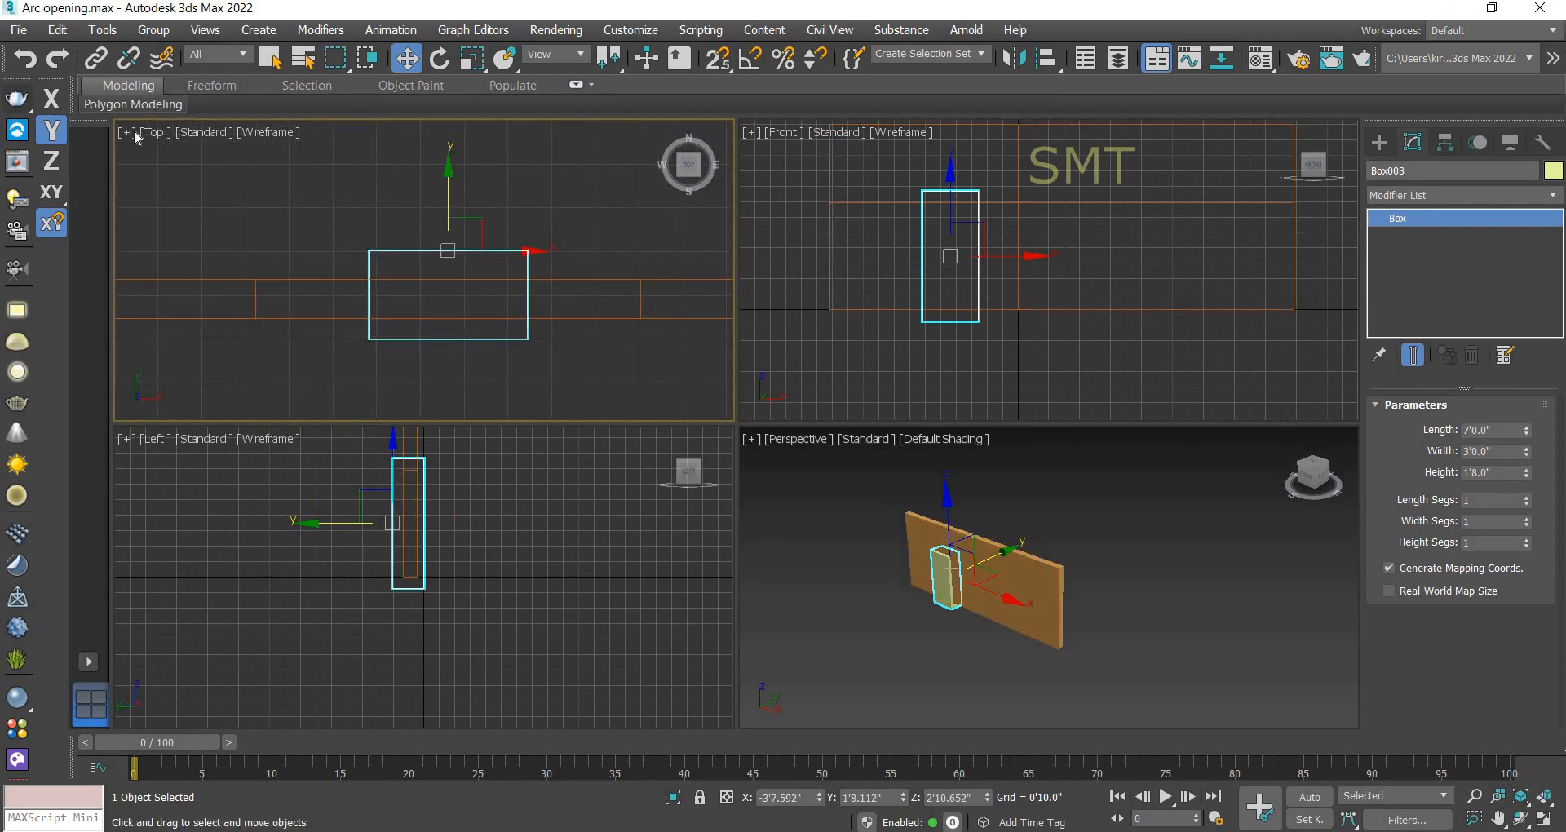
left_click(51, 129)
key("s")
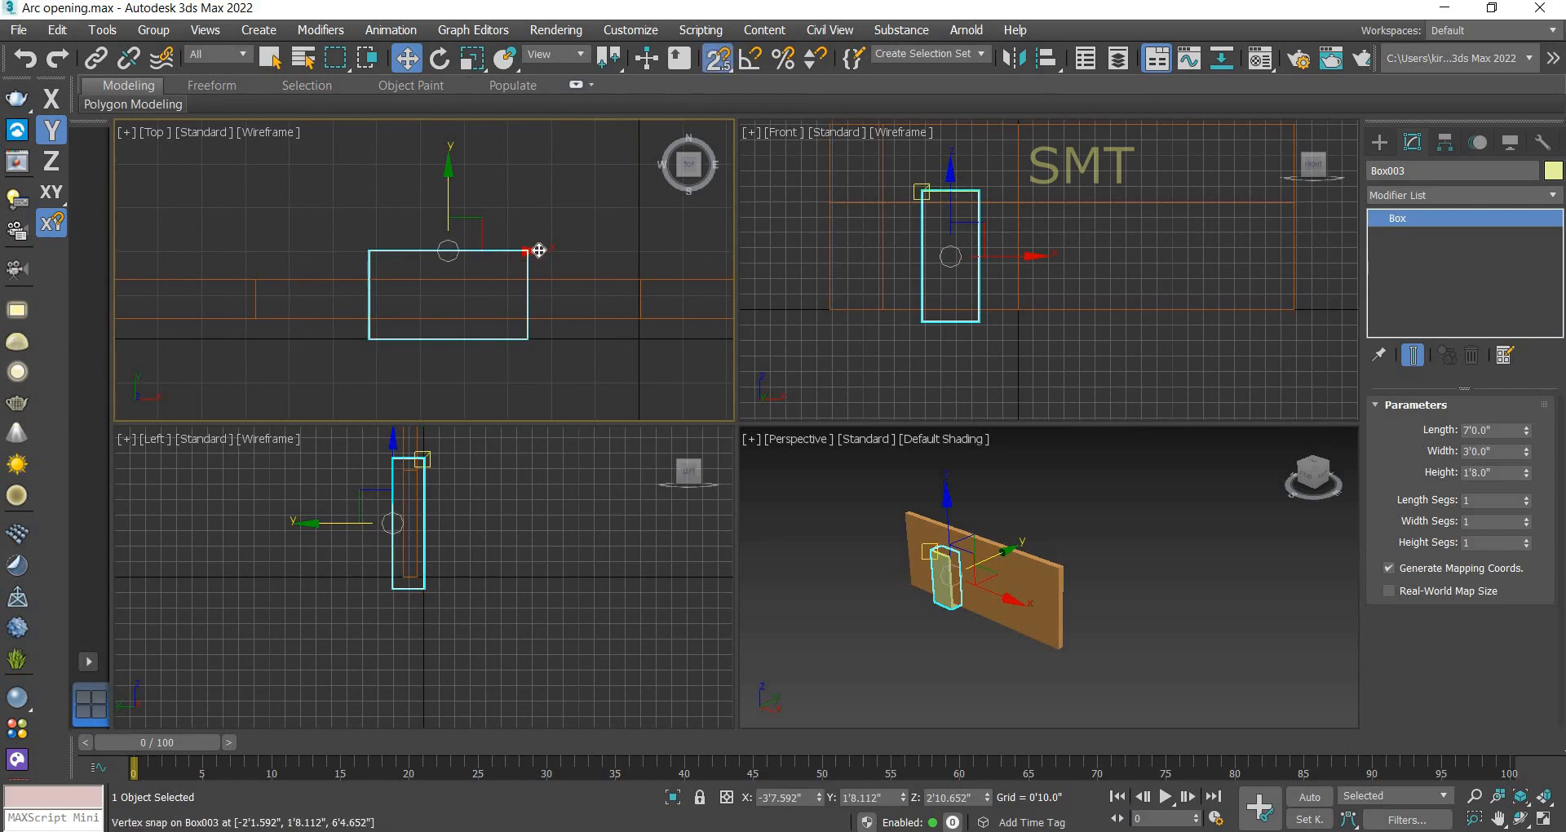
left_click_drag(535, 249, 641, 268)
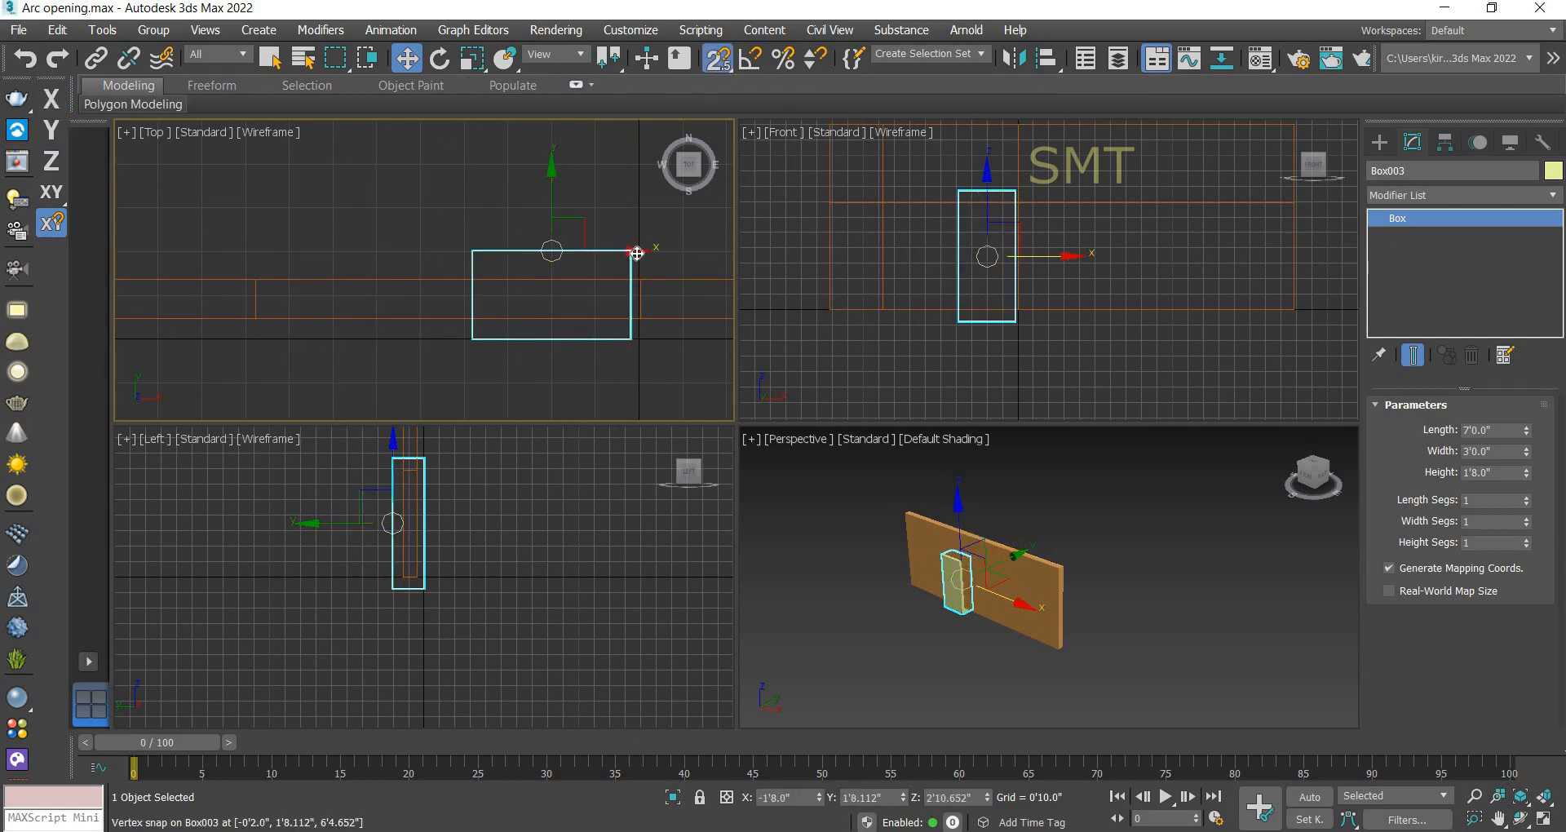
mouse_move(471, 336)
left_mouse_down()
mouse_move(253, 320)
mouse_move(266, 292)
left_mouse_up()
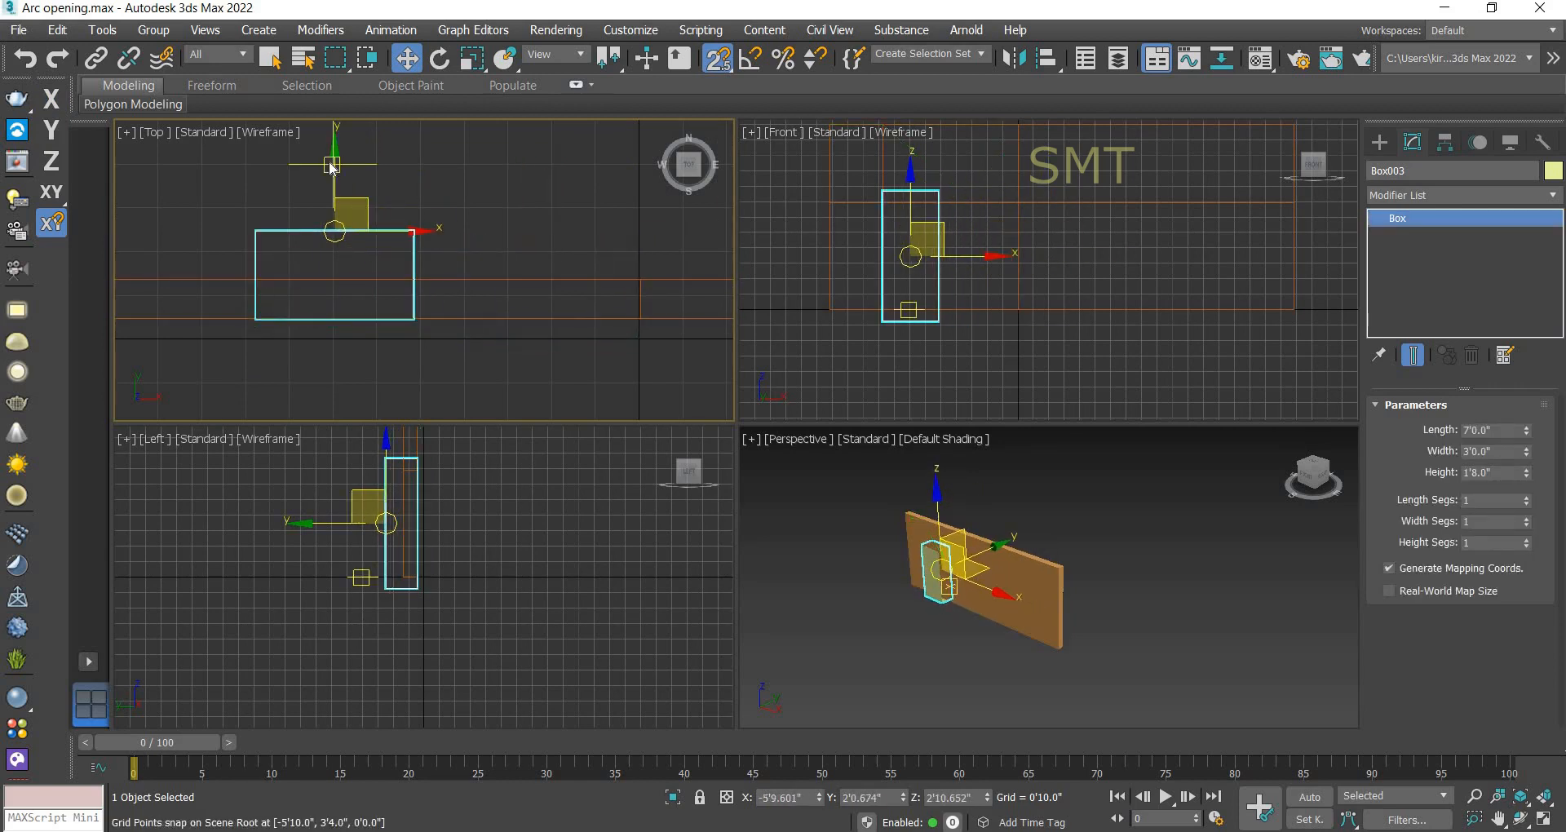
left_click_drag(335, 153, 335, 175)
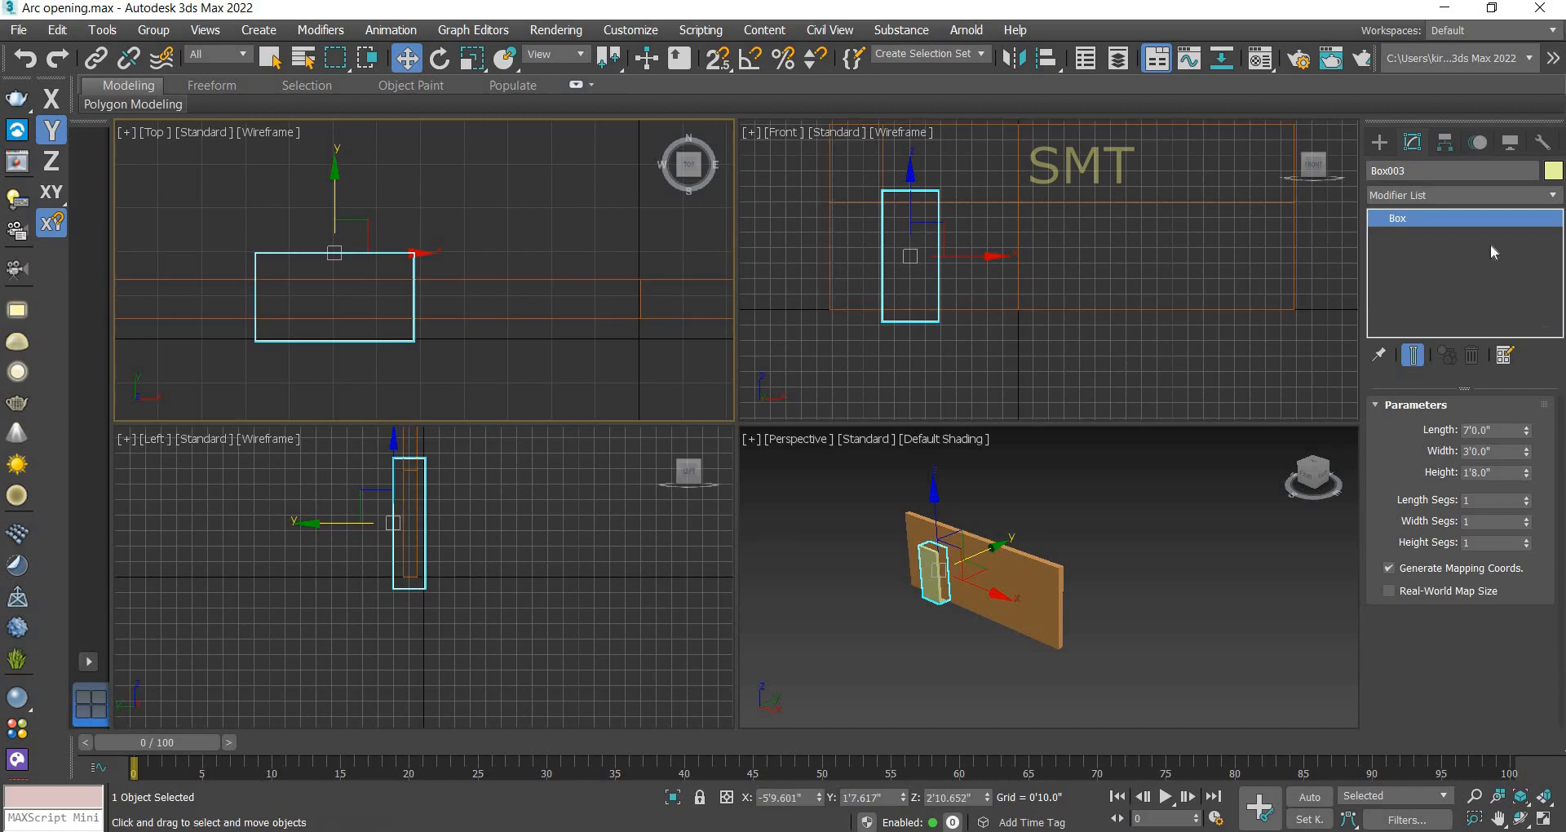
Step: Move the vertices of the wall's right vertical loop along X in the Front view, snapping them to the box's right edge
left_click(535, 279)
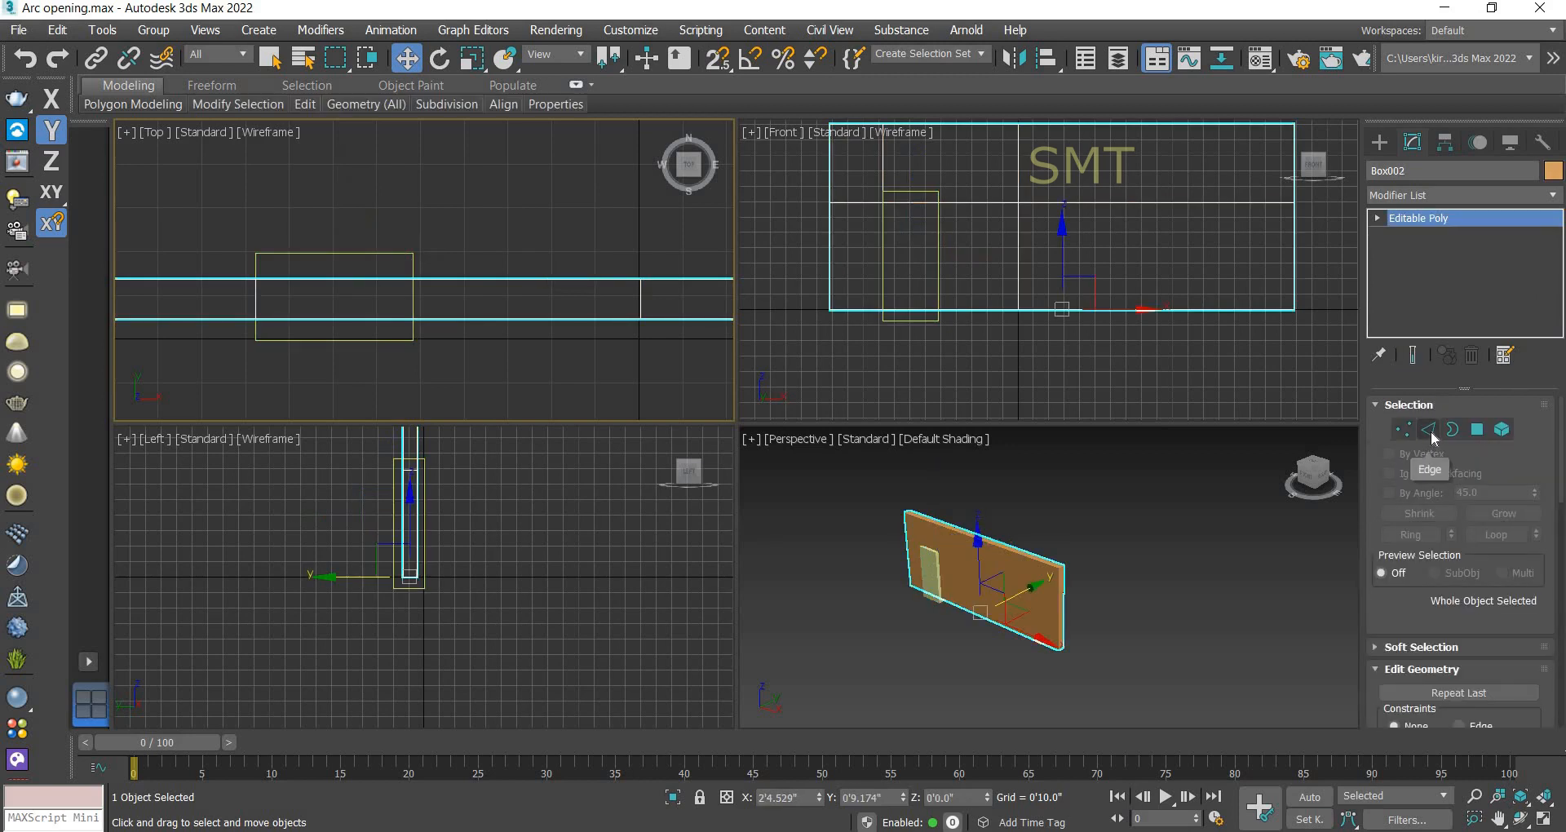
left_click(1403, 430)
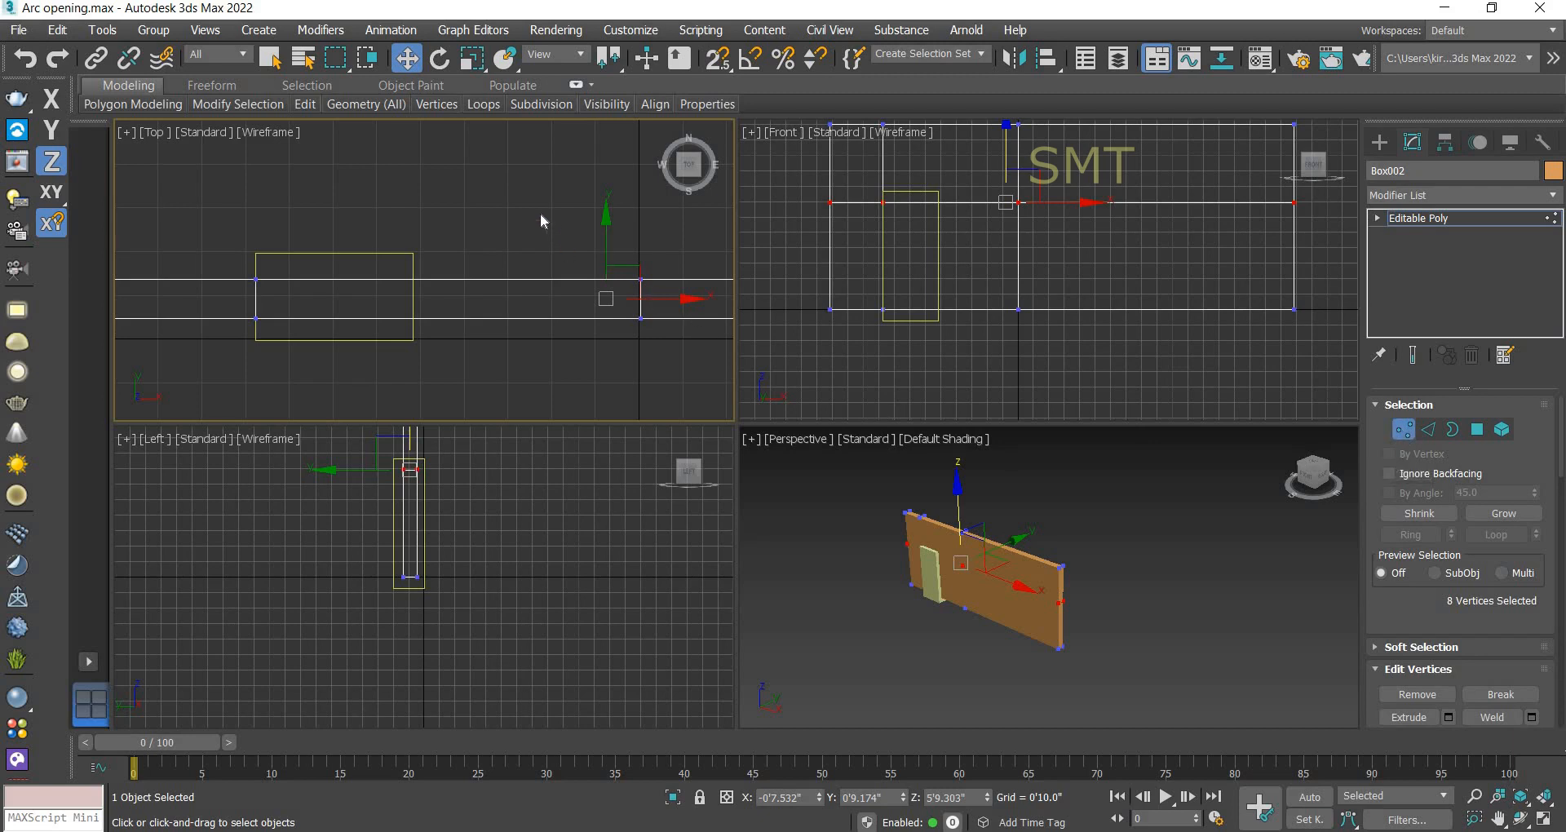
scroll(543, 221, "down", 2)
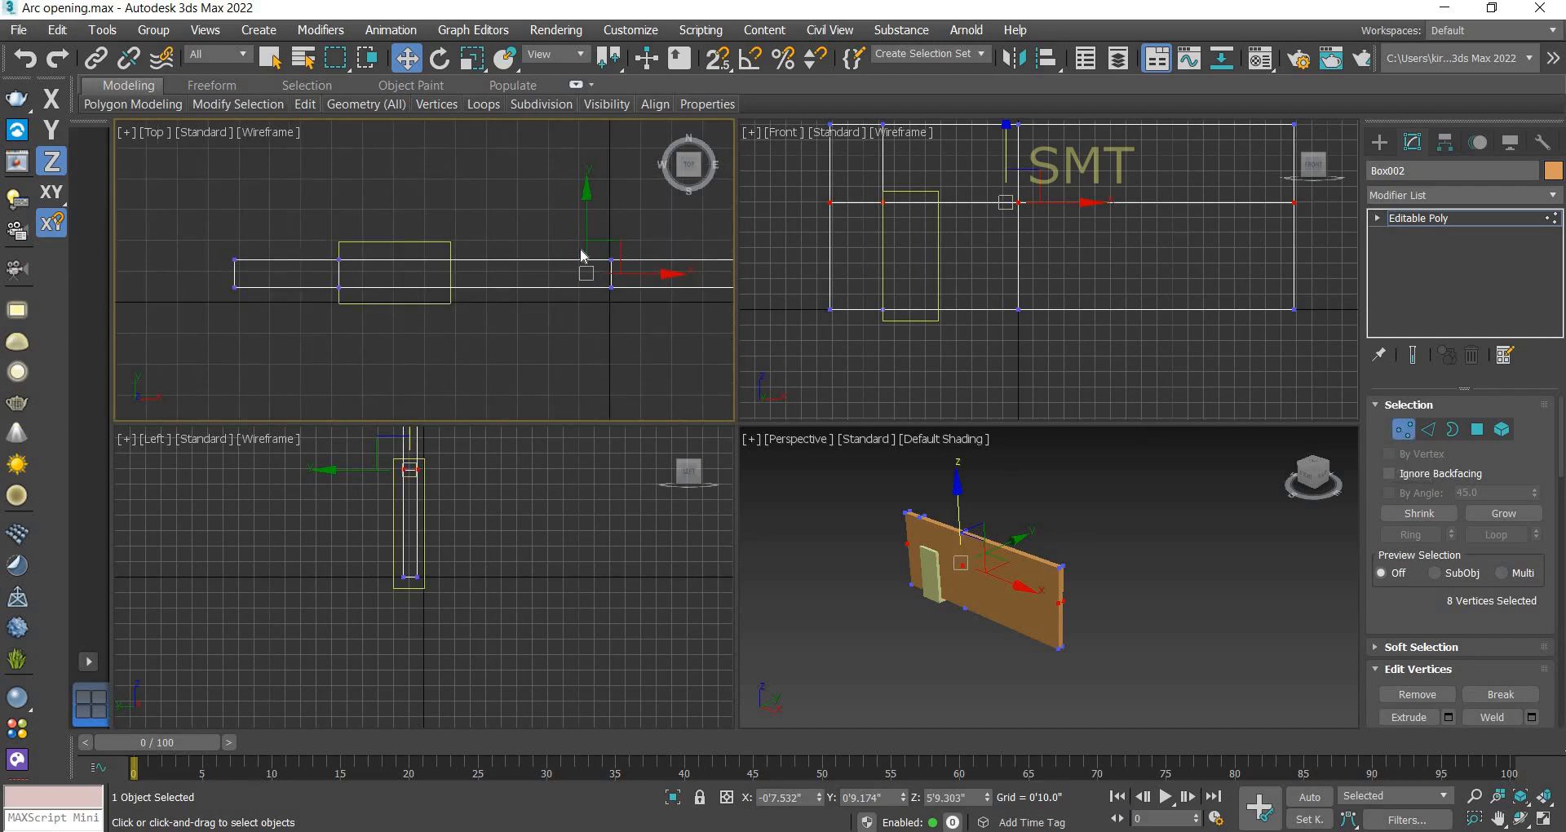
left_click_drag(640, 326, 638, 326)
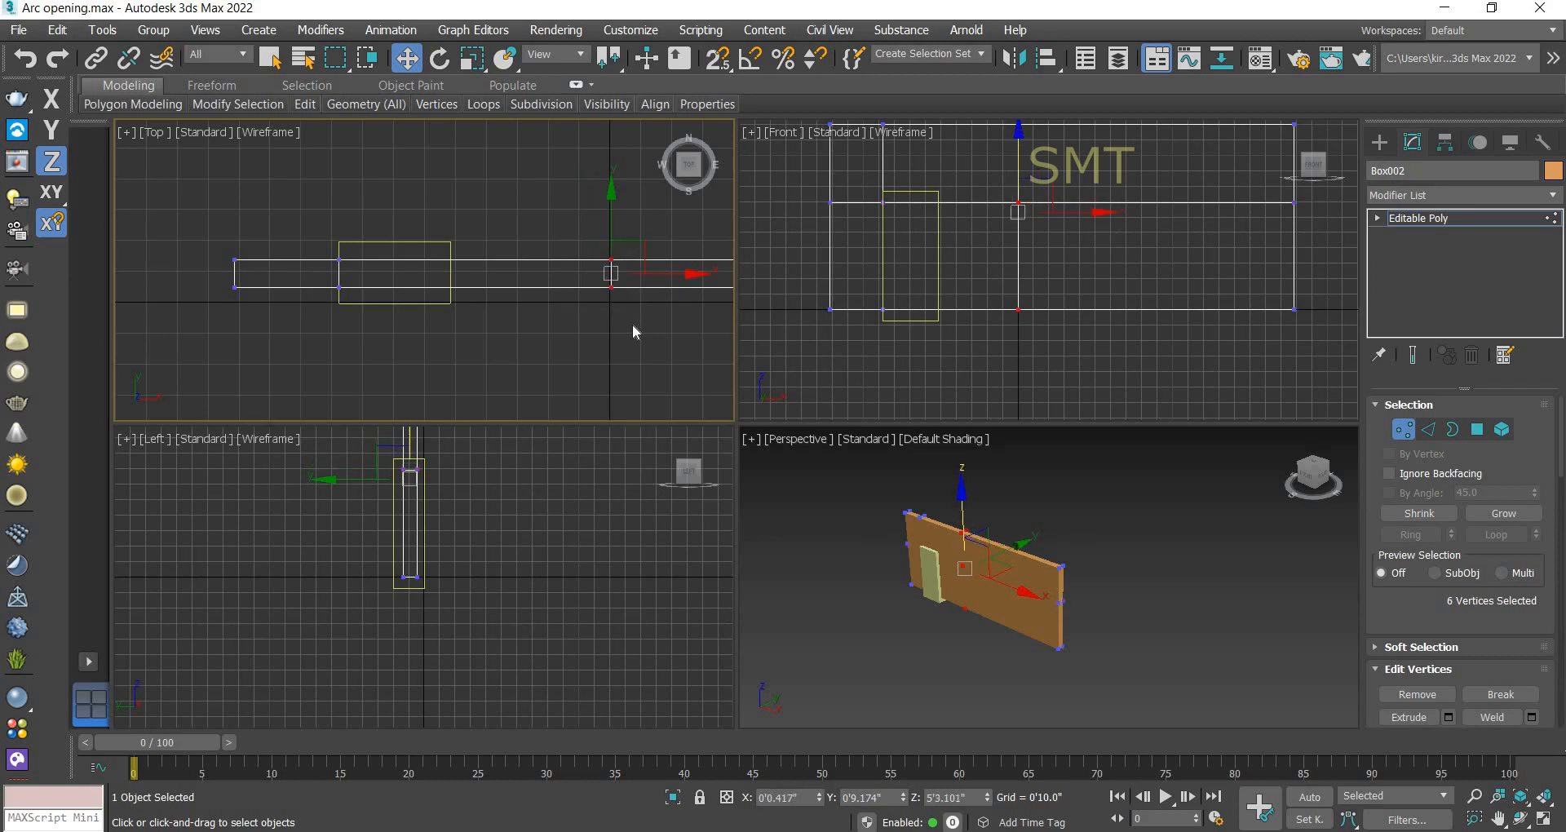
right_click(1153, 608)
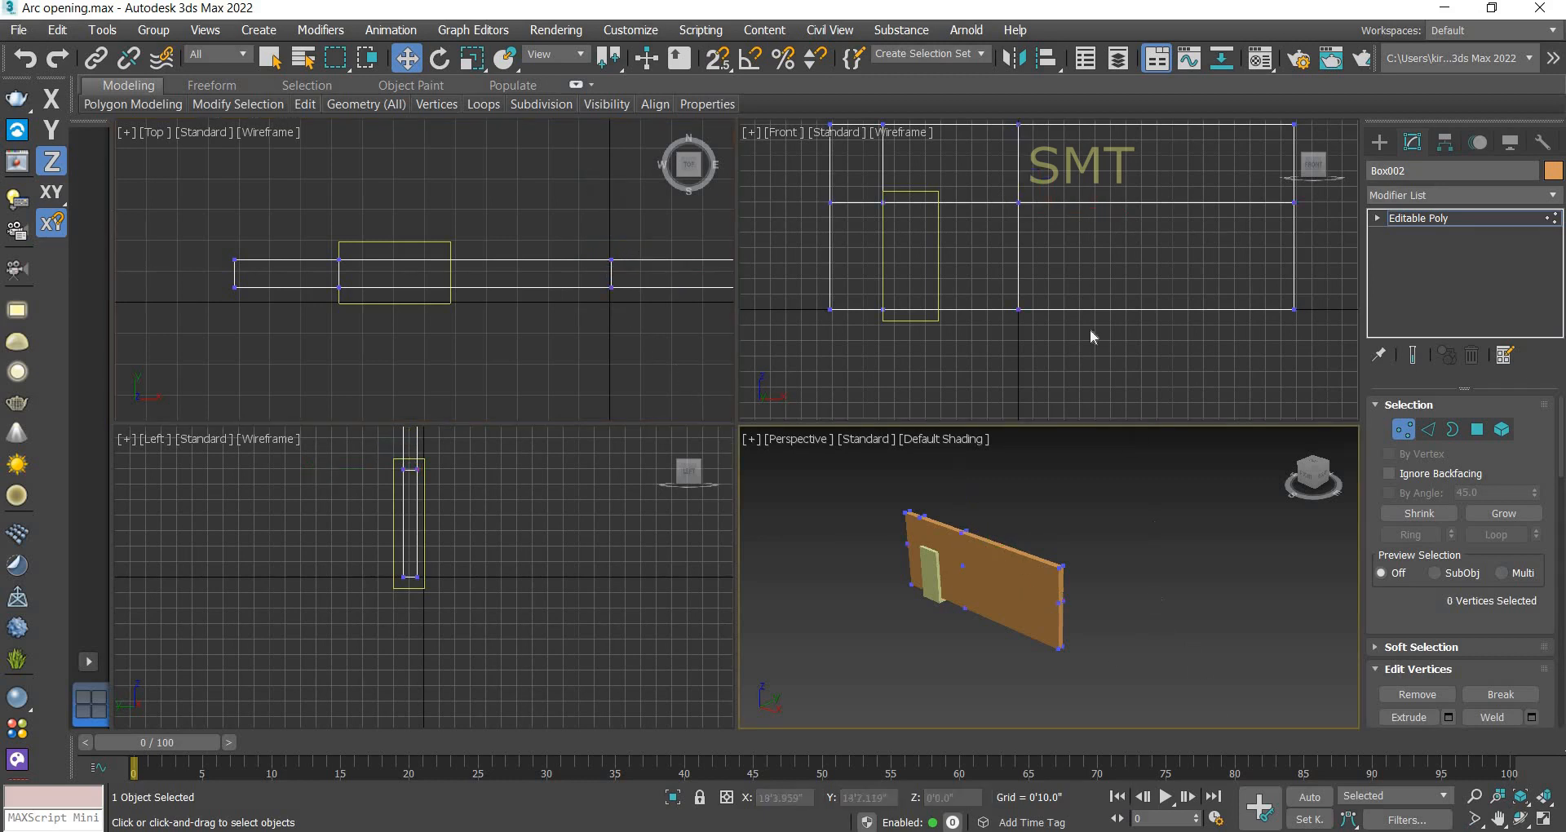
left_click(1090, 280)
middle_click_drag(1090, 280, 1086, 308)
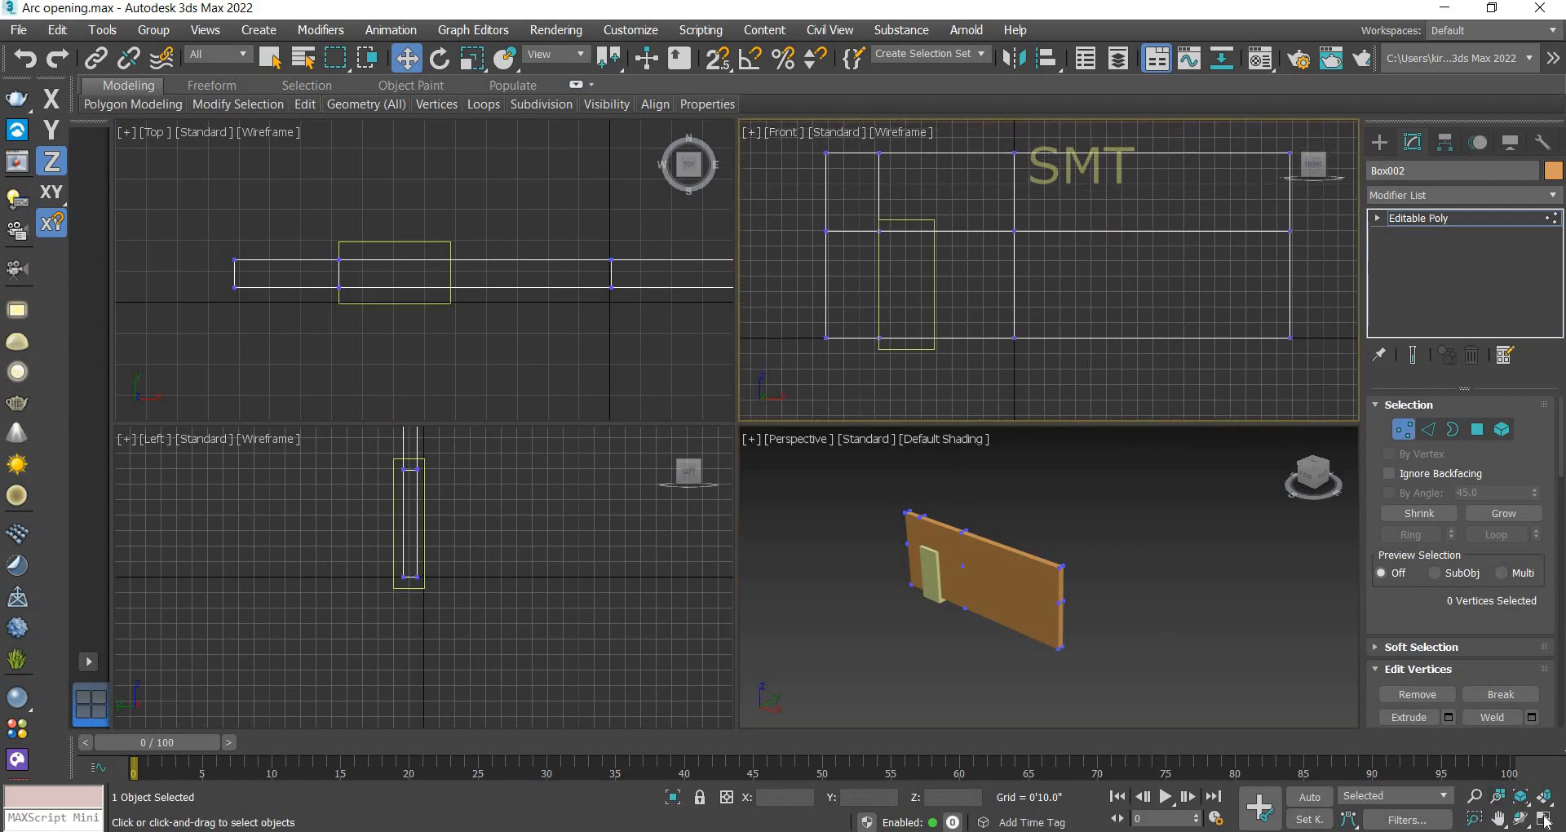
key("alt+w")
middle_click_drag(890, 427, 962, 422)
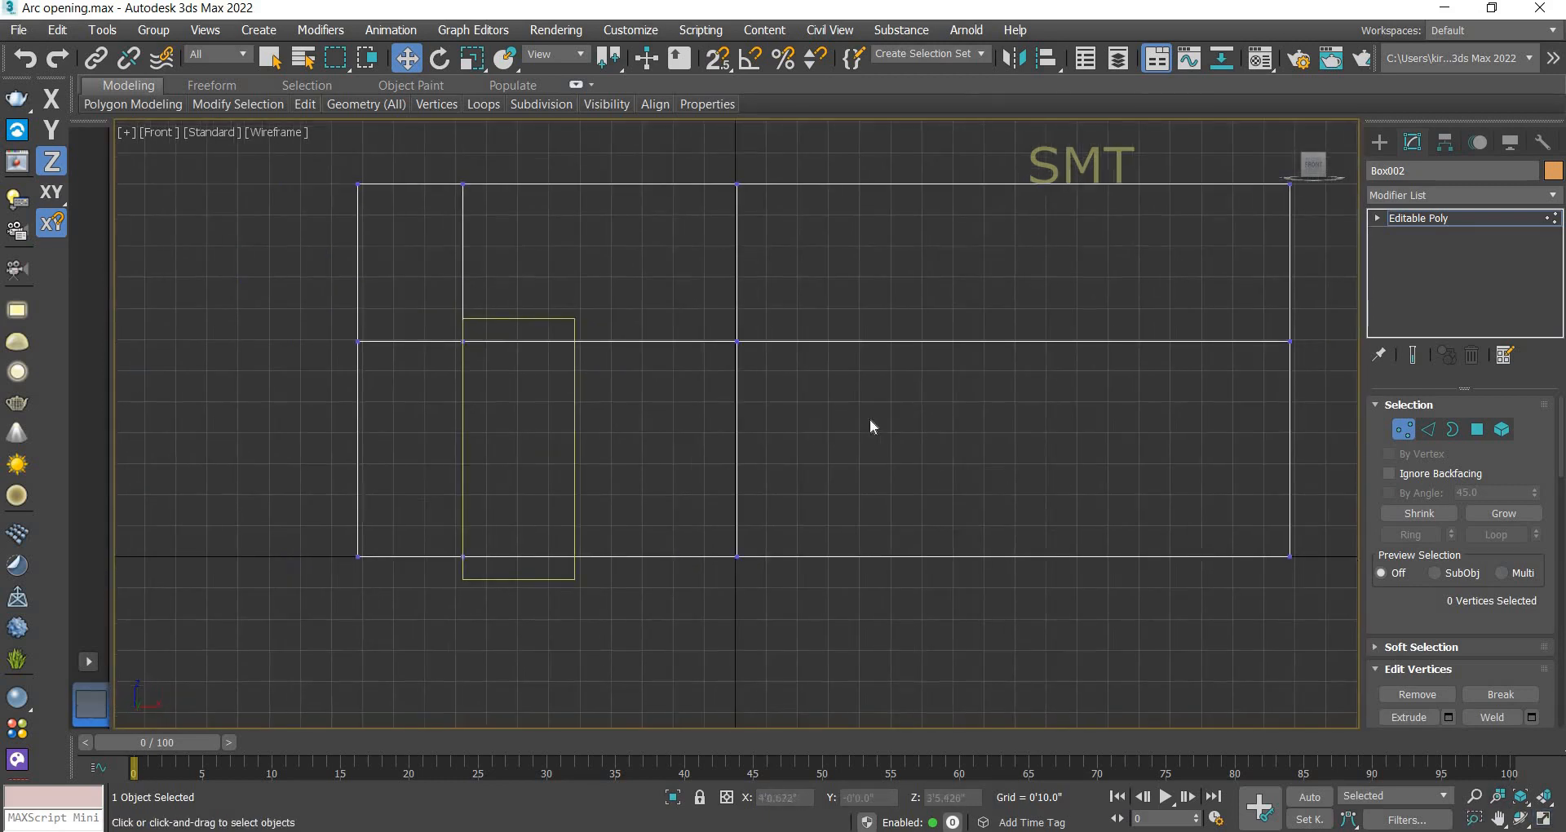
left_click_drag(826, 577, 822, 585)
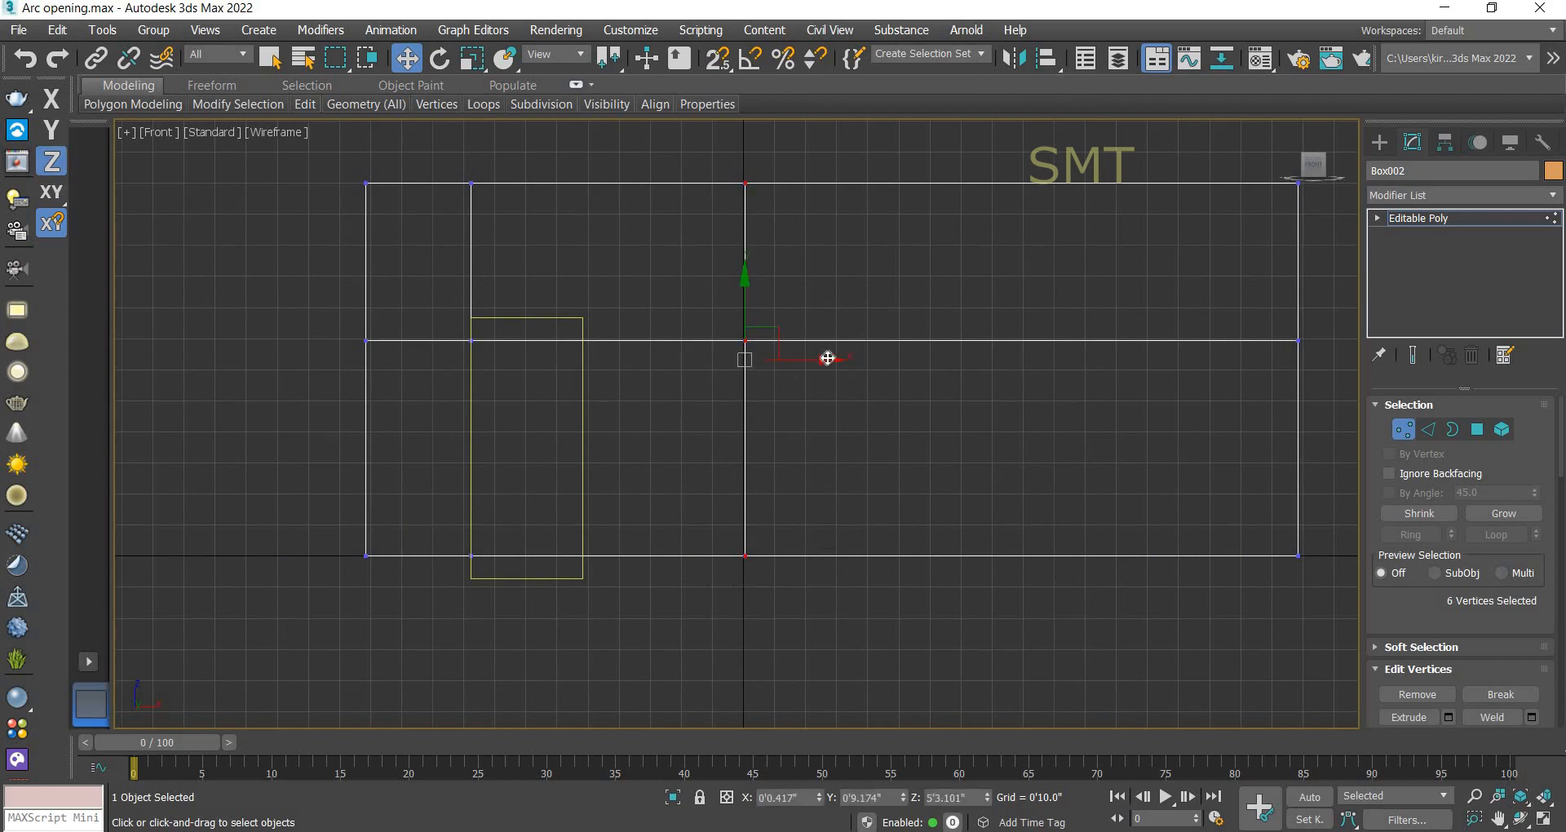
left_click_drag(828, 358, 582, 320)
key("s")
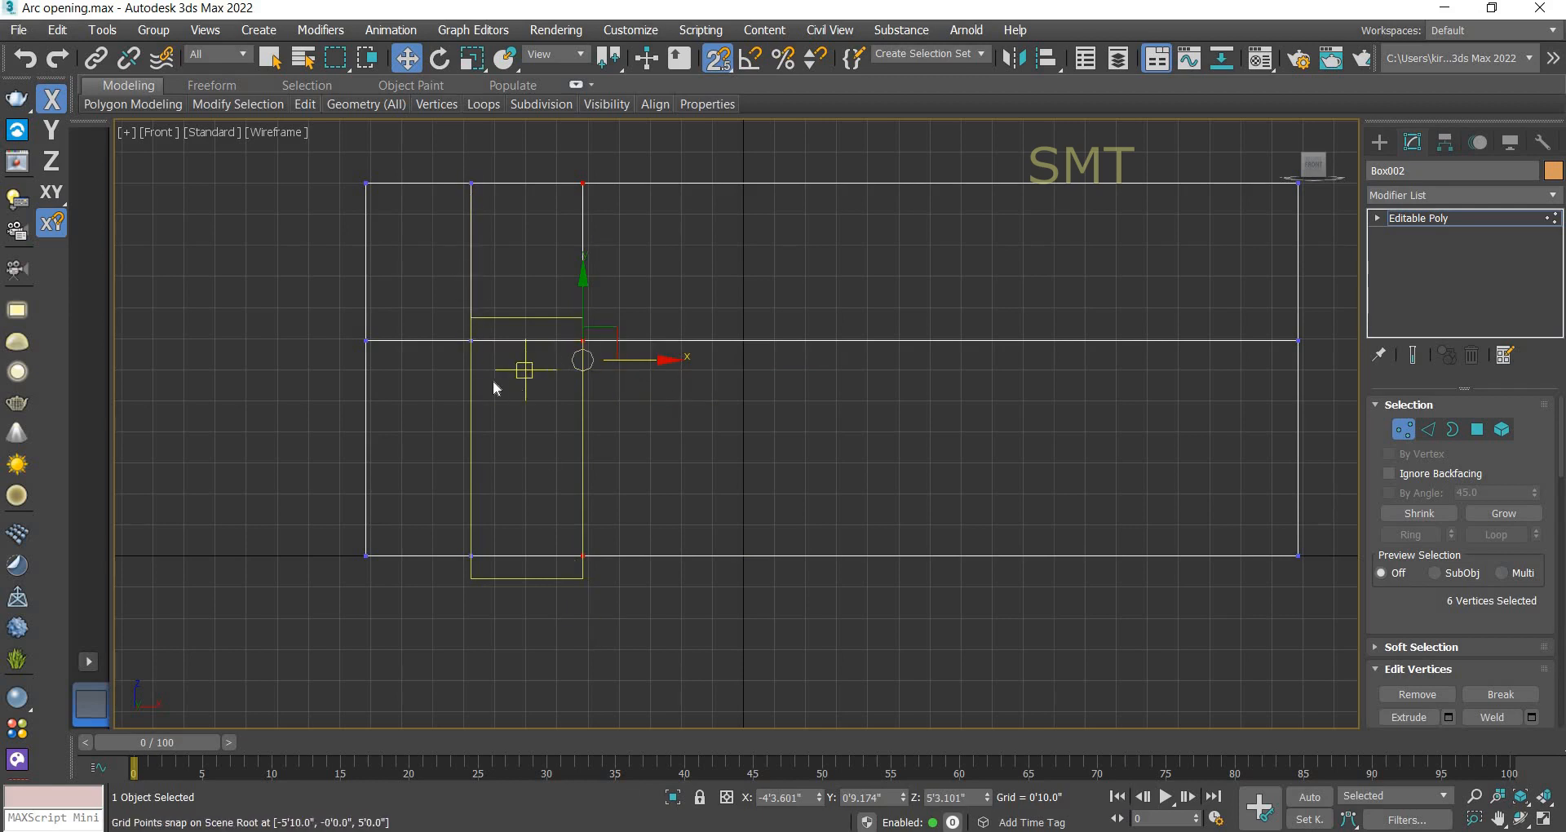
left_click(302, 366)
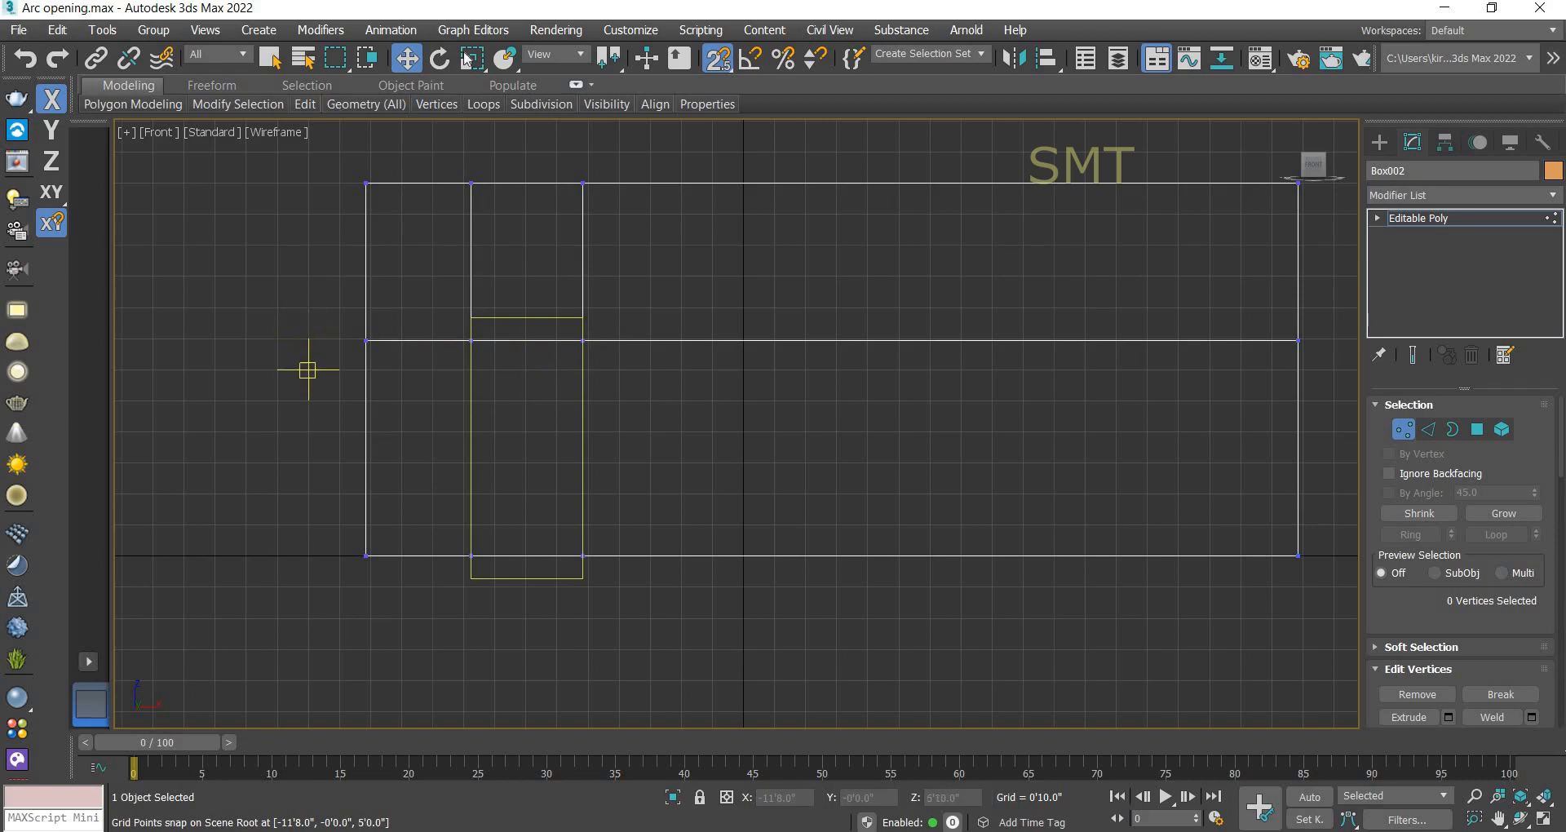
left_click(707, 103)
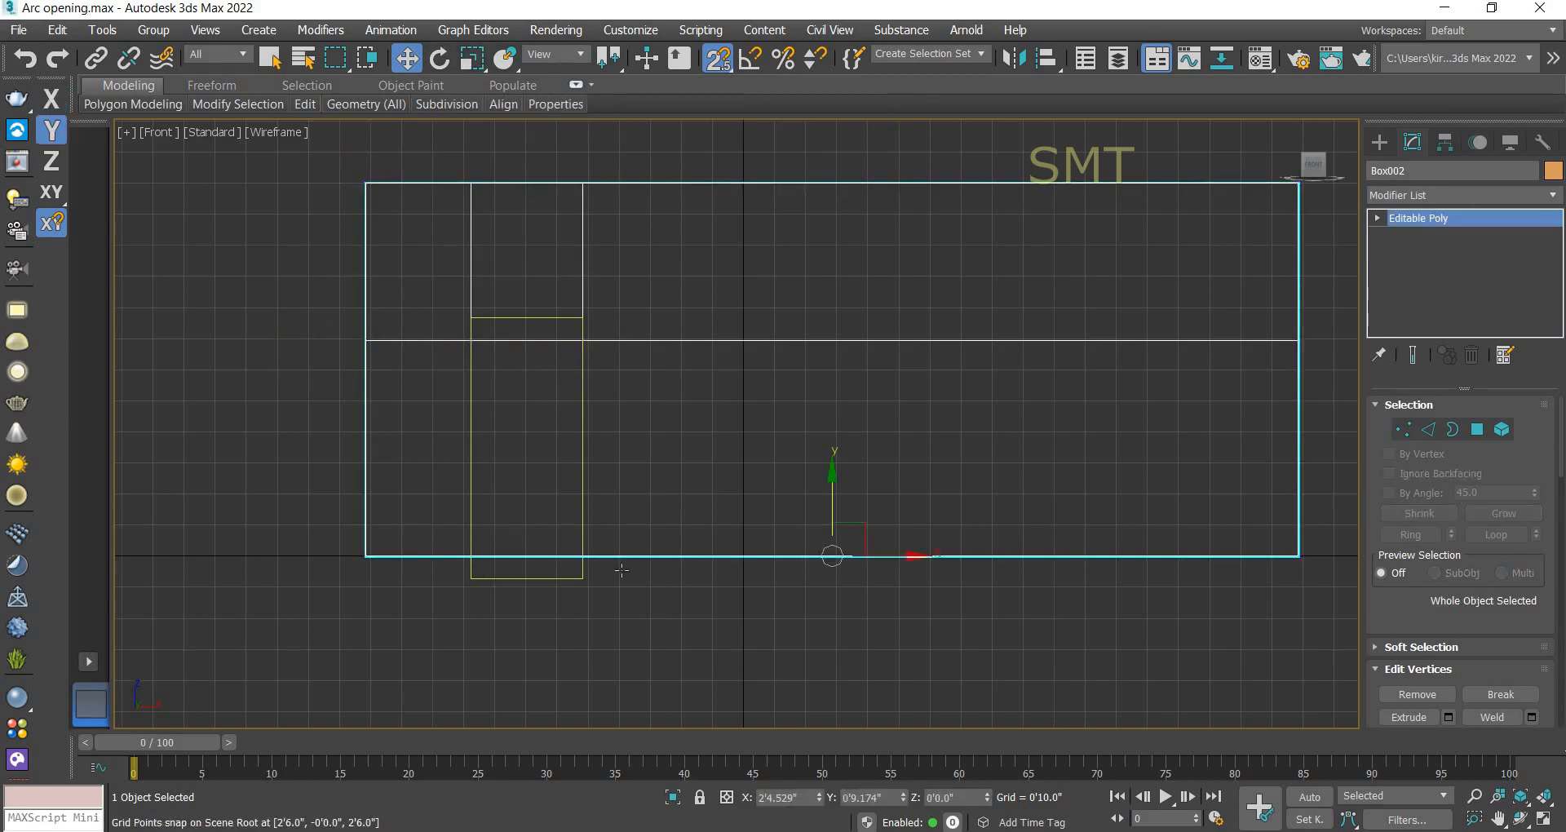
Step: Move the box up along Y in the Front view so its lower edge snaps to the wall's base
left_click(582, 578)
left_click(469, 579)
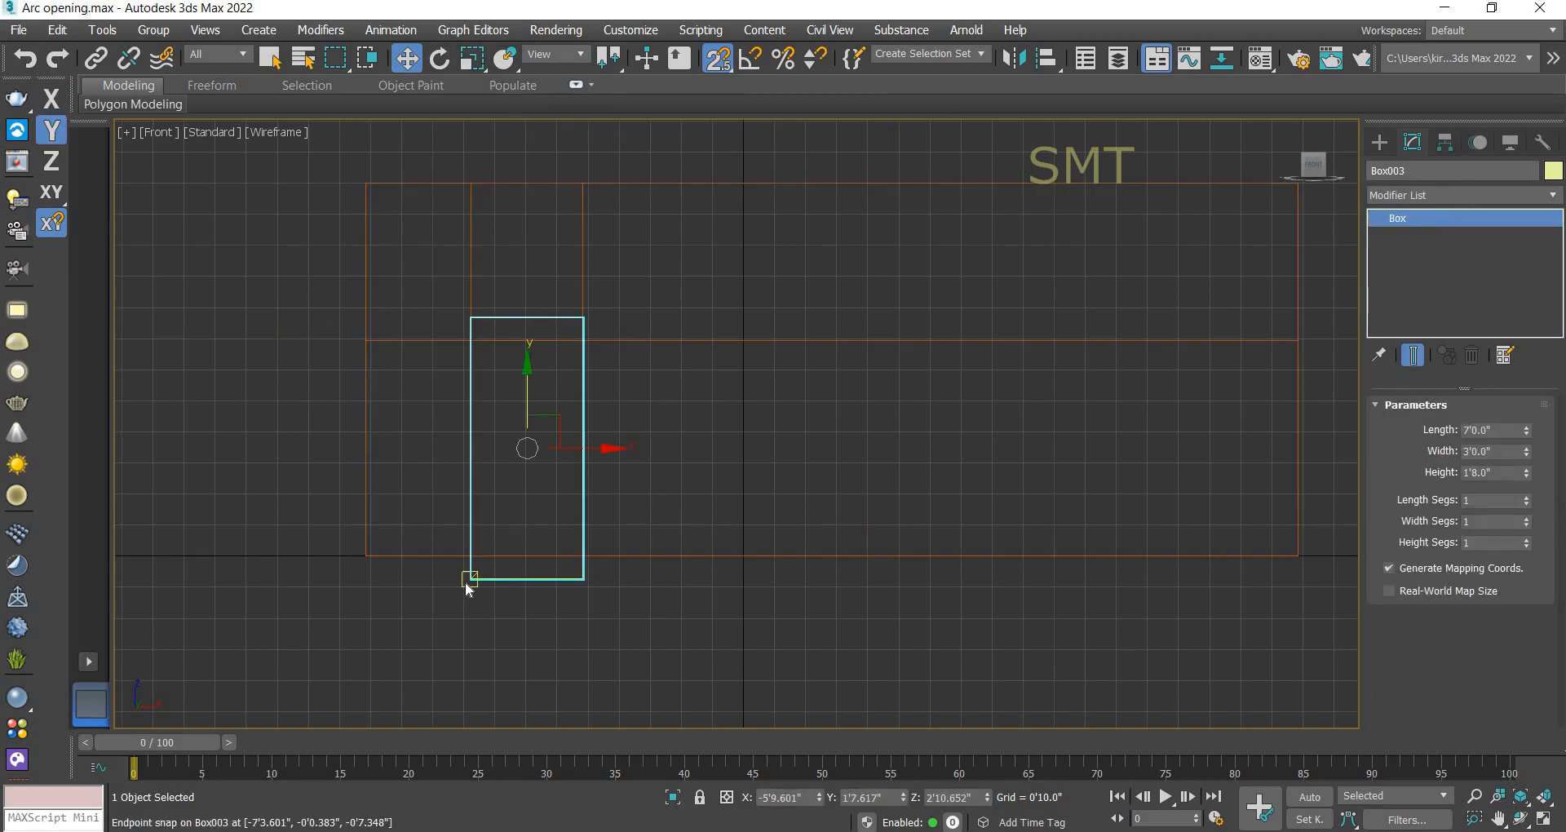
left_click_drag(470, 574, 470, 557)
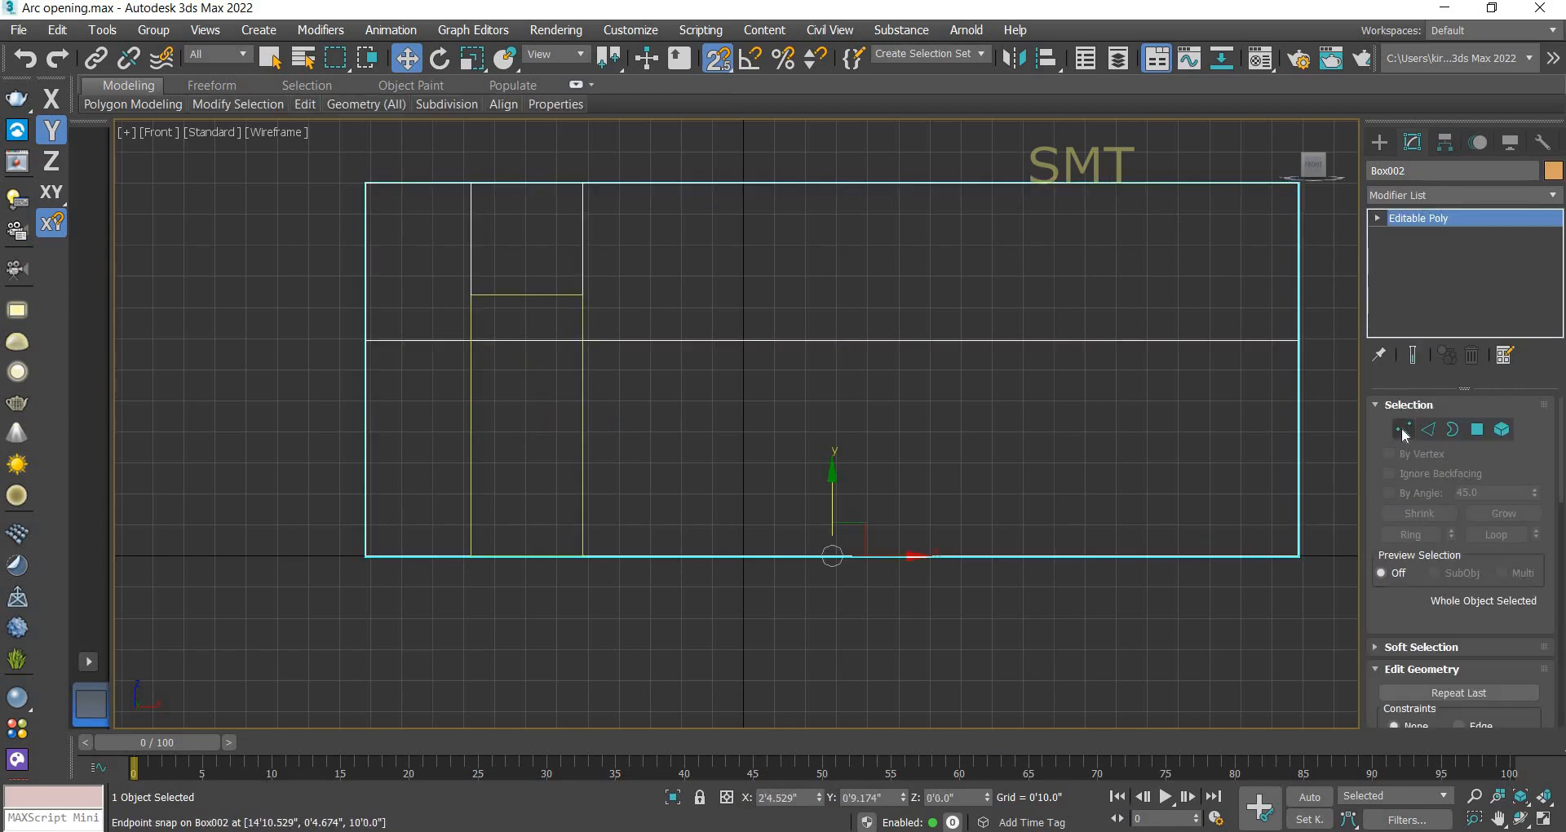
Step: Move the vertices of the wall's horizontal loop up along Y, snapping them to the top of the 7' high box
left_click(1401, 428)
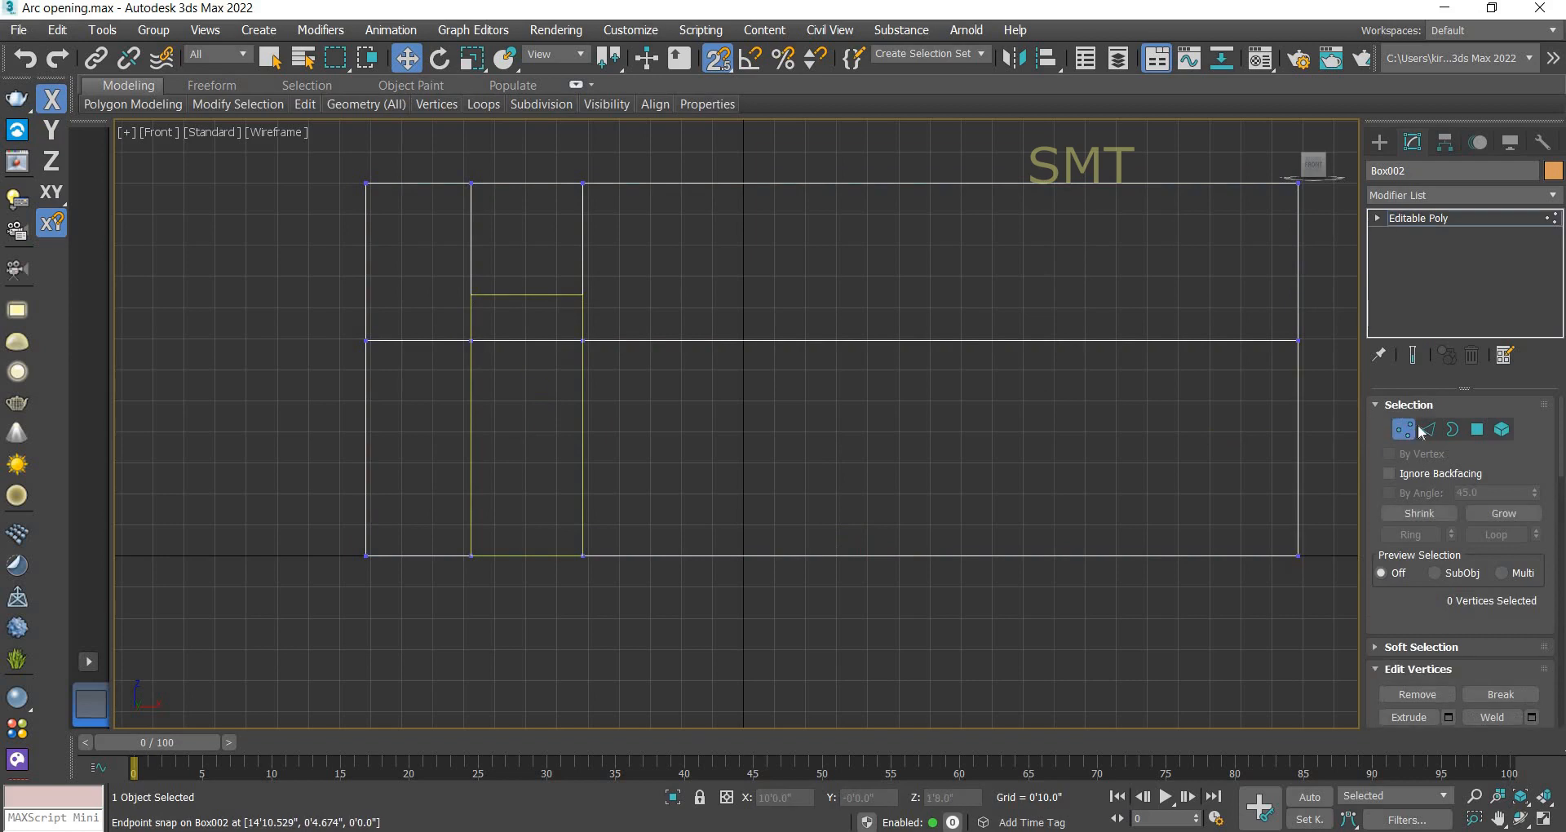
left_click_drag(290, 326, 1358, 379)
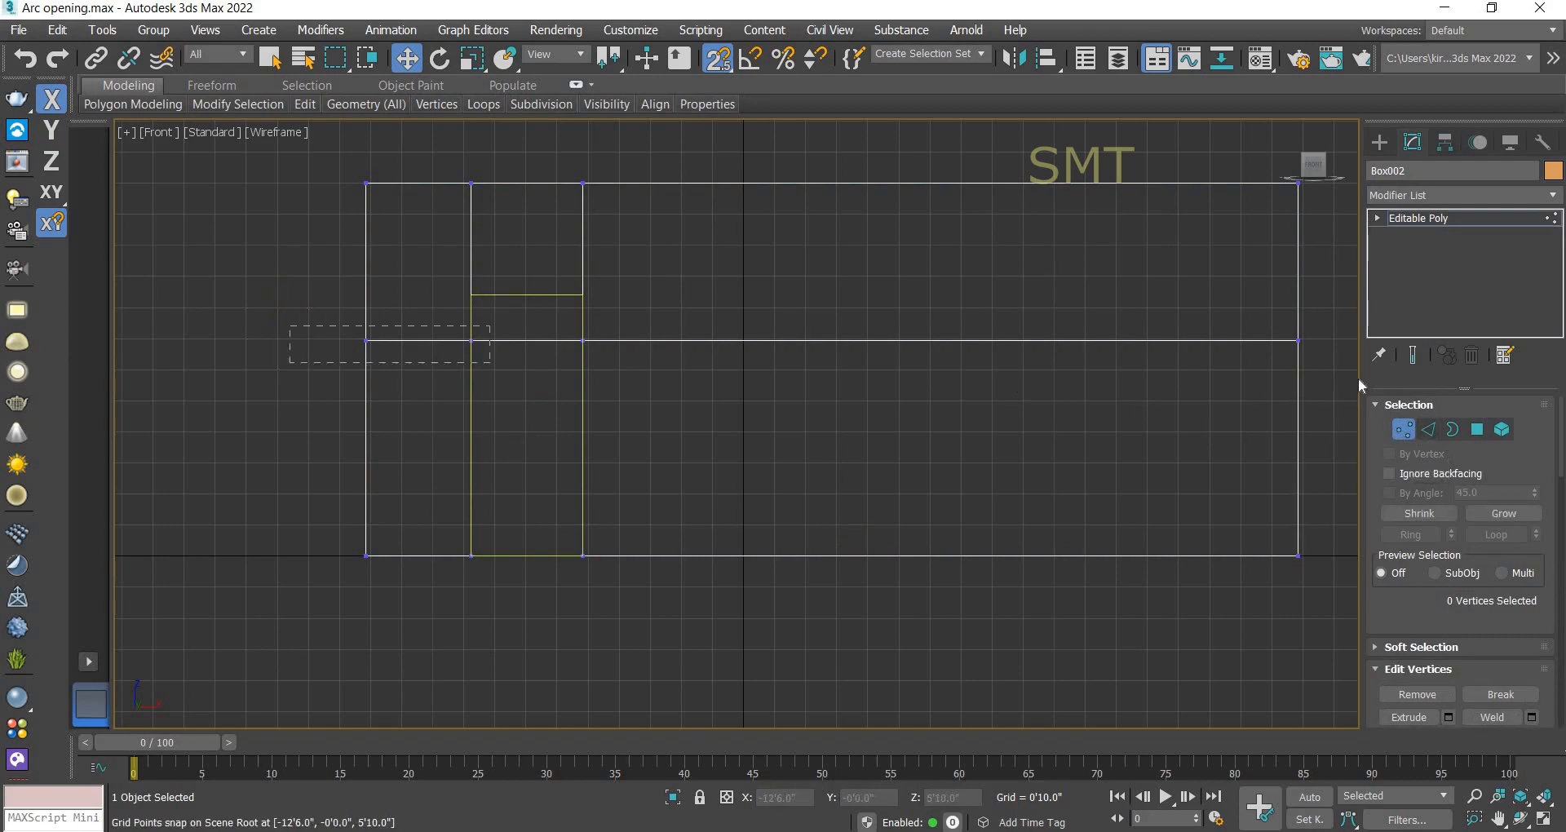
scroll(624, 306, "up", 4)
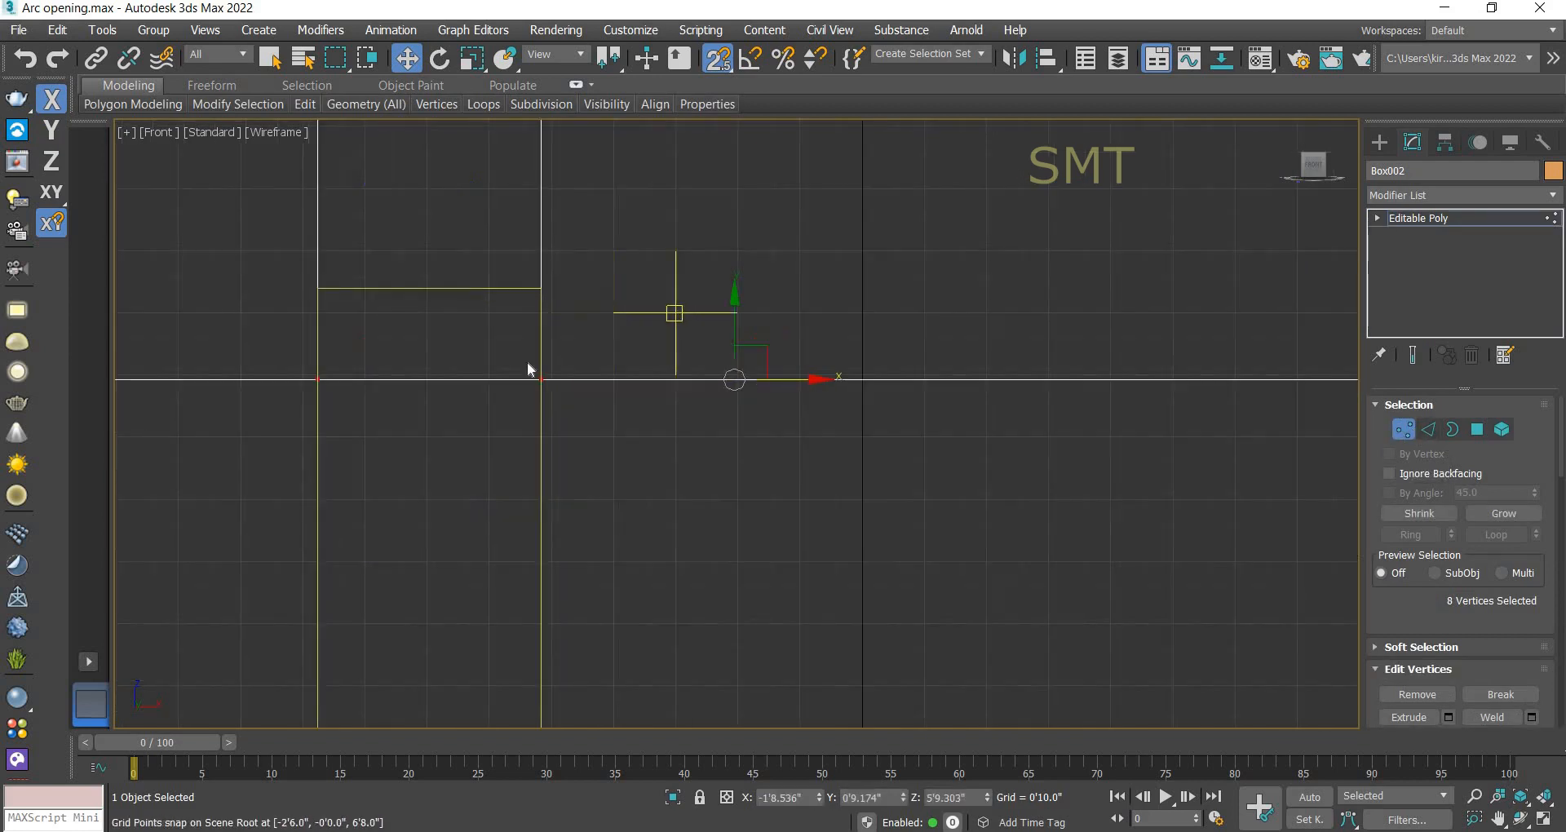
left_click_drag(734, 322, 535, 287)
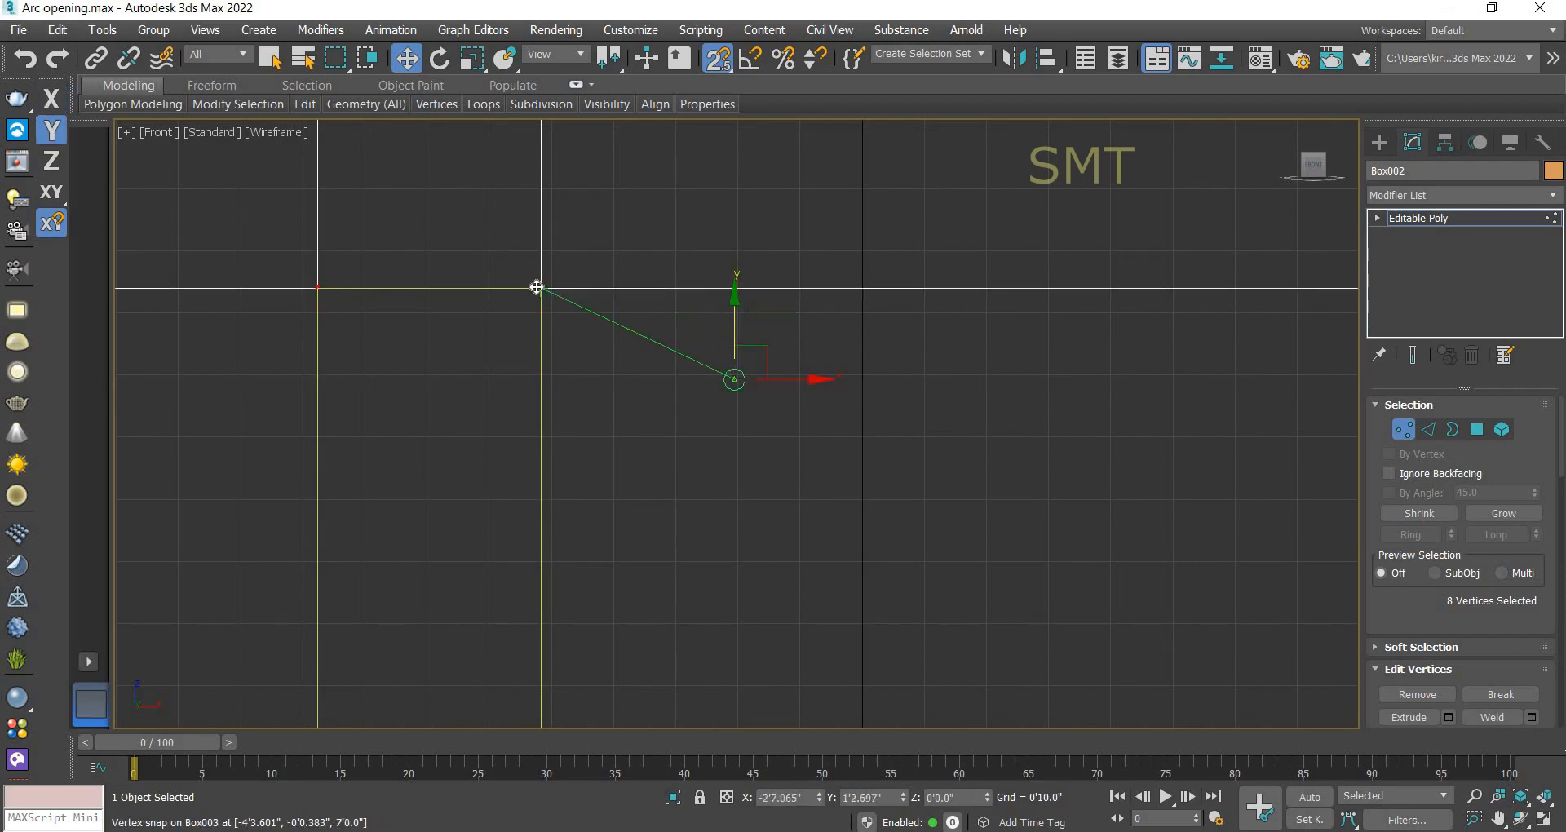
scroll(711, 360, "down", 3)
middle_click_drag(830, 412, 681, 393)
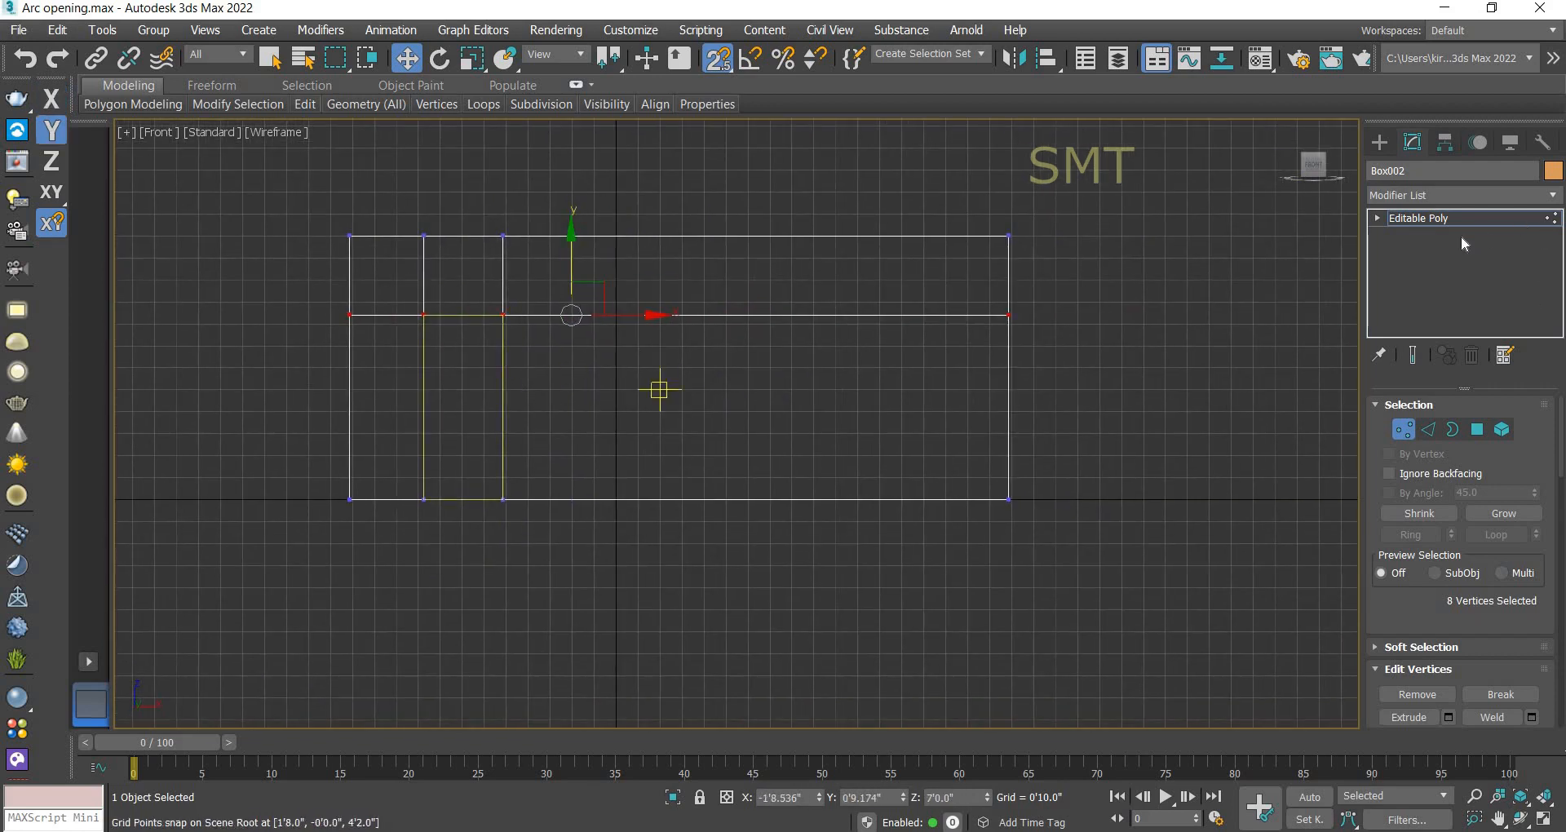
key("1")
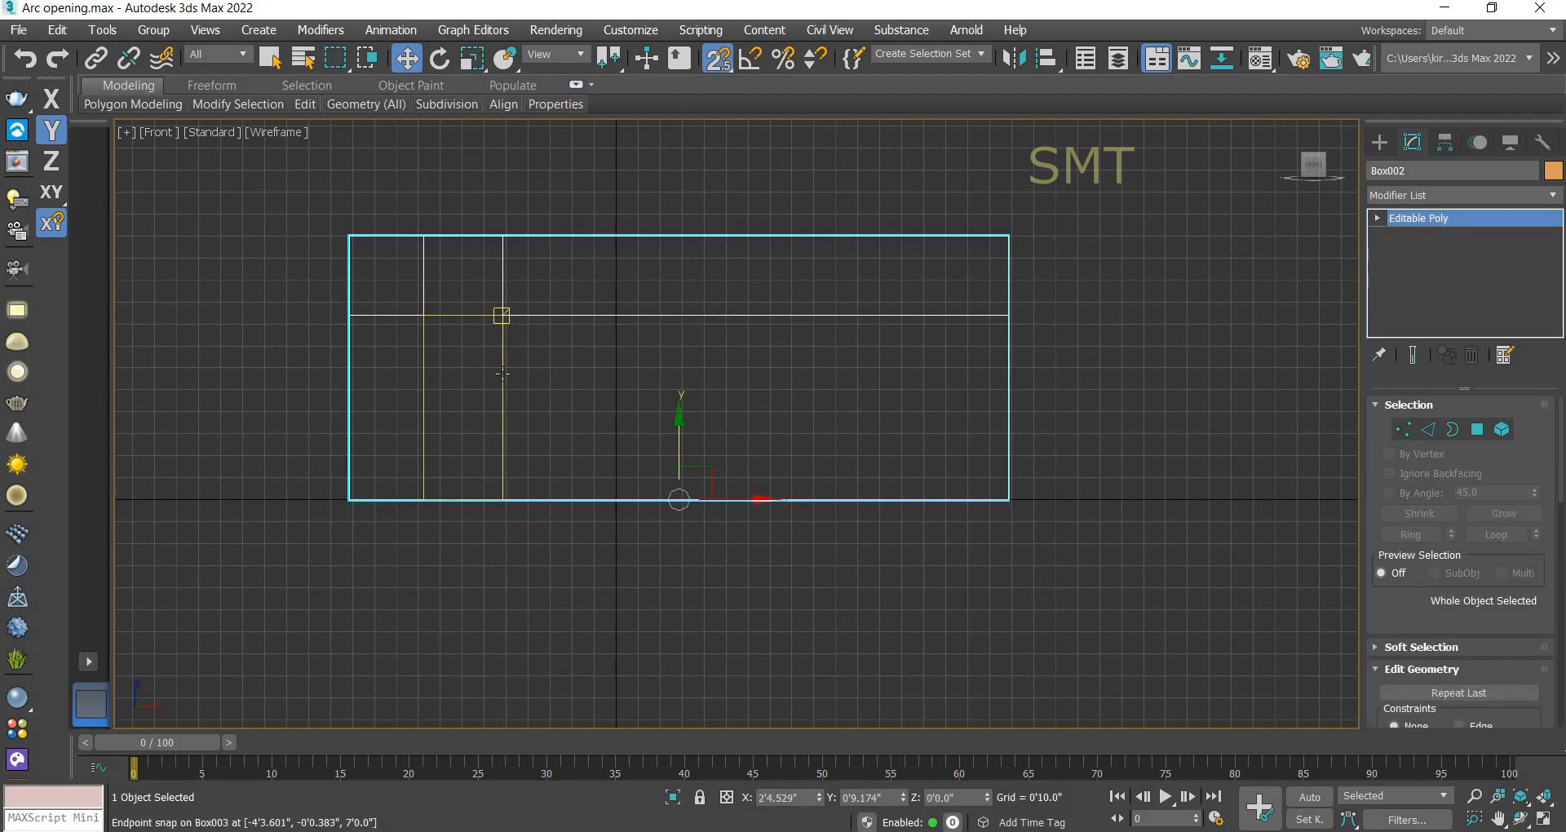
Step: Delete the 7' by 3' guide box, leaving only the wall in the scene
left_click(503, 372)
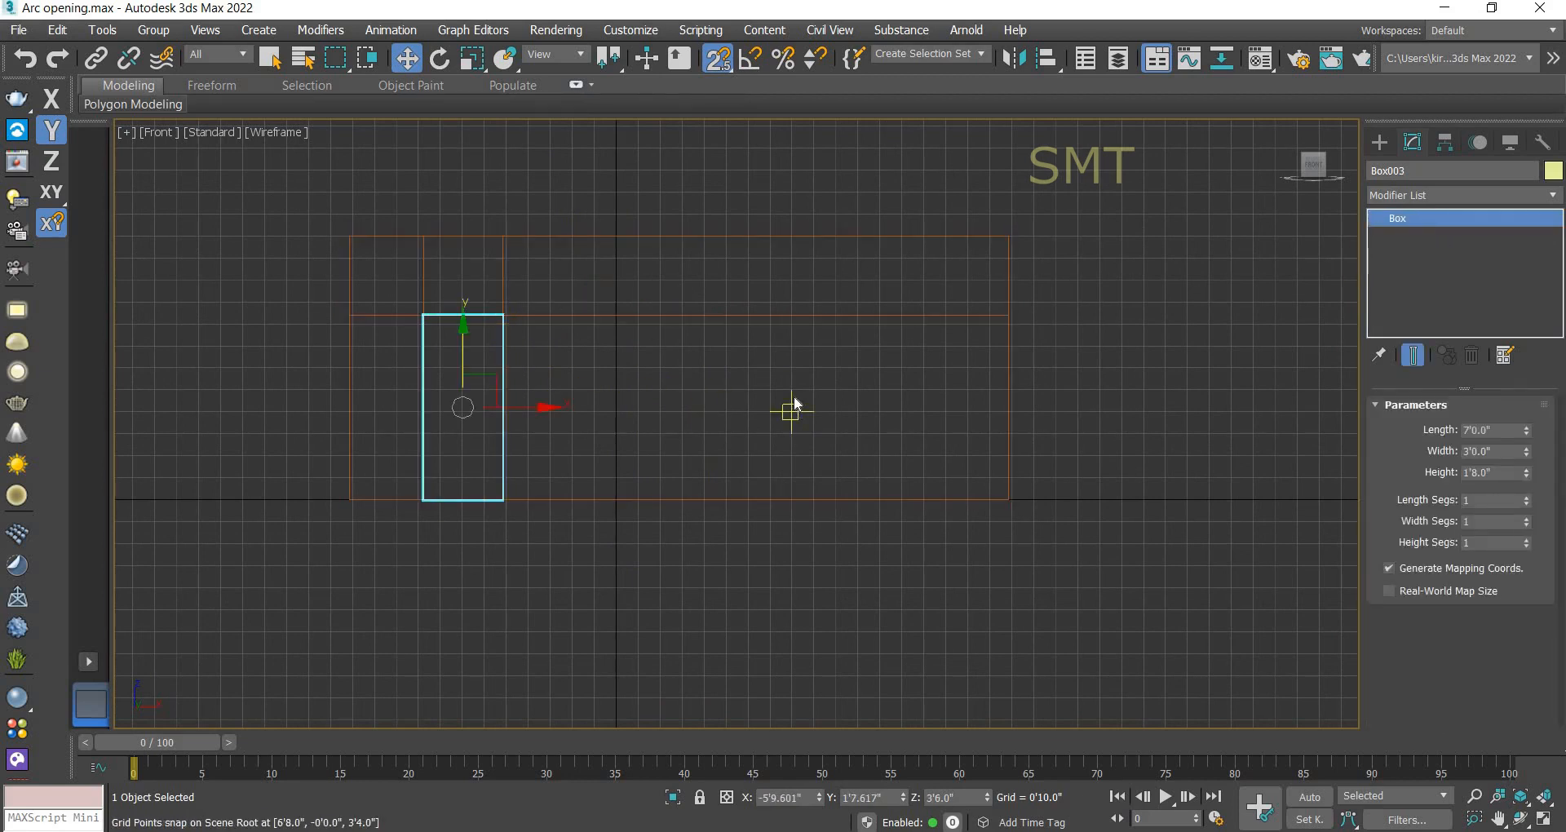
left_click(720, 447)
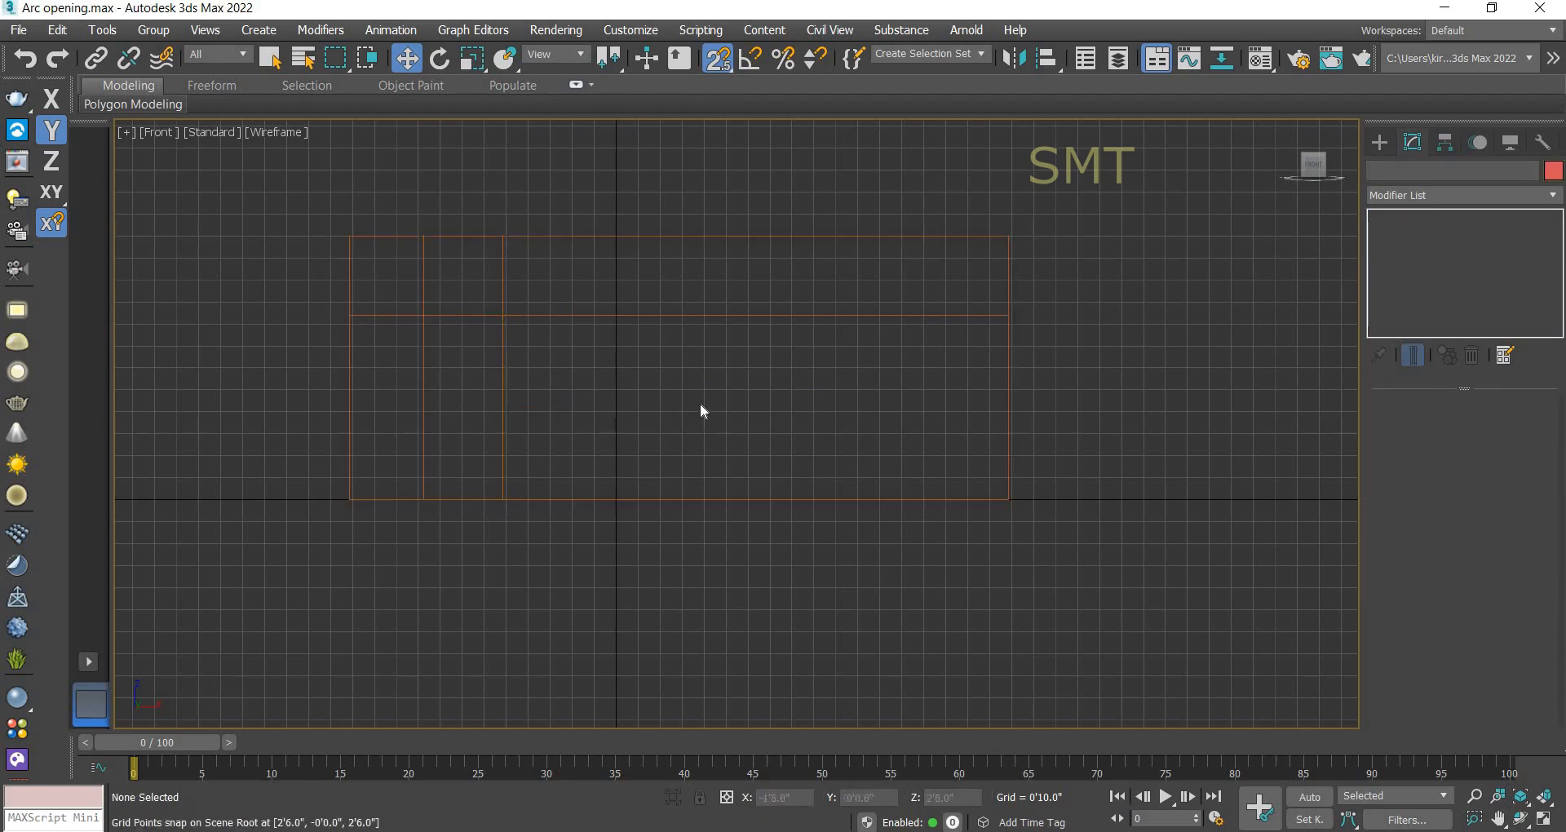
Step: Draw a rectangle spline about 7' by 5'5" in the Front view, starting from the wall's lower right corner and ending on the horizontal loop
scroll(798, 399, "down", 3)
middle_click_drag(797, 400, 705, 408)
scroll(555, 416, "up", 3)
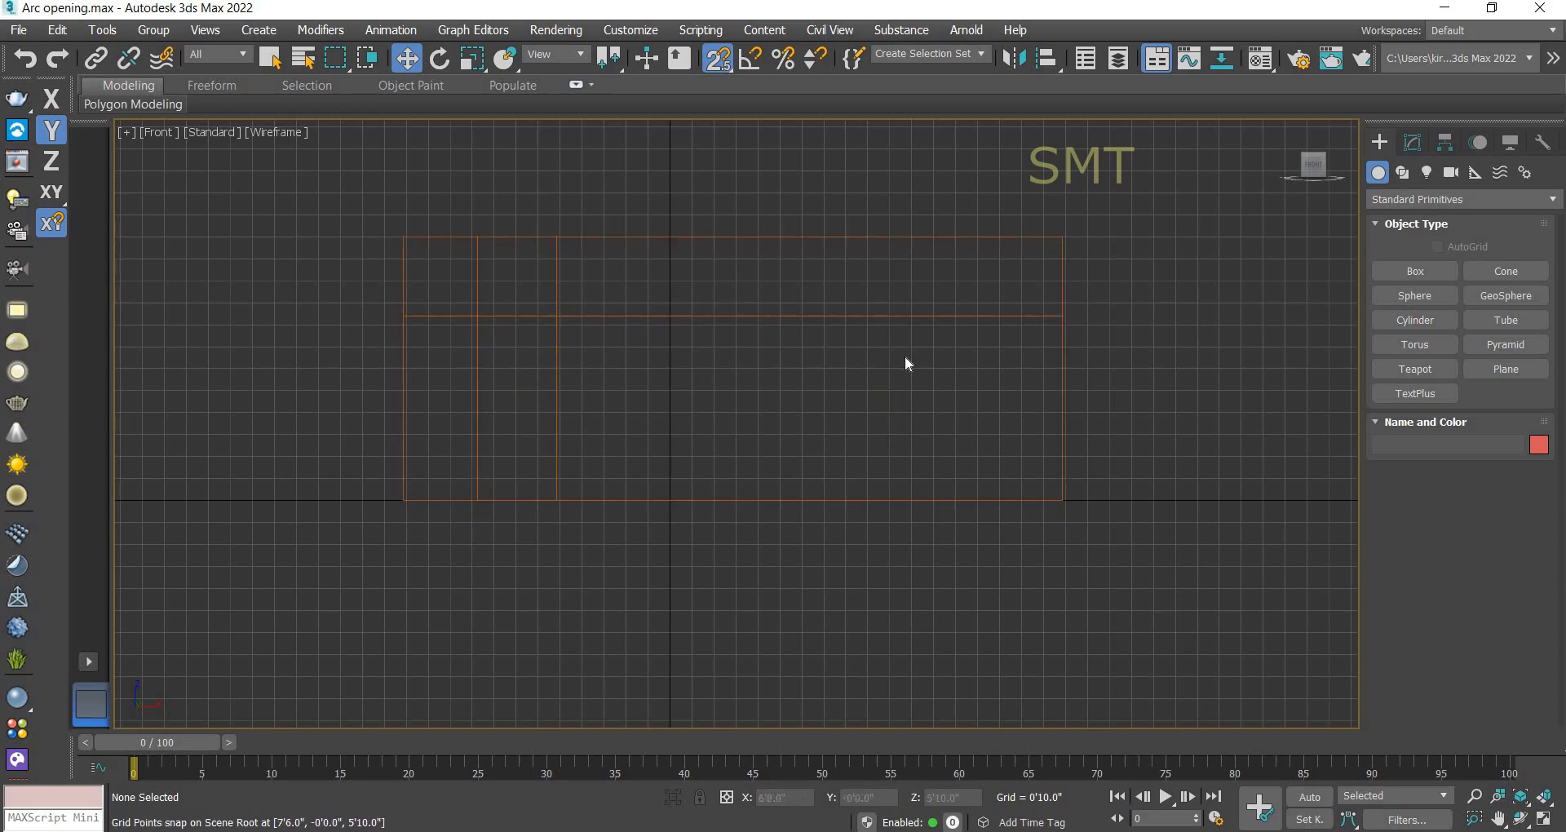
left_click(1403, 173)
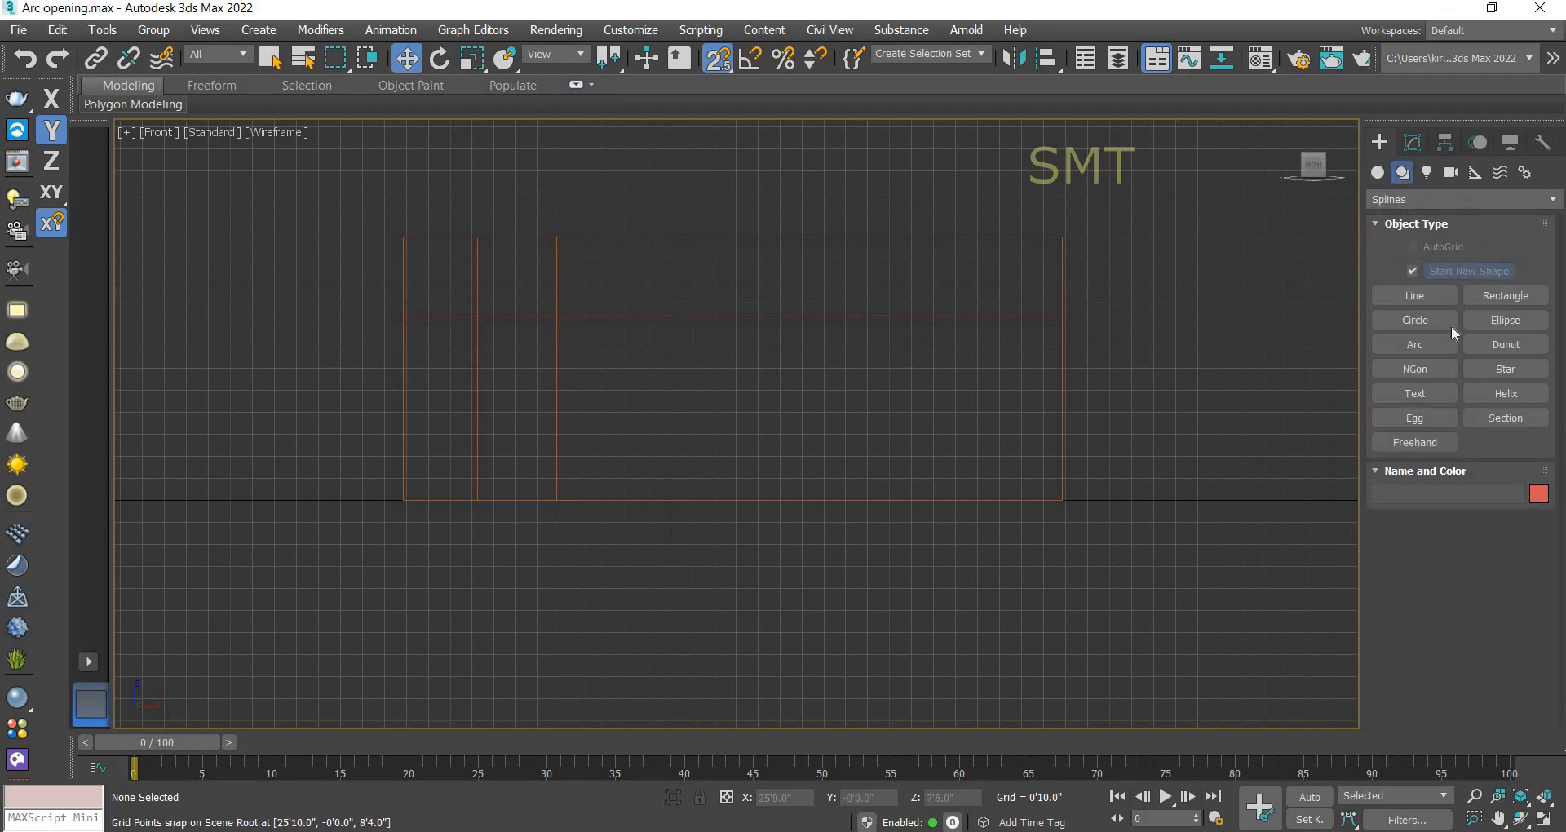
left_click(1509, 296)
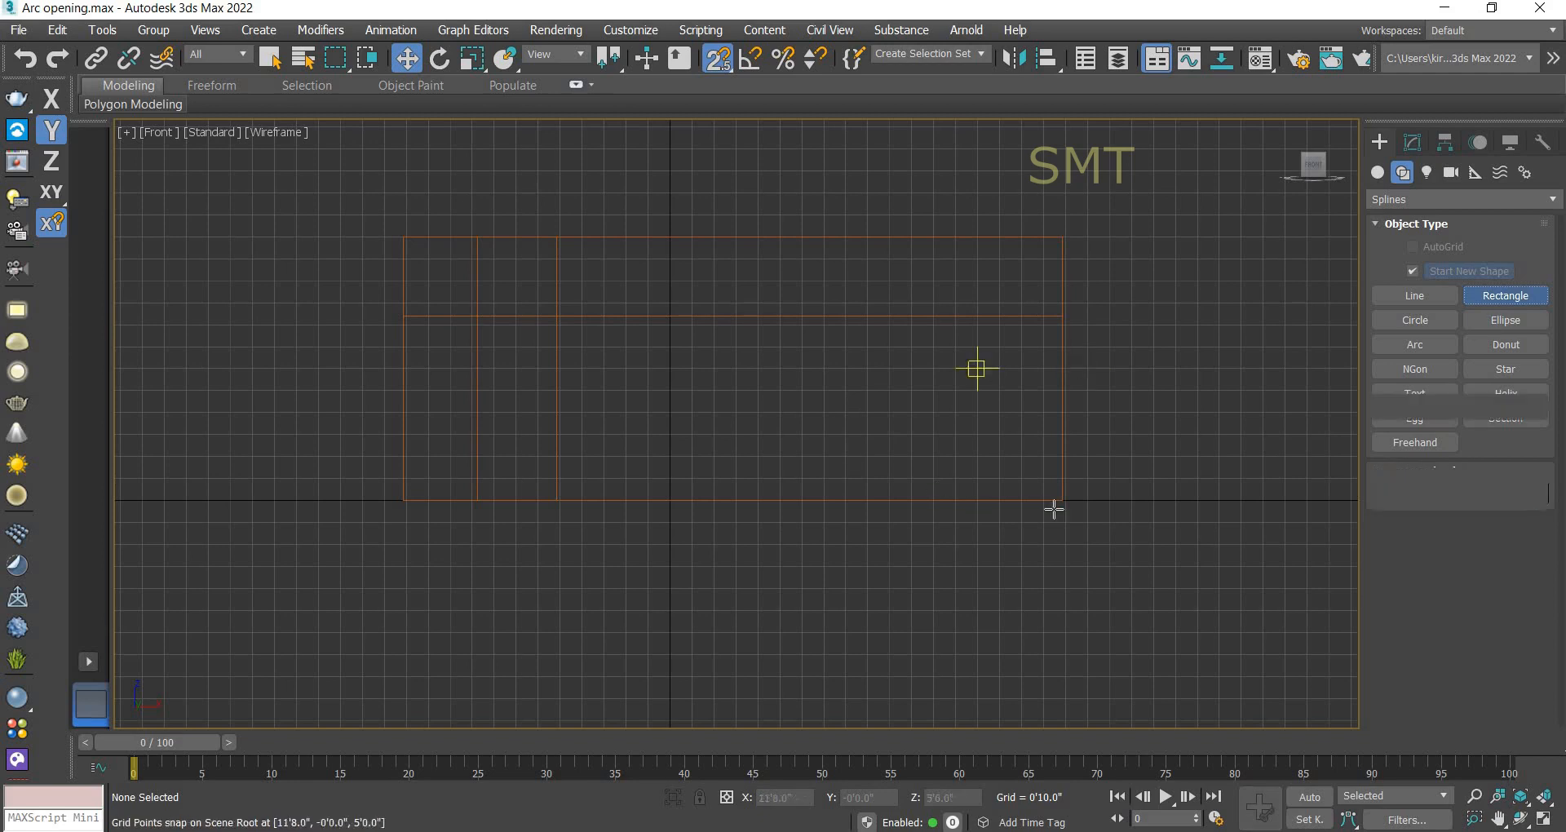
left_click_drag(1060, 499, 920, 316)
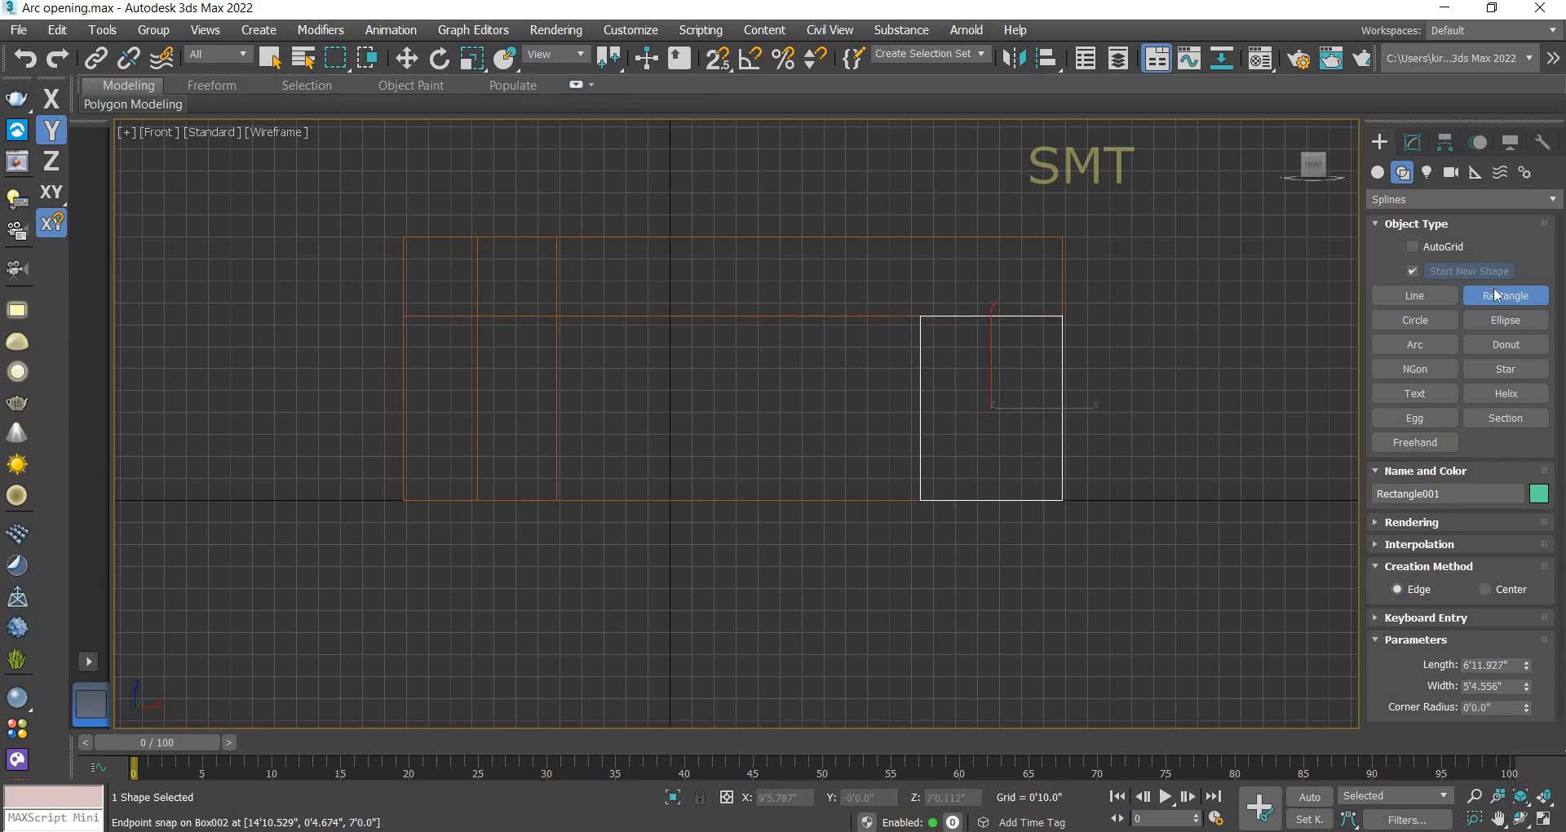
Step: Set the rectangle's length to 7' and width to 3'
left_click(1411, 142)
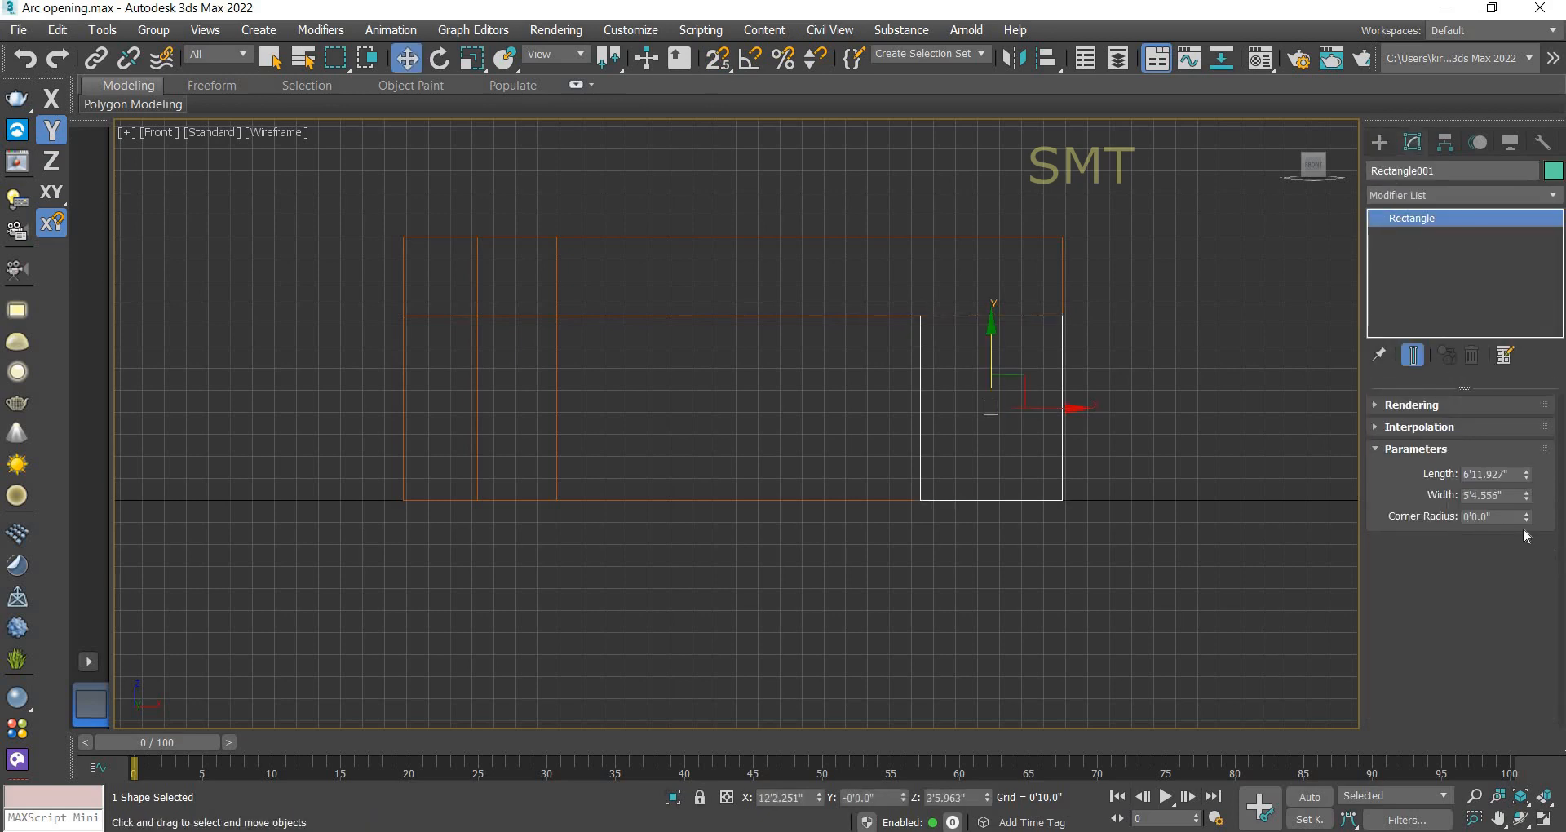
double_click(1493, 474)
key("Tab")
type("3")
key("Return")
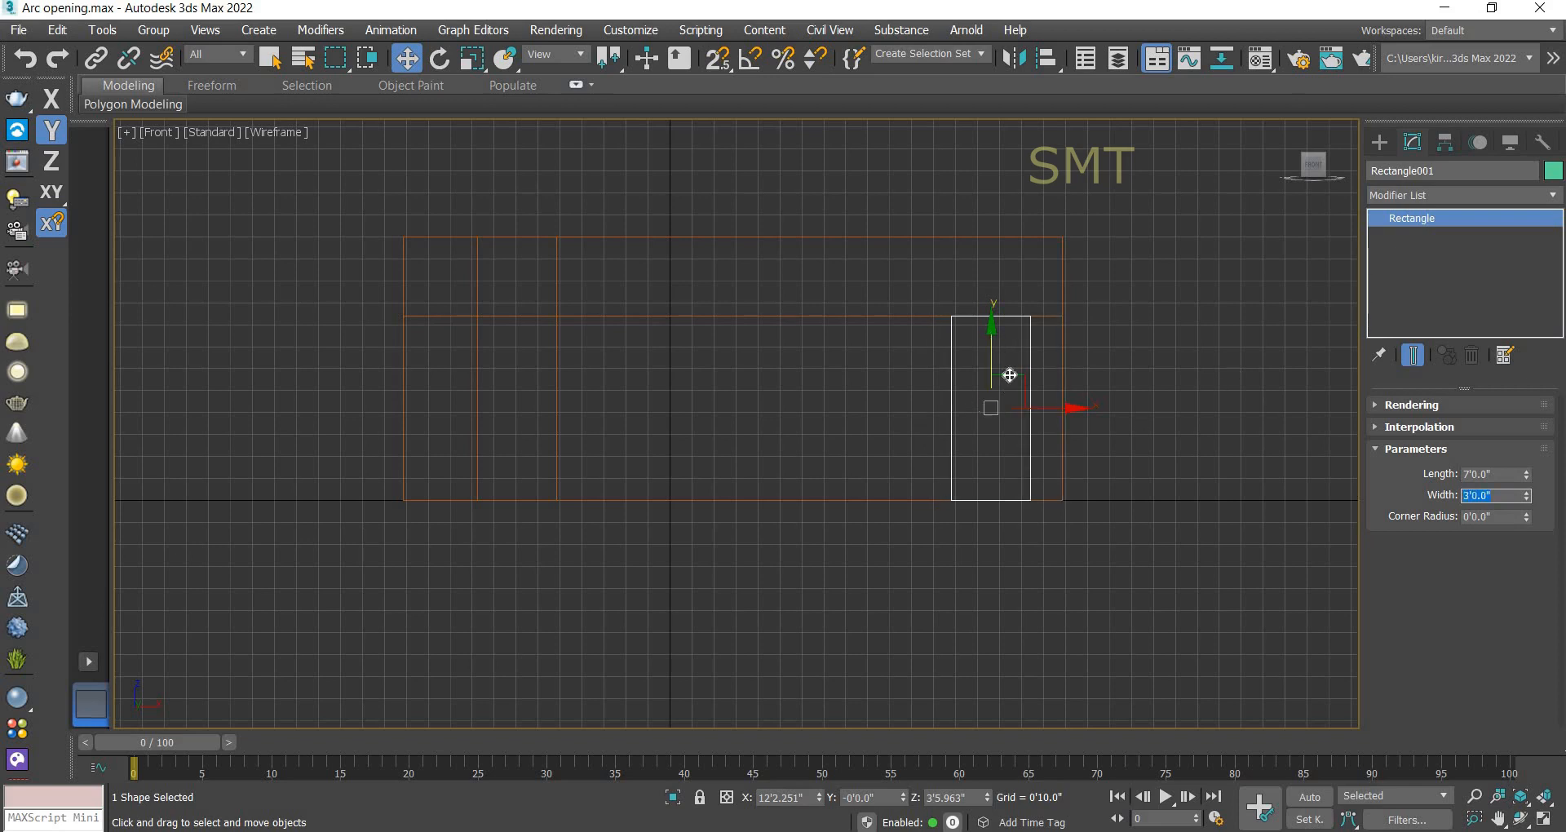
Step: Turn on snapping and inspect the rectangle's lower and upper corners against the wall's base and horizontal loop
scroll(1003, 388, "up", 2)
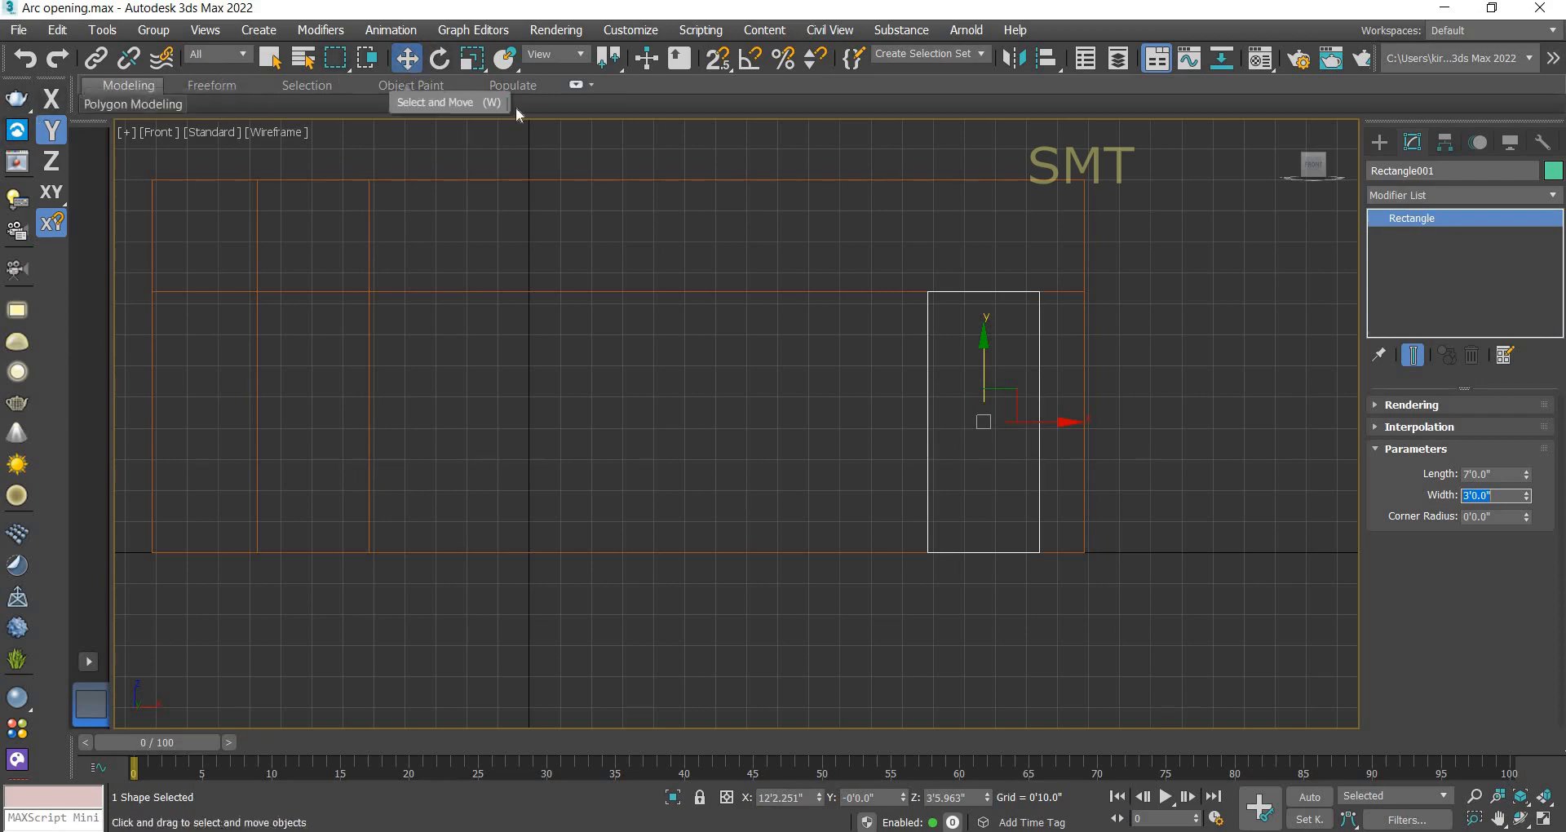
left_click(718, 71)
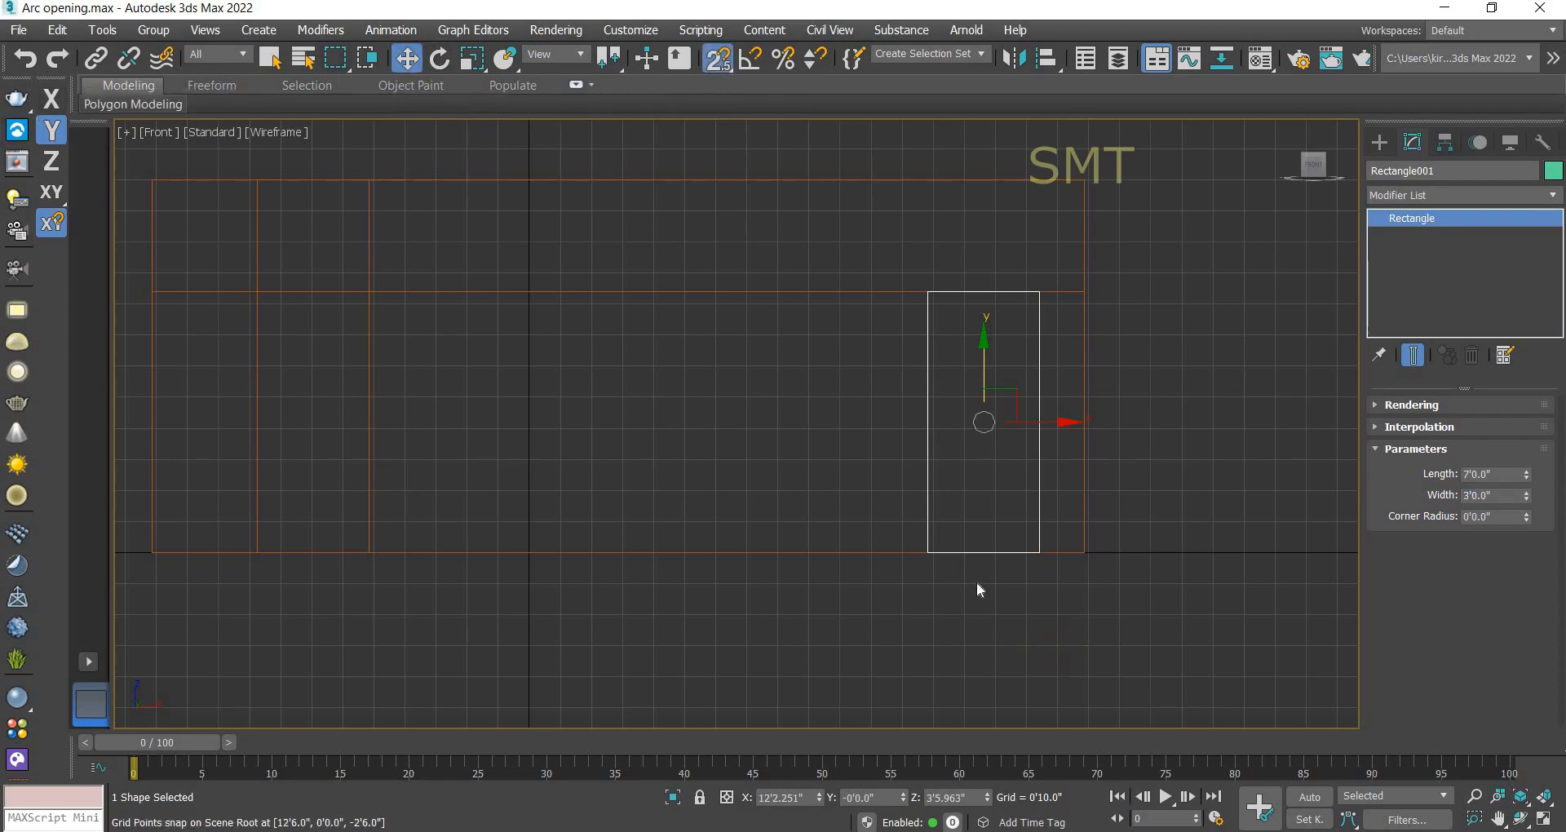
scroll(976, 580, "up", 5)
scroll(902, 530, "up", 5)
scroll(908, 454, "down", 10)
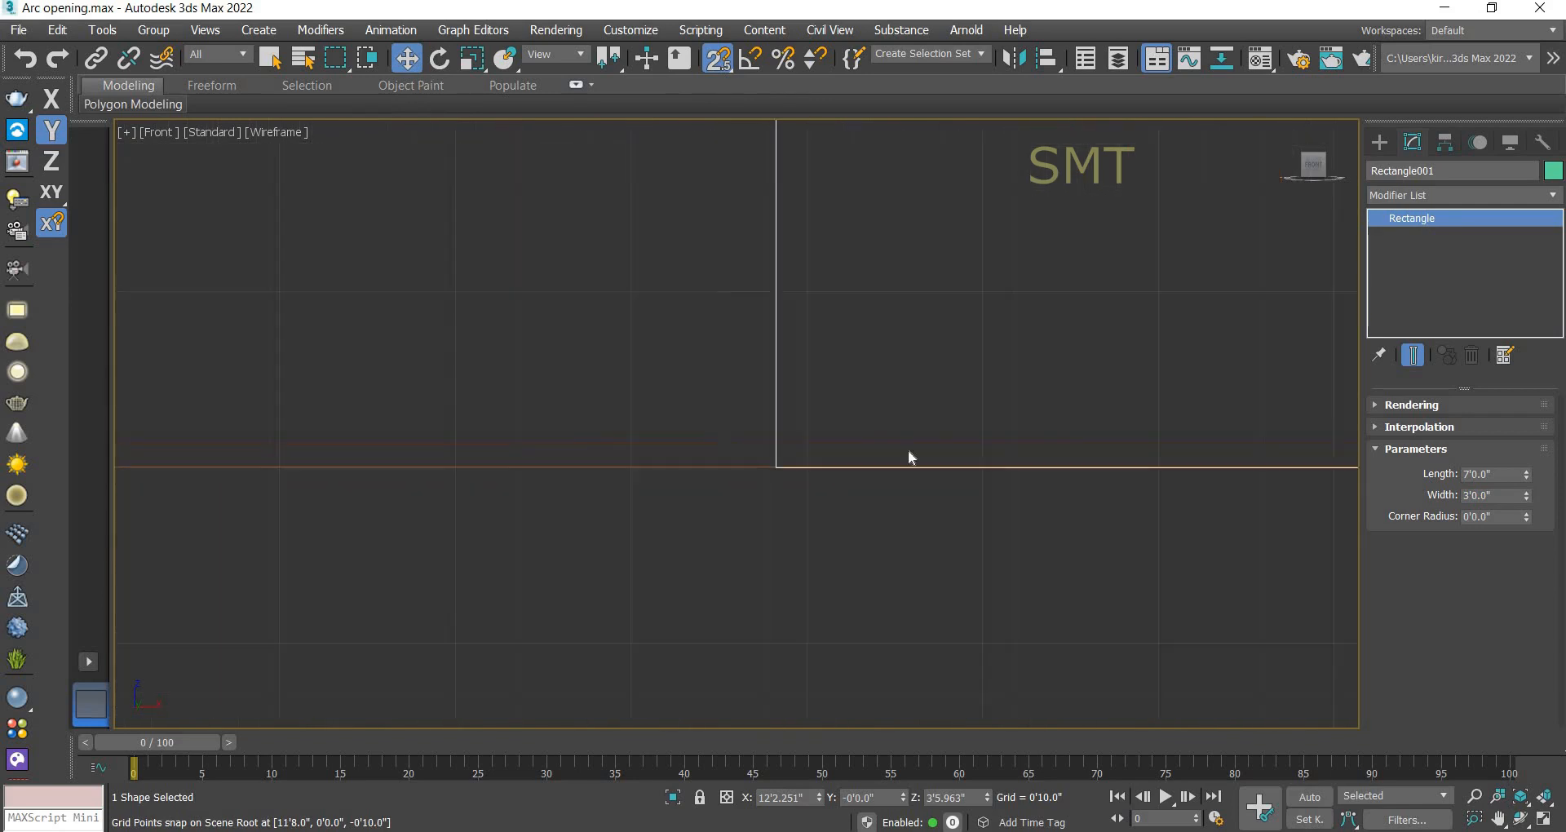
scroll(923, 242, "up", 6)
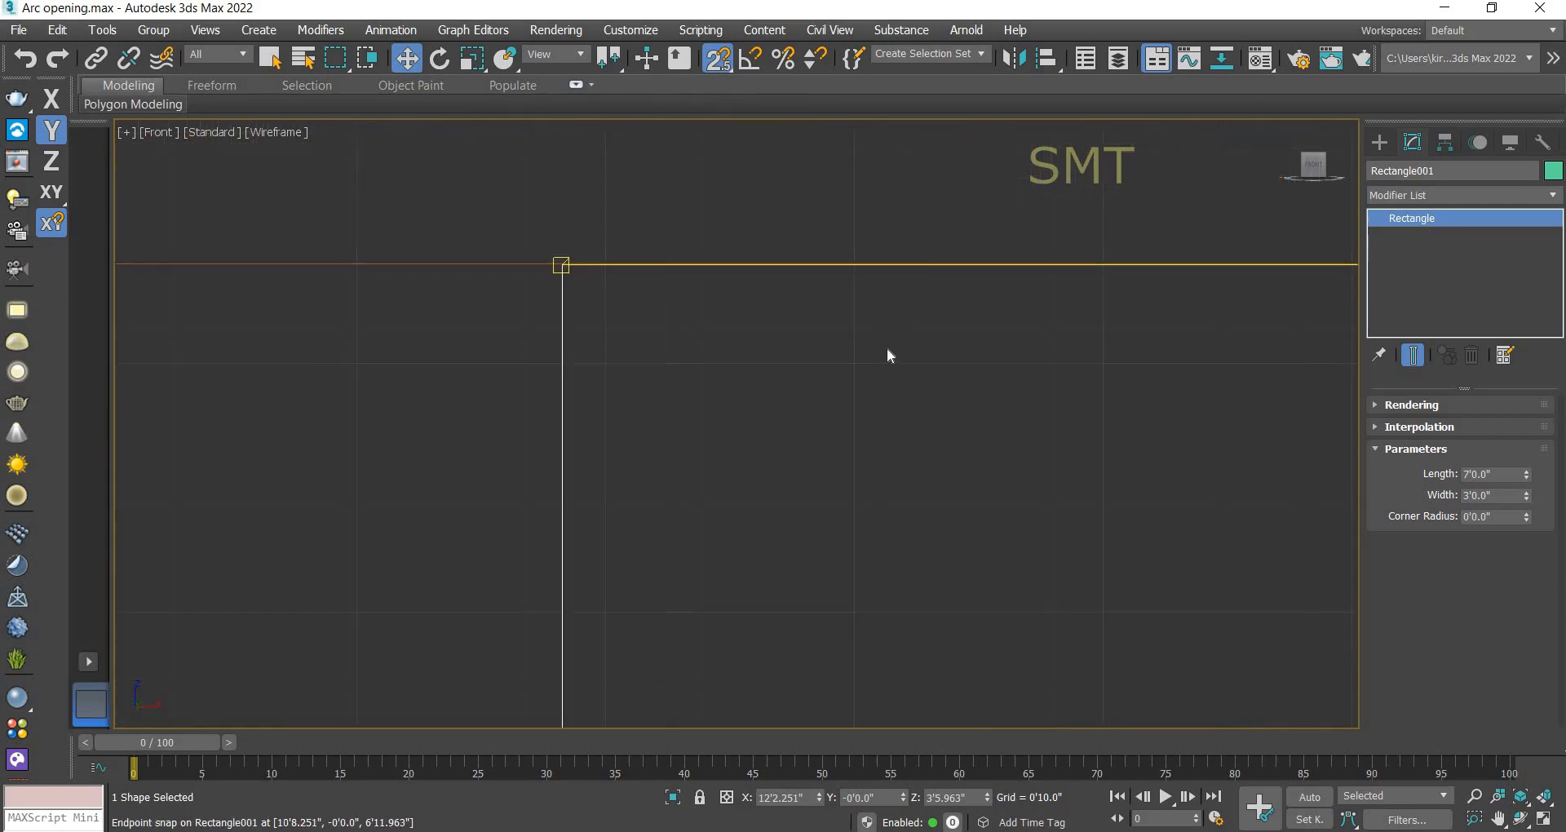
scroll(882, 349, "down", 3)
scroll(882, 349, "down", 5)
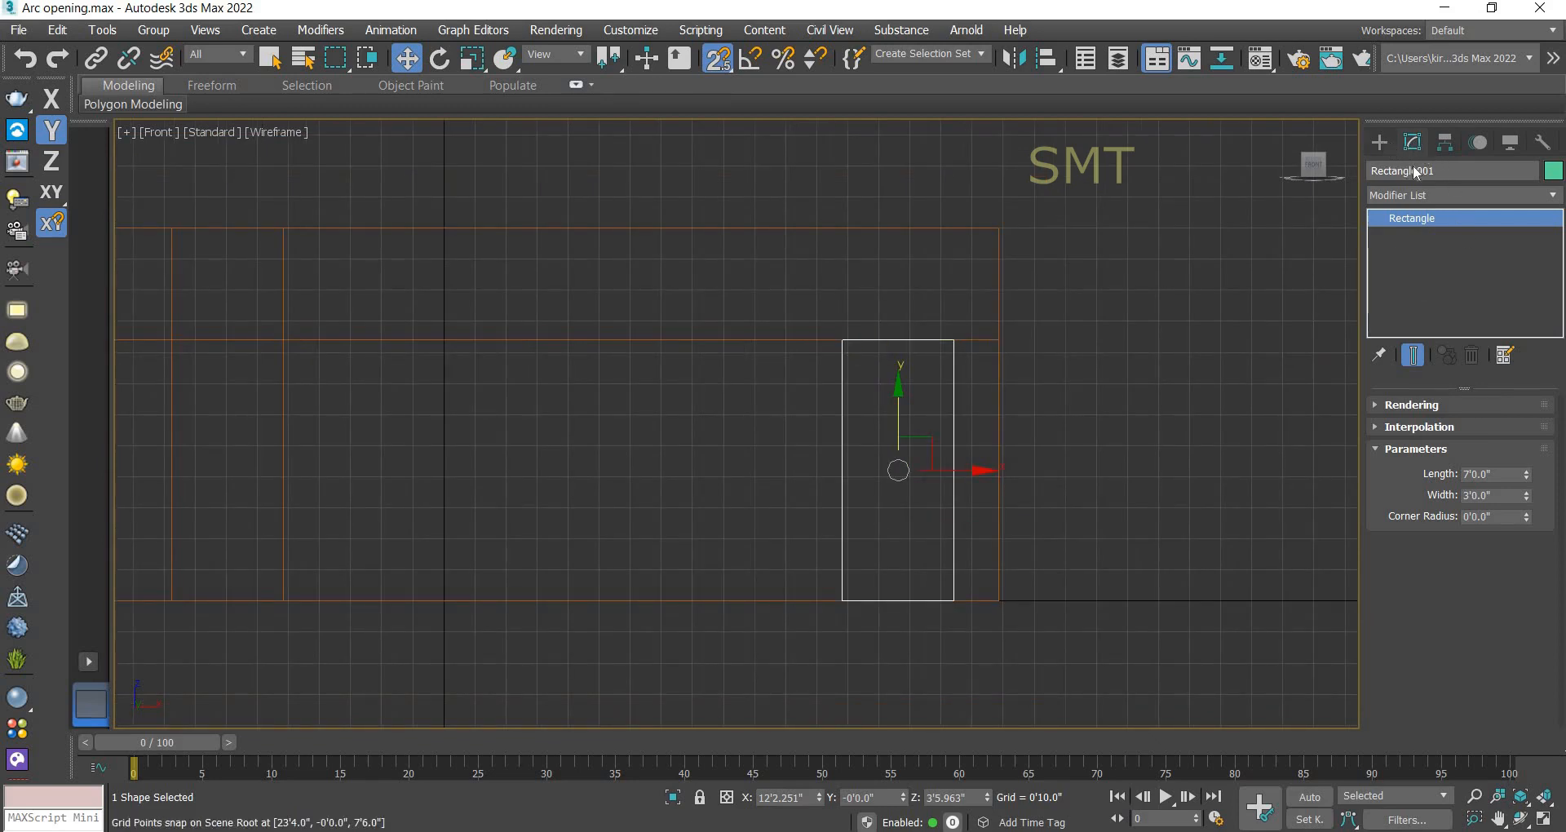
Step: Draw an End-End-Middle arc with a radius of about 1'6" above the rectangle, spanning its two upper corners
left_click(1379, 142)
left_click(1435, 343)
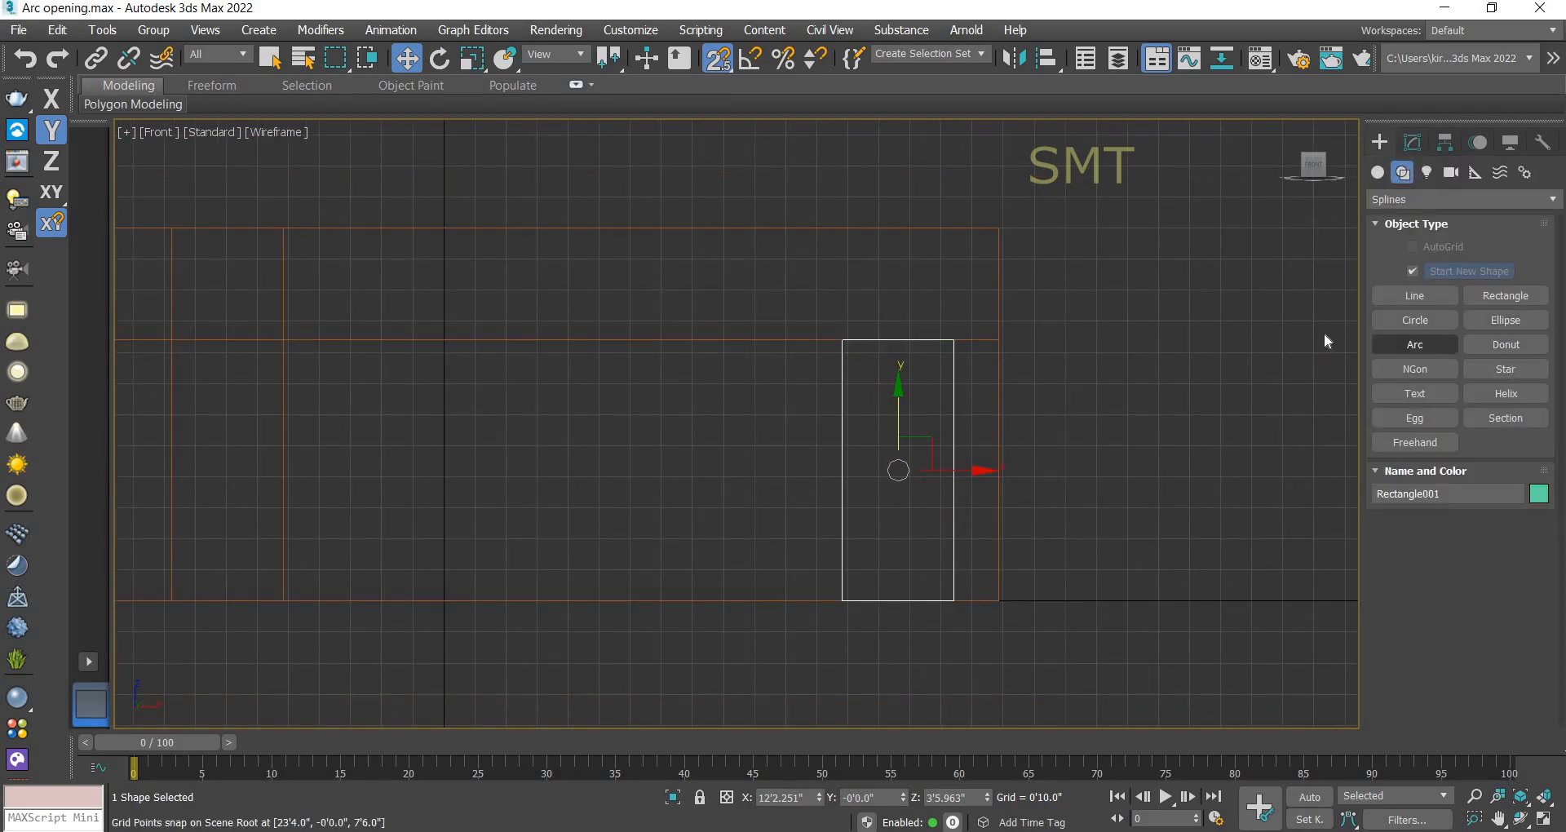
middle_click_drag(808, 320, 710, 340)
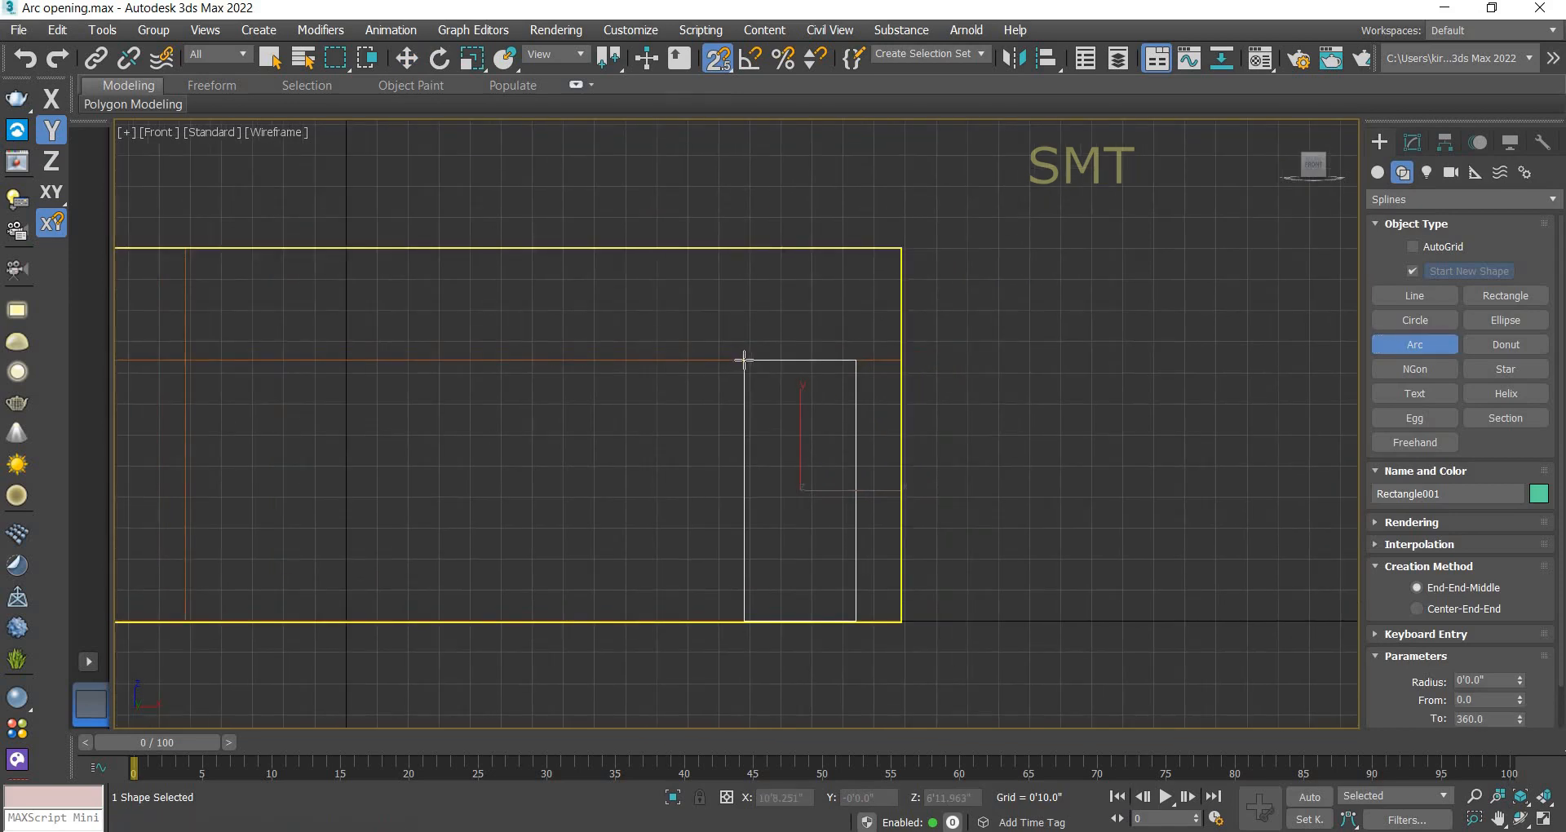
left_click_drag(804, 362, 854, 360)
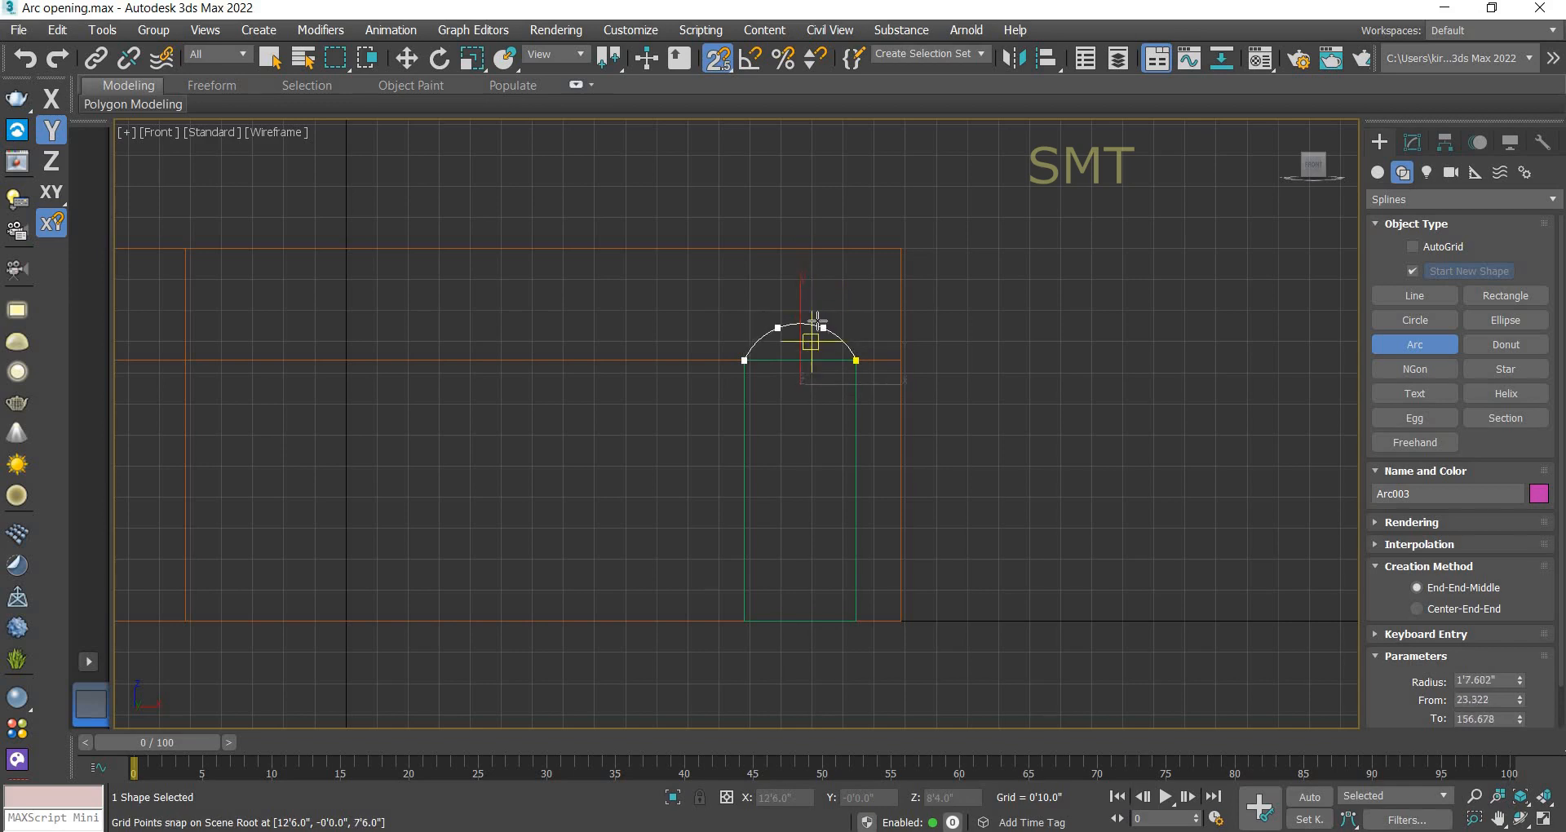
left_click(818, 323)
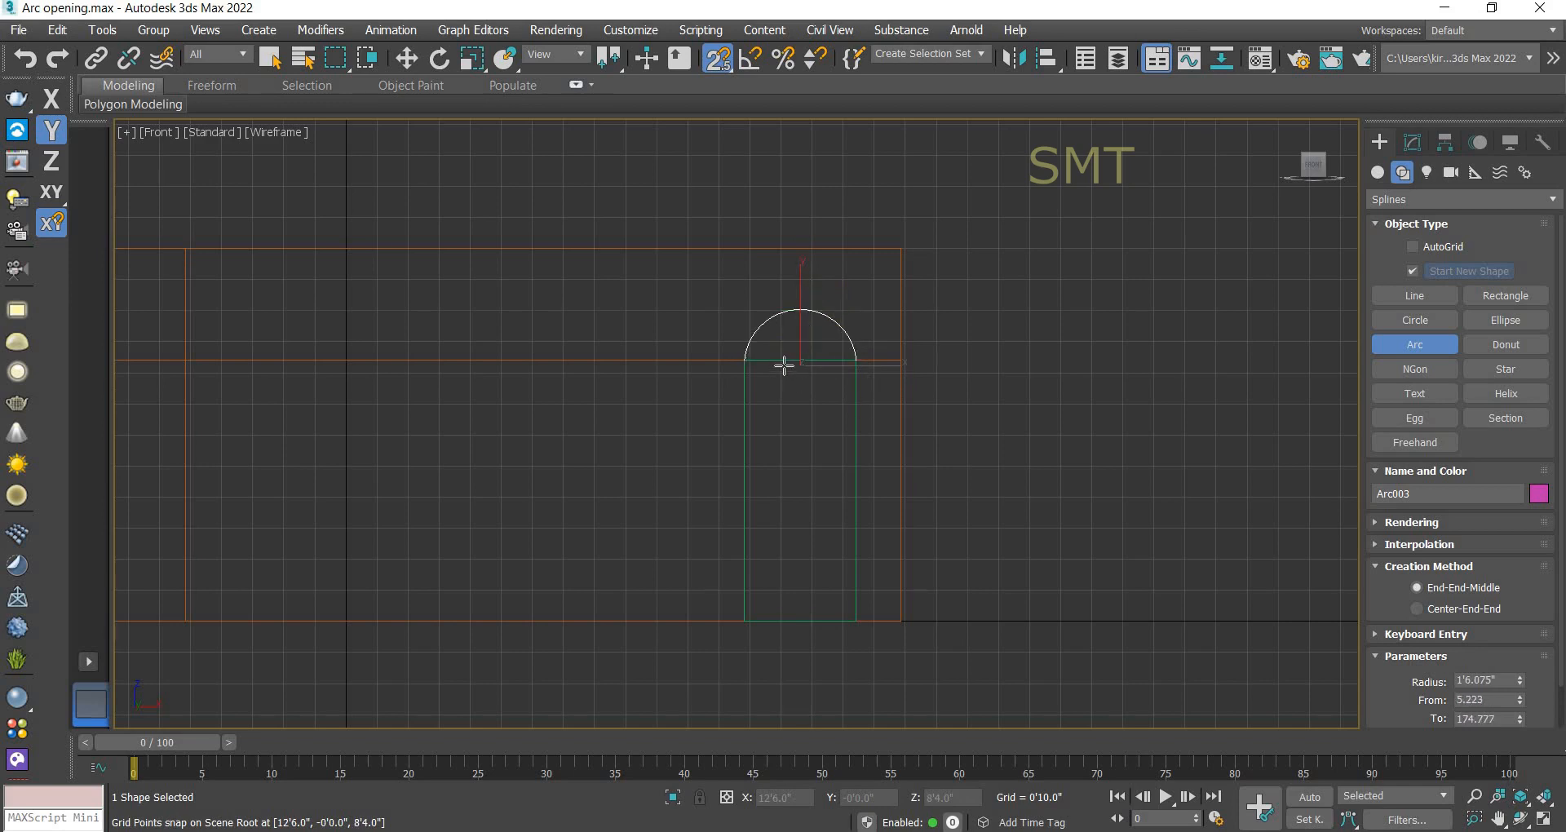
scroll(783, 365, "up", 3)
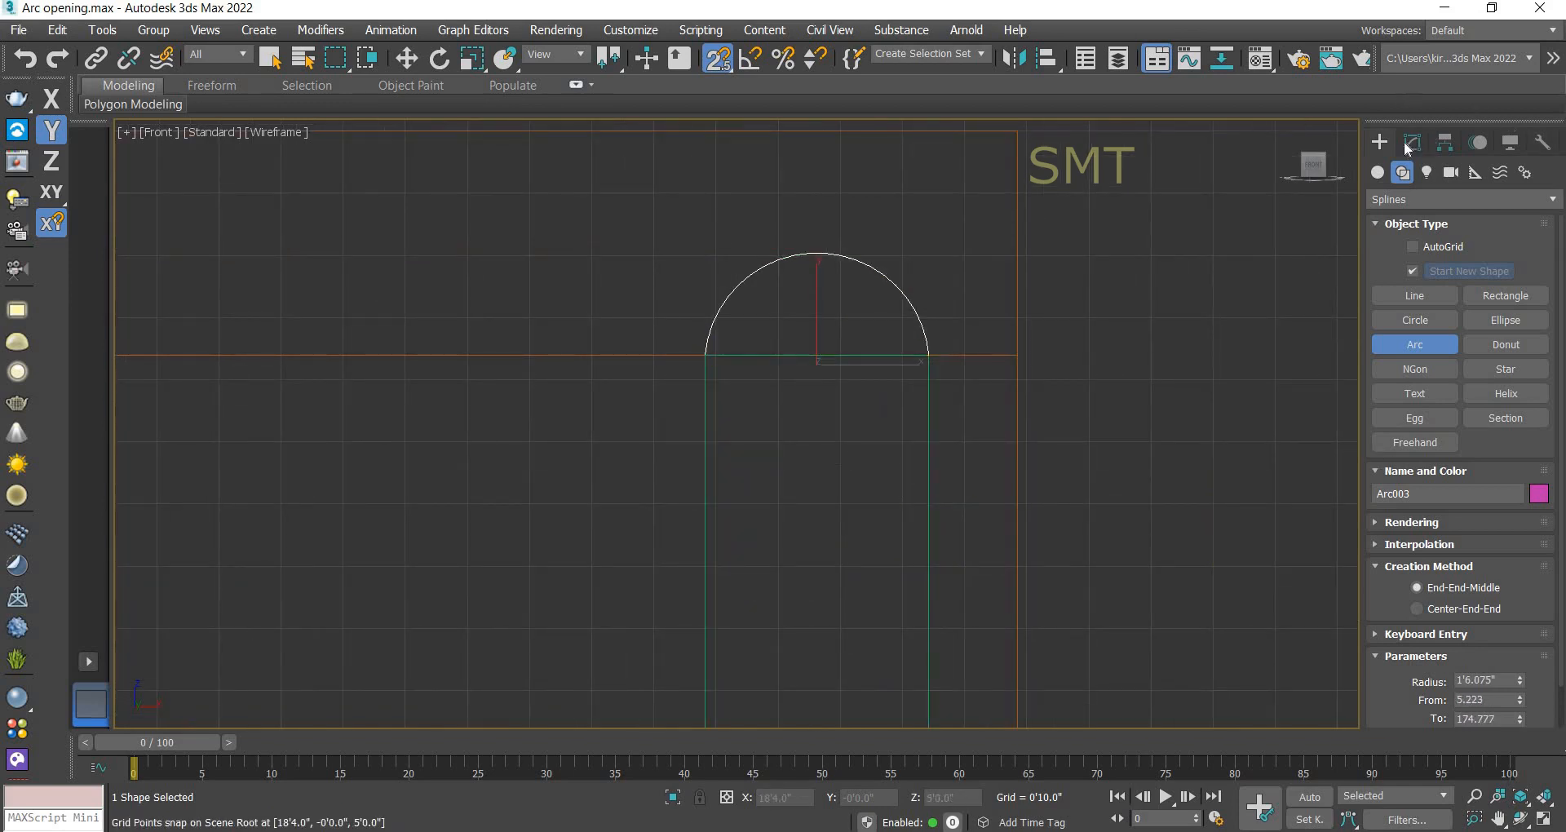
Step: Convert the arc to an editable spline and attach the 7' by 3' rectangle to it
left_click(1416, 141)
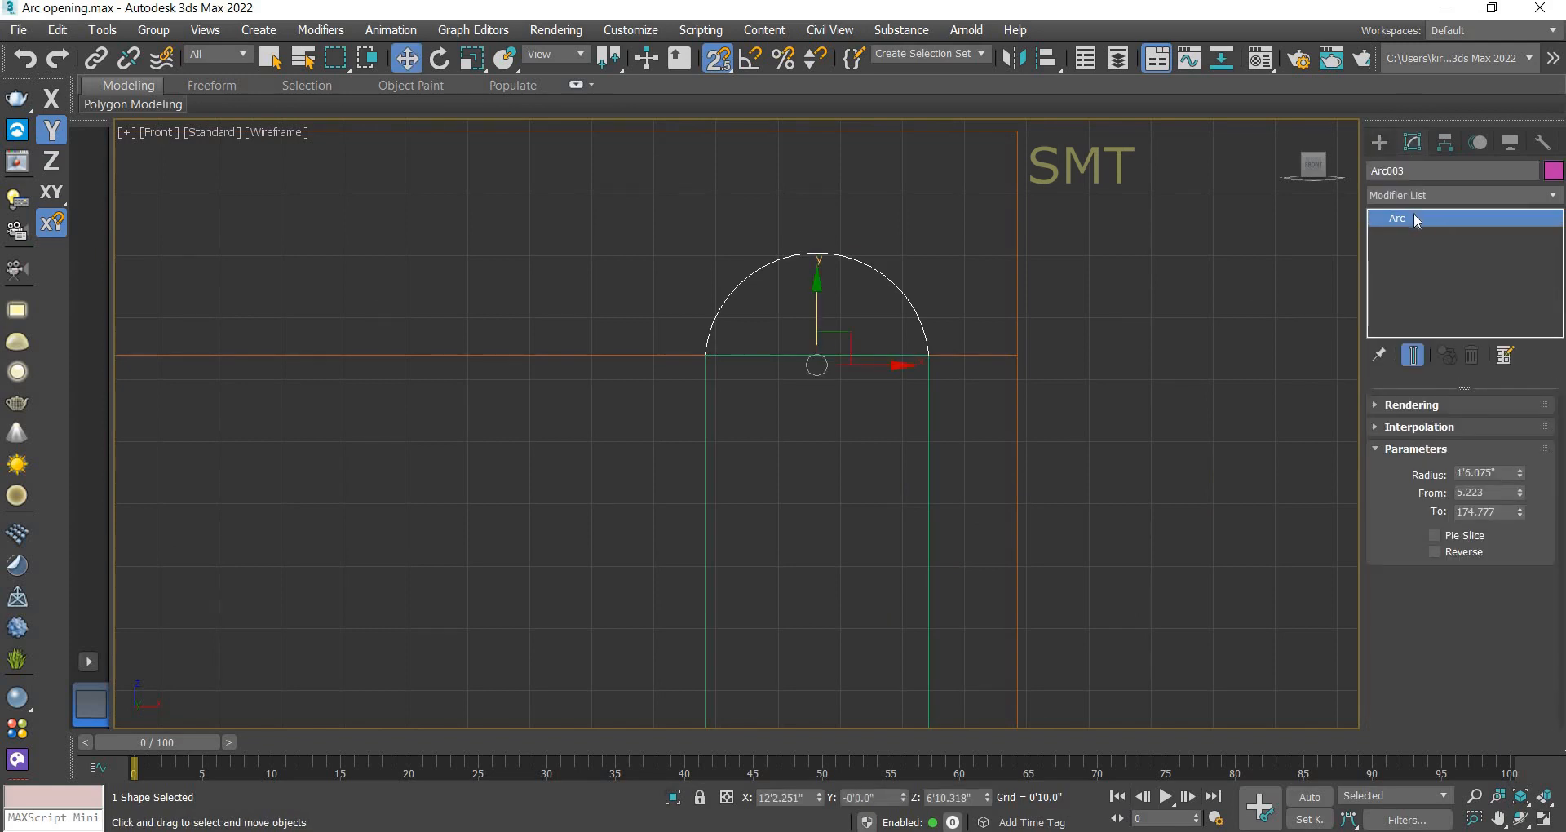
right_click(1415, 219)
left_click(1461, 326)
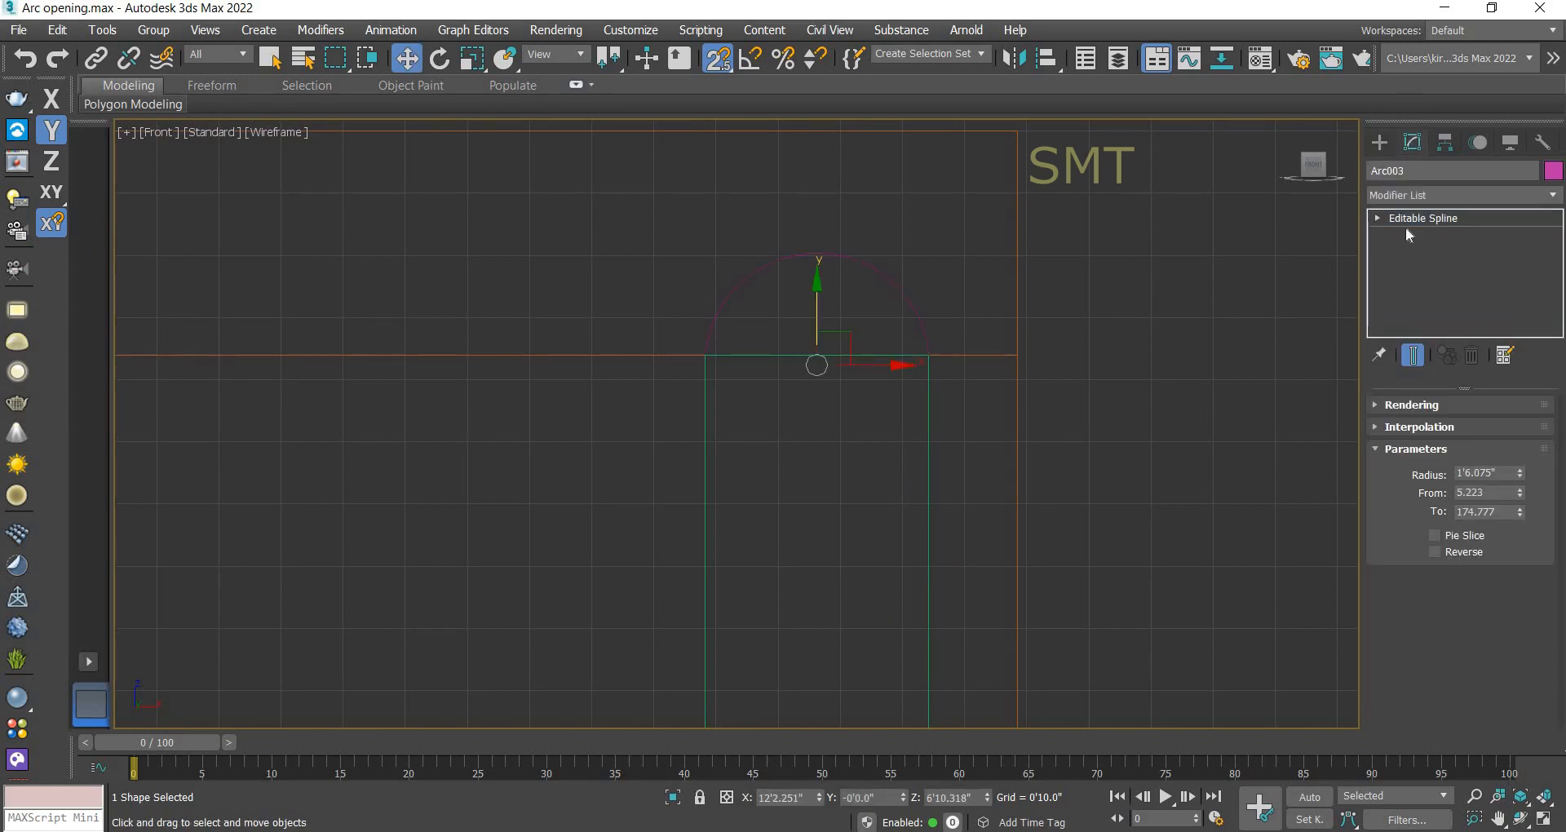
scroll(1547, 553, "down", 5)
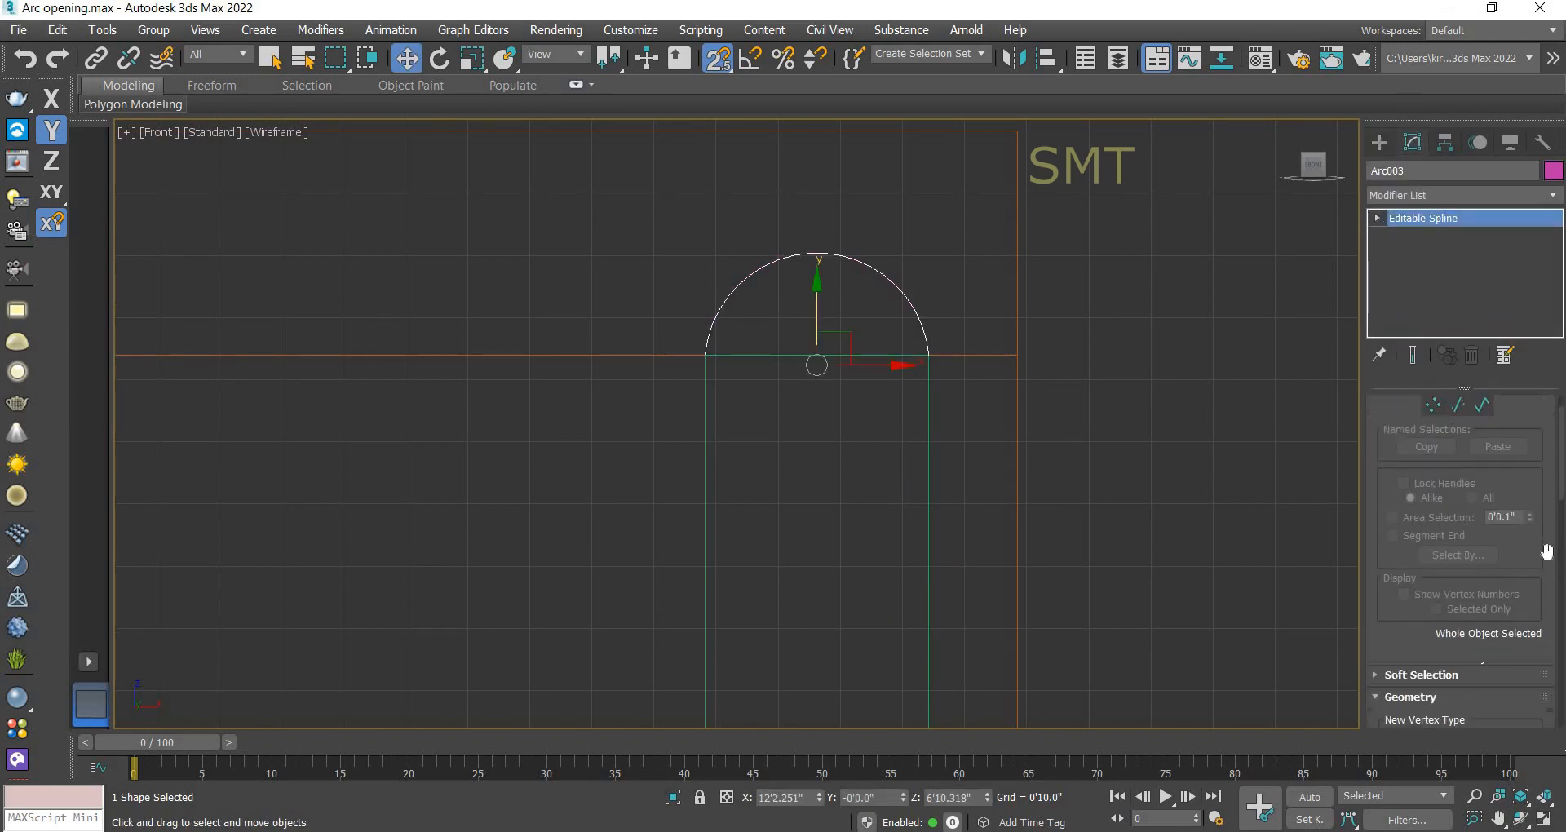
left_click(1441, 555)
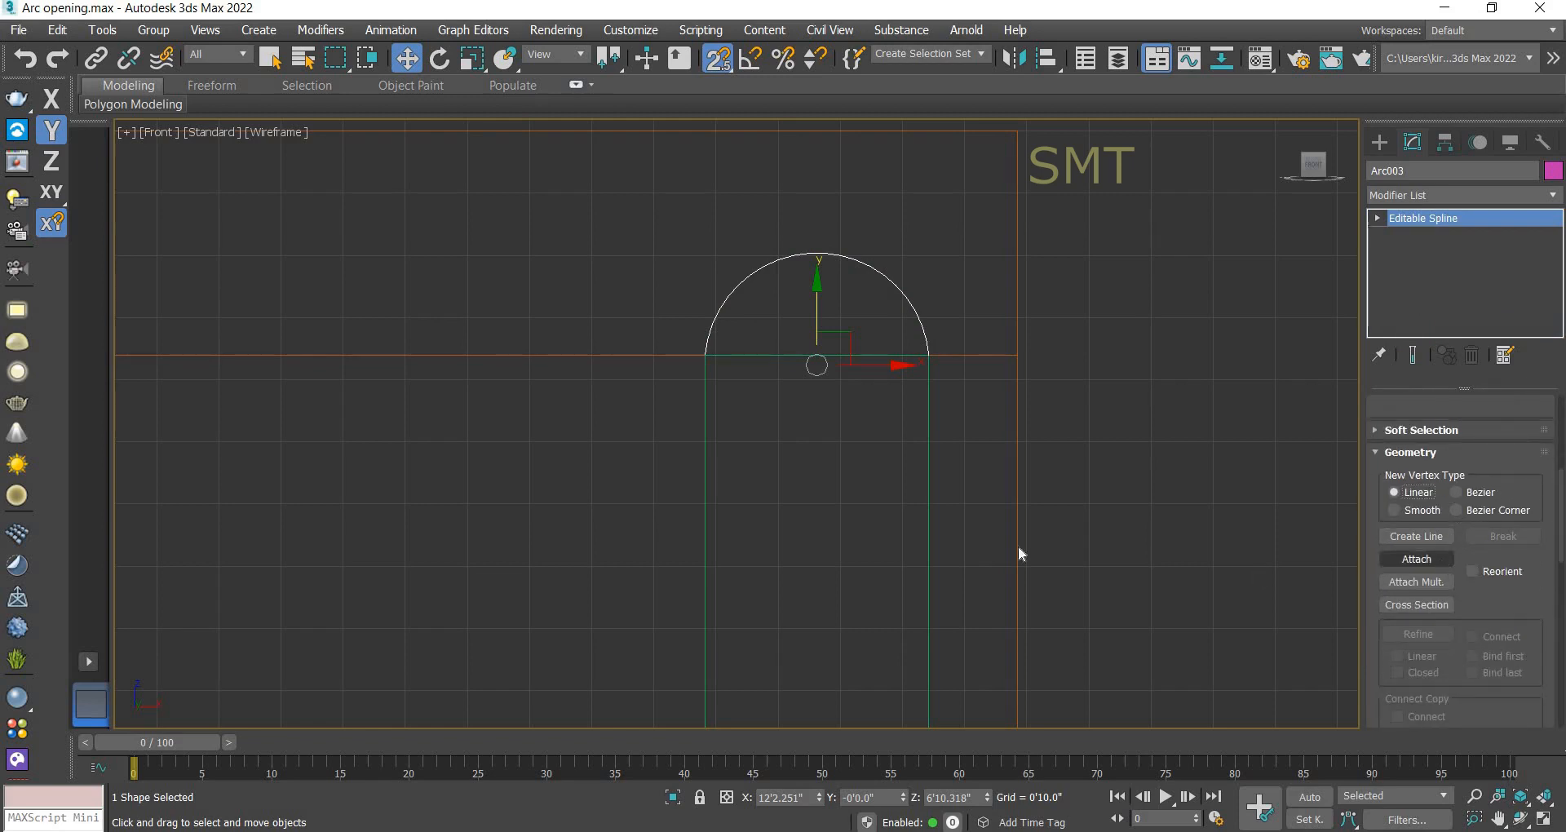
left_click(929, 506)
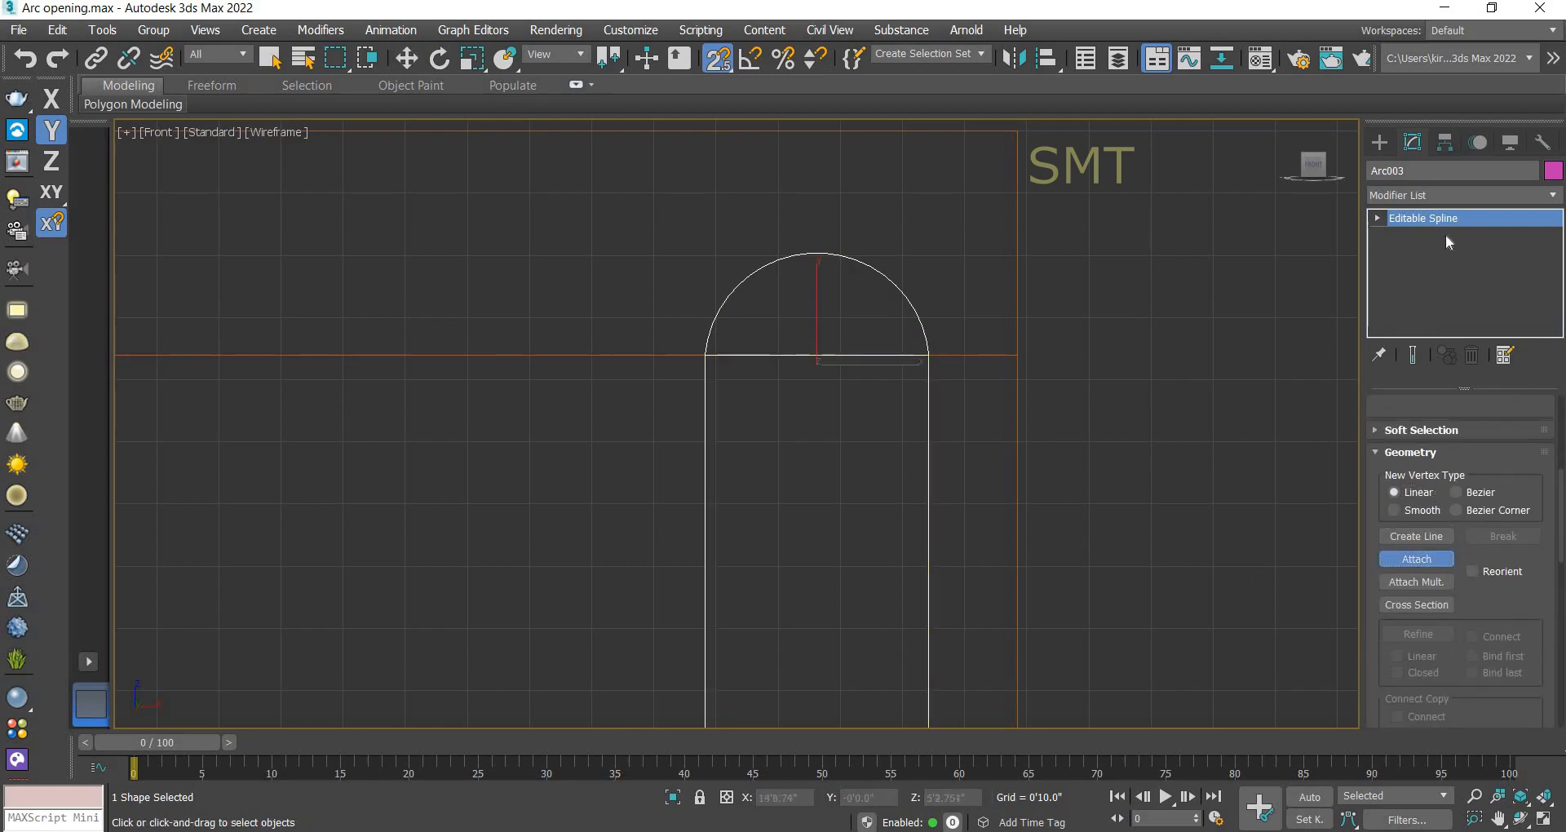
left_click(1425, 557)
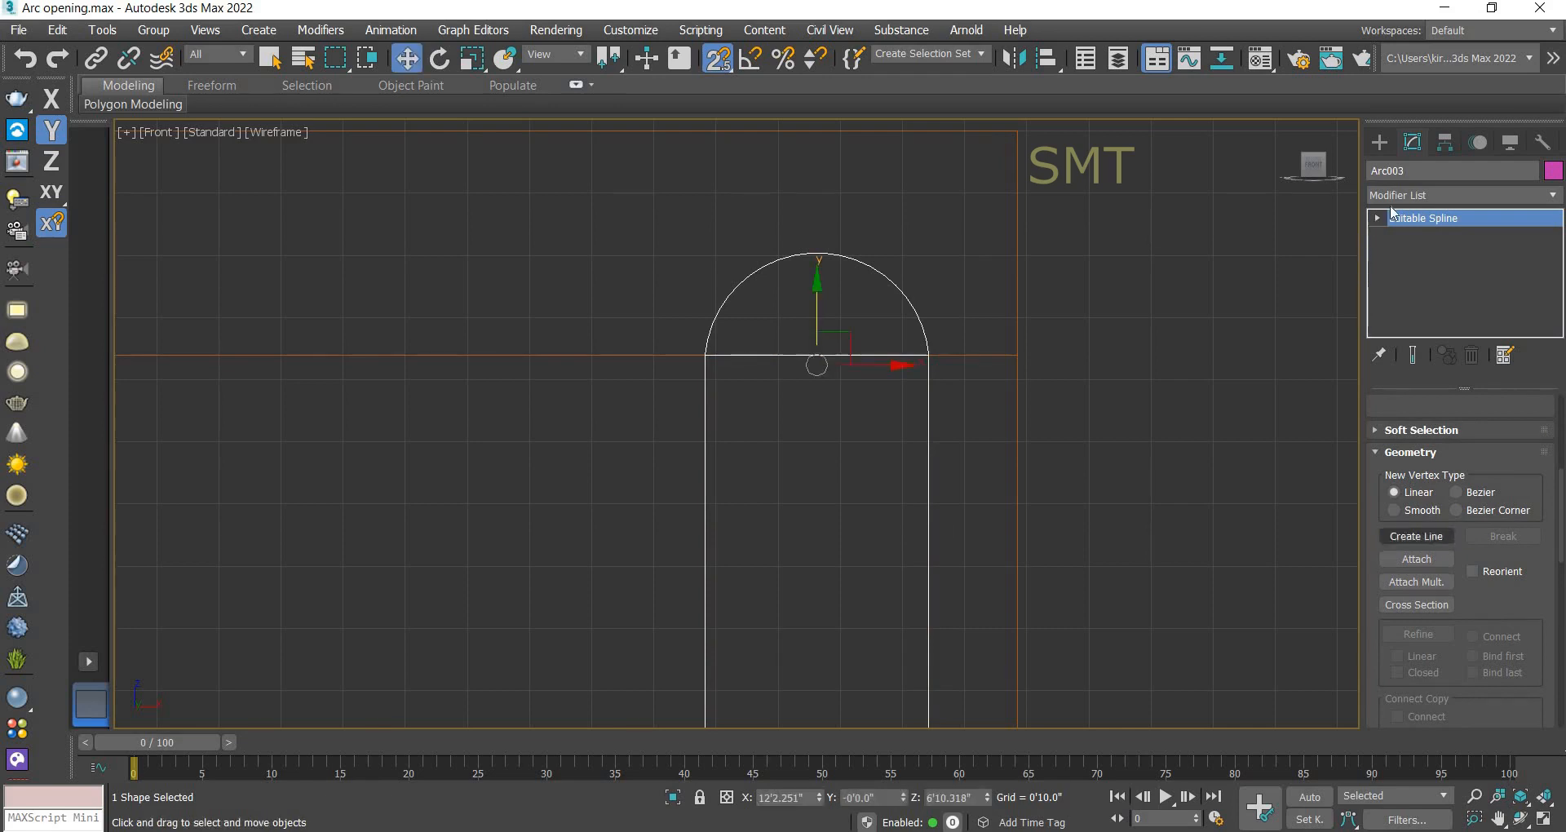
Step: Delete the horizontal segment between the arc and the rectangle, leaving one arched outline
left_click(1377, 217)
left_click(1416, 237)
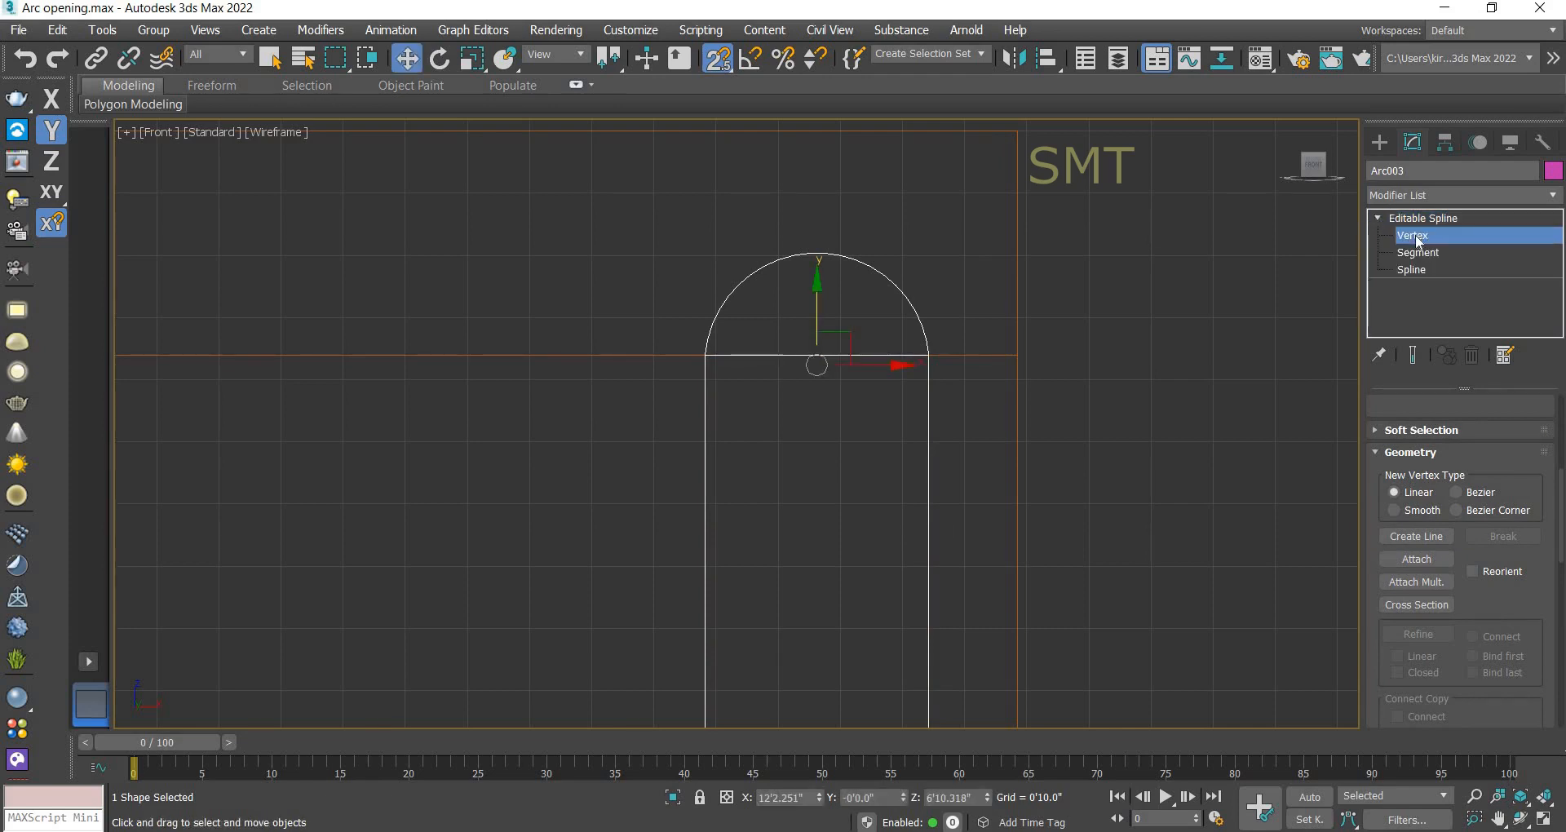
left_click(1419, 252)
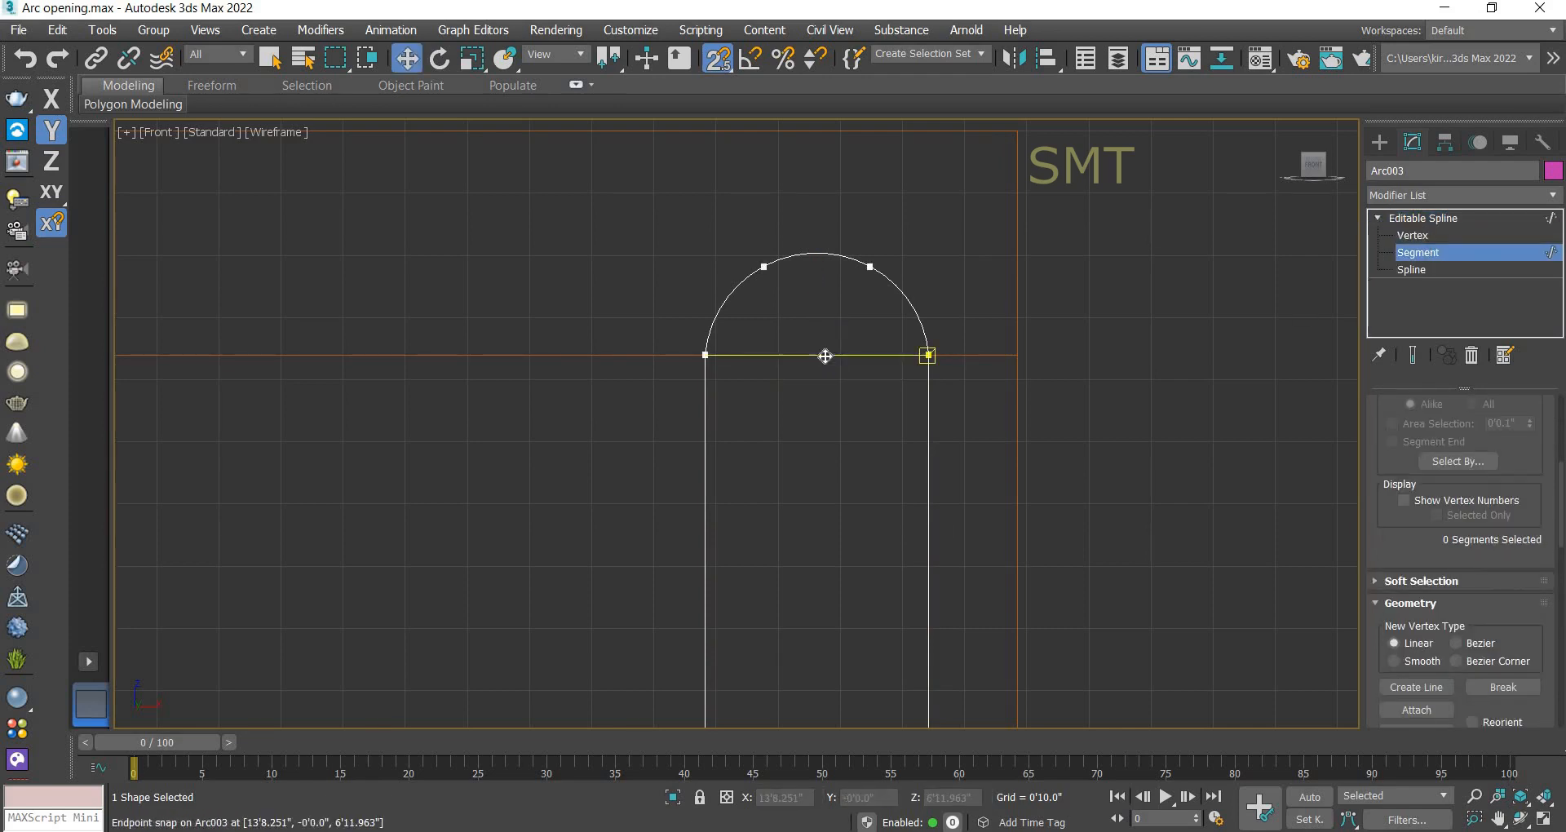
left_click(928, 500)
left_click(980, 493)
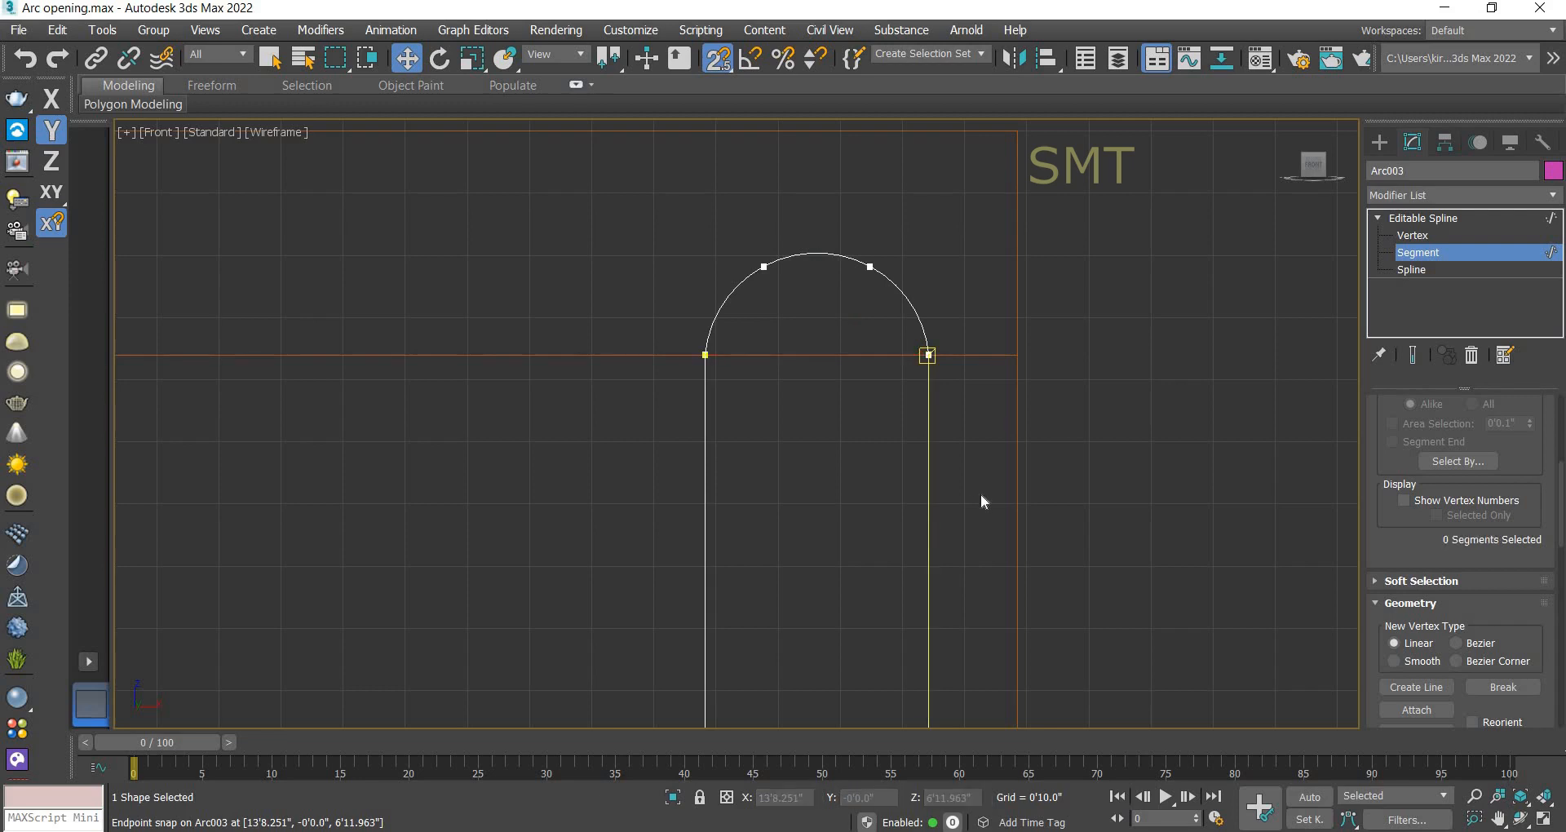
Step: Weld the overlapping vertices at both ends of the arc where it meets the rectangle's sides
left_click(1413, 236)
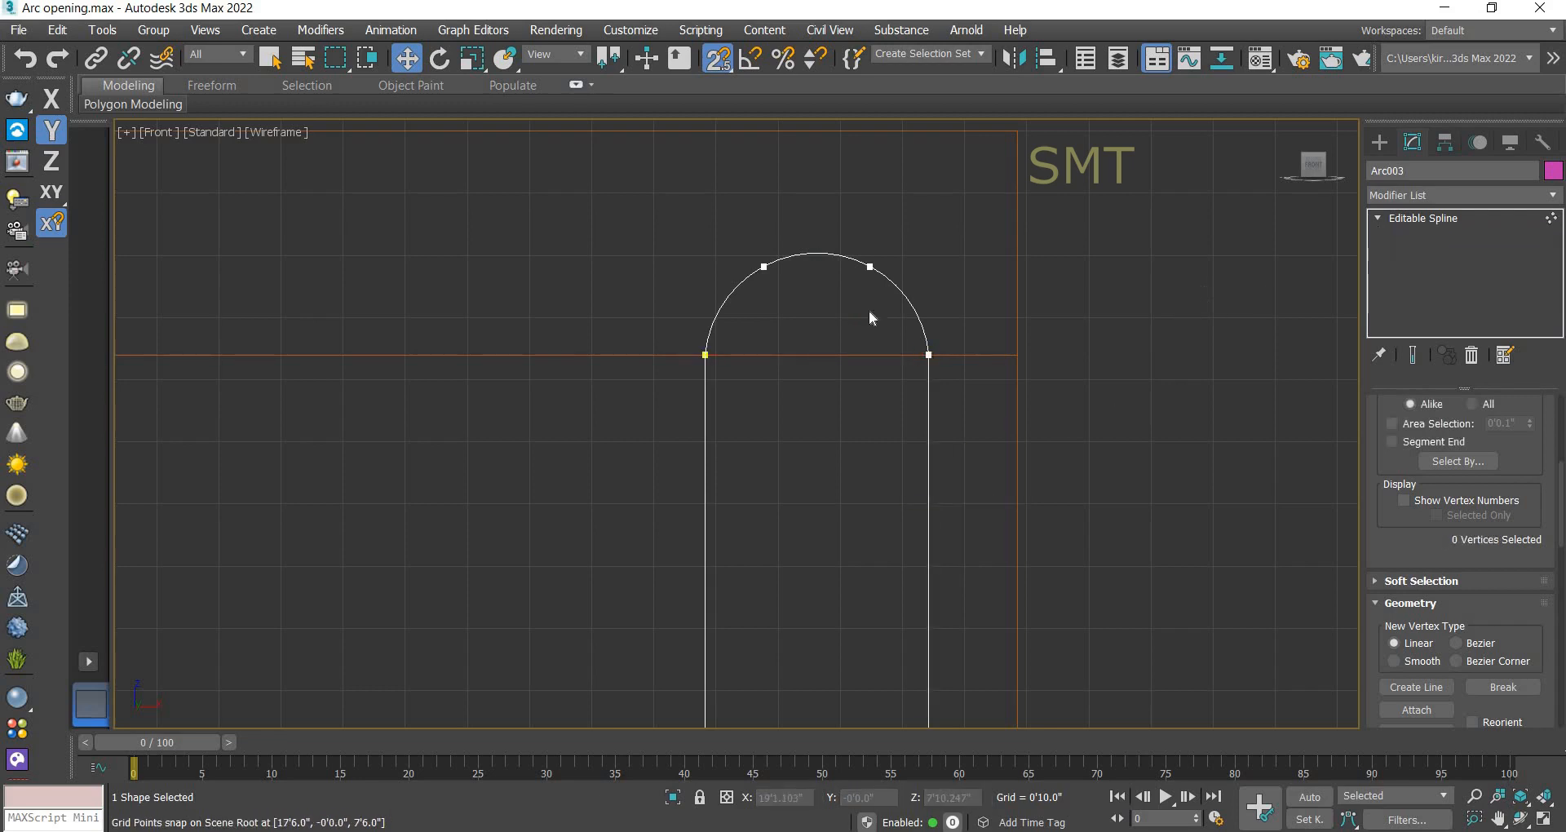
left_click_drag(652, 334, 741, 405)
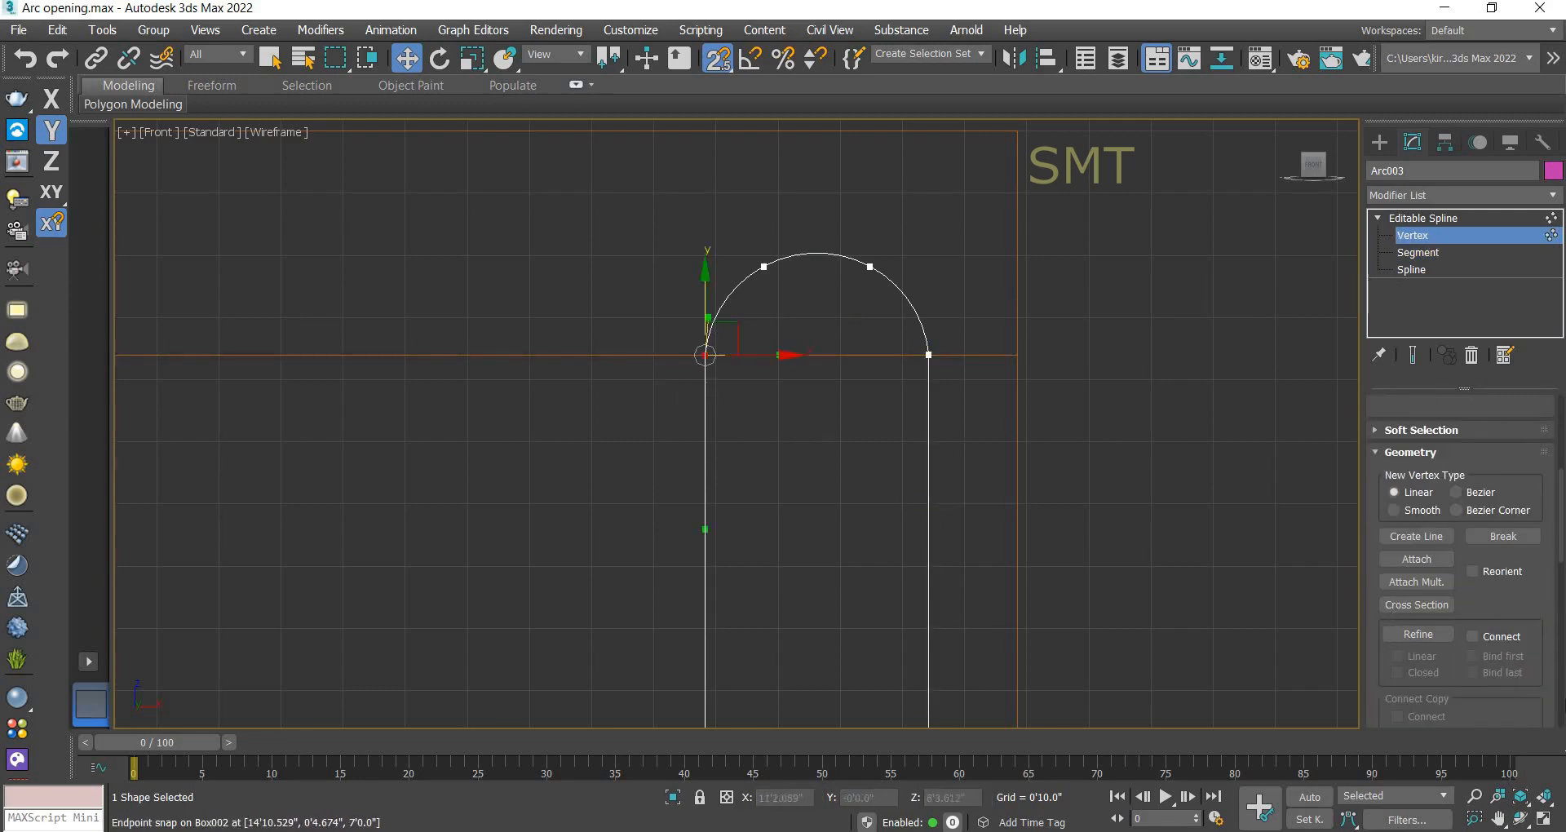
scroll(1537, 614, "down", 3)
scroll(1536, 615, "down", 3)
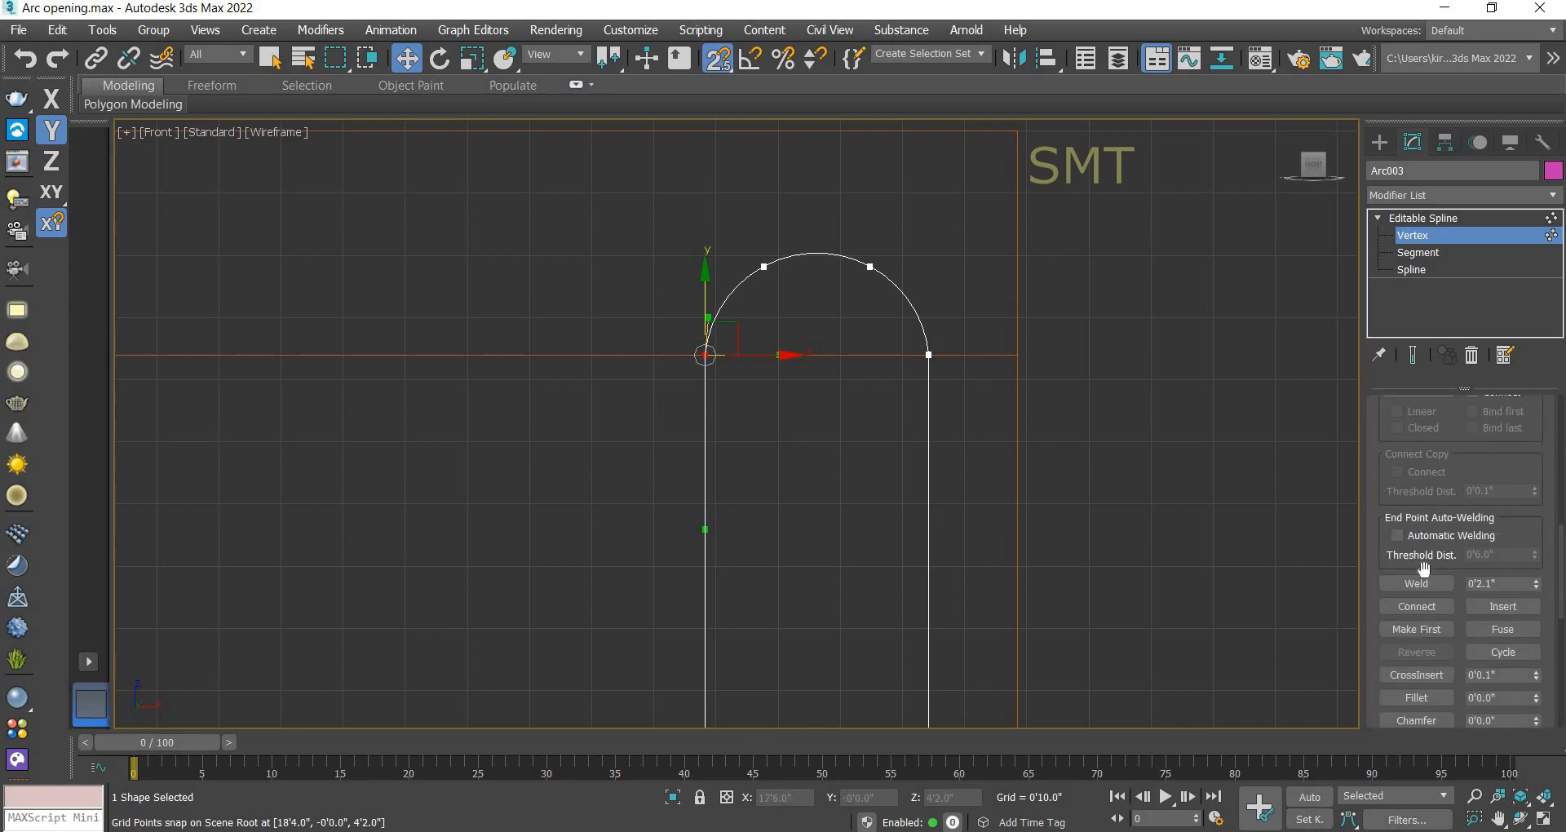
left_click(1424, 583)
left_click_drag(891, 326, 1001, 420)
left_click(1416, 584)
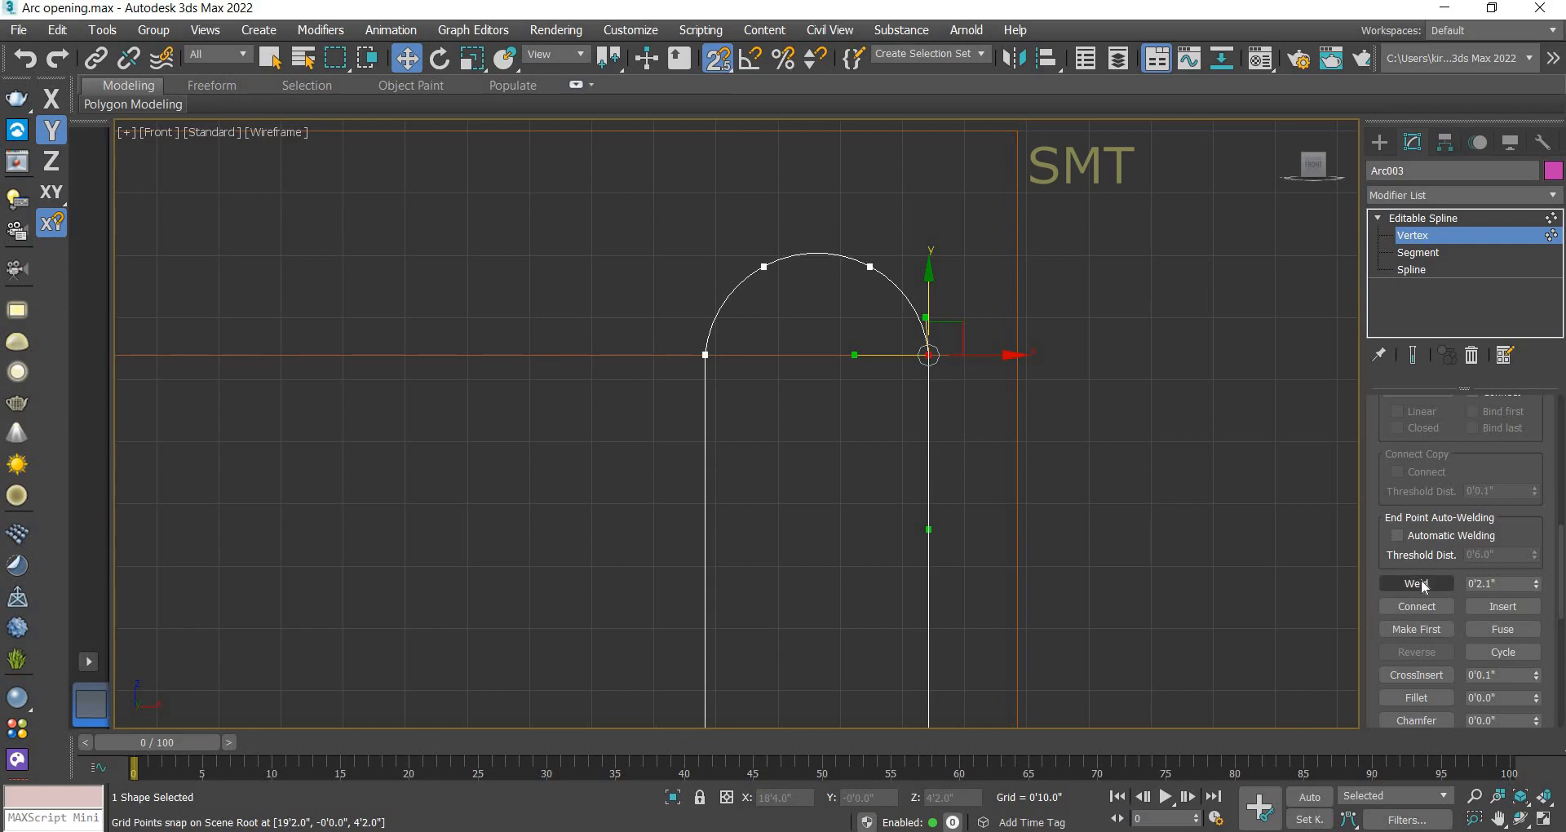
left_click(1434, 218)
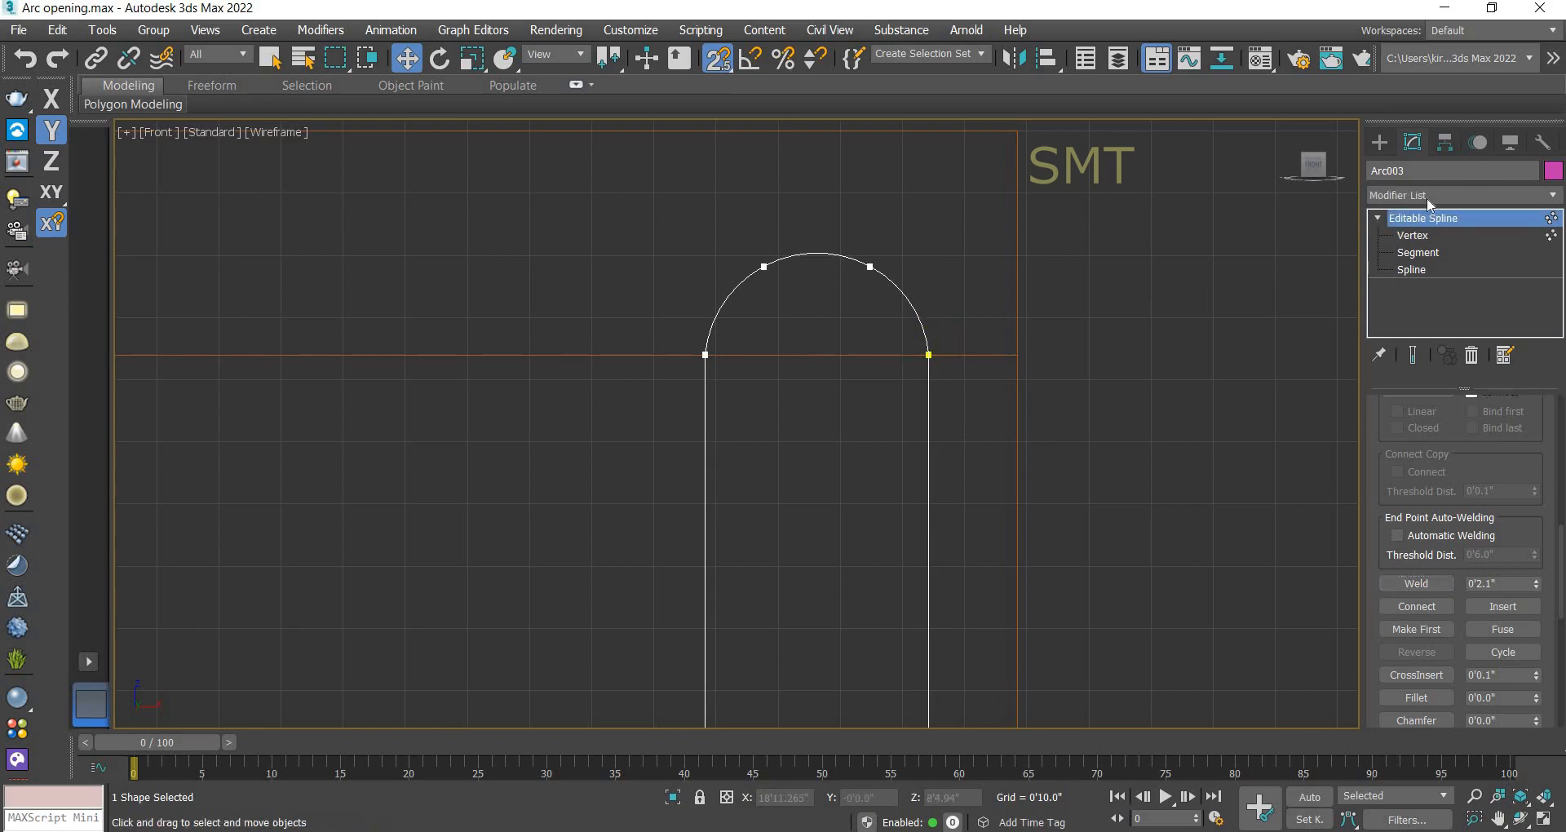
Step: Extrude the arched outline by -1'9.5" so that it passes through the wall's thickness
left_click(1436, 194)
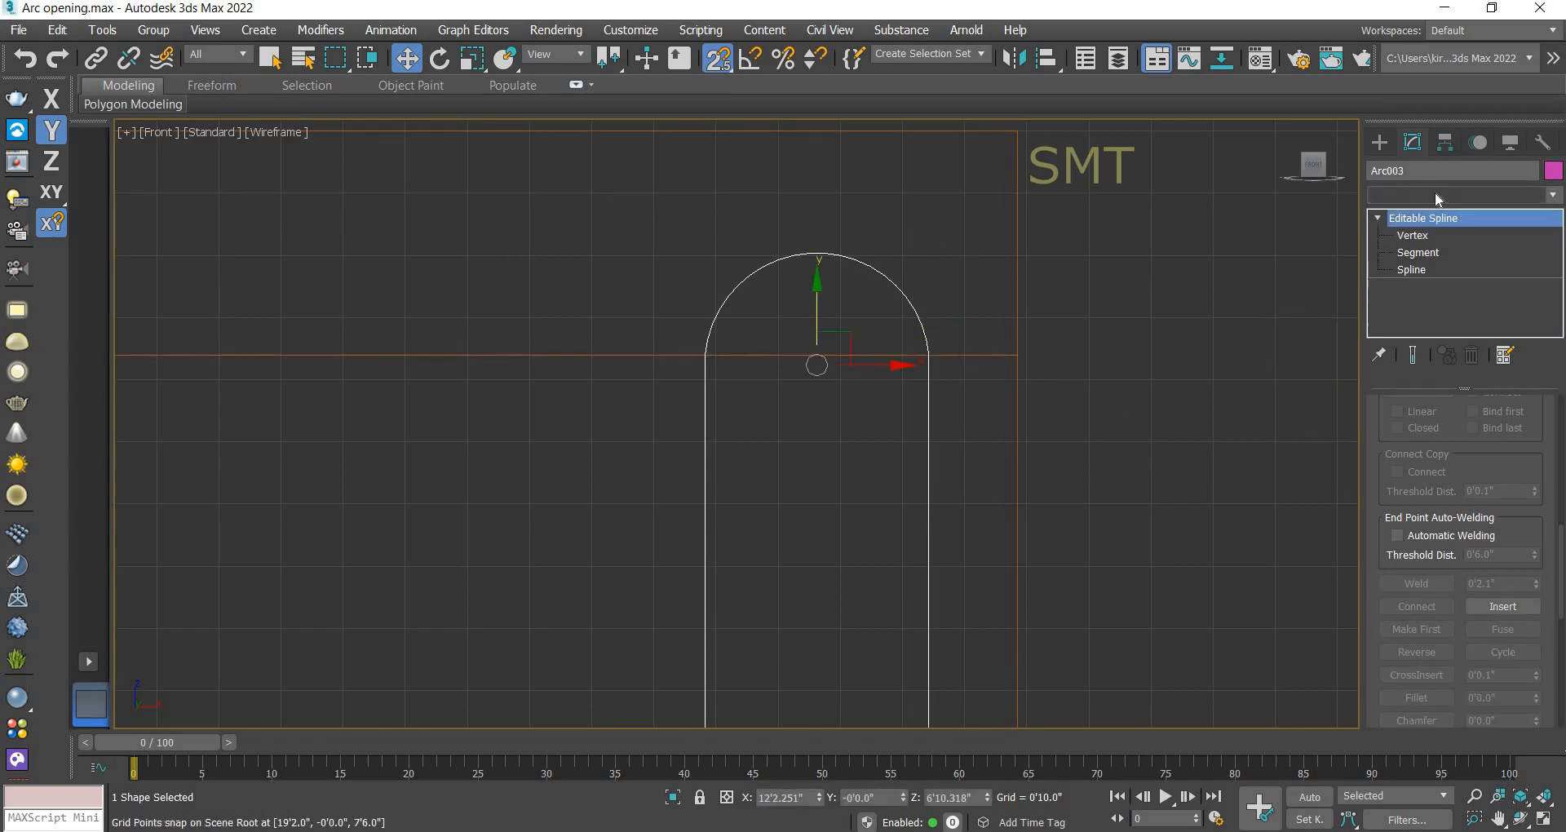
key("e")
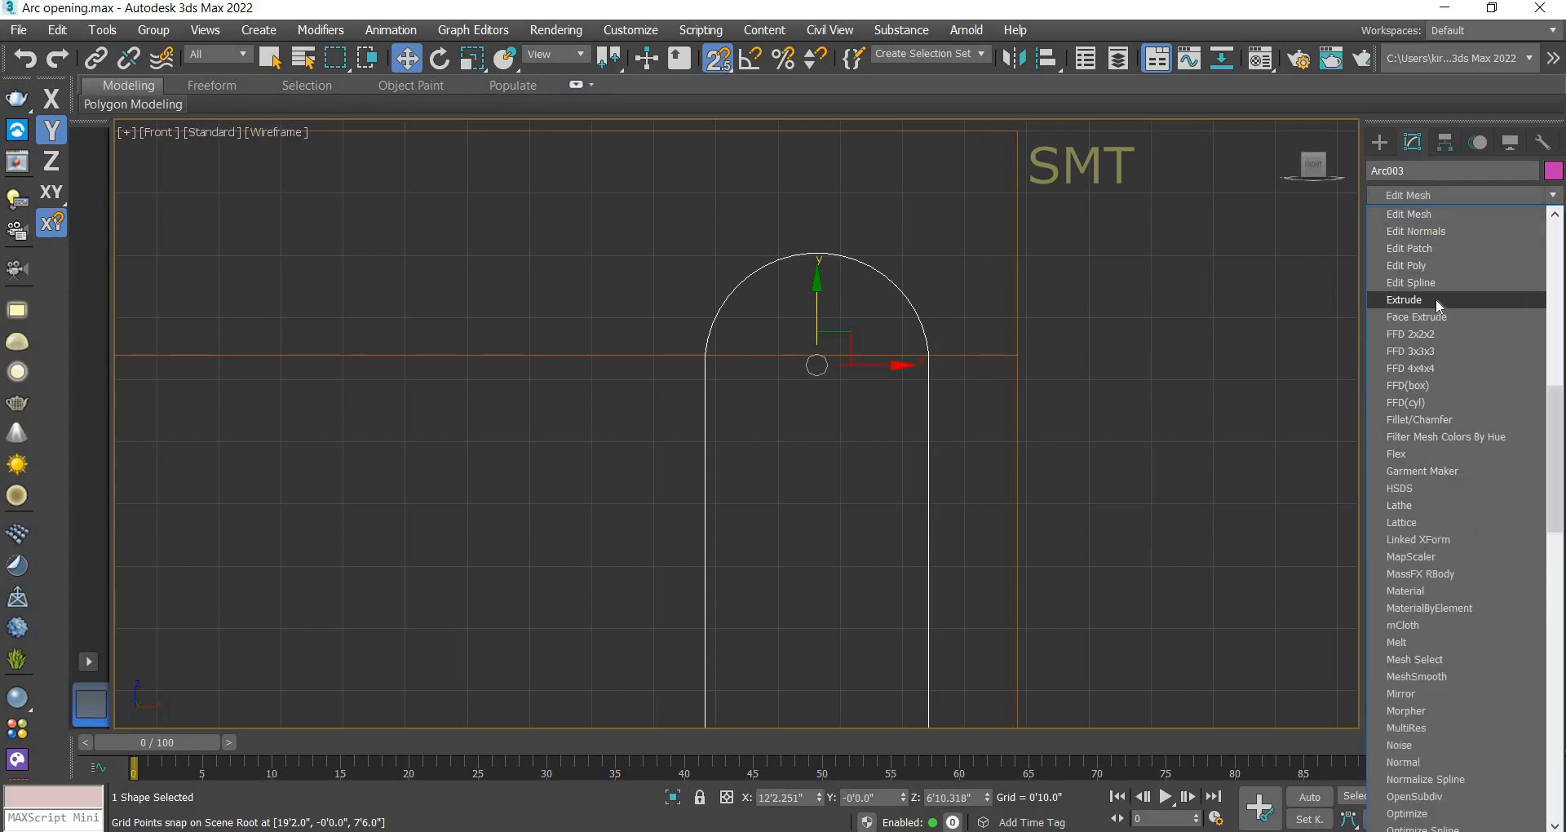
left_click(1435, 298)
scroll(1182, 425, "down", 3)
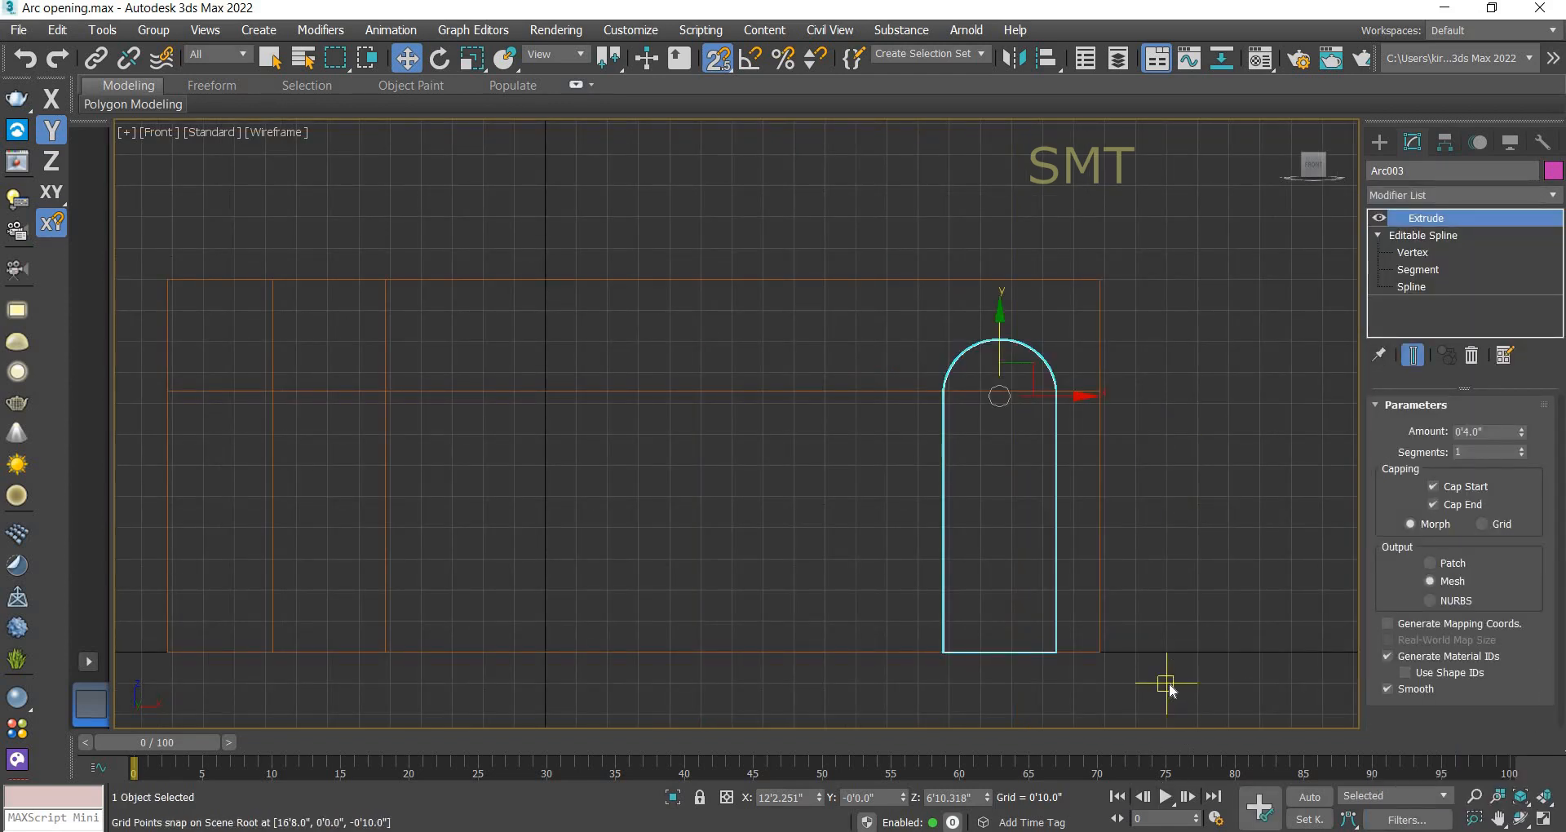
key("p")
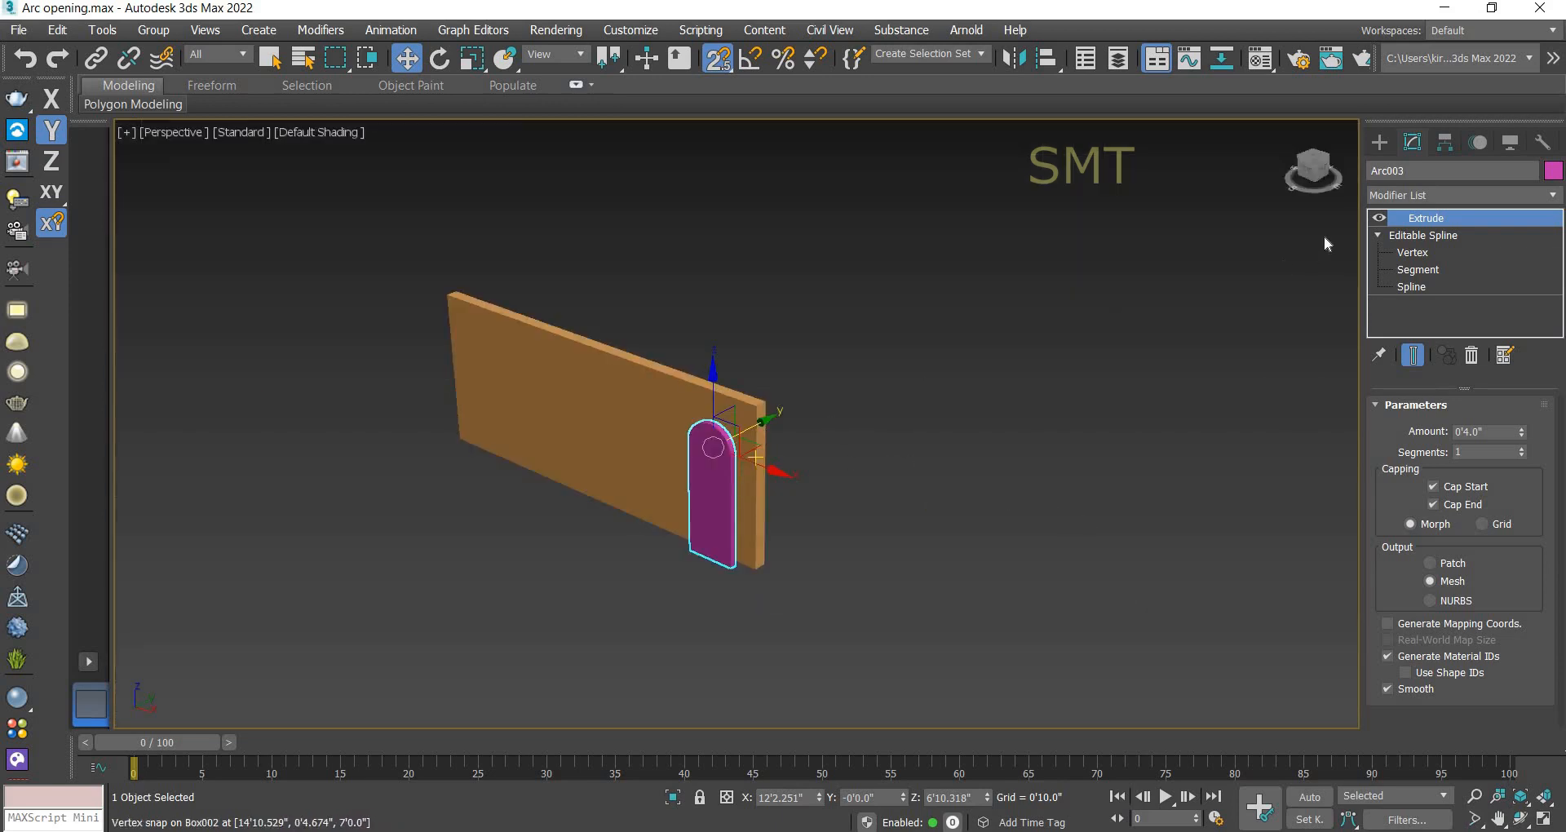
left_click_drag(1313, 171, 1539, 518)
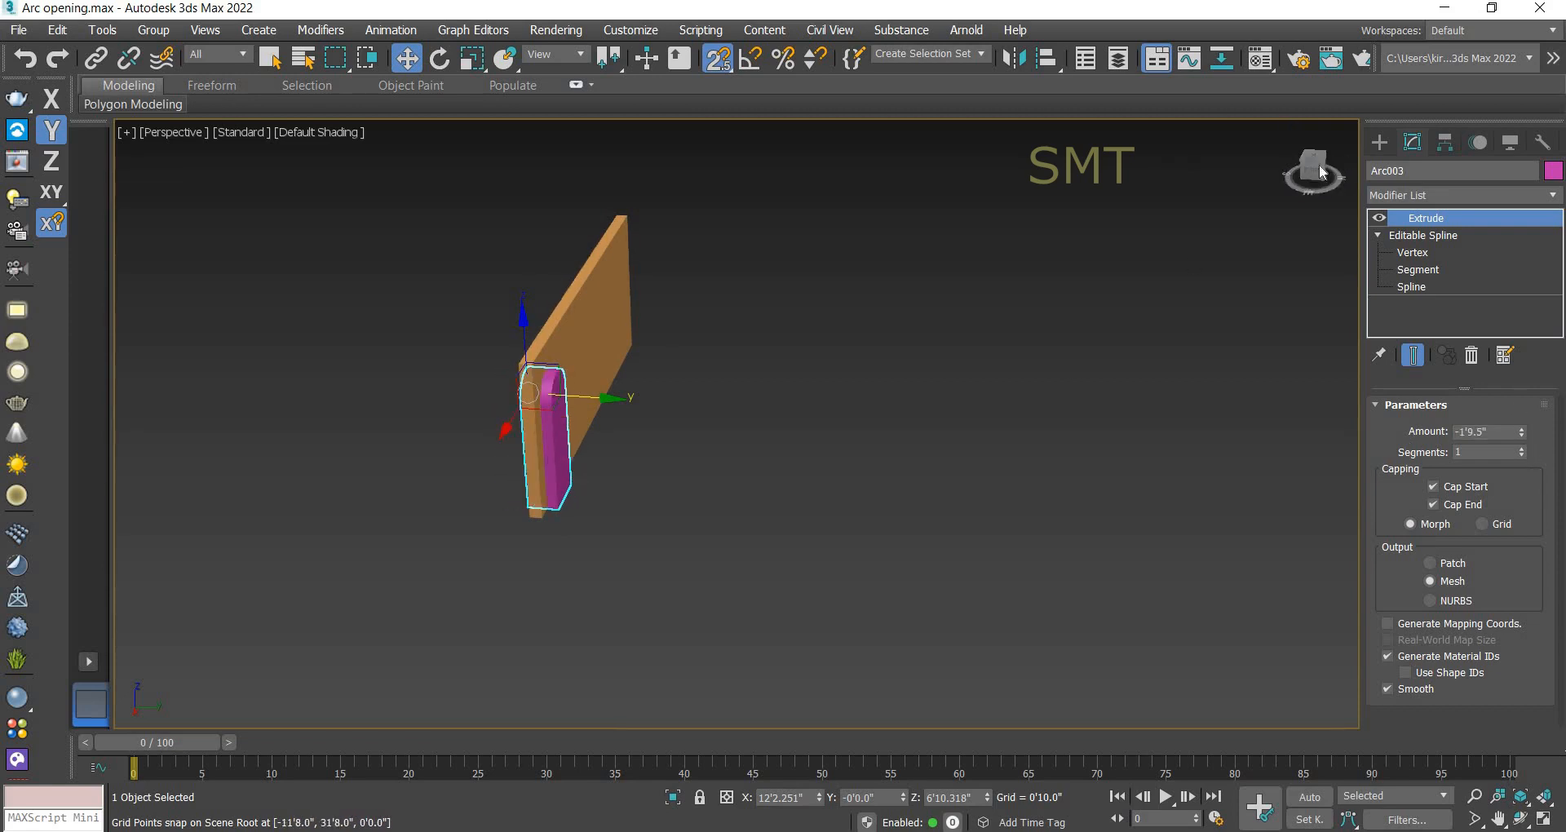
left_click_drag(1313, 168, 1484, 176)
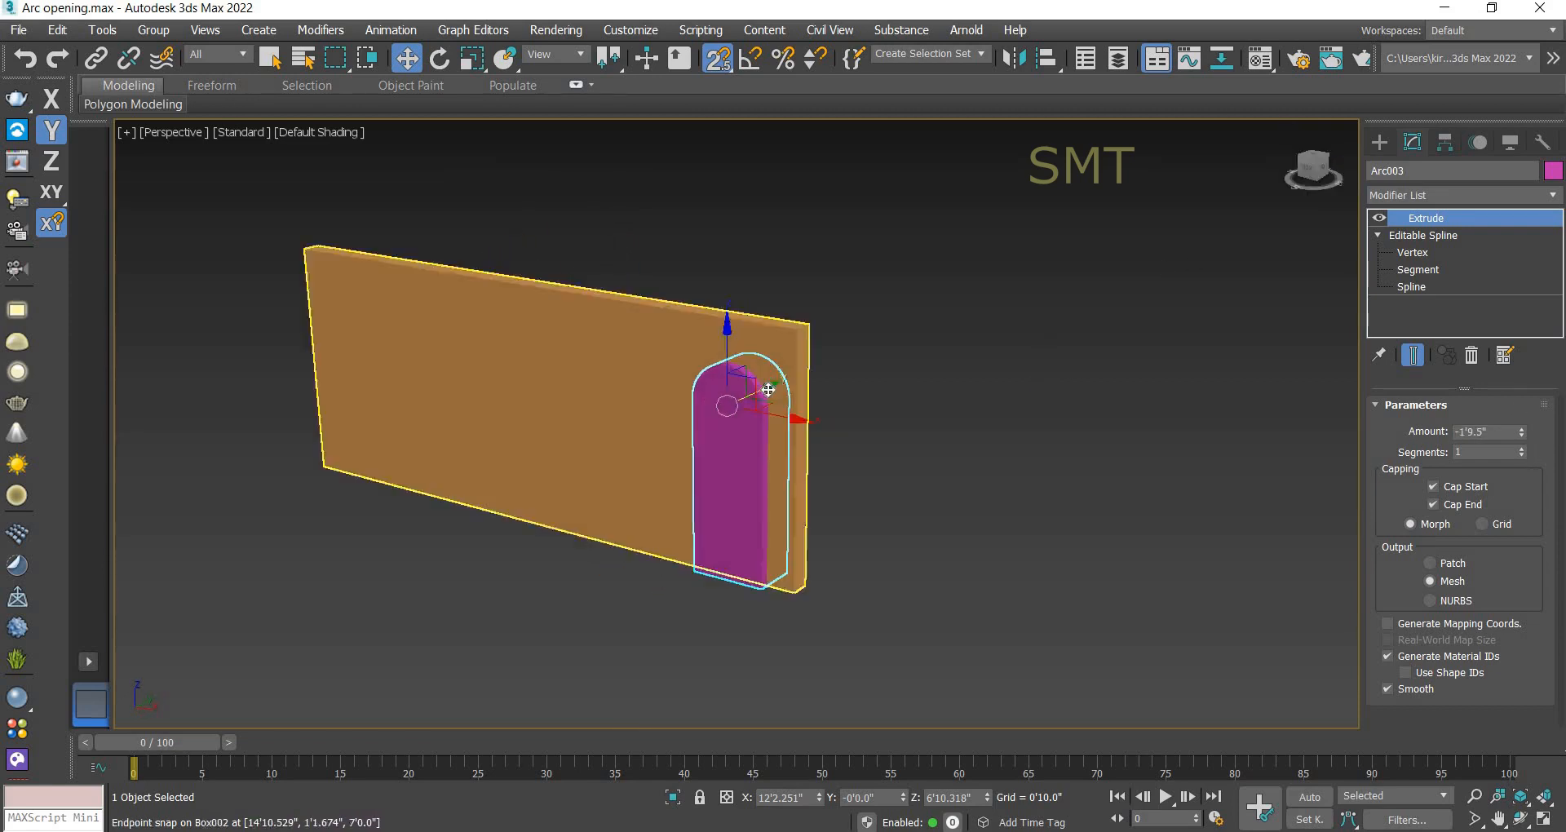
key("s")
left_click_drag(1312, 169, 1055, 360)
left_click(1050, 375)
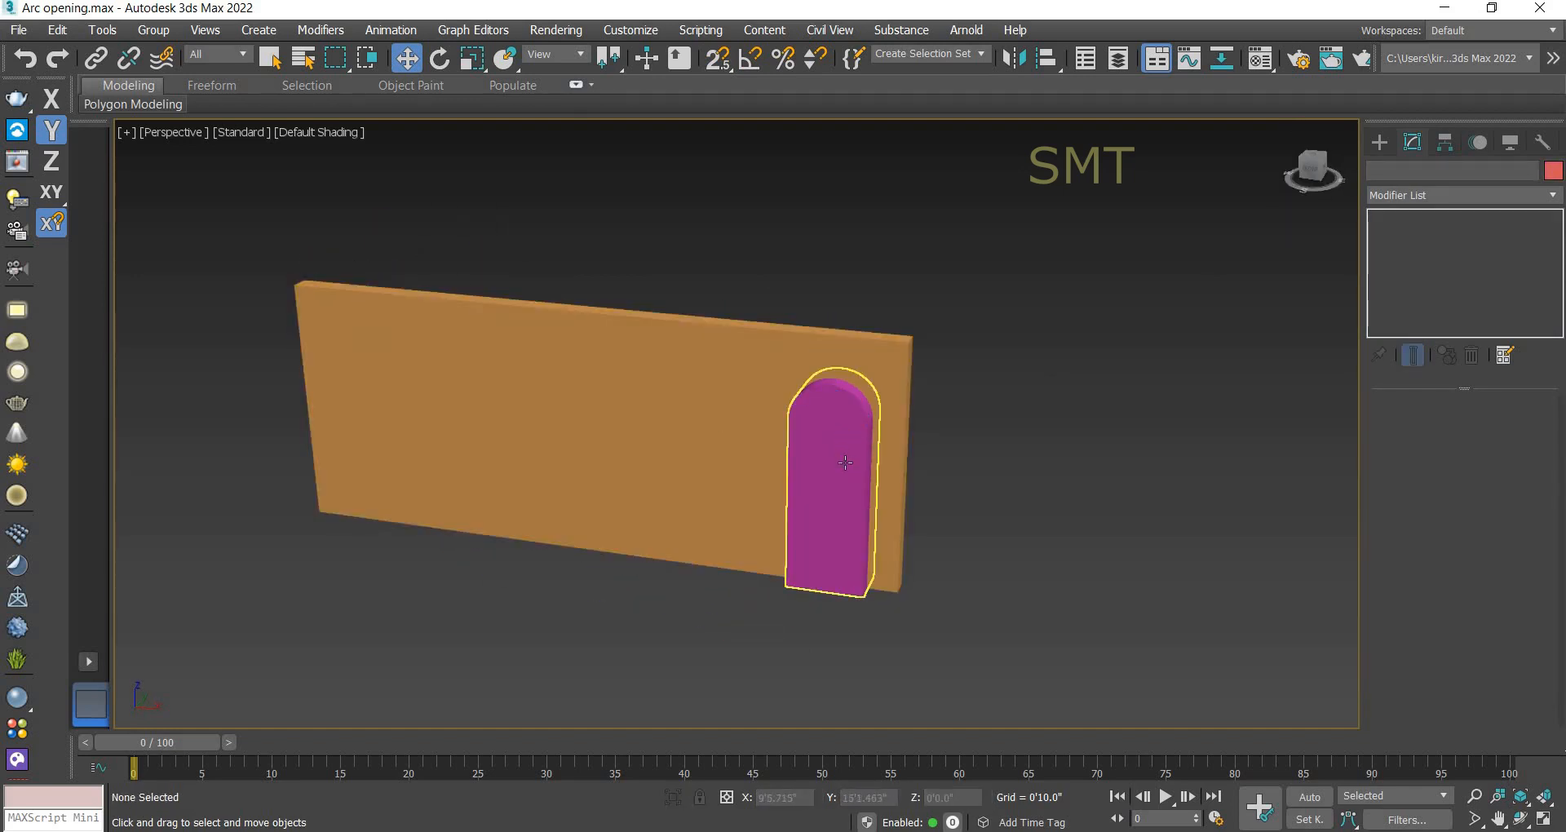
Step: Bridge the wall's front and back polygons inside the rectangular 7' by 3' loop frame, with edged faces displayed, to cut the opening
left_click(489, 428)
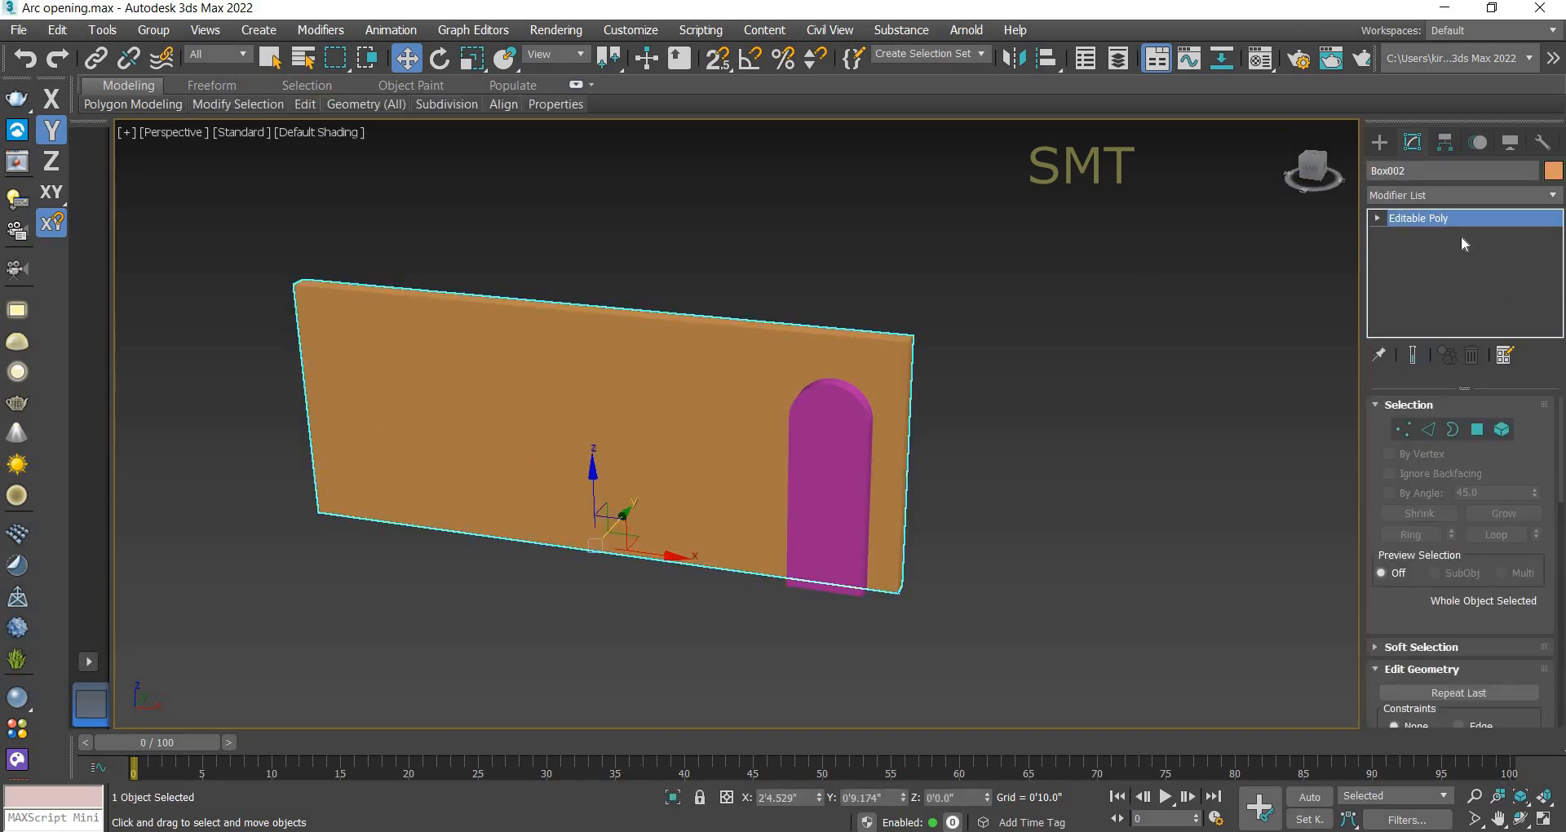
left_click(1477, 429)
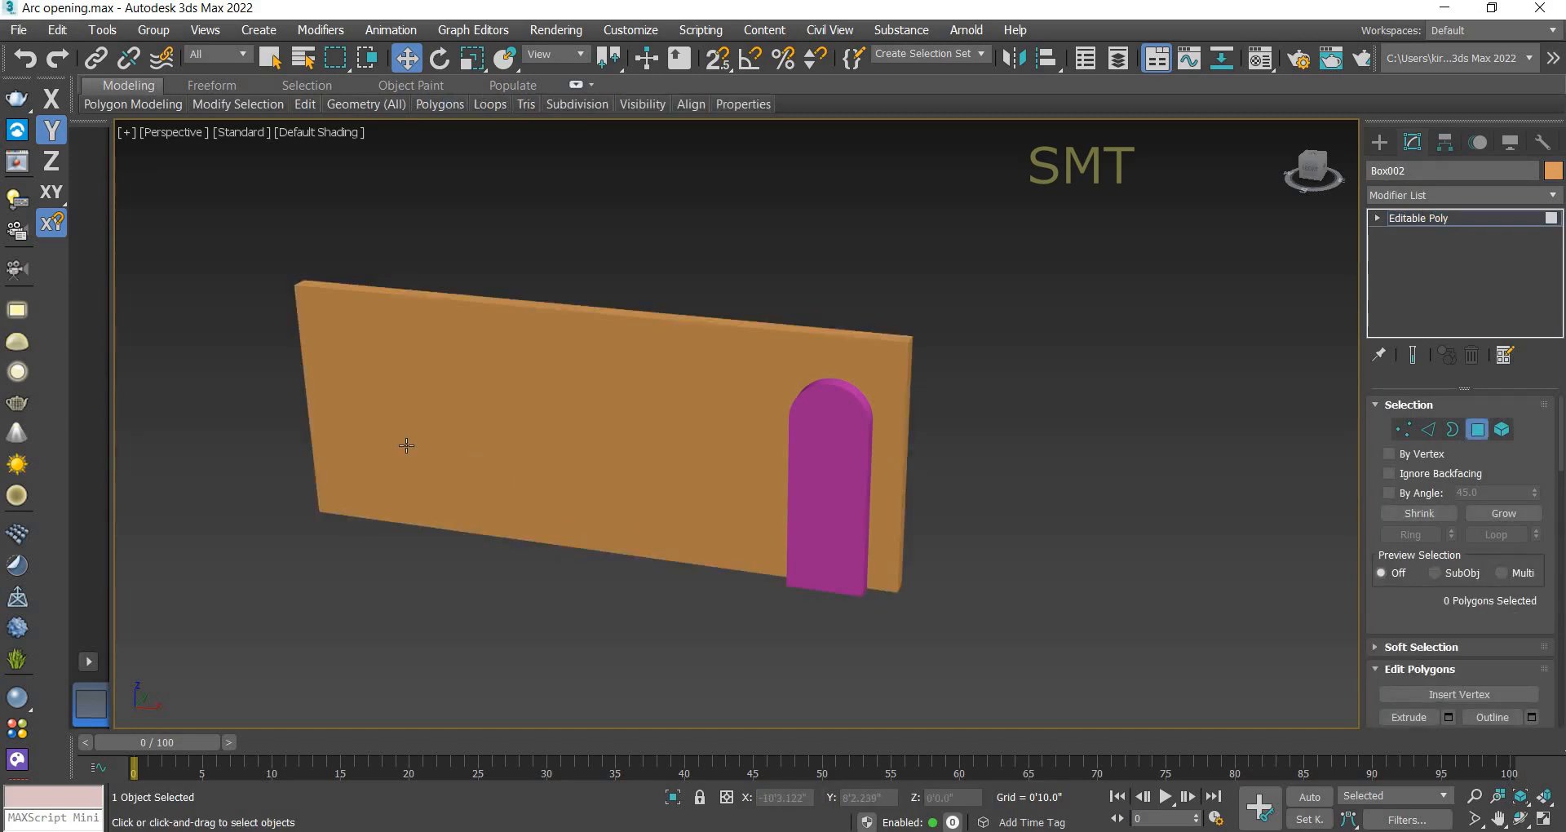
key("F4")
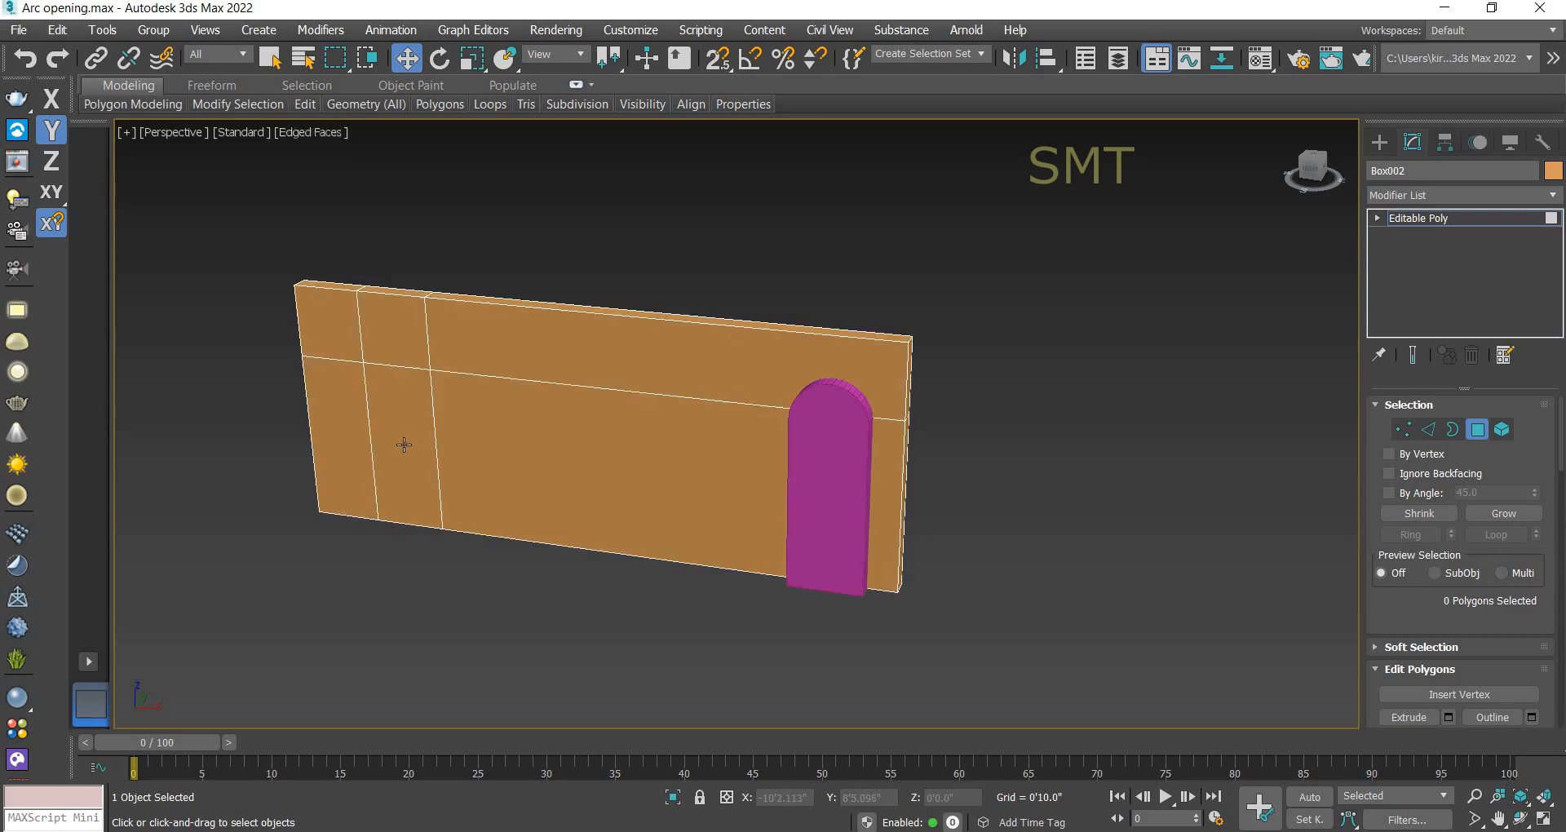
left_click(403, 445)
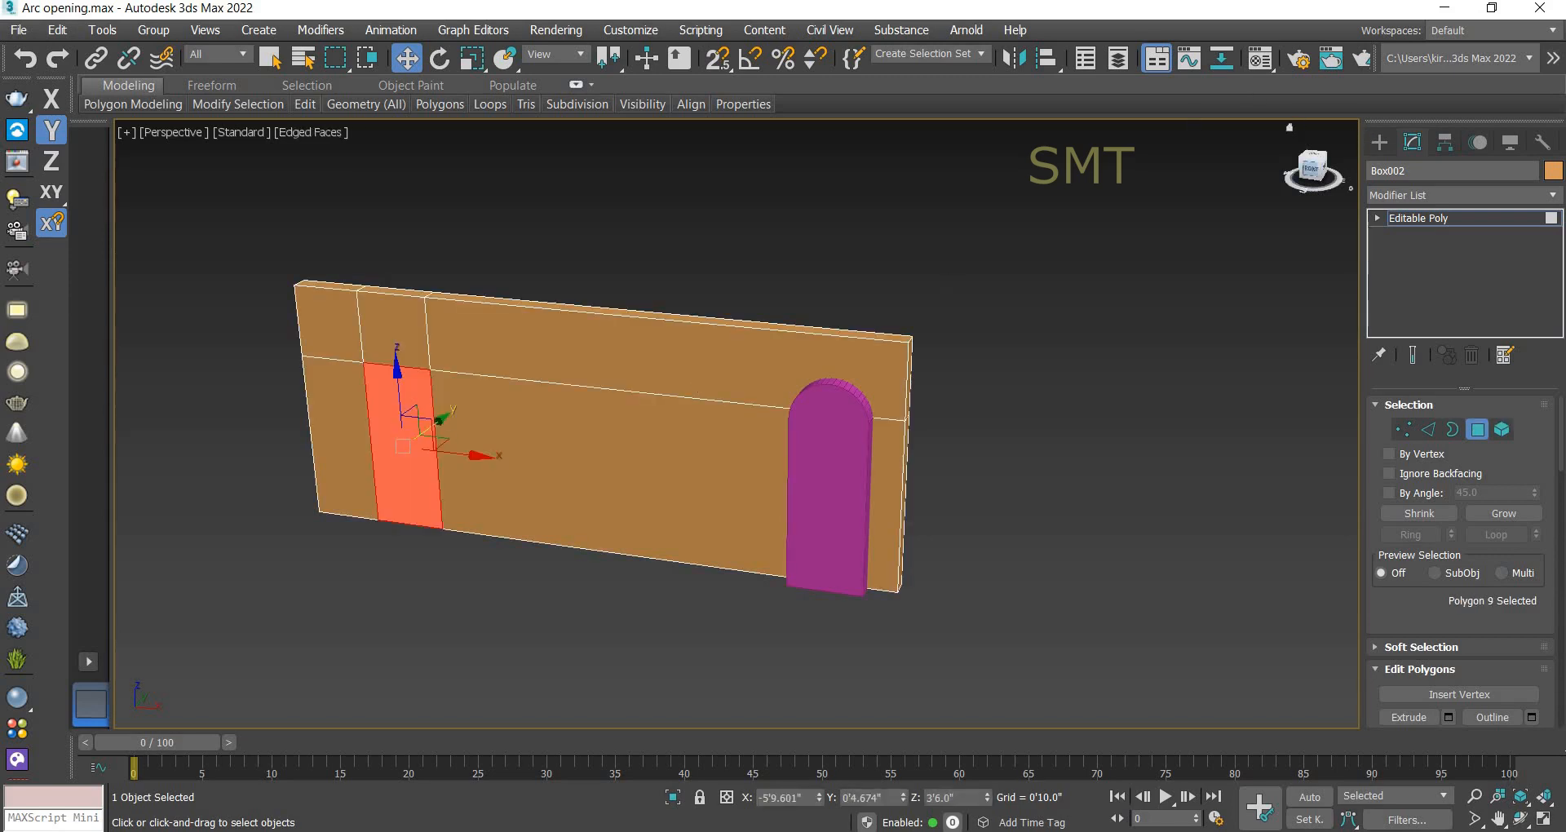
left_click_drag(1289, 127, 941, 292)
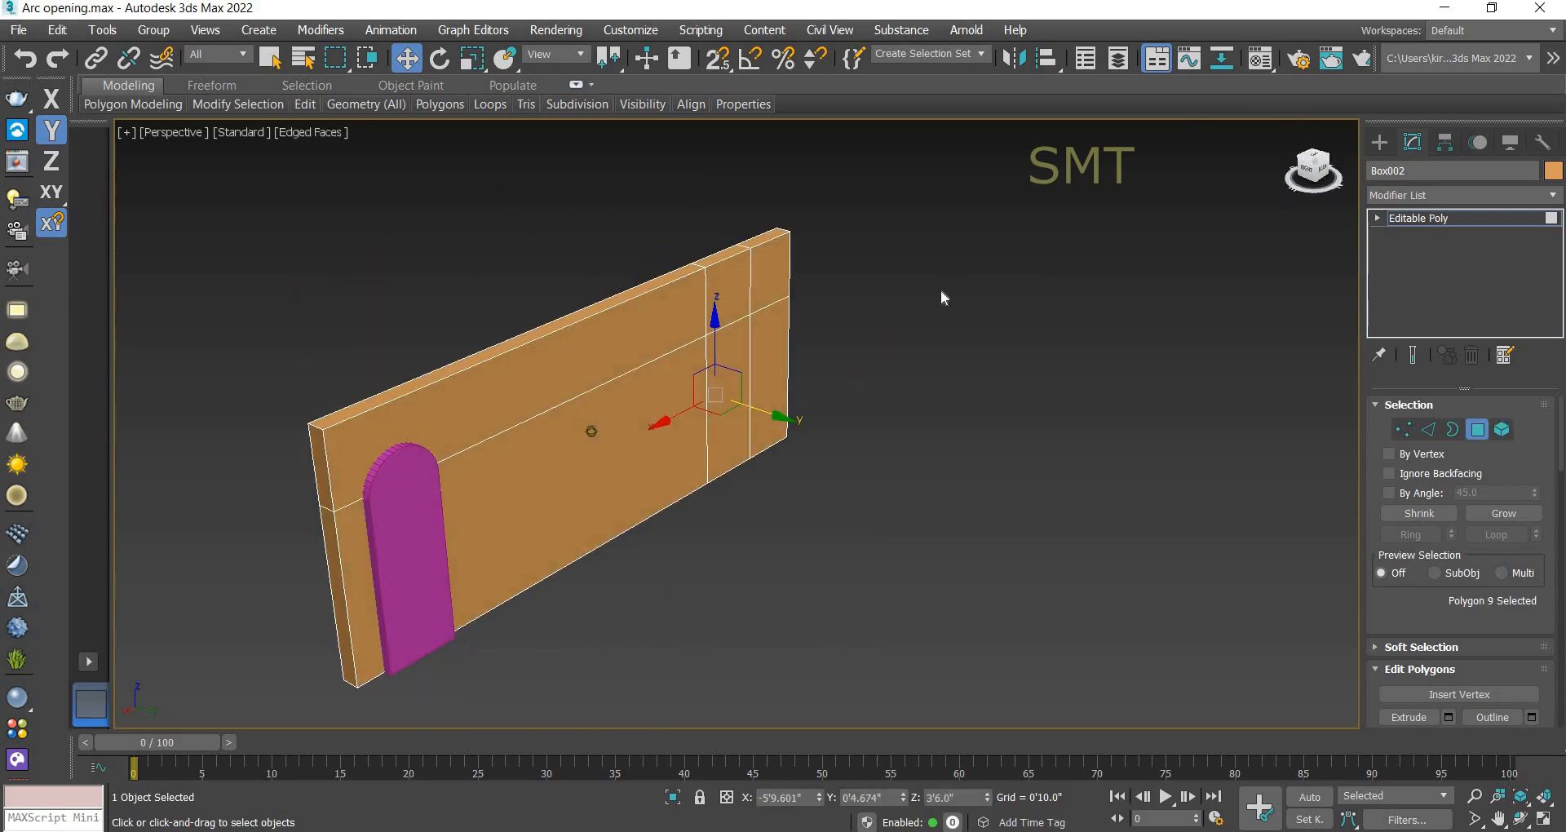
left_click(725, 419, "ctrl")
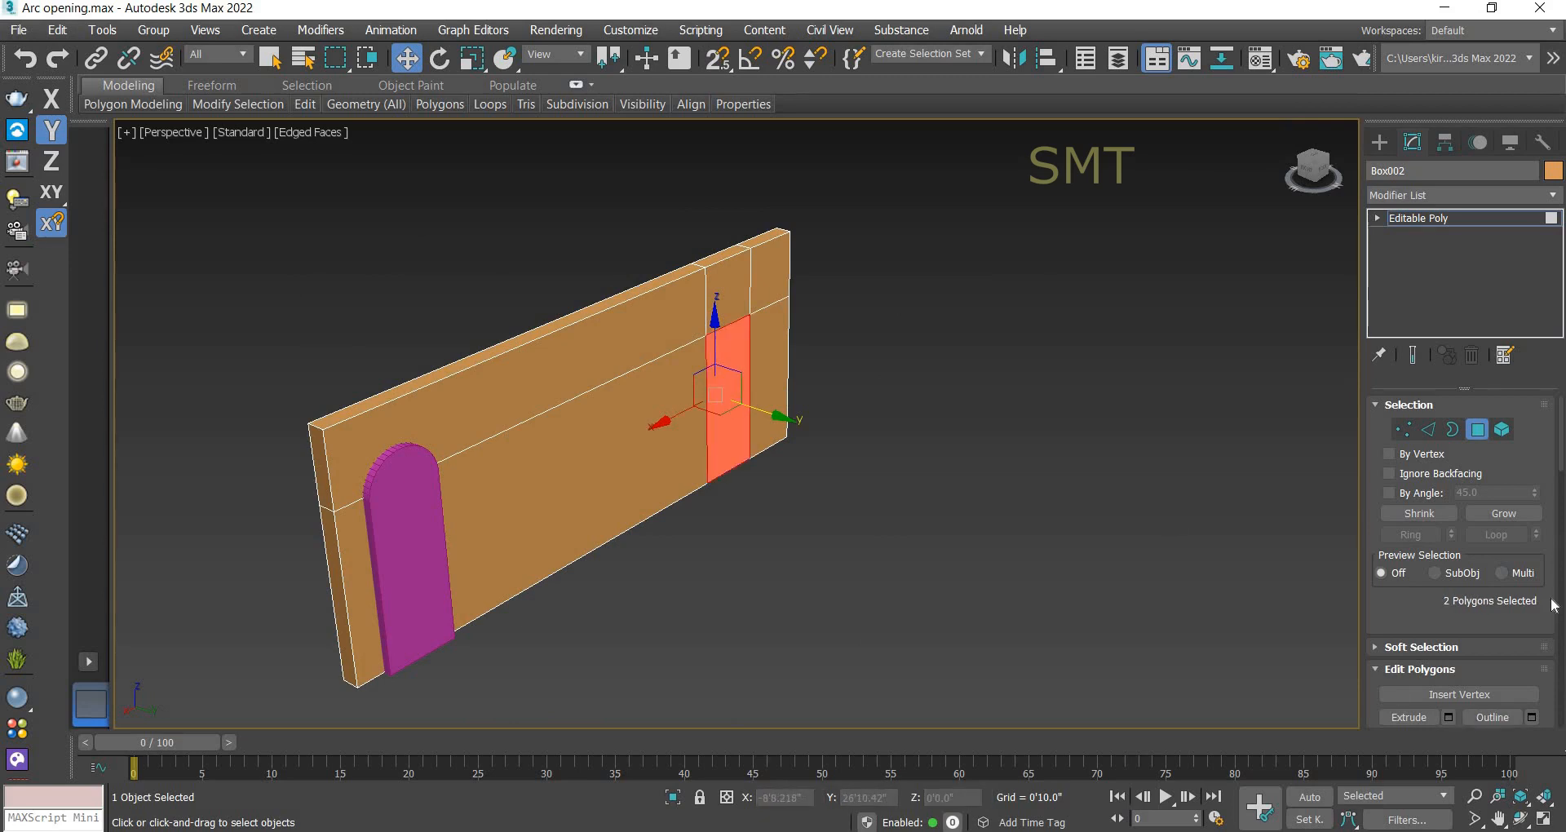
scroll(1553, 606, "down", 2)
scroll(1552, 605, "down", 3)
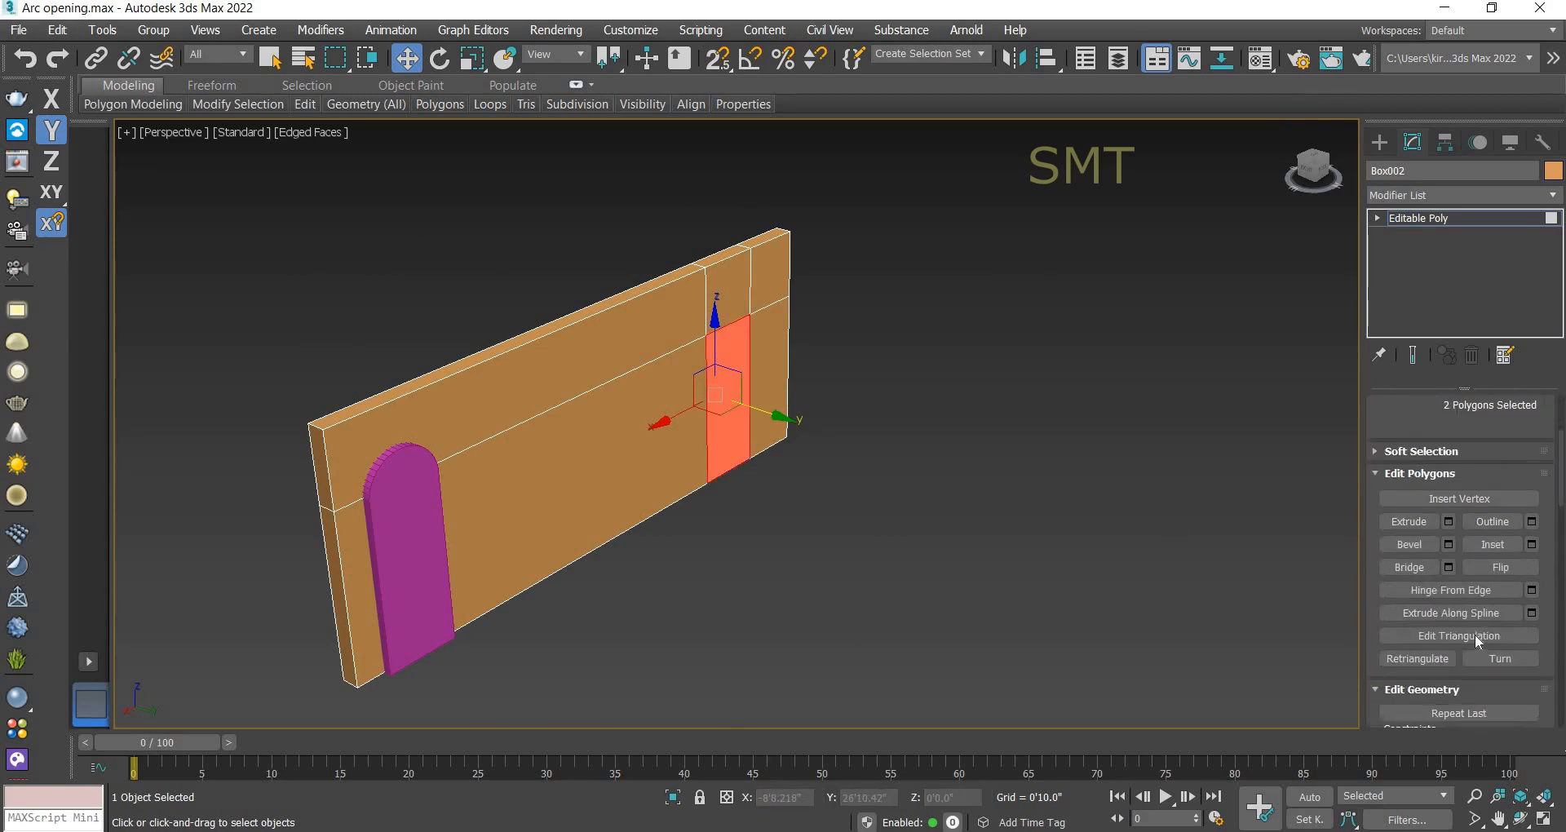
left_click(1420, 567)
left_click(1045, 299)
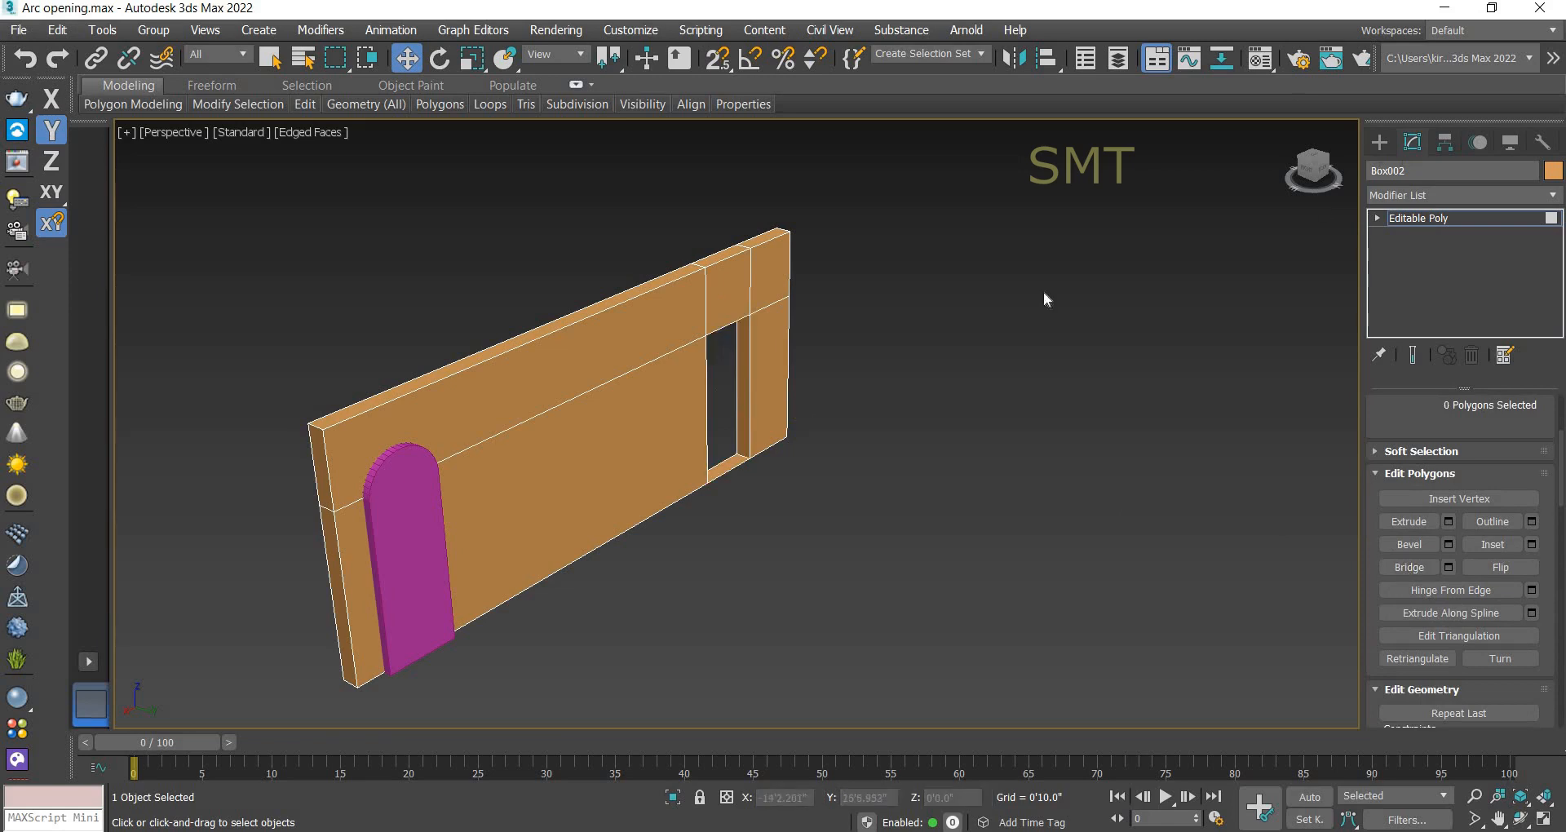
Step: Delete the sill polygons at the bottom of the rectangular opening
scroll(759, 408, "up", 3)
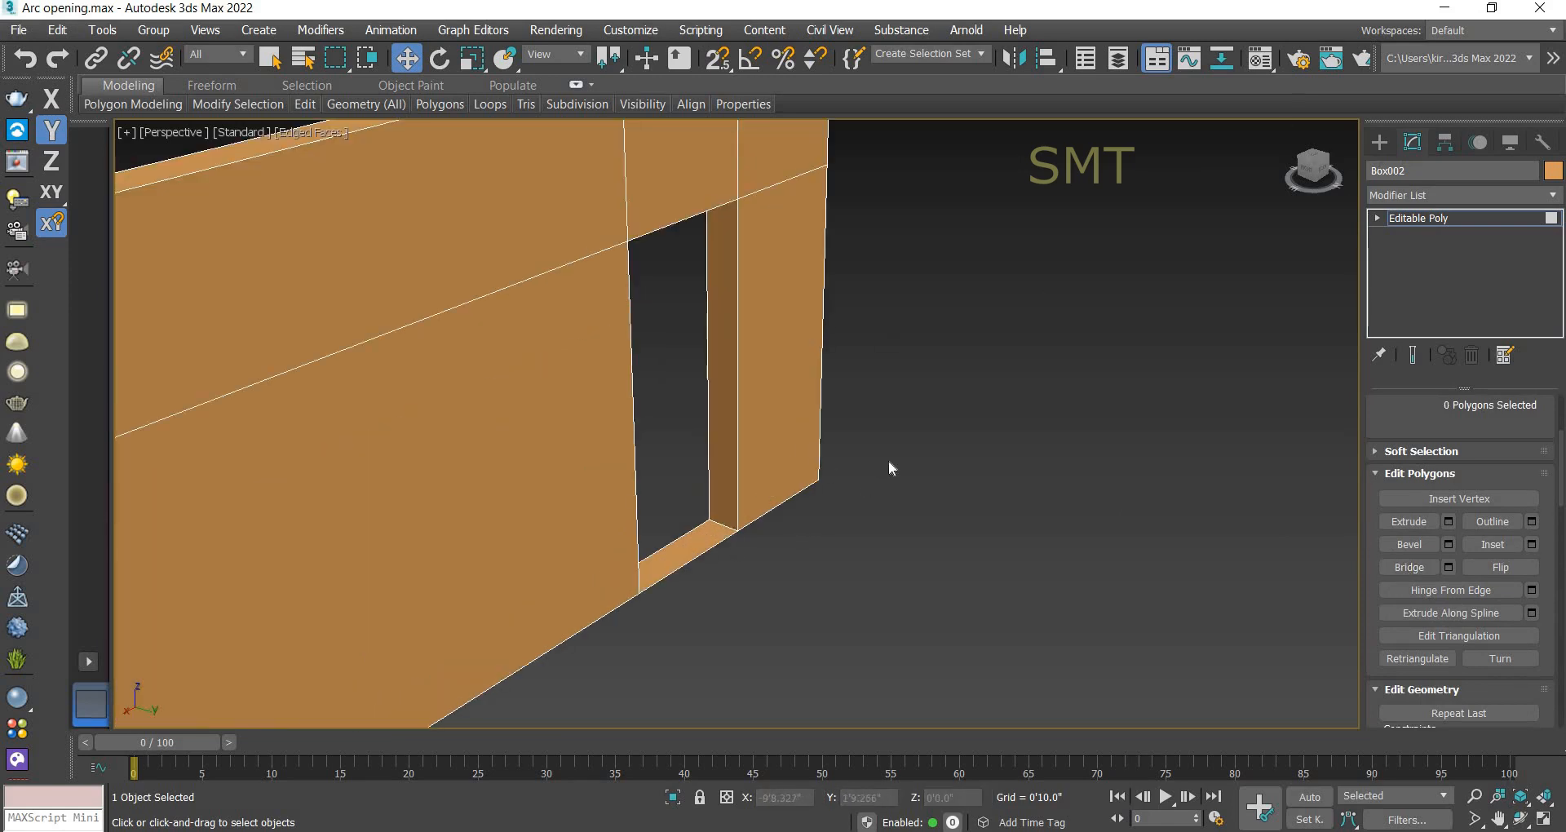
scroll(888, 462, "down", 2)
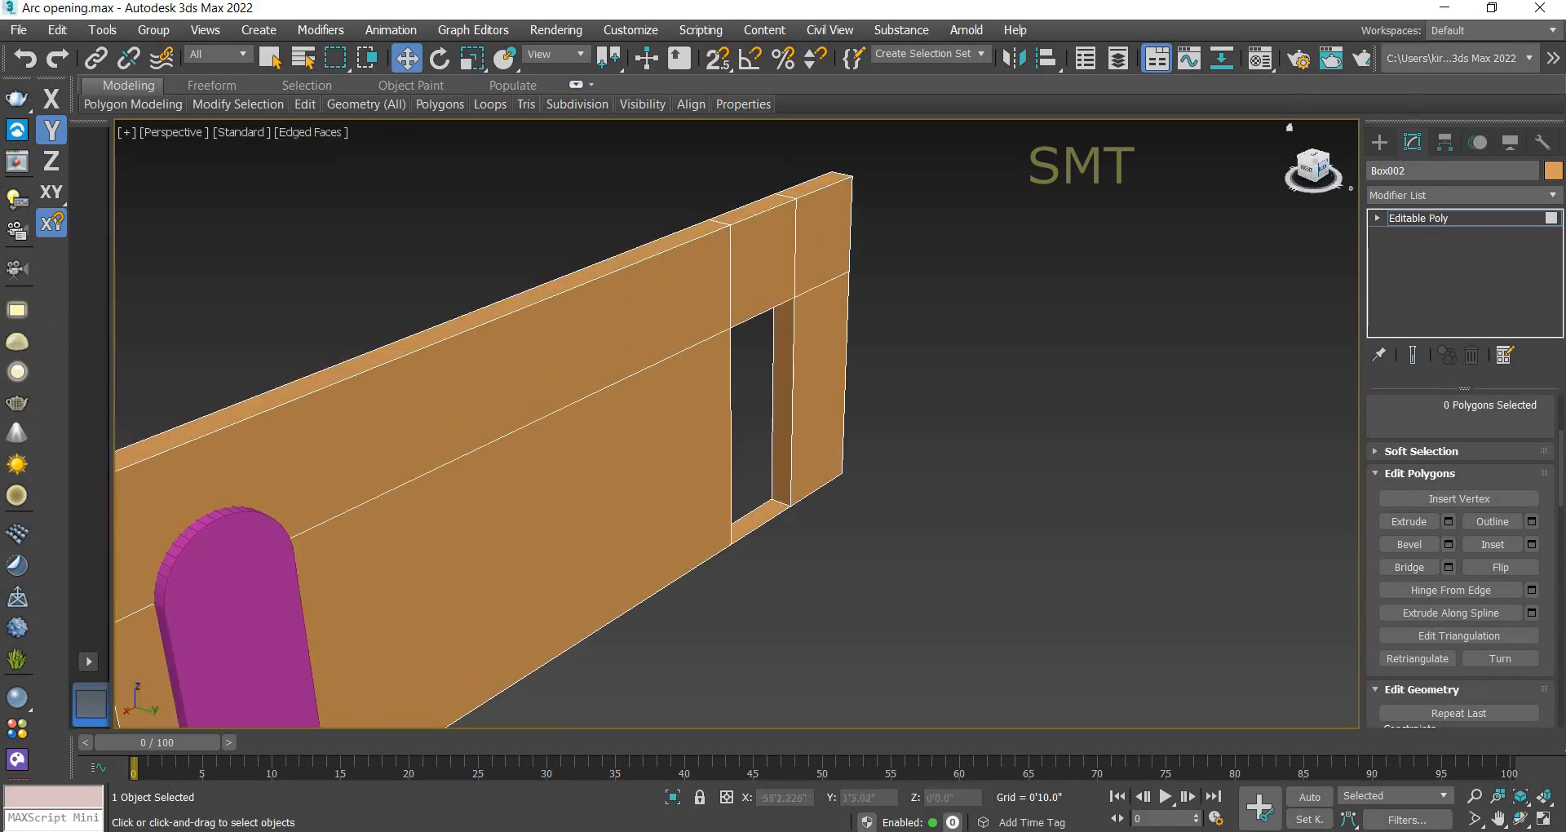
left_click_drag(1323, 170, 1264, 163)
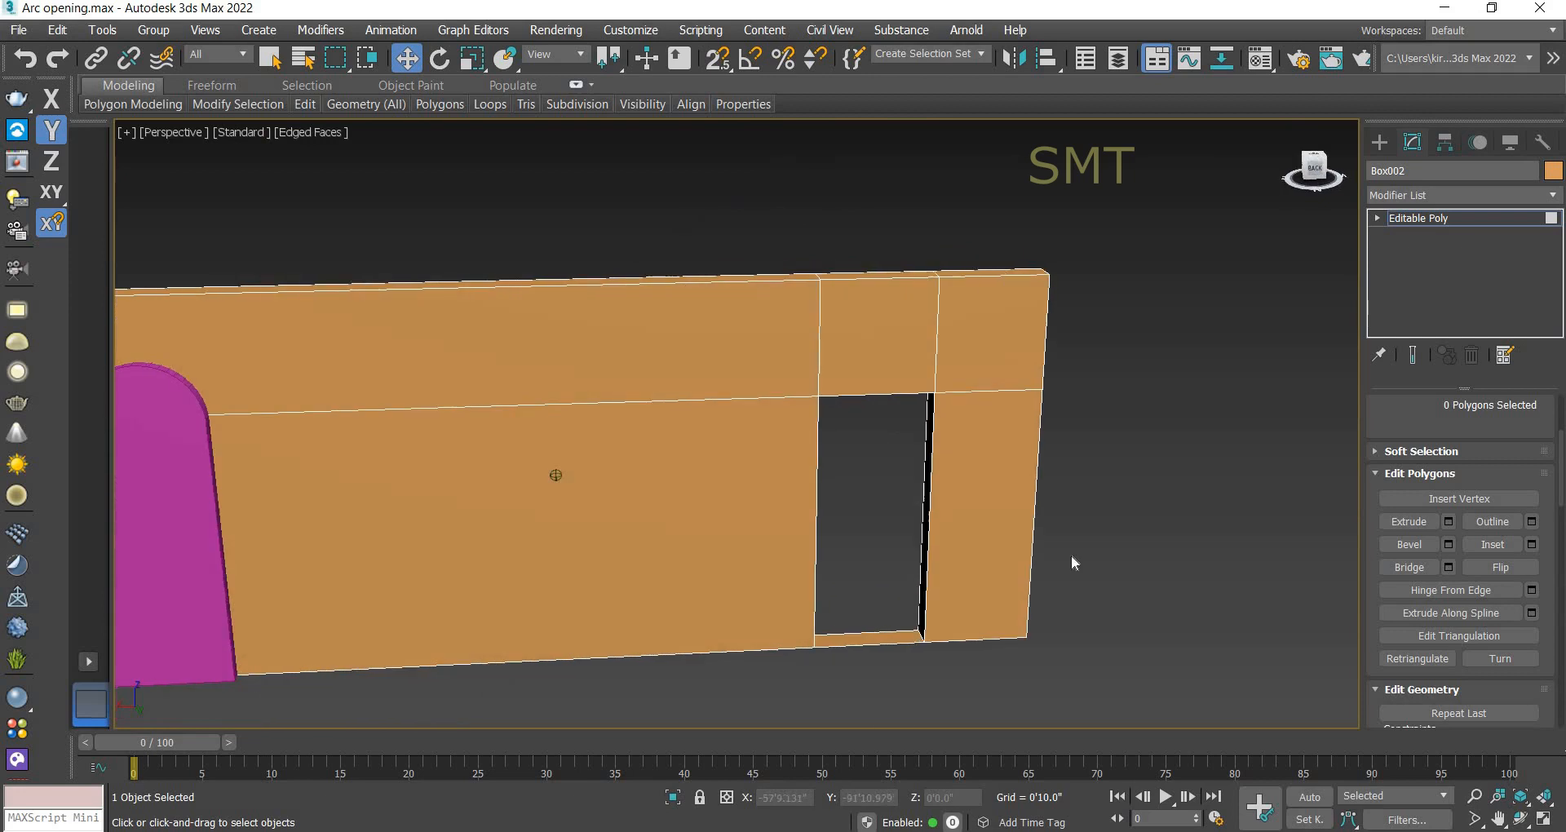
left_click(869, 659)
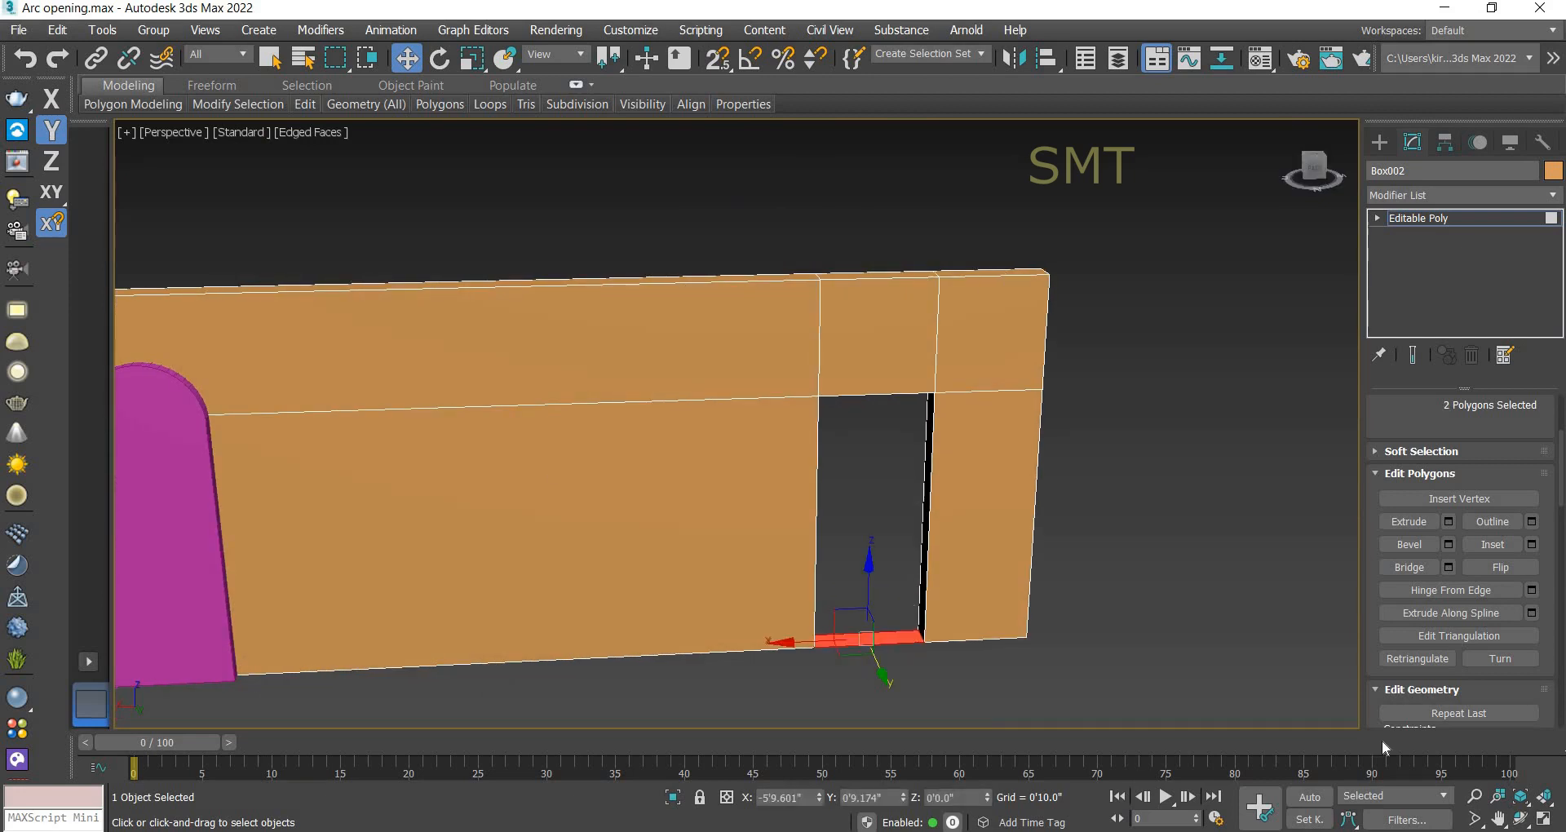
key("Delete")
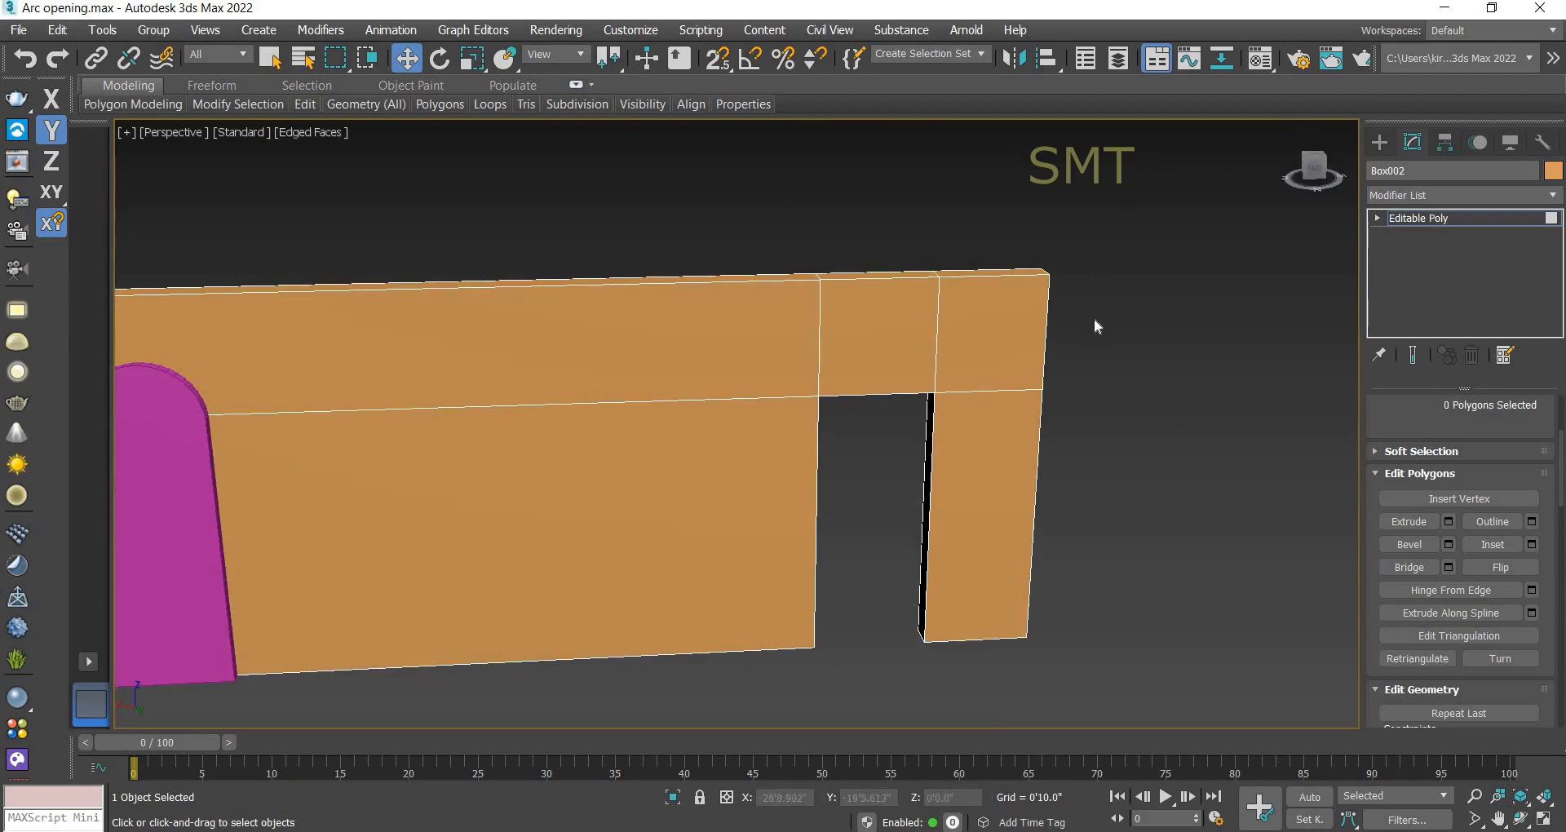
scroll(1093, 318, "down", 5)
scroll(1049, 359, "up", 2)
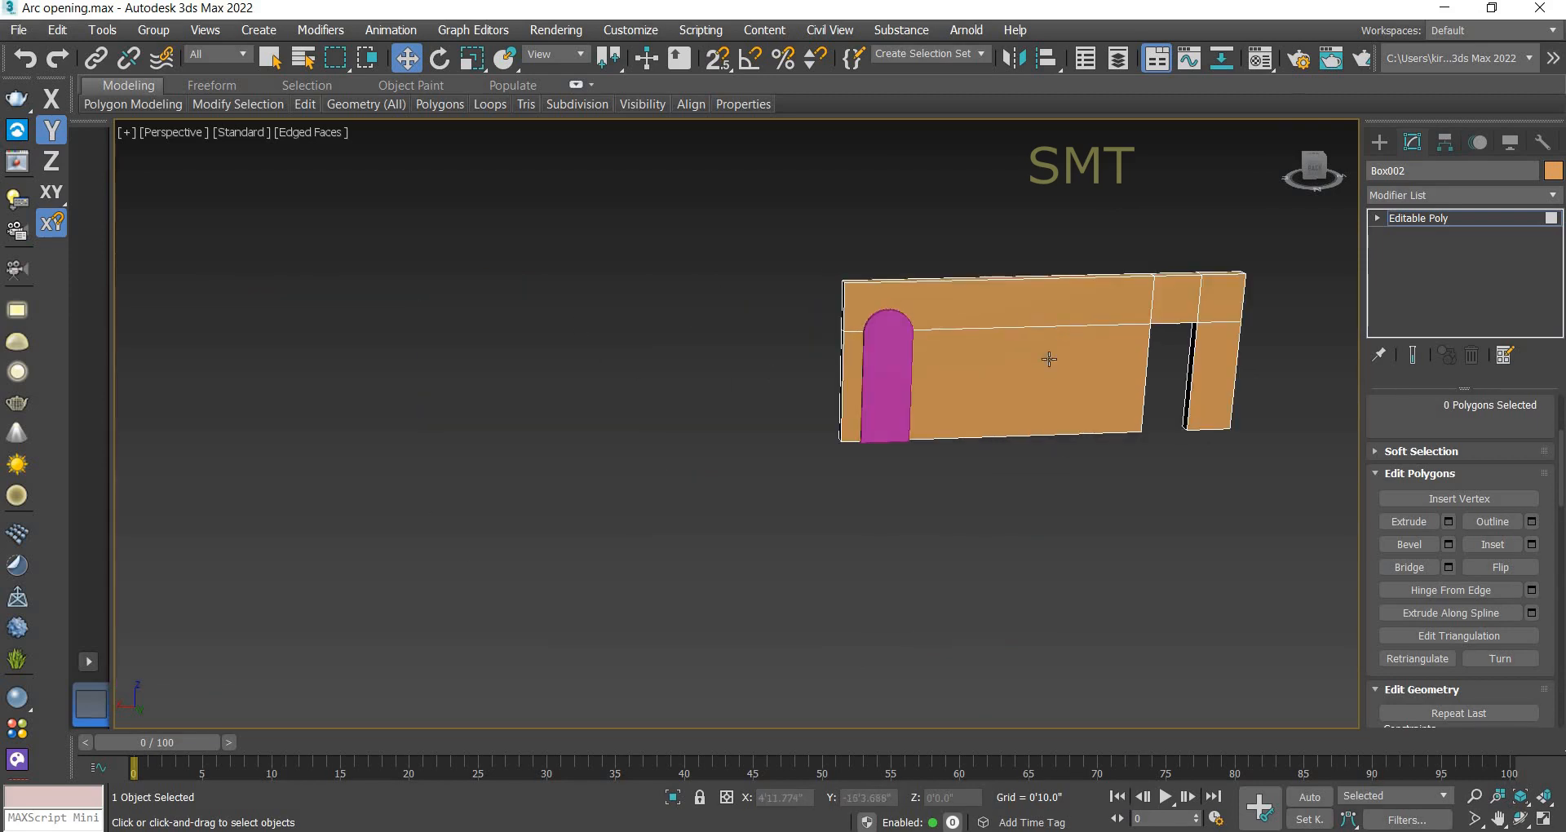
Step: Turn the wall into a Boolean compound object and add the extruded arch as an operand using Subtract with Imprint
left_click(1050, 359)
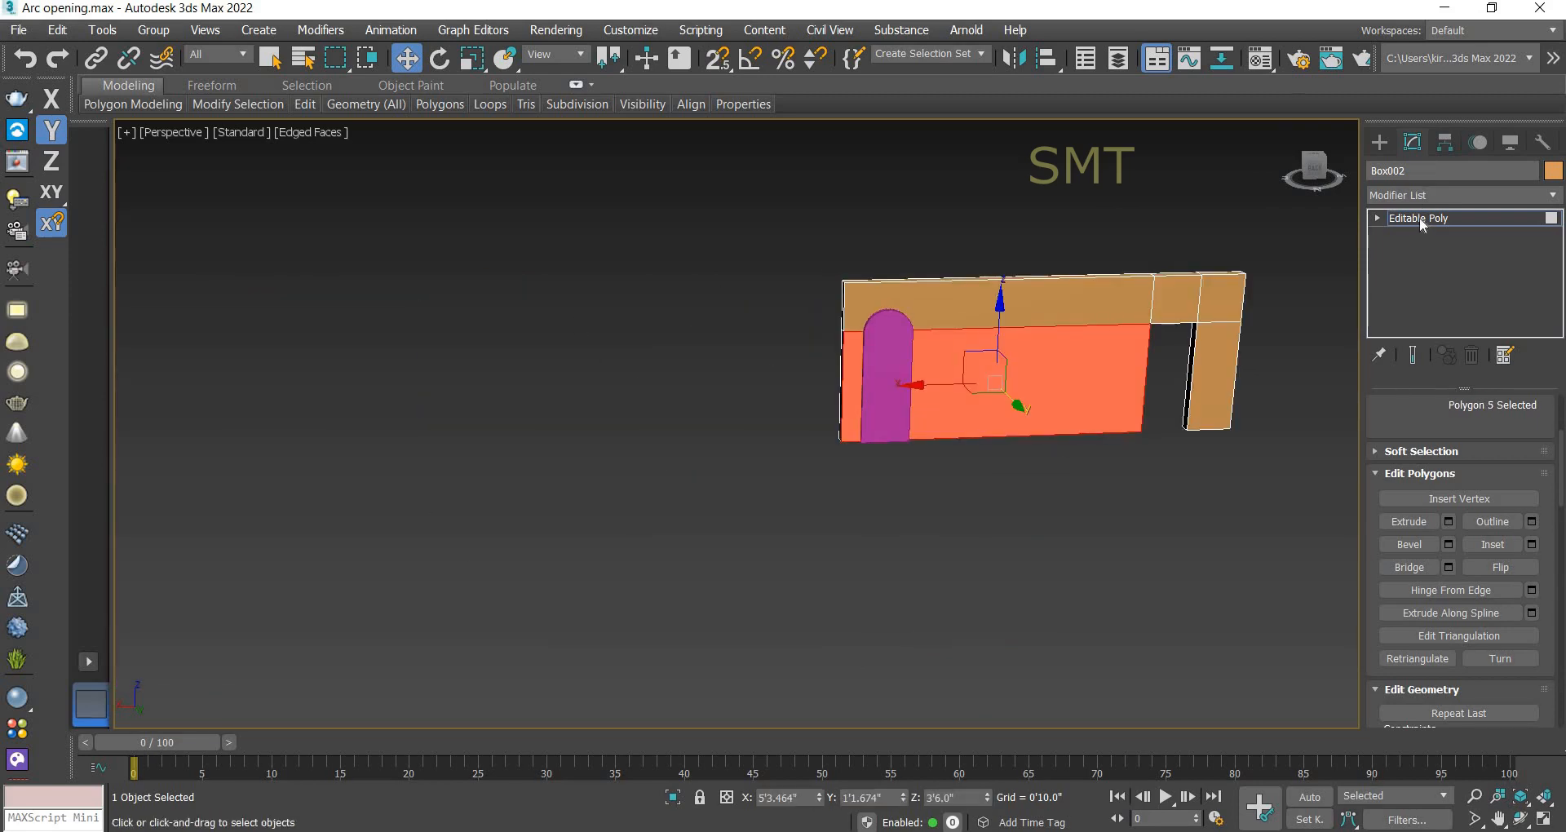
left_click(1419, 217)
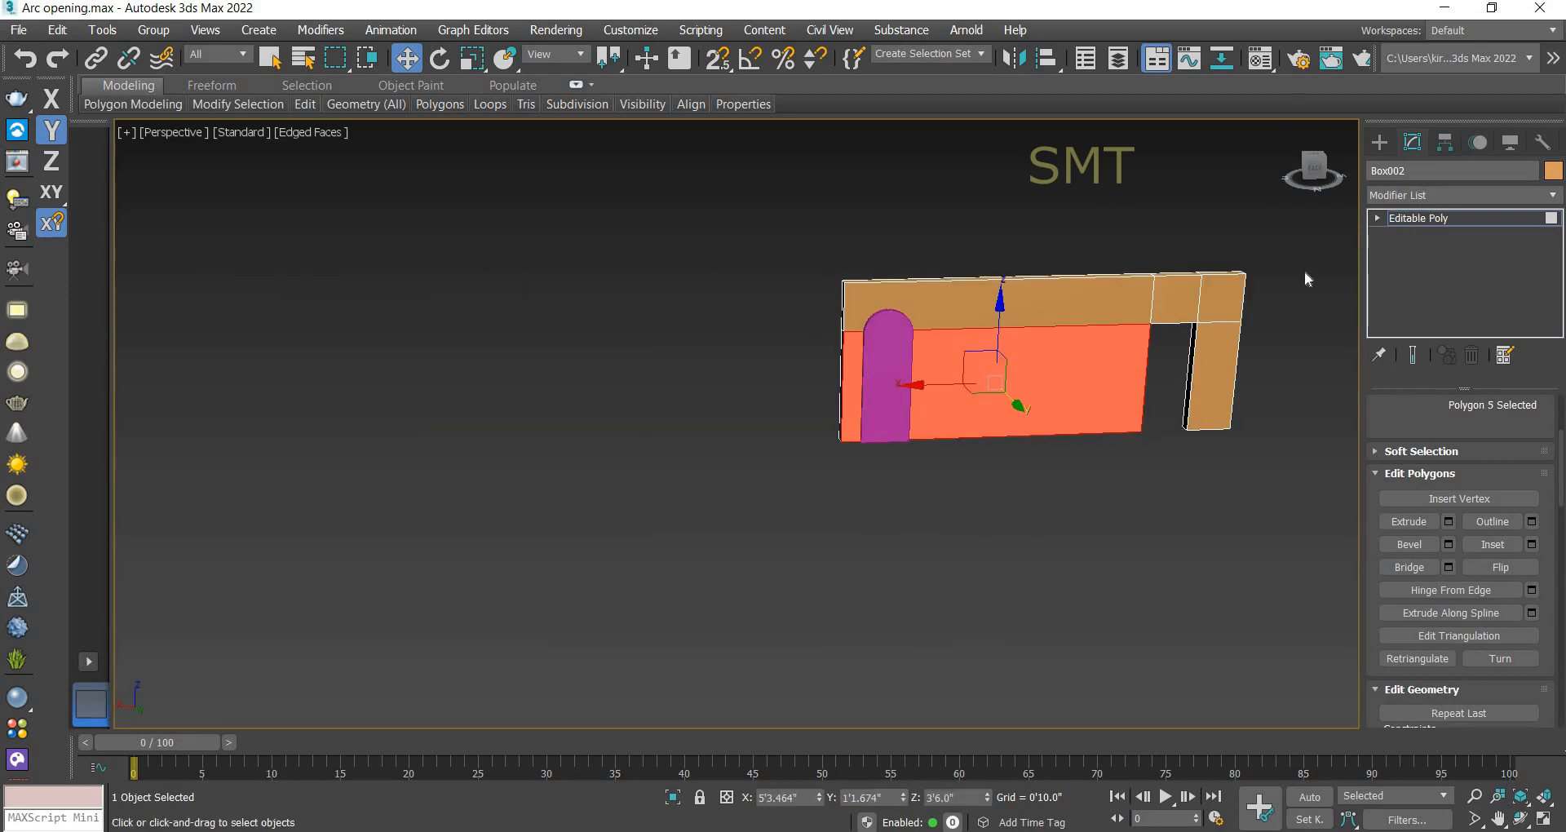
left_click(1381, 149)
left_click(1378, 173)
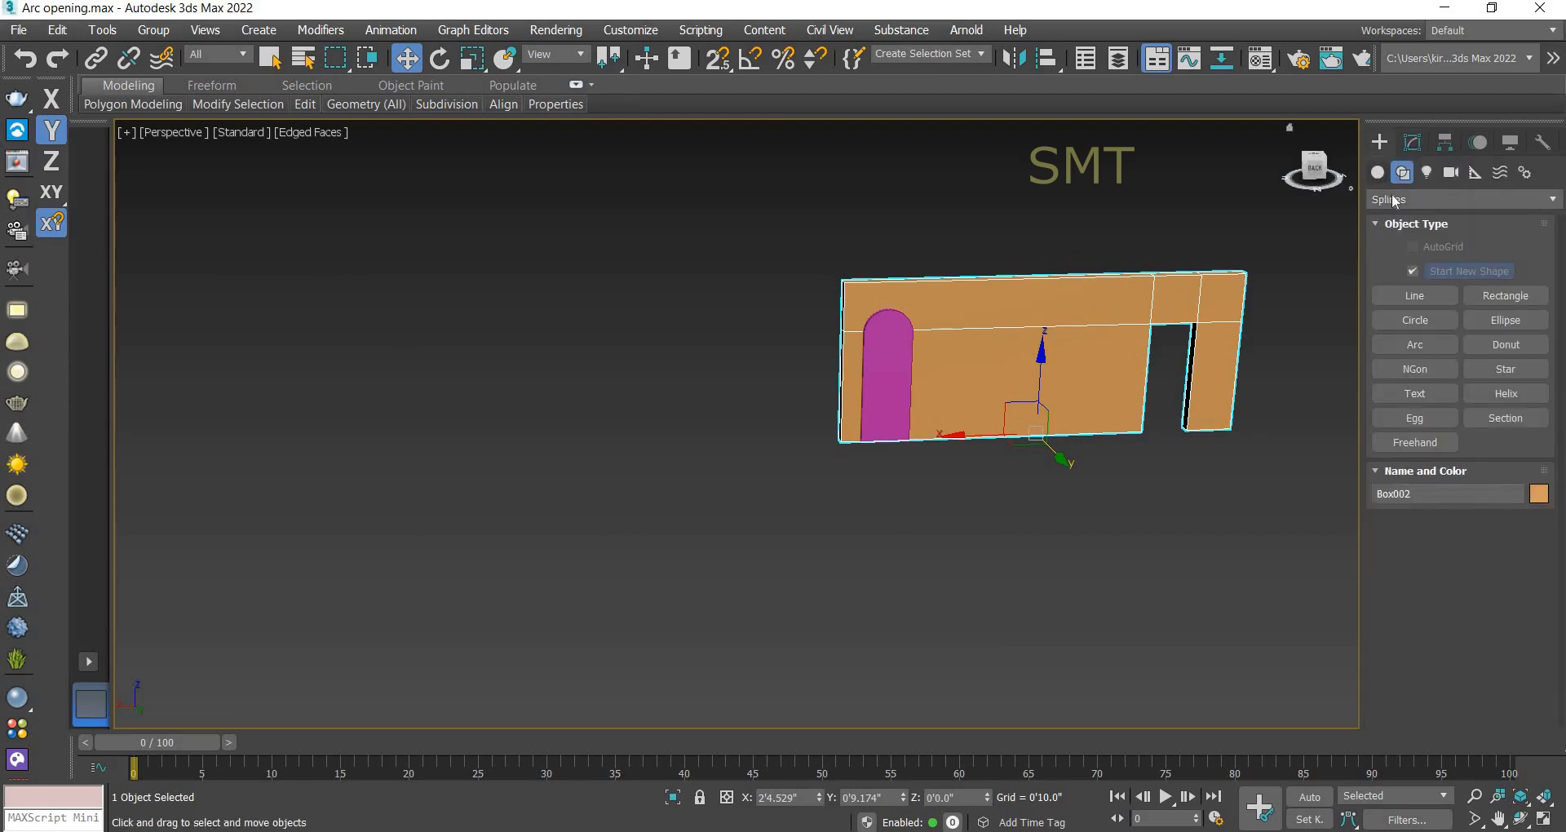
left_click(1406, 199)
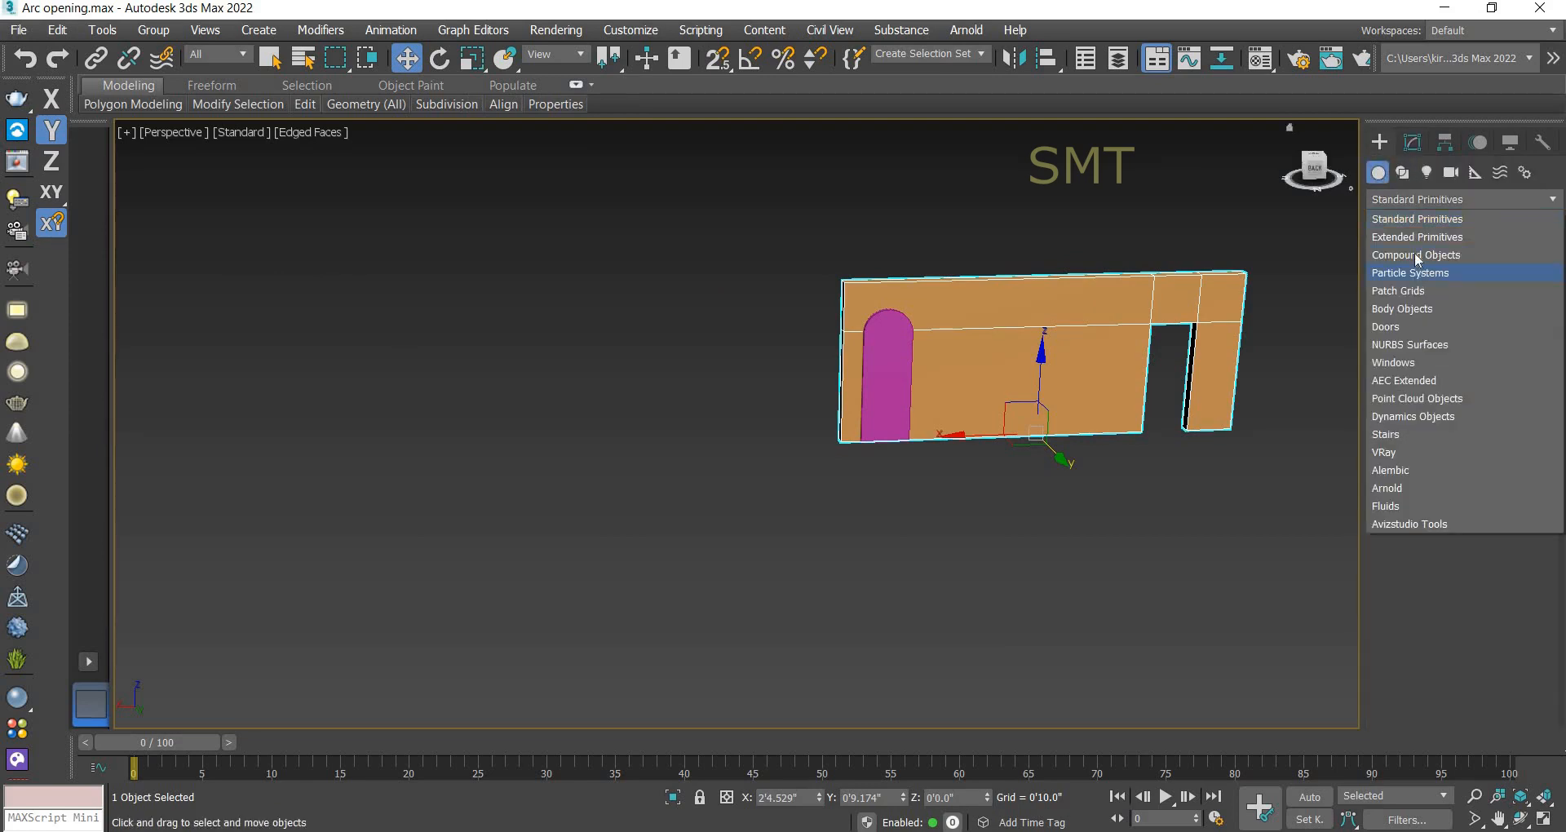
left_click(1414, 254)
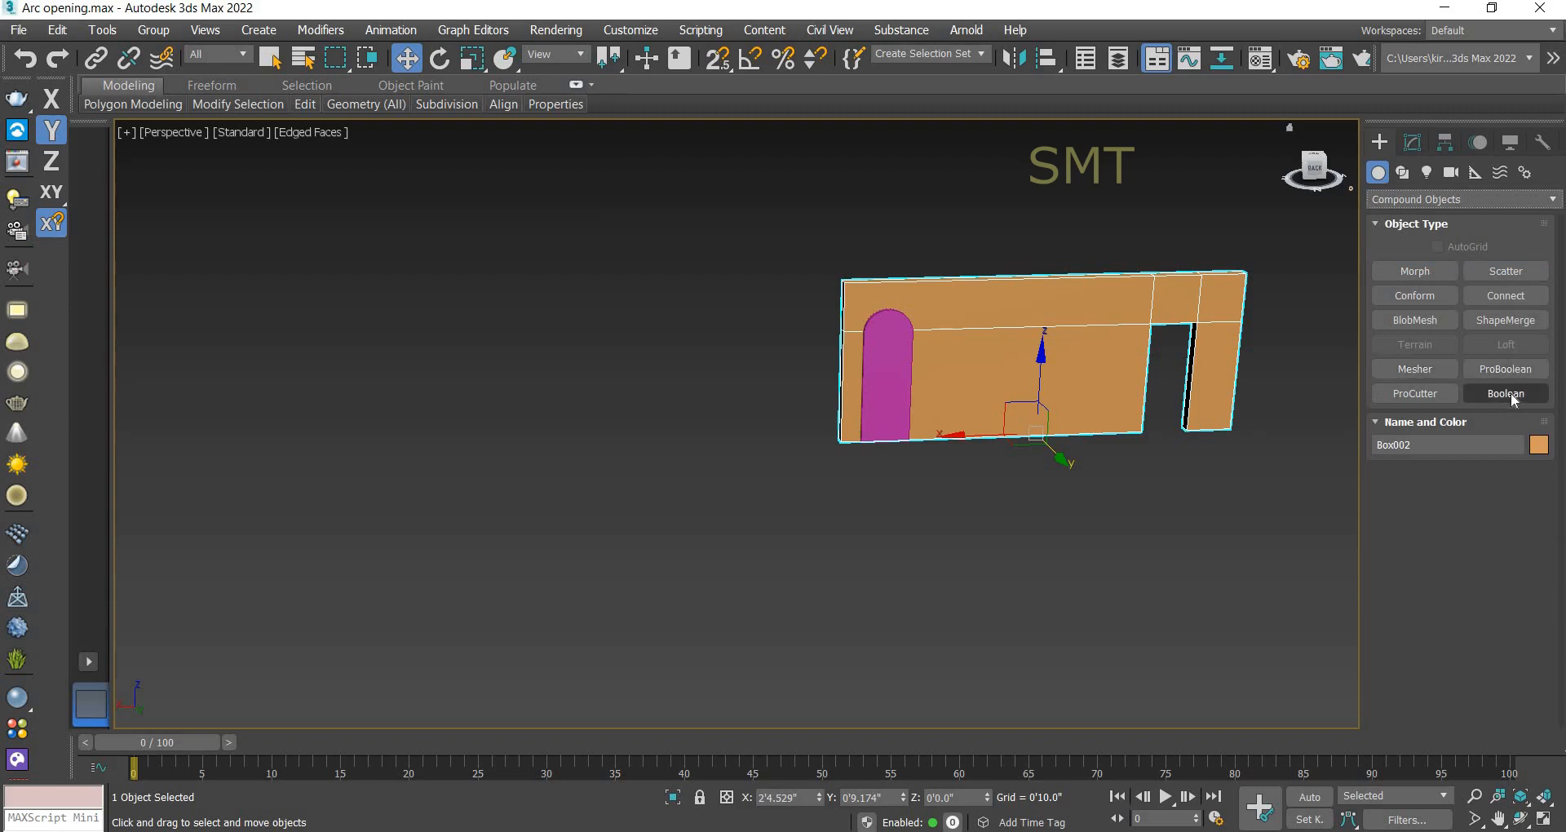
left_click(1510, 393)
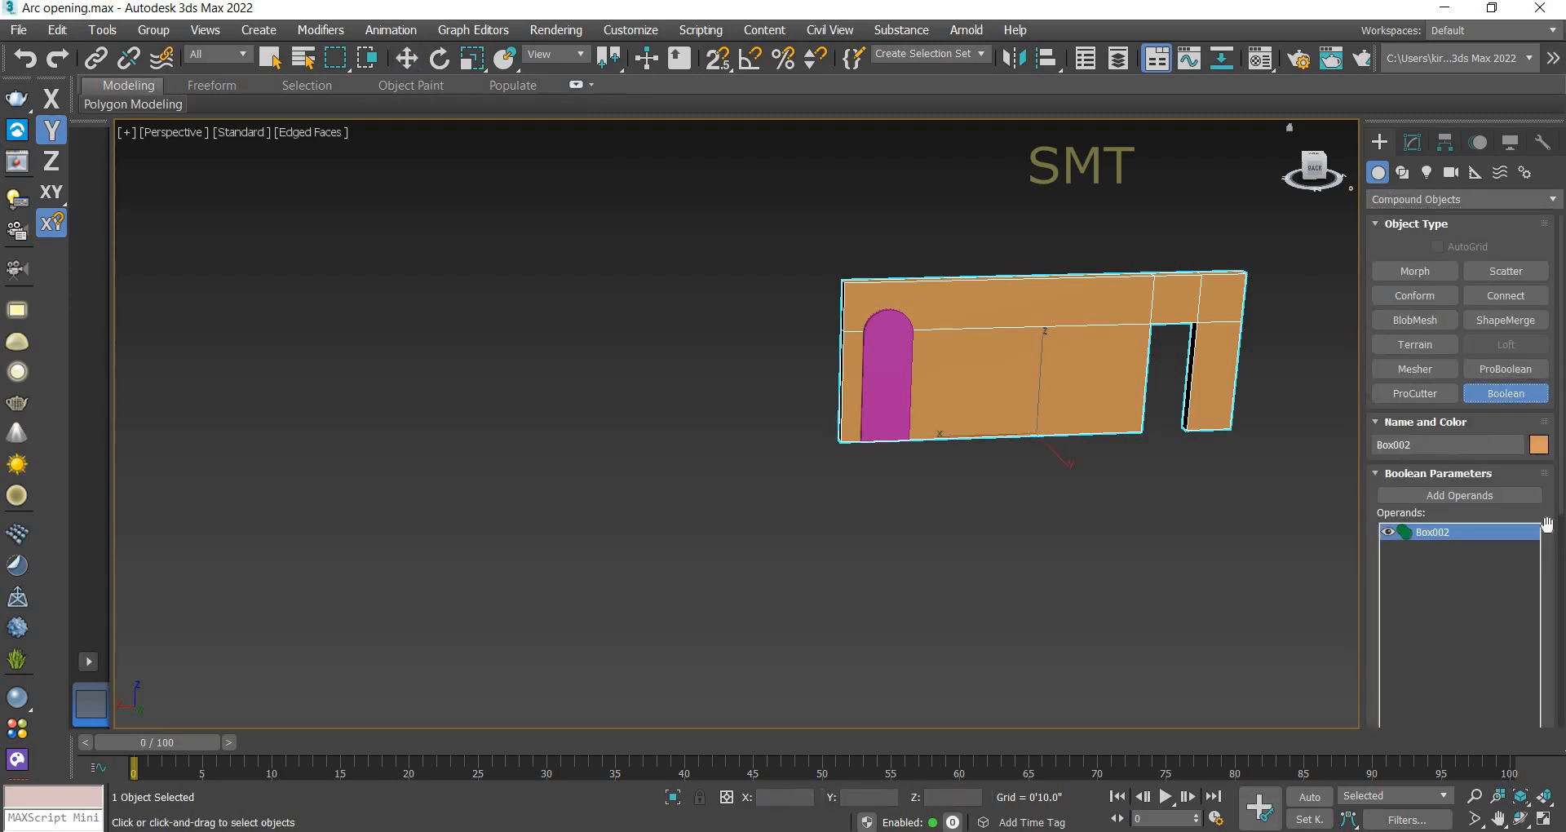
scroll(1547, 524, "down", 5)
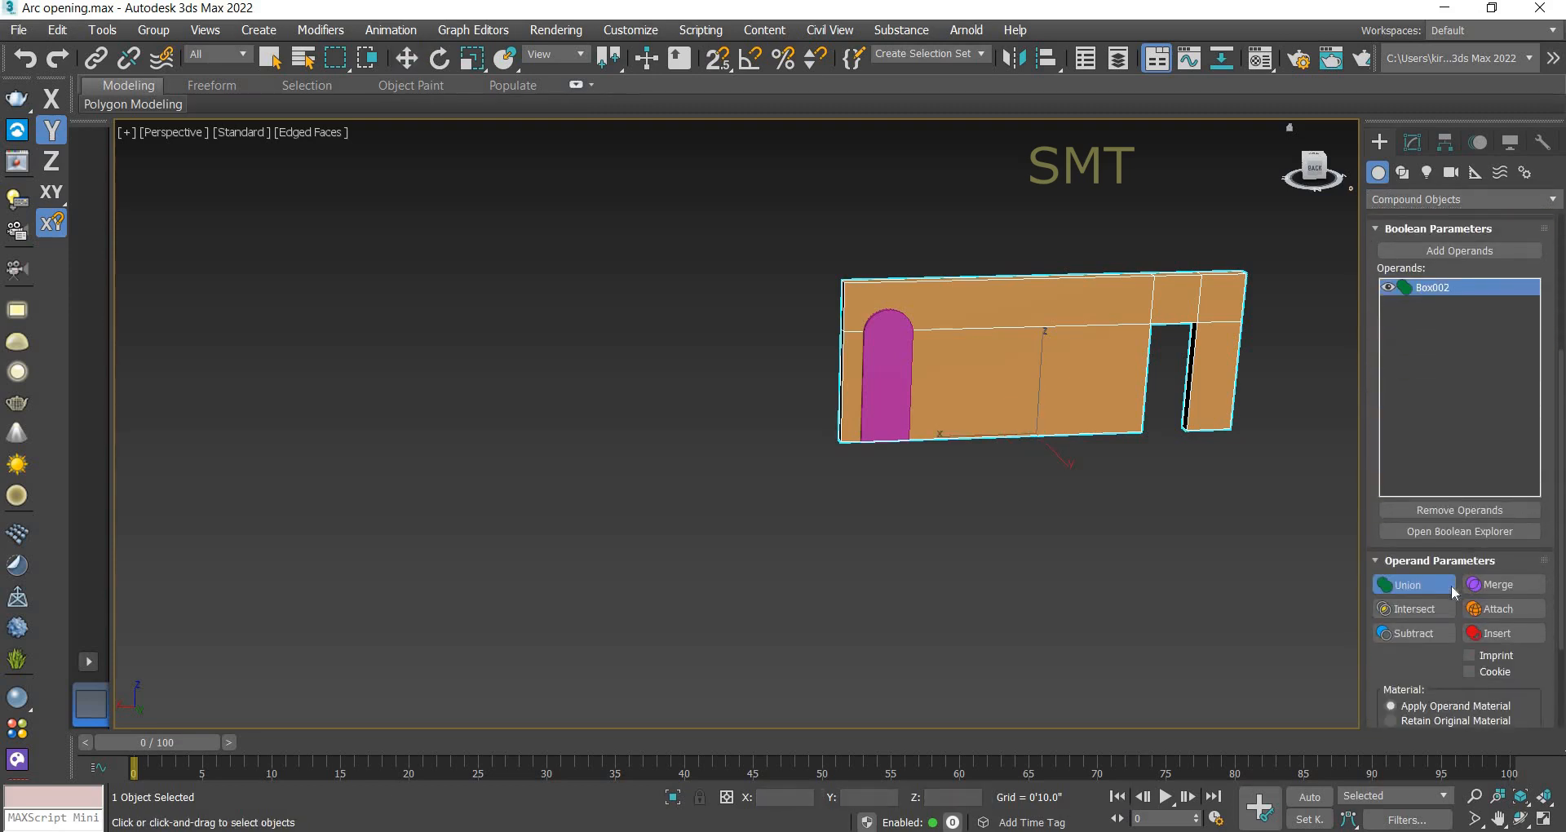
left_click(1403, 634)
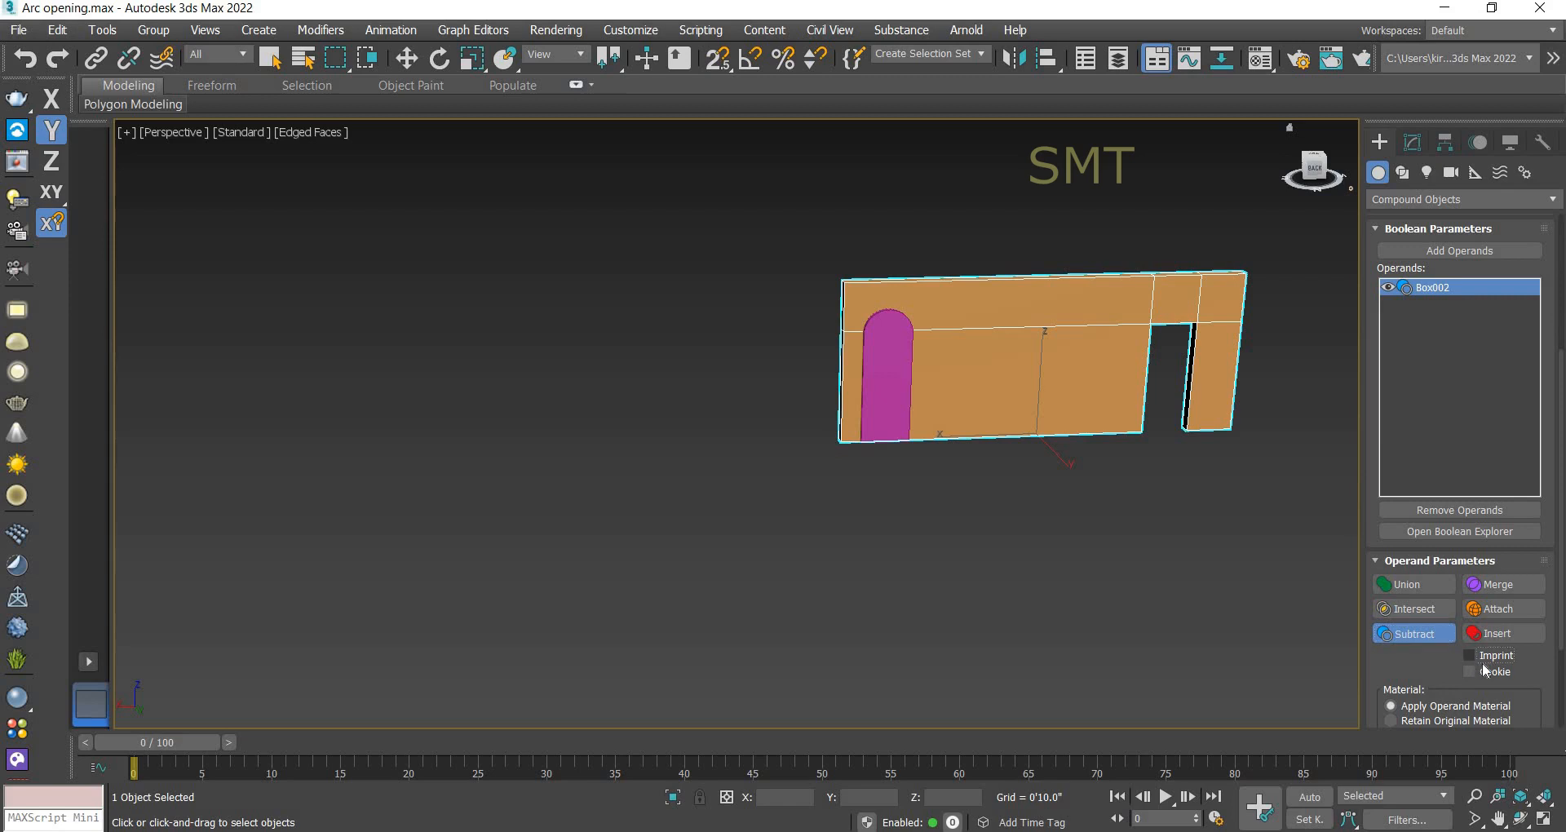
left_click(1473, 657)
left_click(1477, 252)
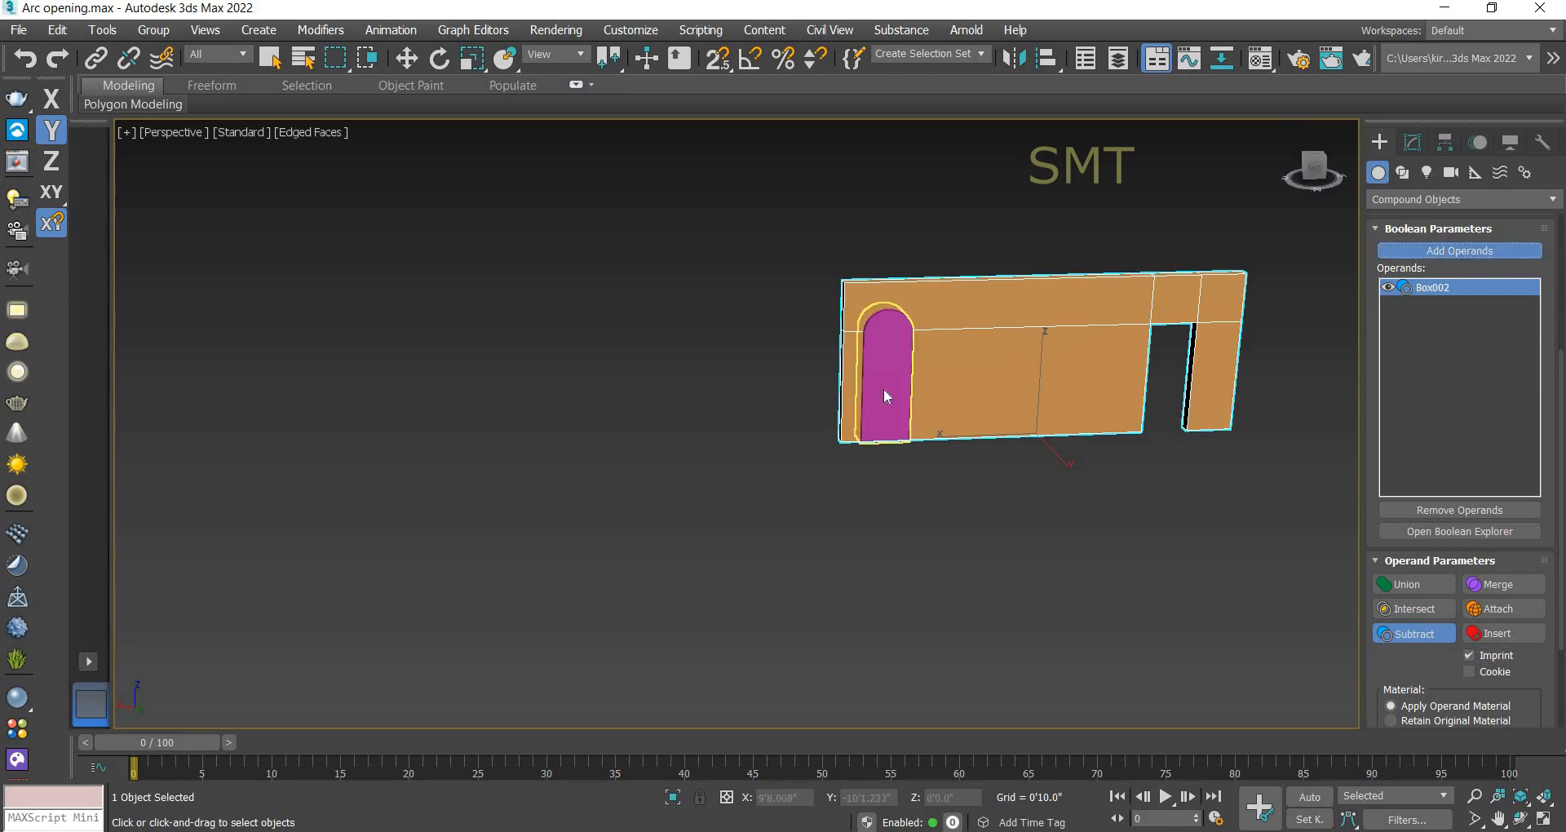
left_click(887, 389)
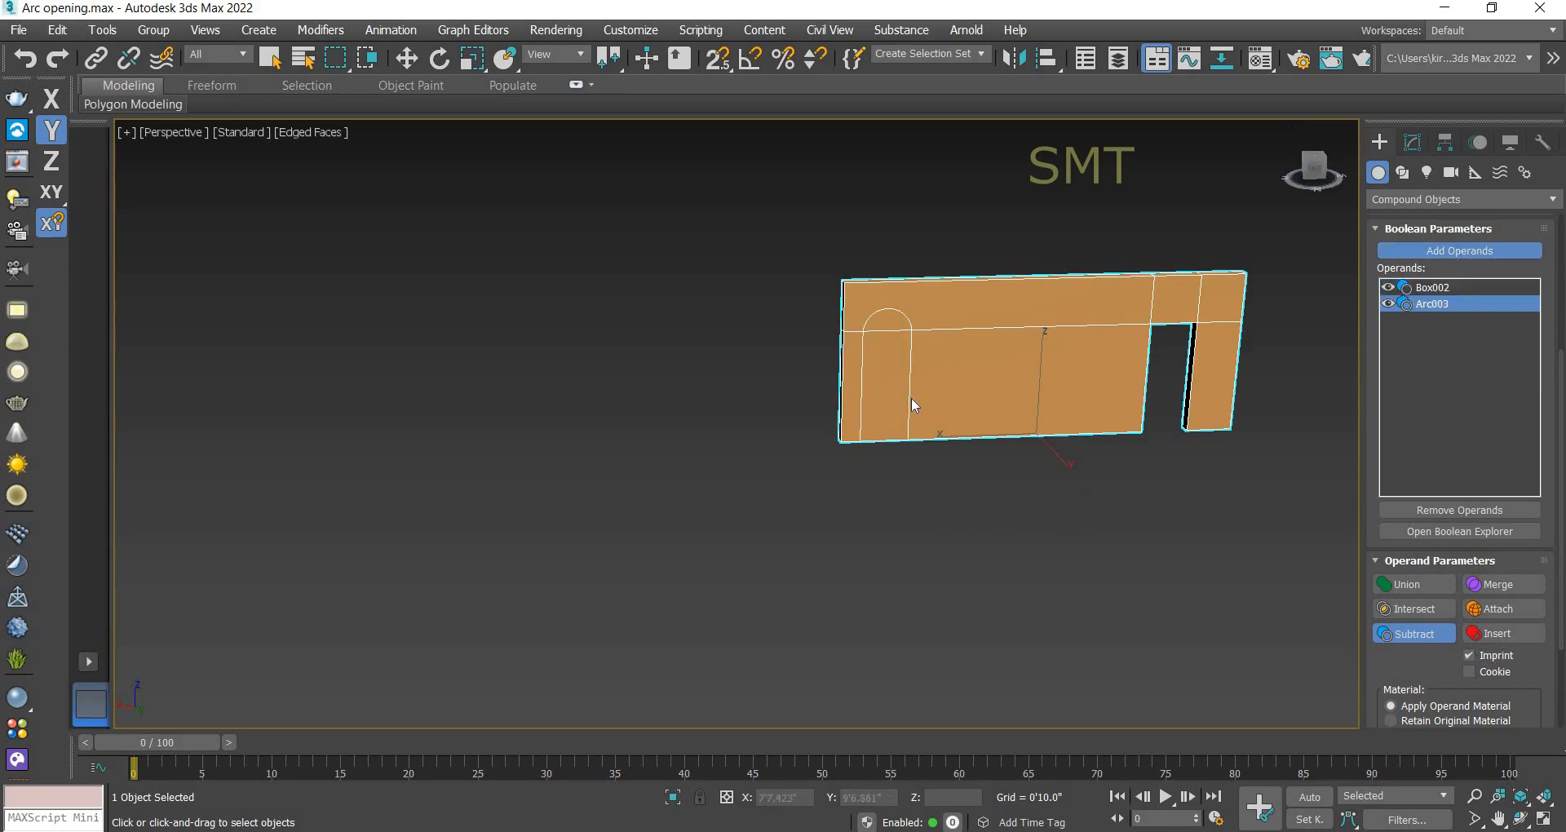
Step: Convert the wall's Boolean object to an Editable Poly
scroll(912, 398, "up", 3)
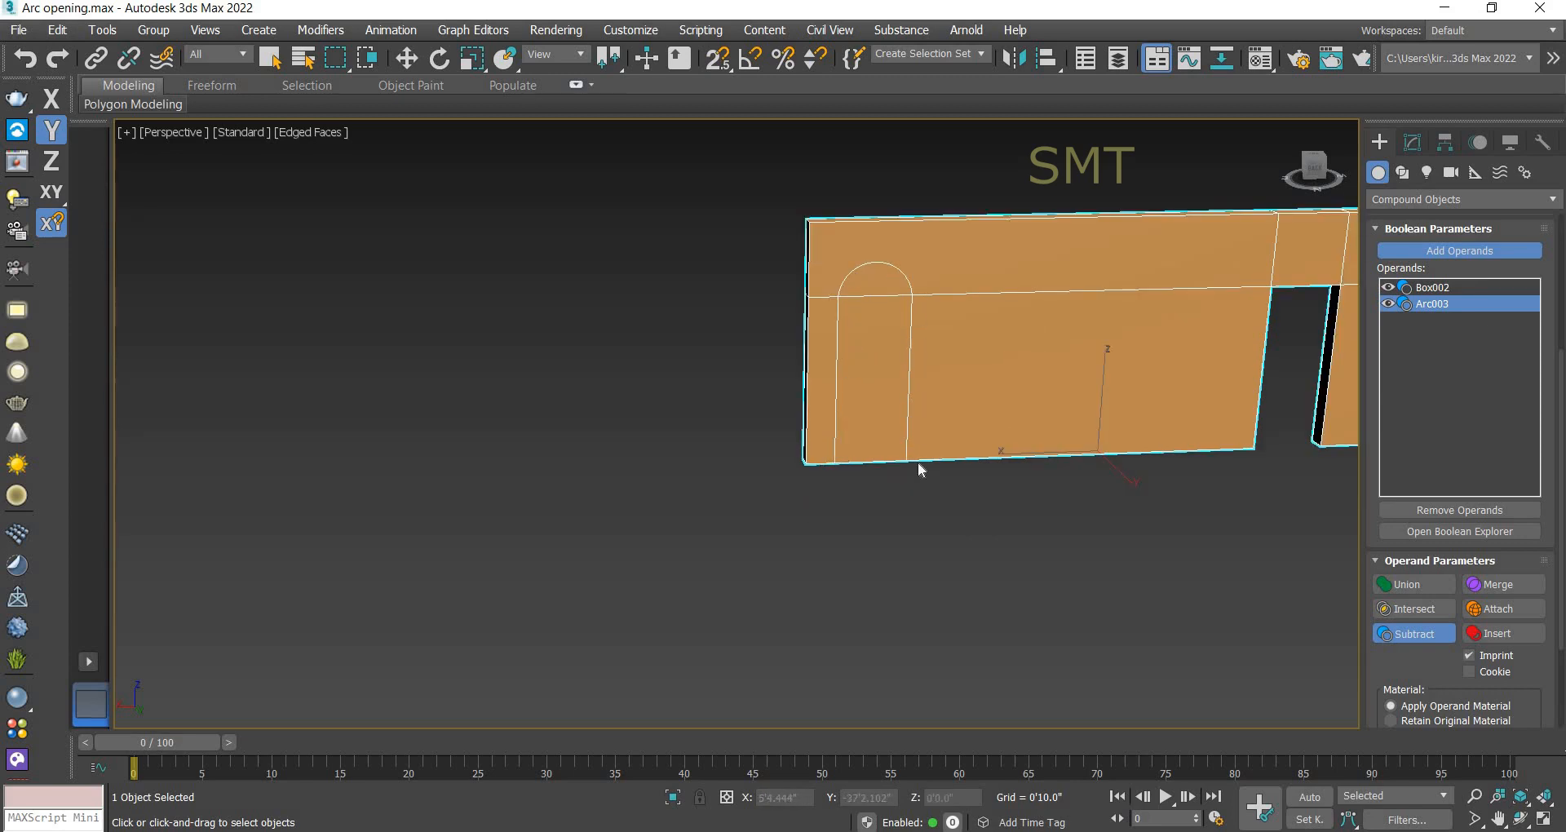
key("w")
left_click(1412, 143)
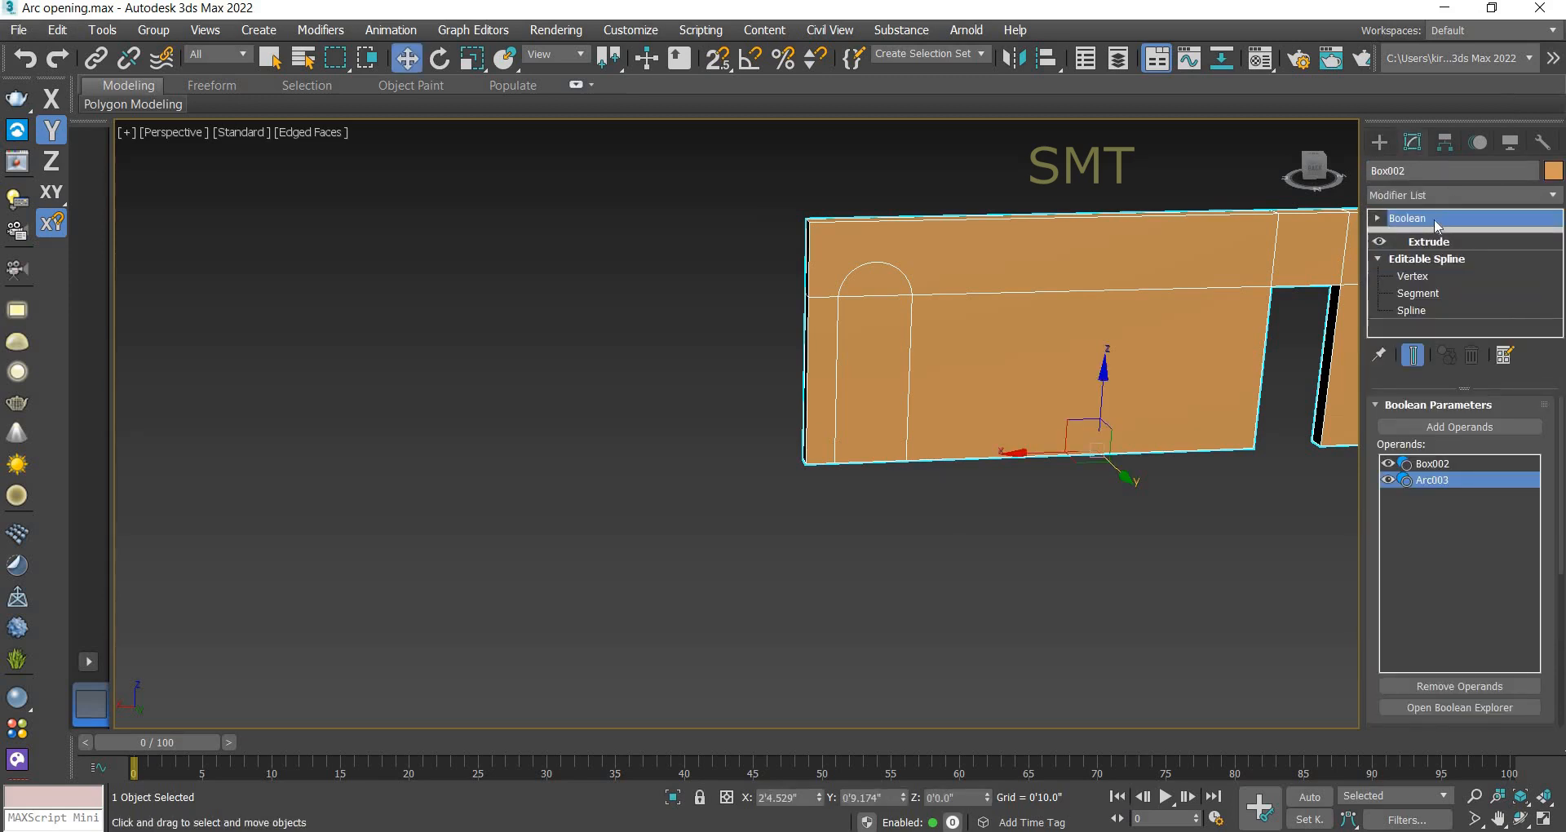
right_click(1437, 226)
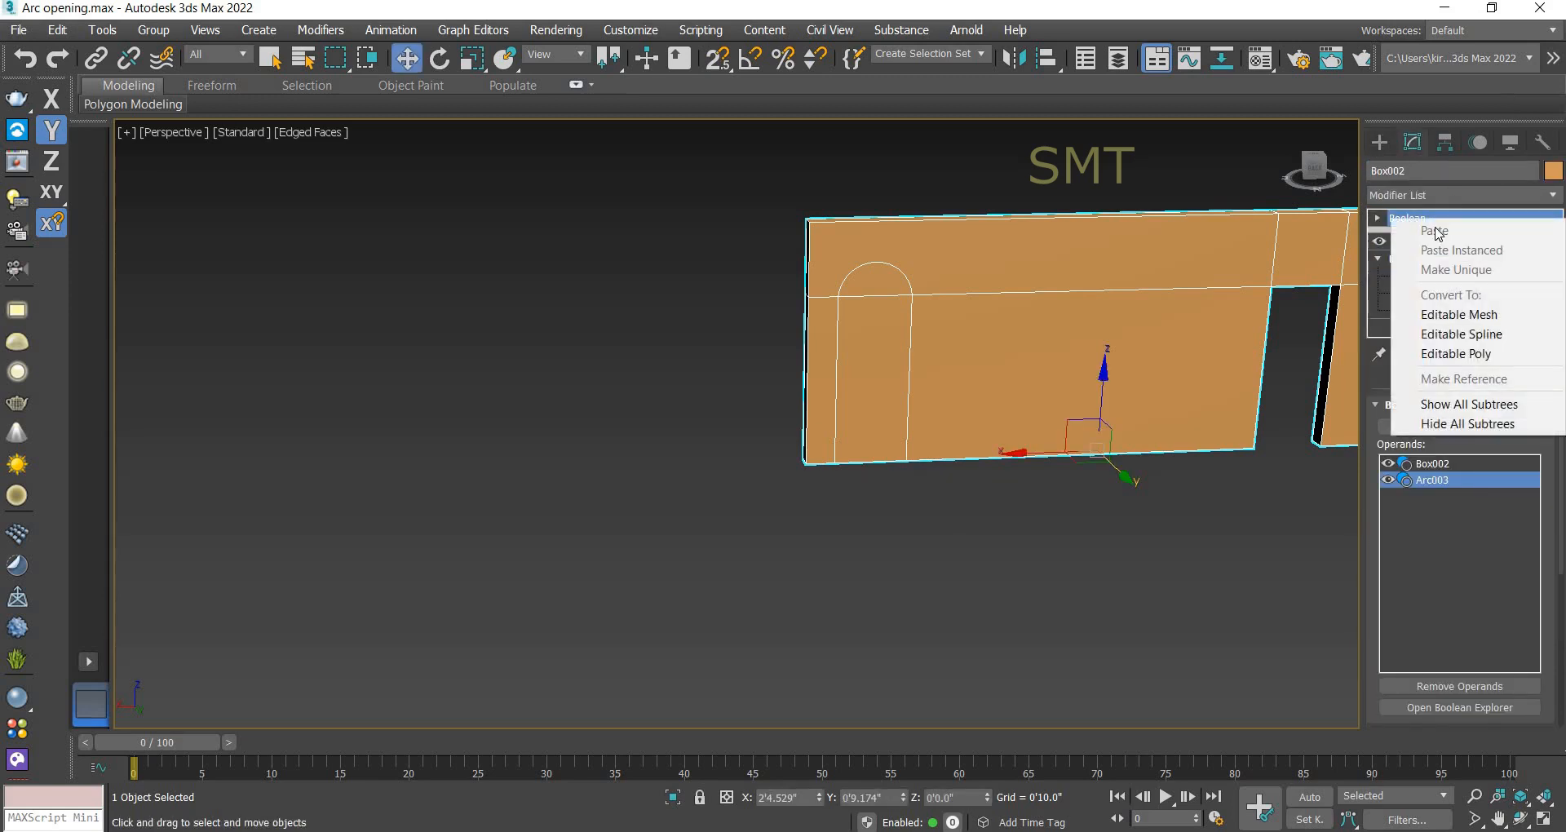
left_click(1480, 357)
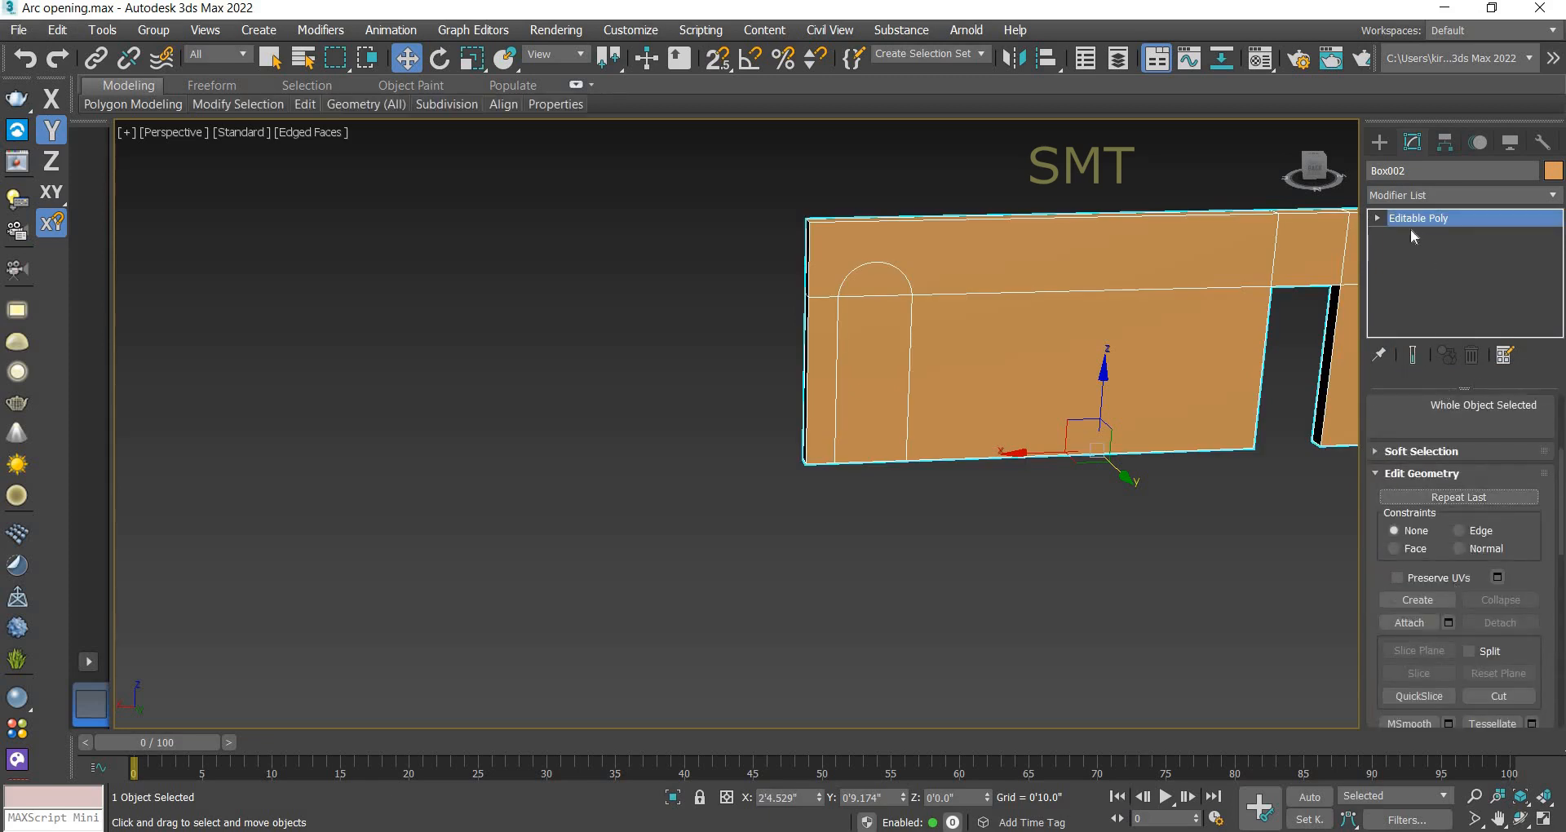
Step: Bridge the imprinted arch polygons on the wall's front and back faces to cut the arched opening through
left_click(1377, 217)
left_click(1415, 286)
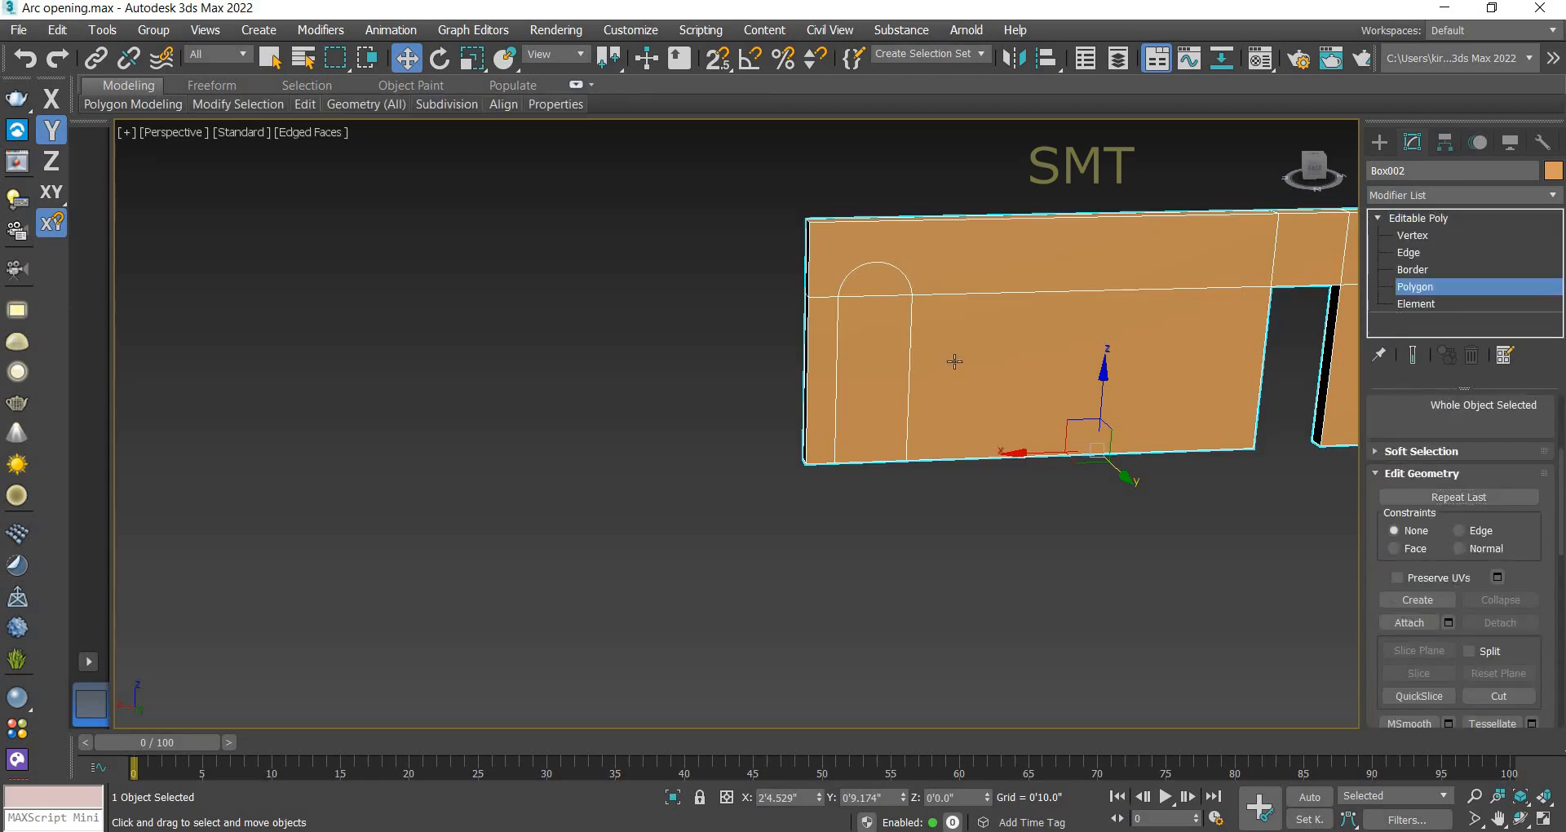
left_click(905, 280)
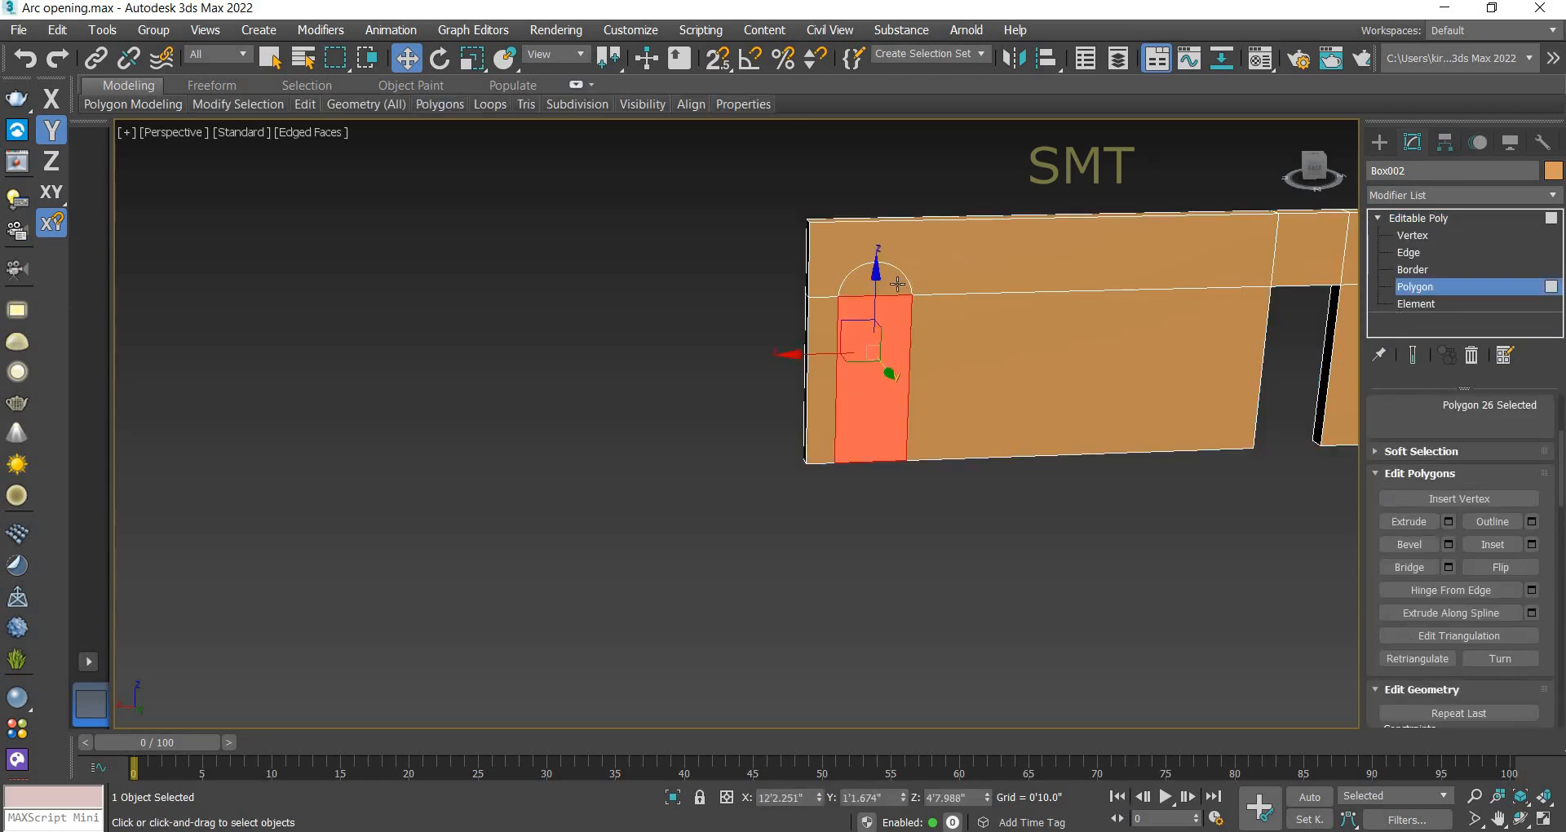
left_click(898, 284, "ctrl")
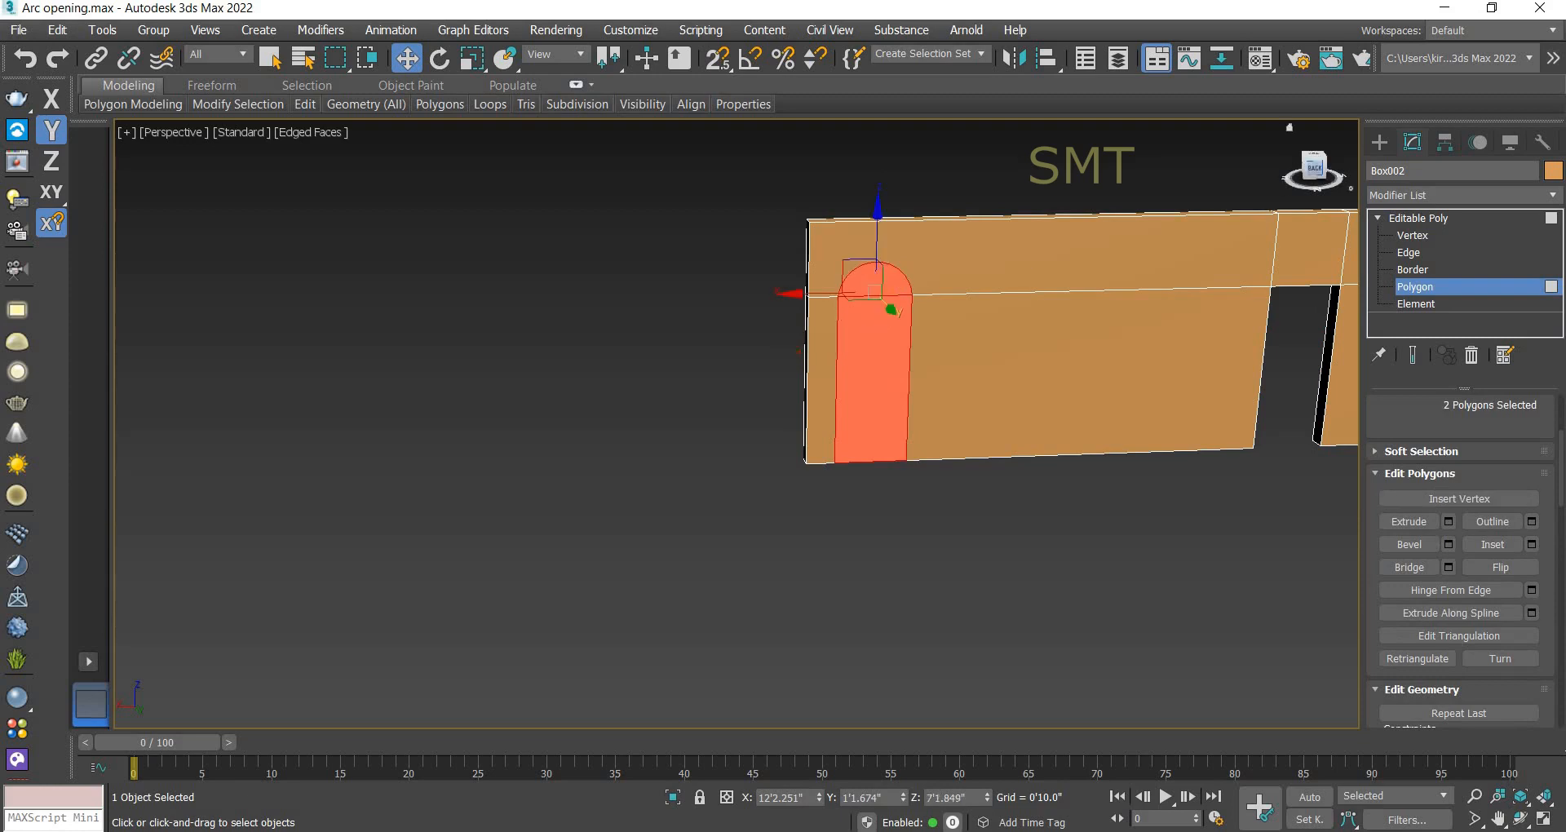
middle_click_drag(897, 284, 981, 431, "alt")
left_click(1000, 425, "ctrl")
left_click(1024, 324, "ctrl")
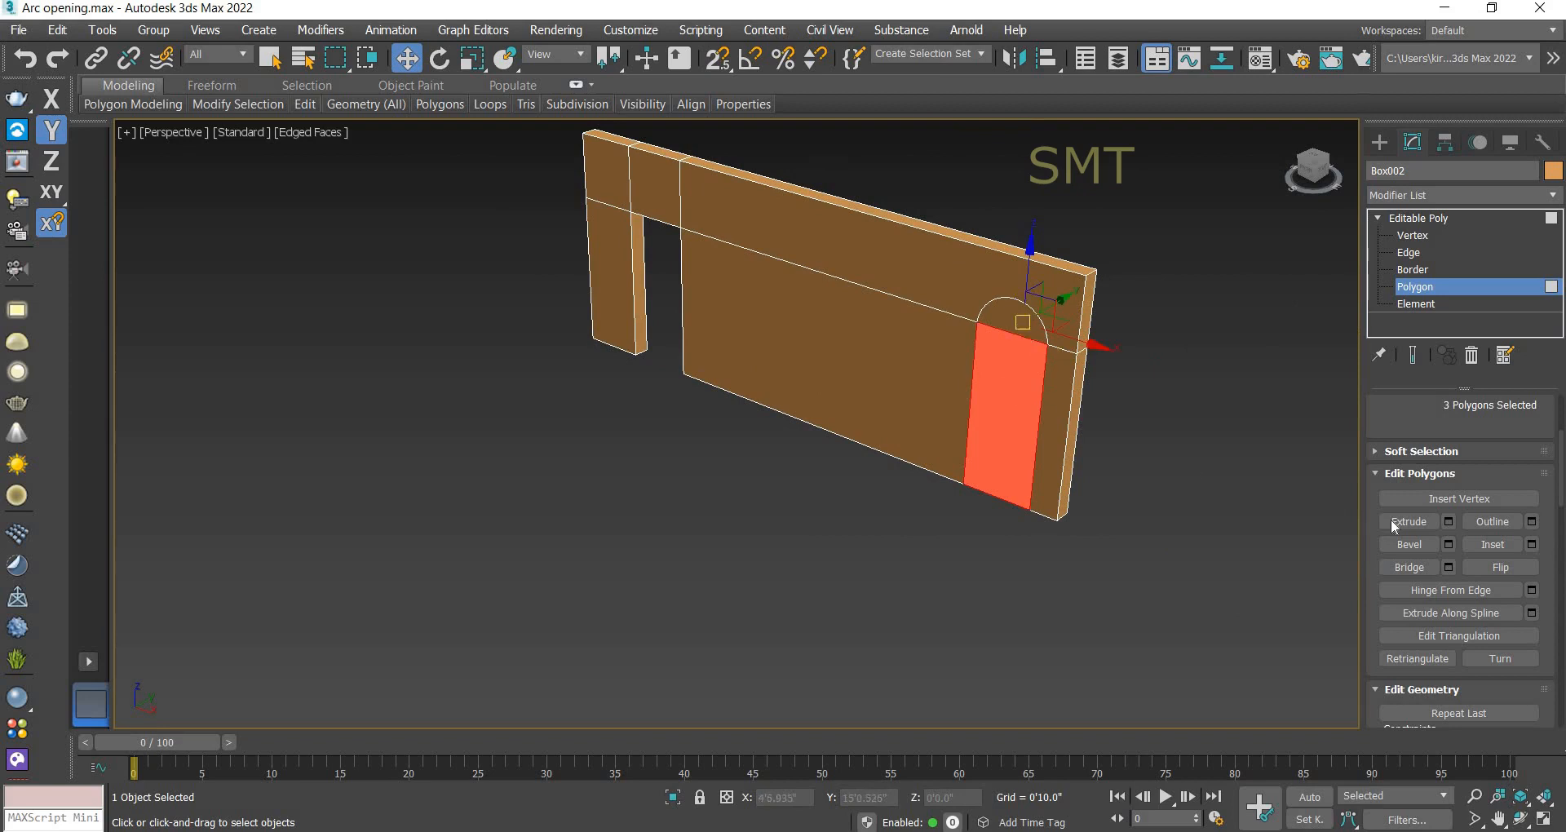
left_click(1422, 563)
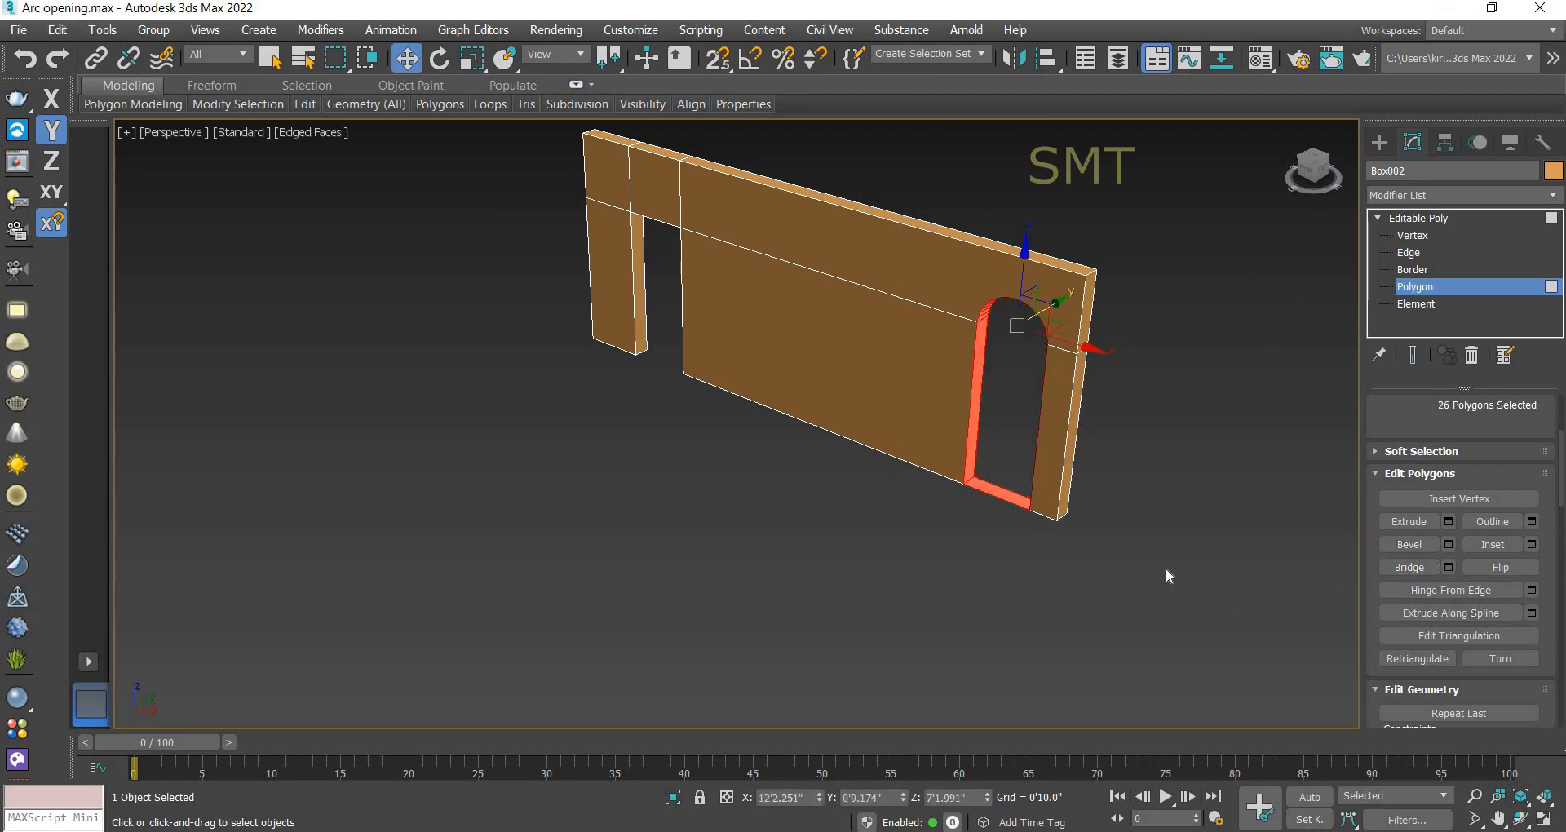
left_click(1028, 563)
scroll(1292, 273, "up", 3)
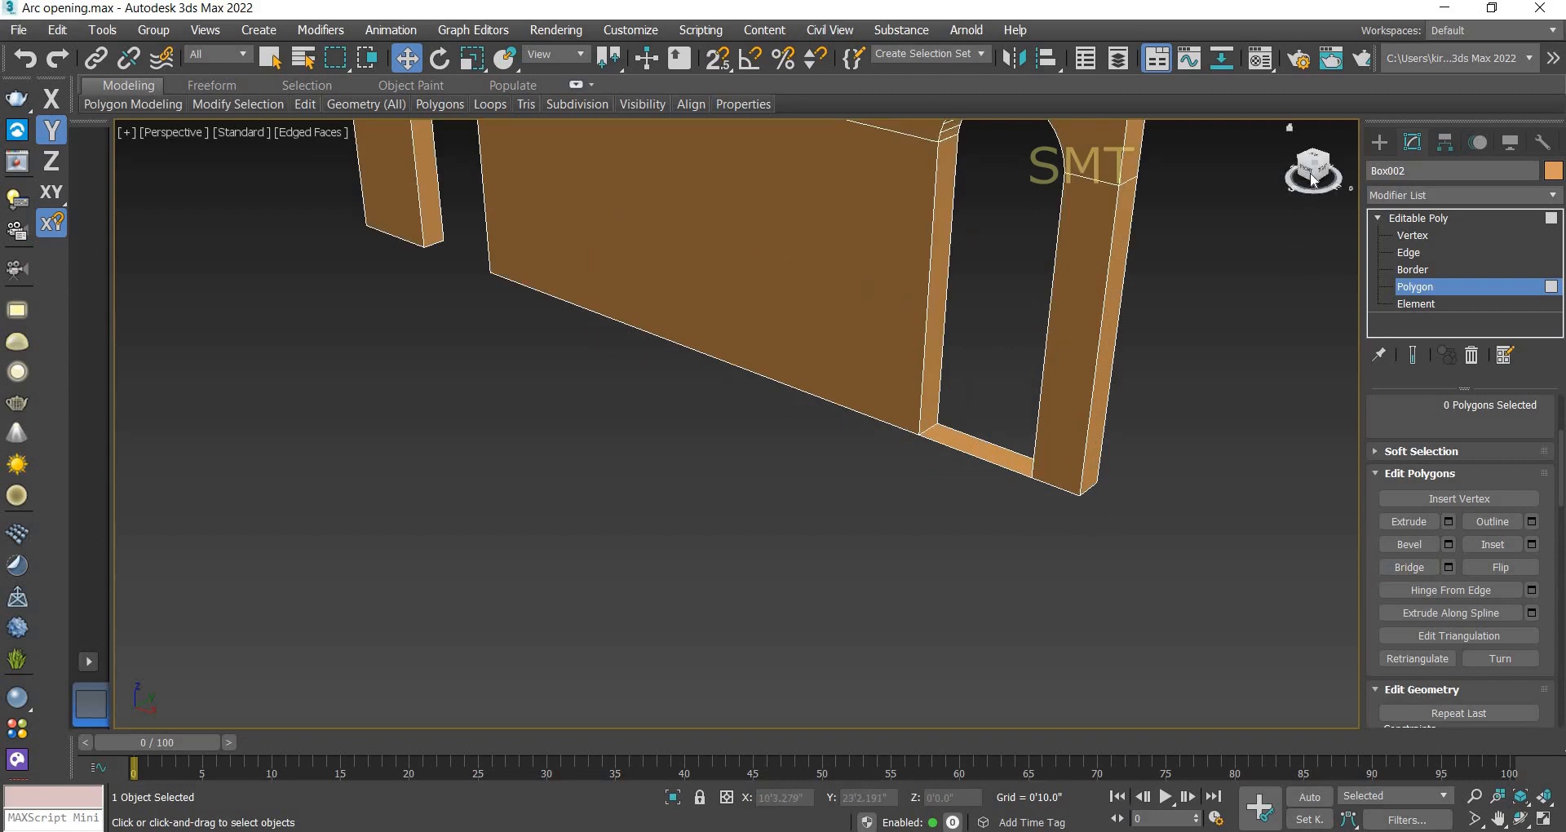
middle_click_drag(1012, 301, 1053, 334, "alt")
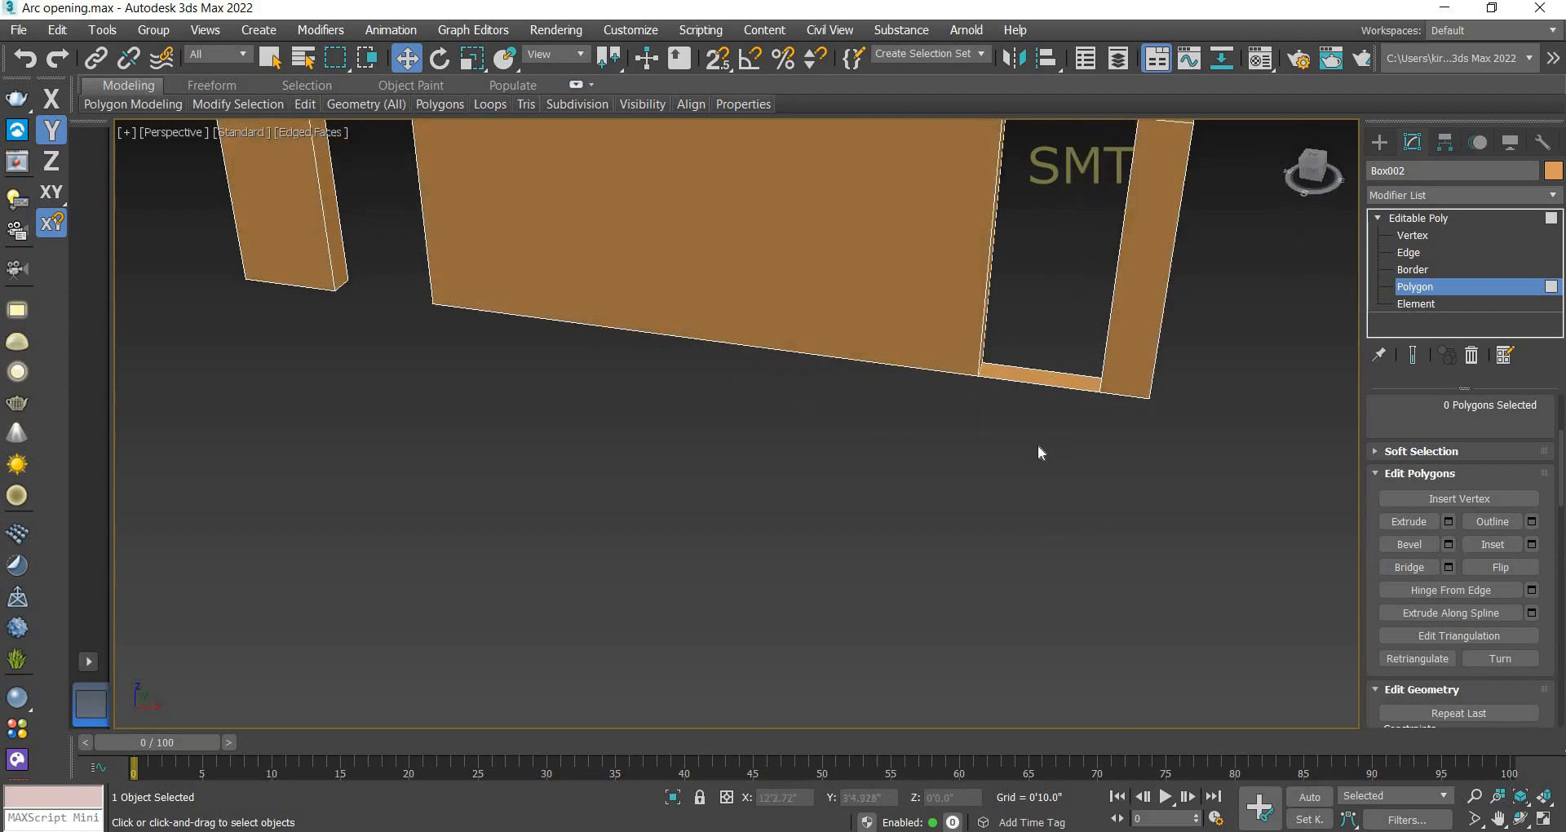
Step: Delete the sill polygon at the bottom of the arched opening and leave the wall's Polygon sub-object level
left_click_drag(1050, 325, 1037, 531)
key("Delete")
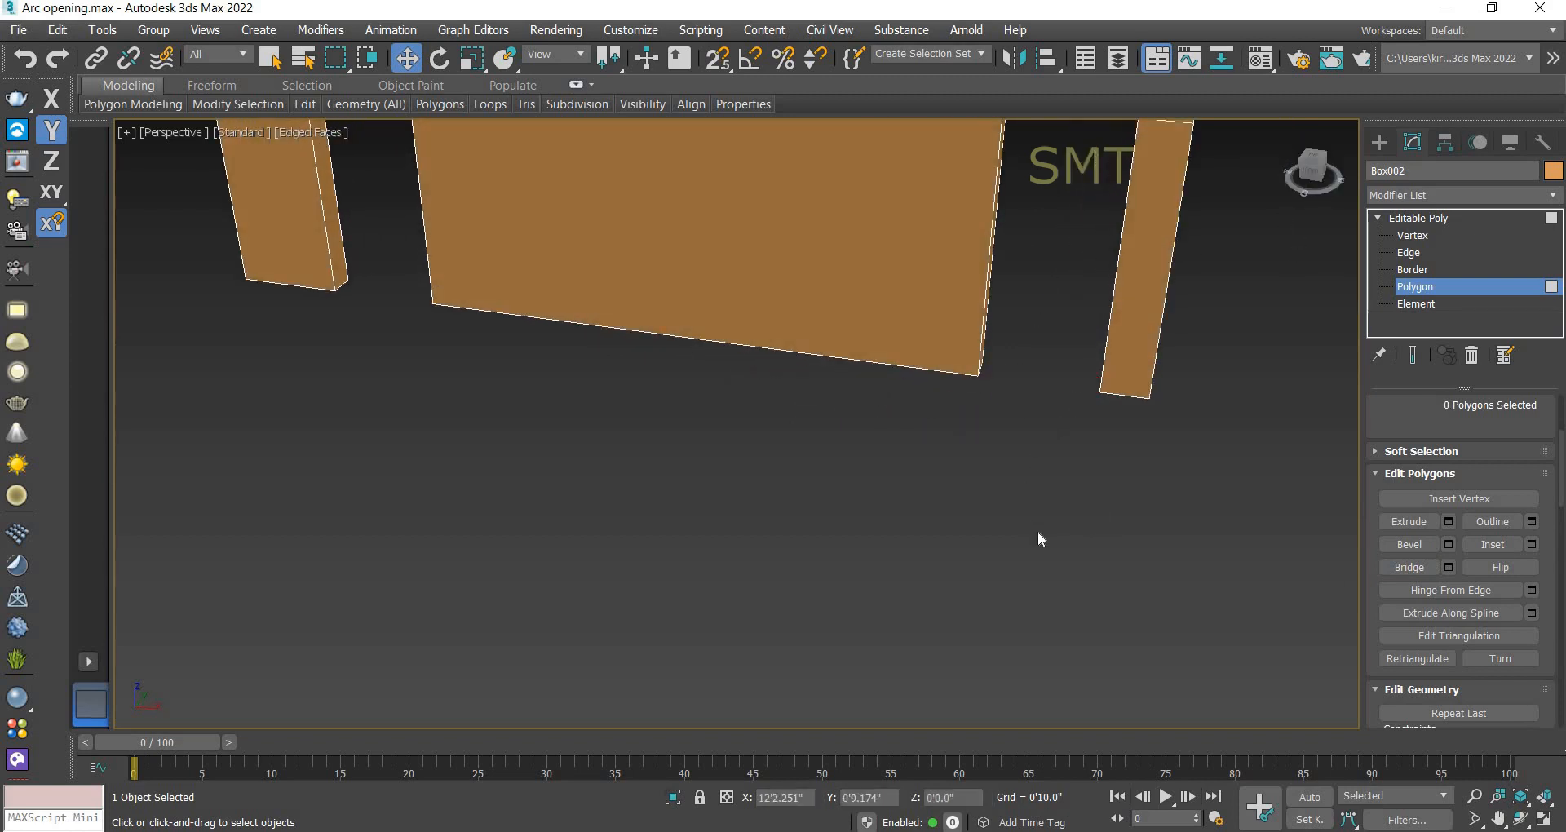
middle_click_drag(742, 365, 951, 369, "alt")
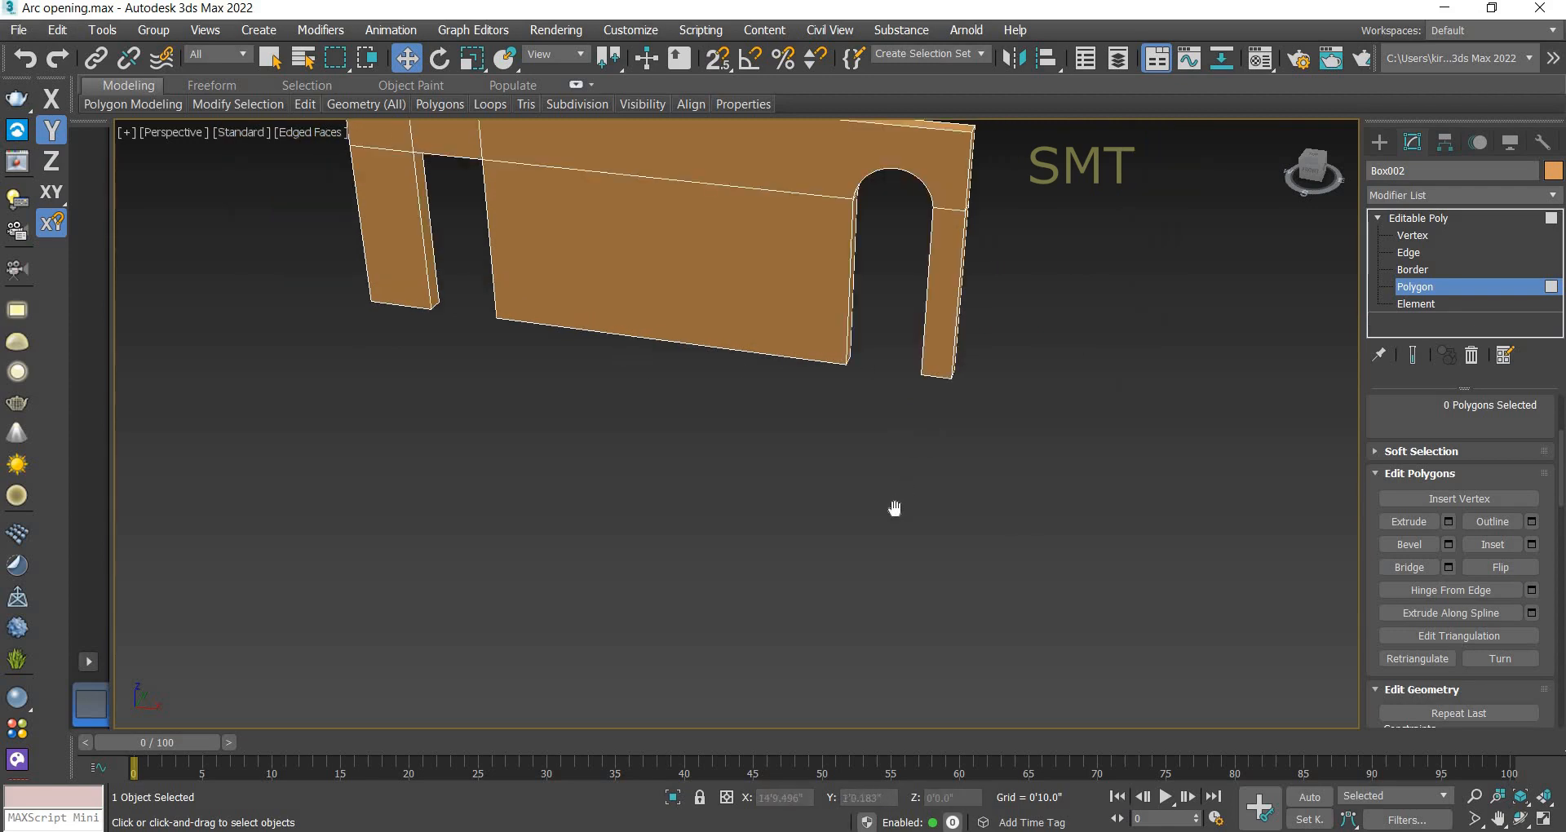
middle_click_drag(895, 507, 857, 307, "alt")
scroll(857, 300, "up", 6)
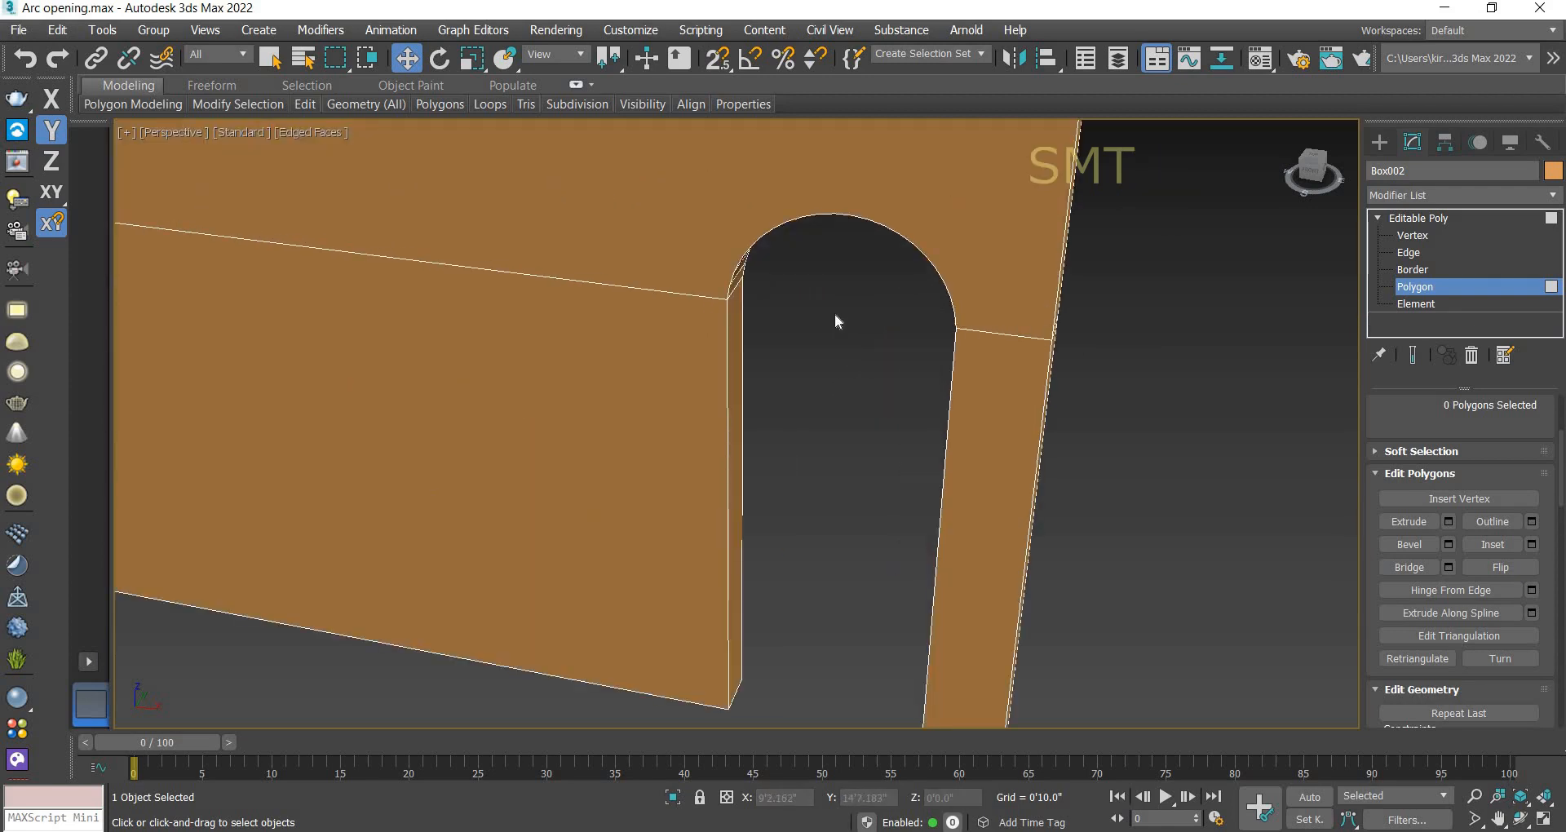
scroll(834, 318, "down", 8)
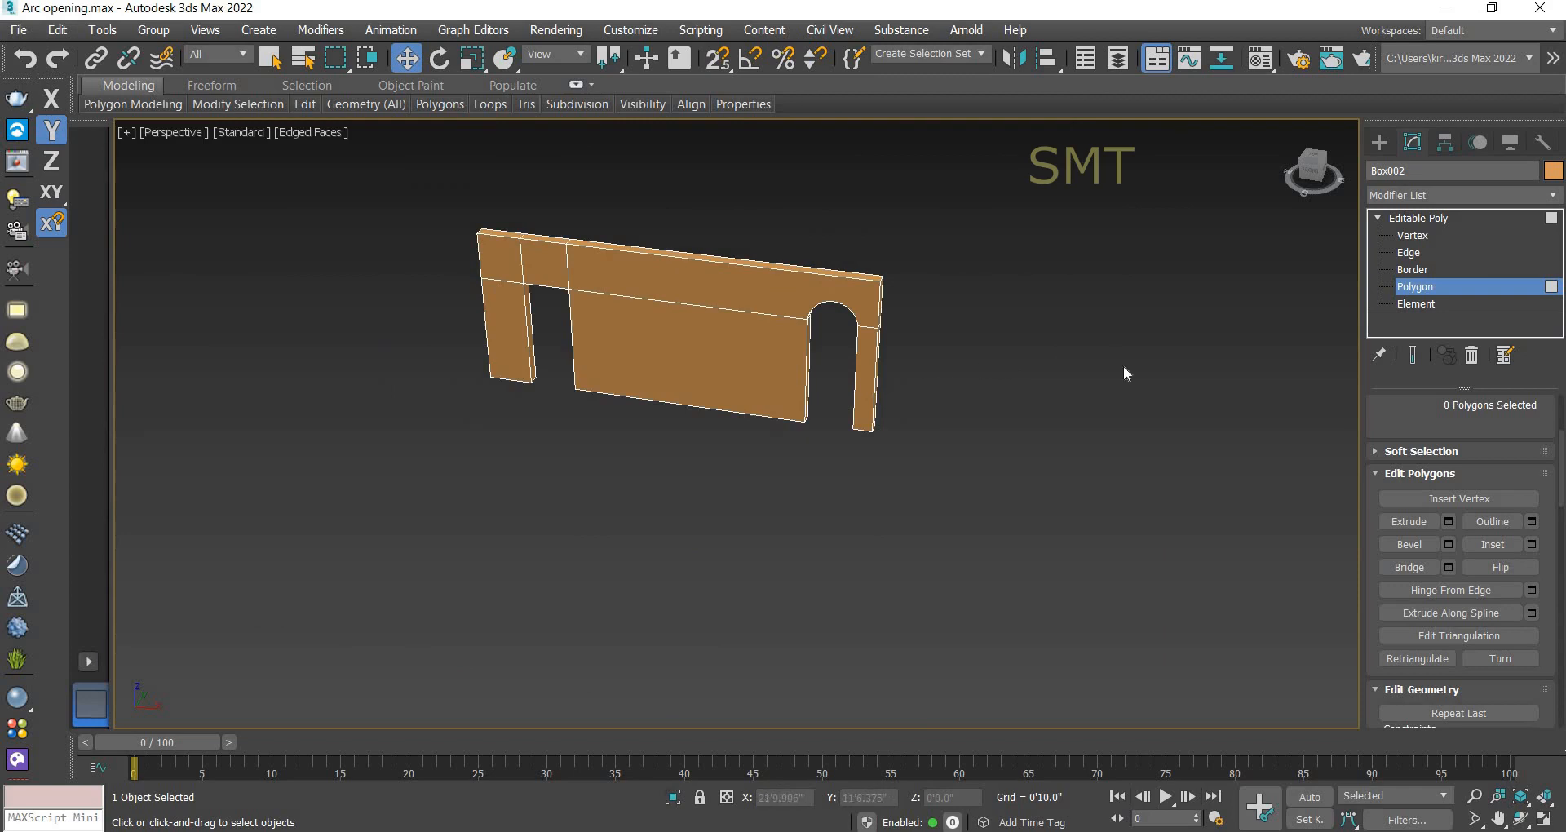
middle_click_drag(1123, 367, 1034, 394)
left_click(1419, 218)
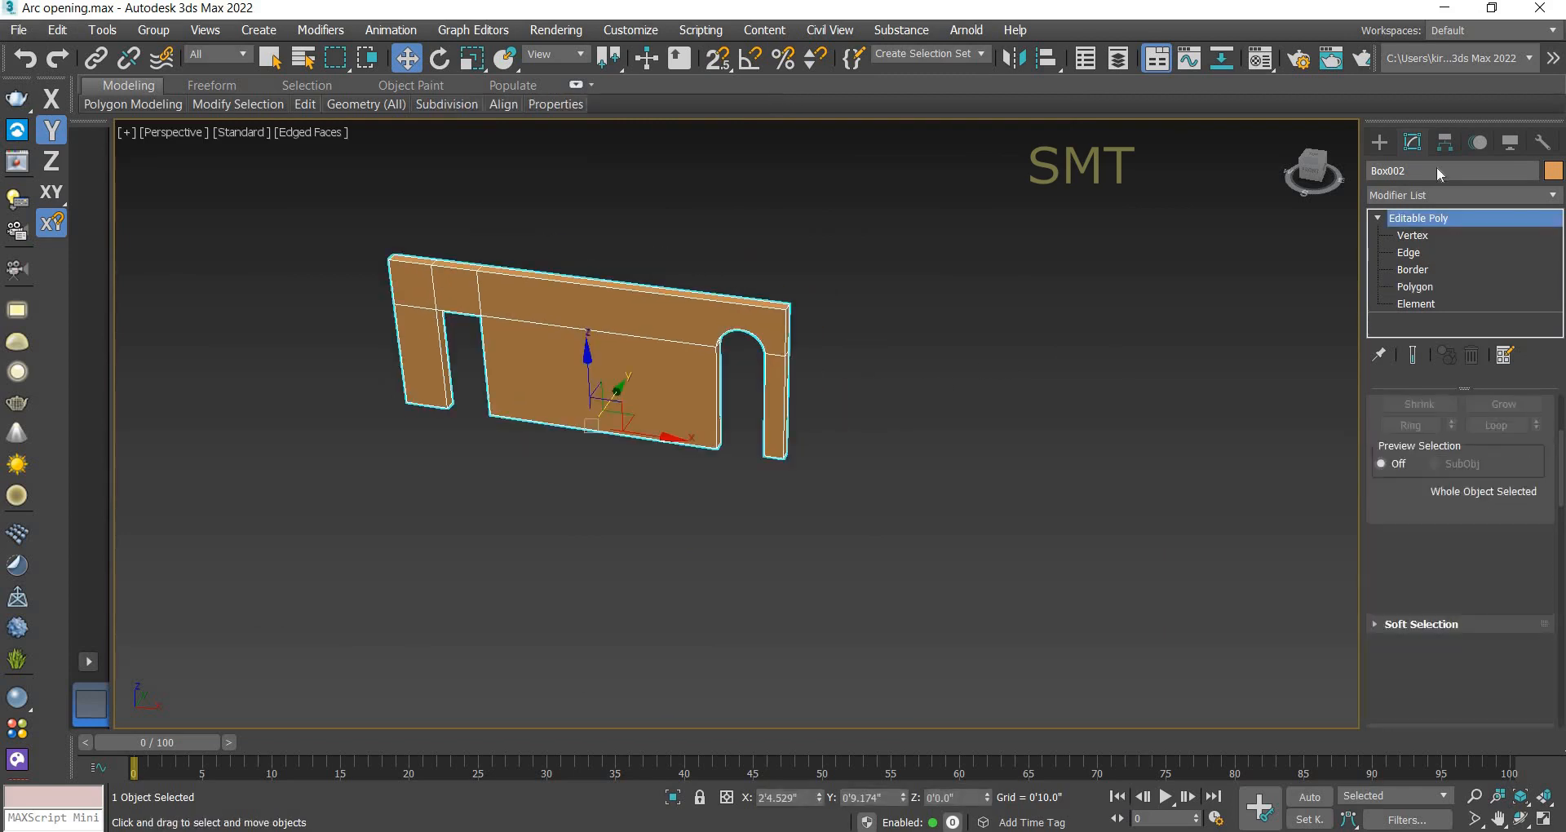
Step: Draw an End-End-Middle arc beside the wall in the Top view with grid snapping on, bulging downward, about 8'9.5" in radius
left_click(1379, 142)
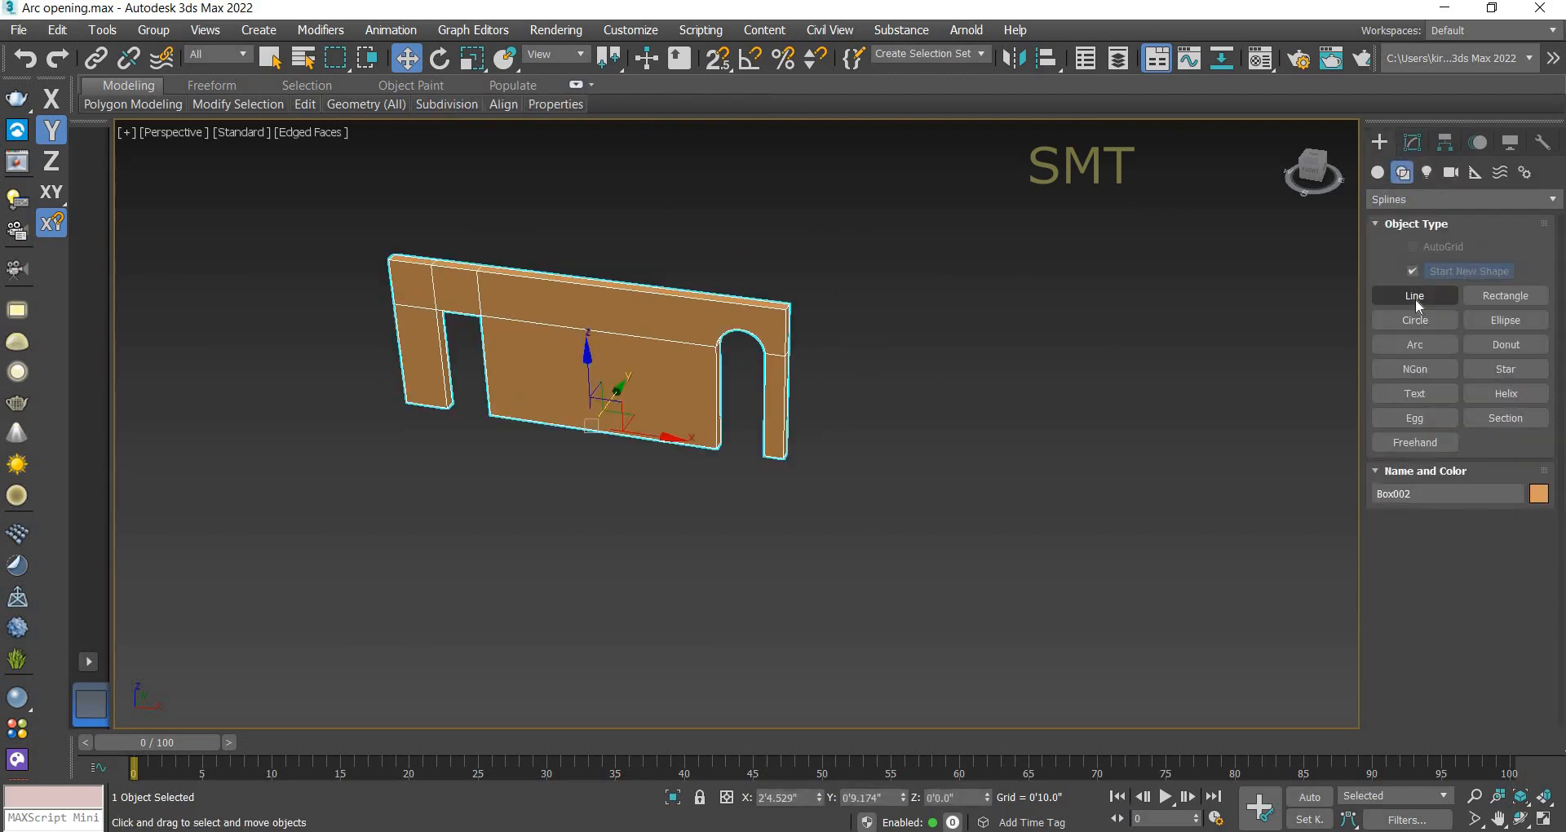
key("t")
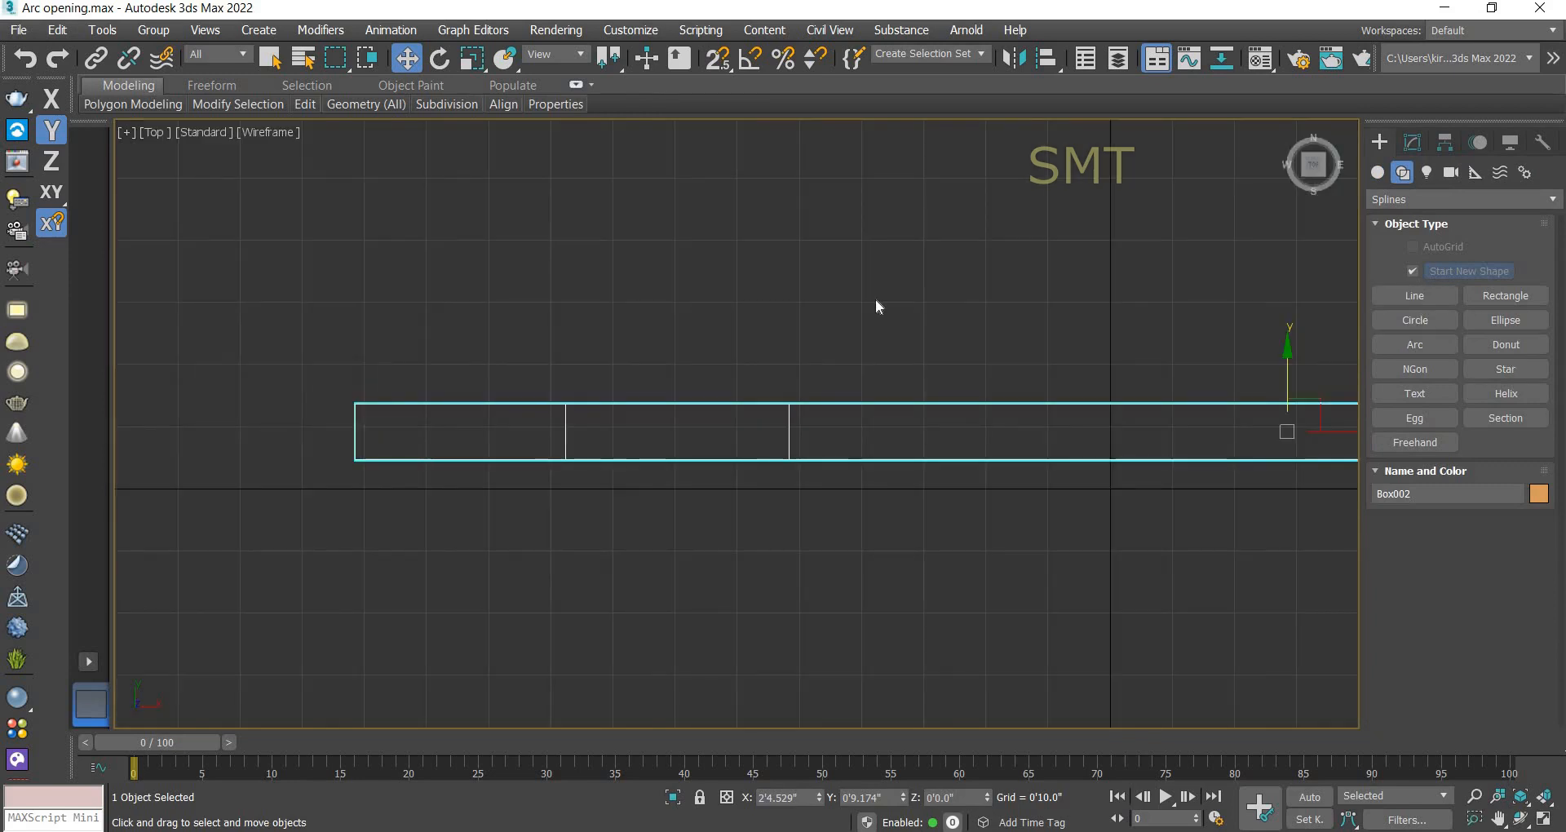
scroll(874, 298, "down", 5)
middle_click_drag(632, 346, 234, 360)
middle_click_drag(1147, 349, 794, 363)
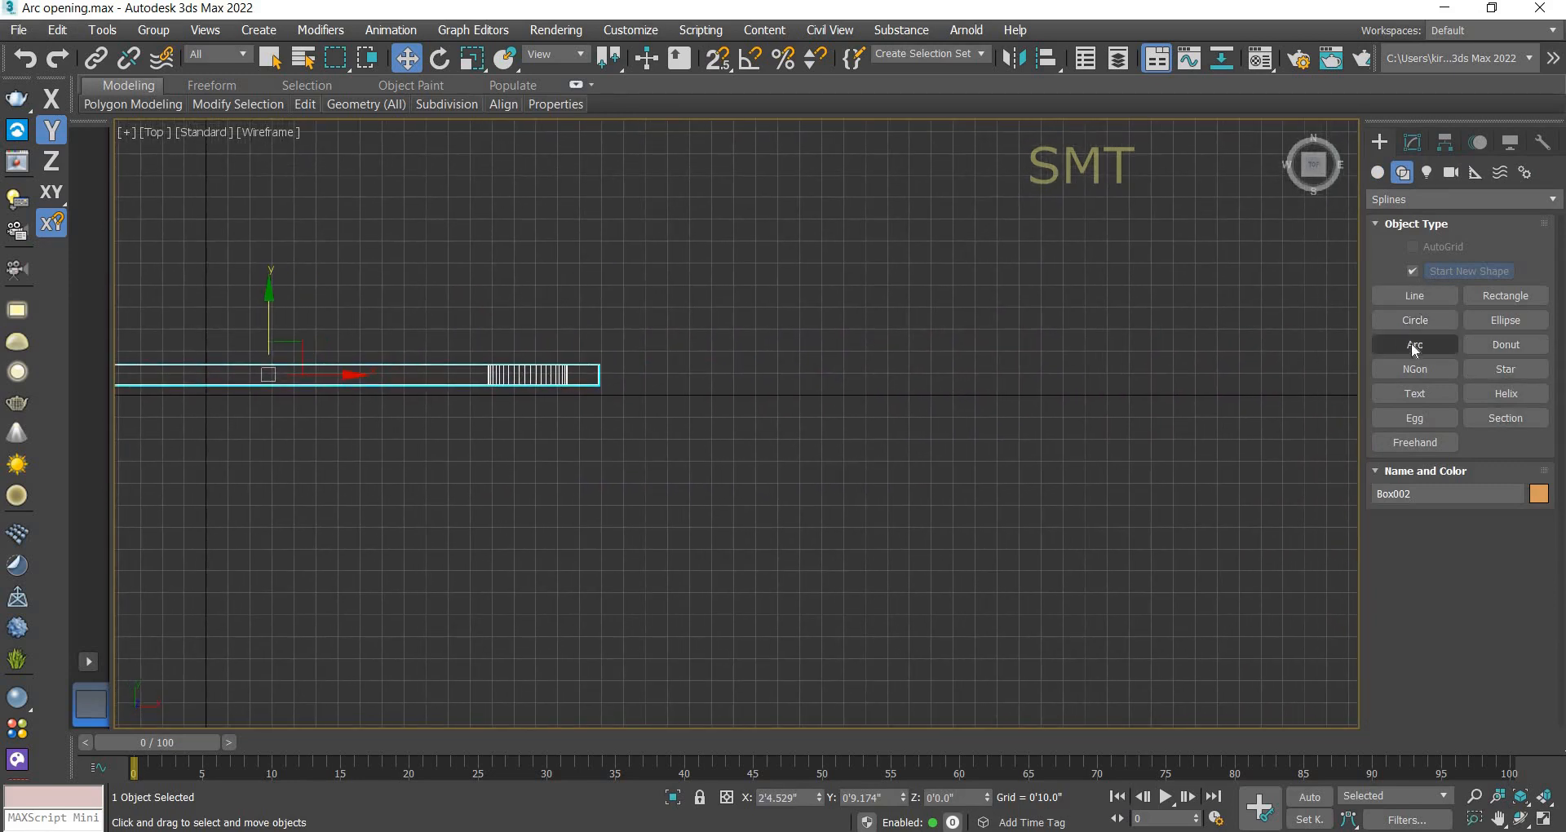
left_click(1413, 342)
left_click(709, 58)
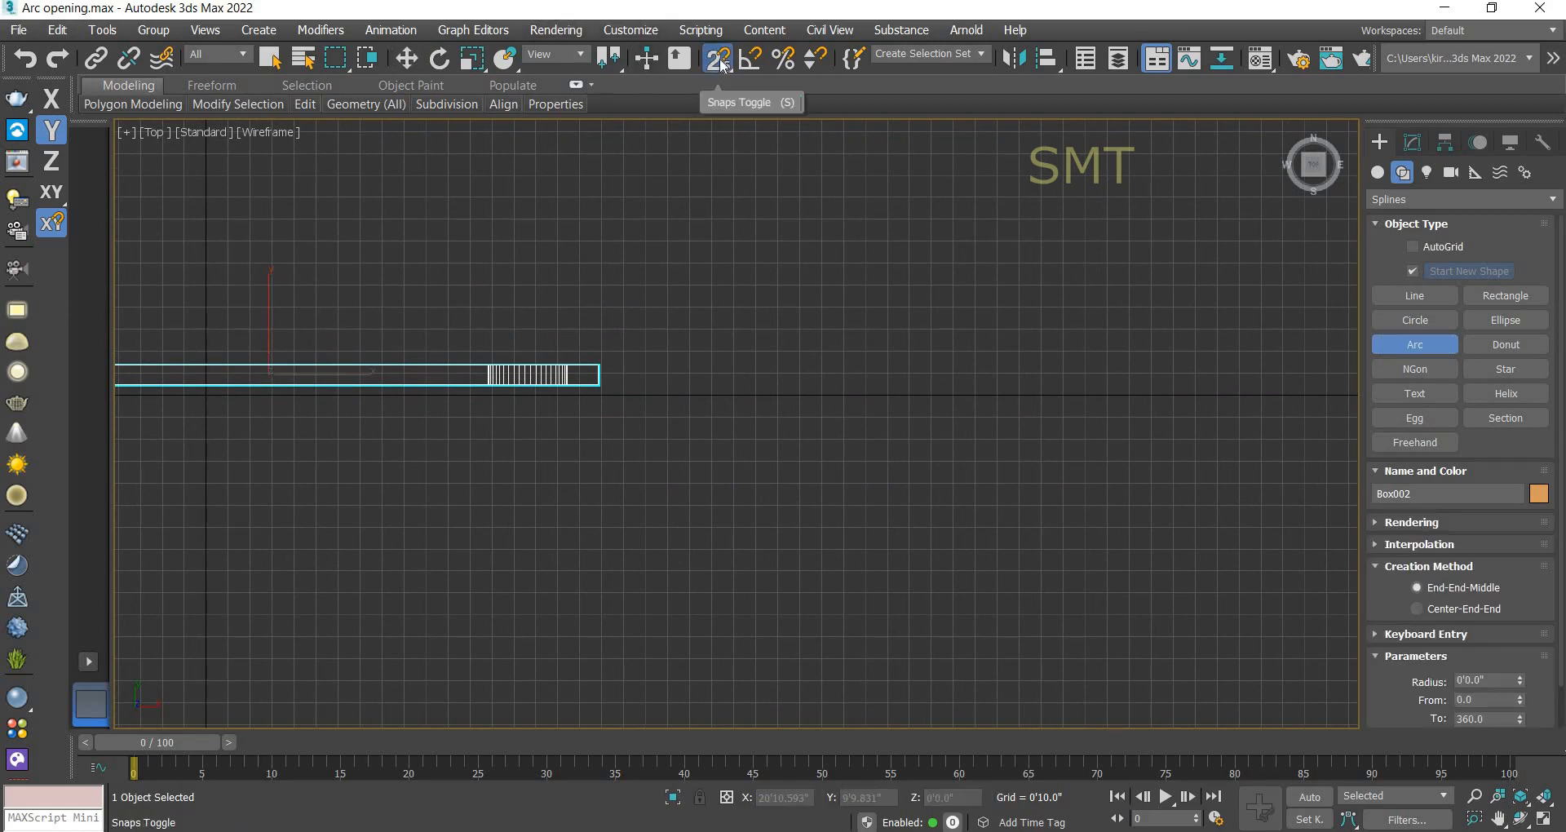
right_click(721, 63)
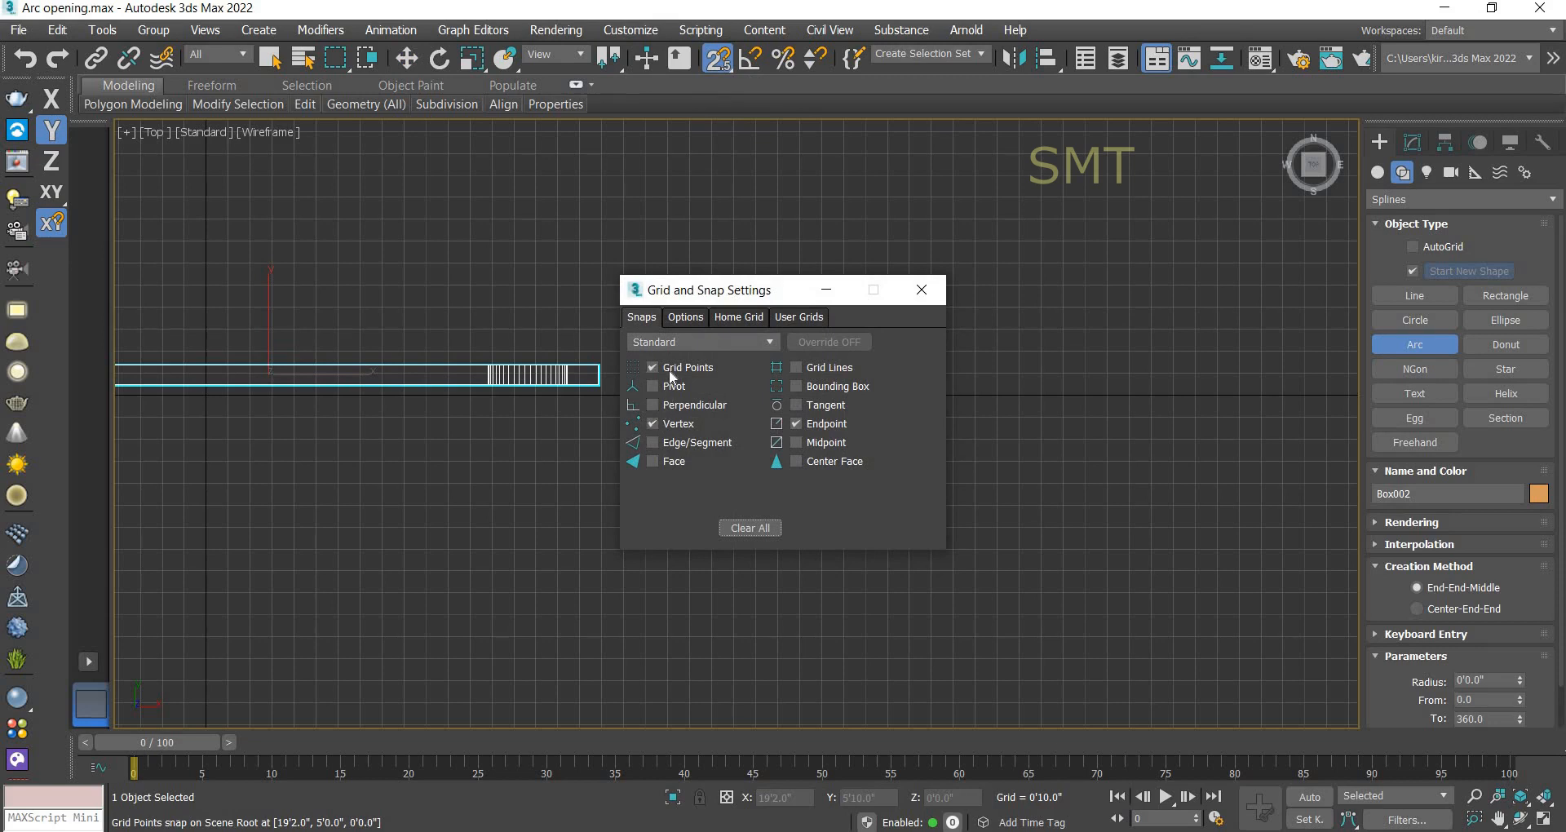
left_click(922, 288)
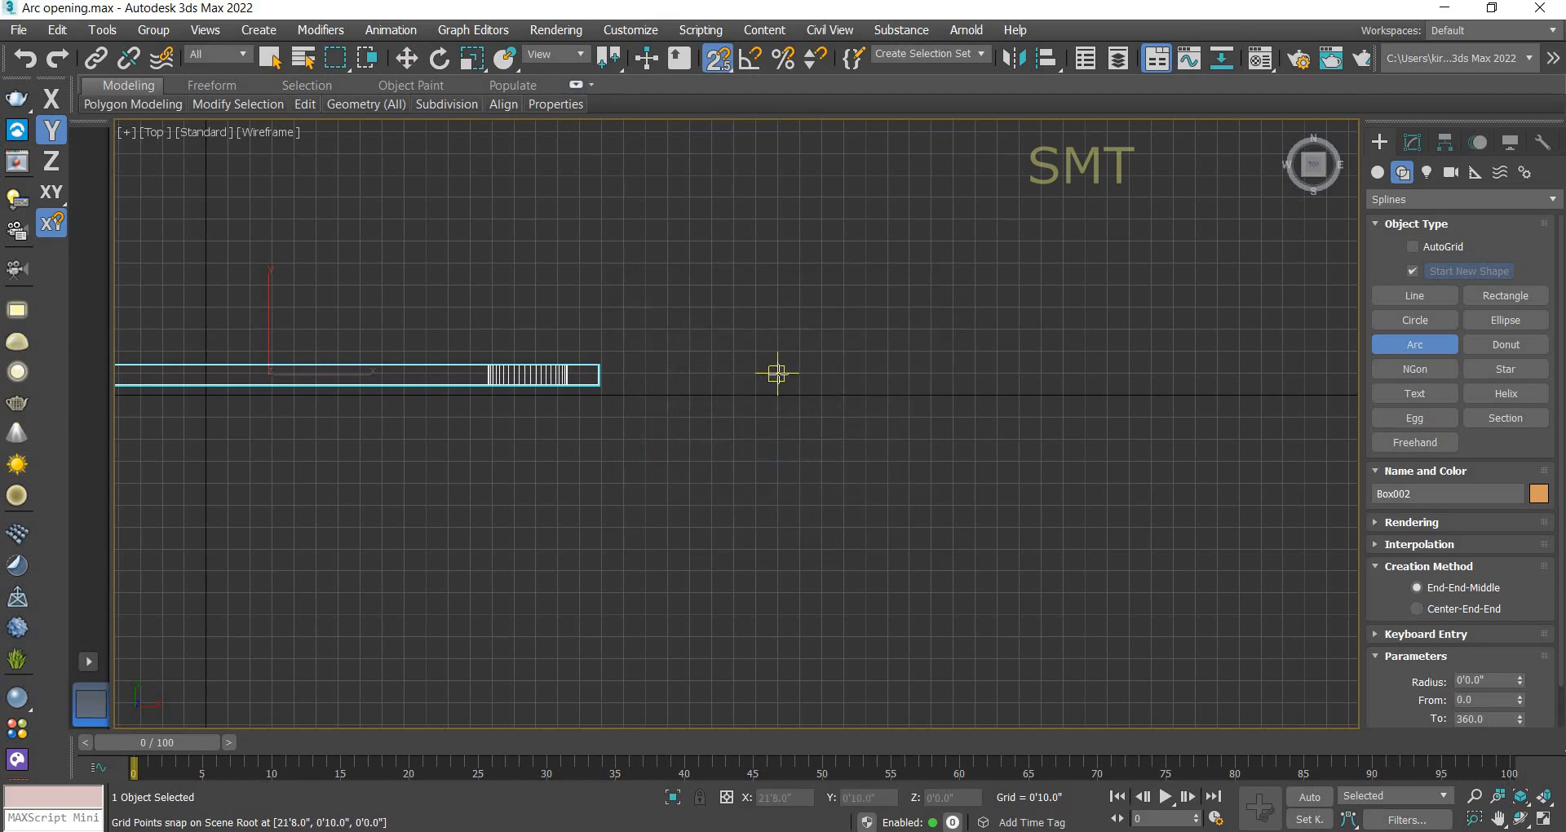
left_click_drag(776, 372, 1173, 374)
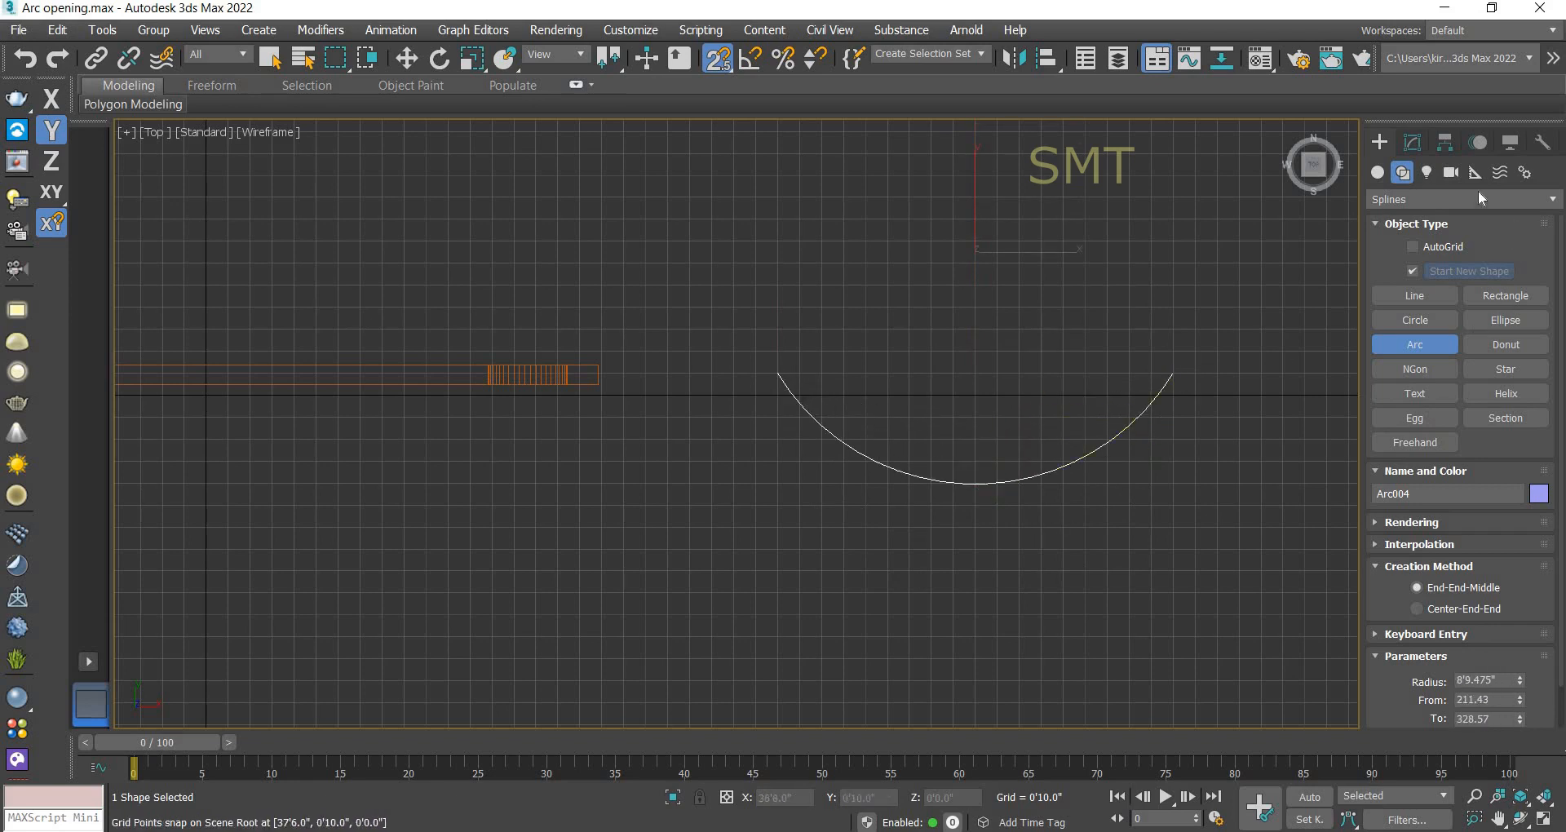
Step: Convert the arc to an Editable Spline and select its curve at Spline level
left_click(1414, 143)
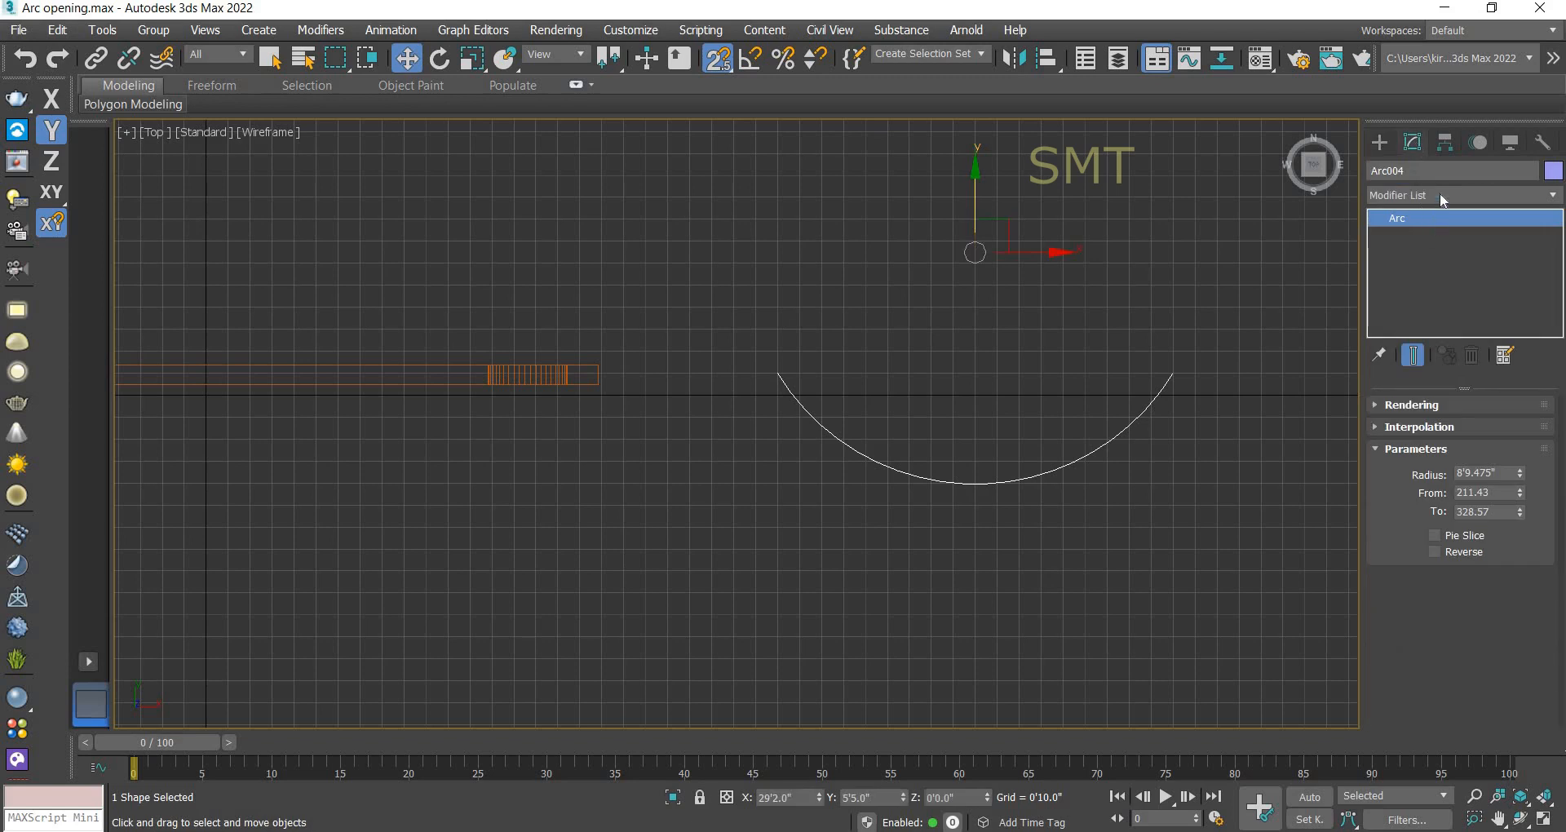
right_click(1432, 217)
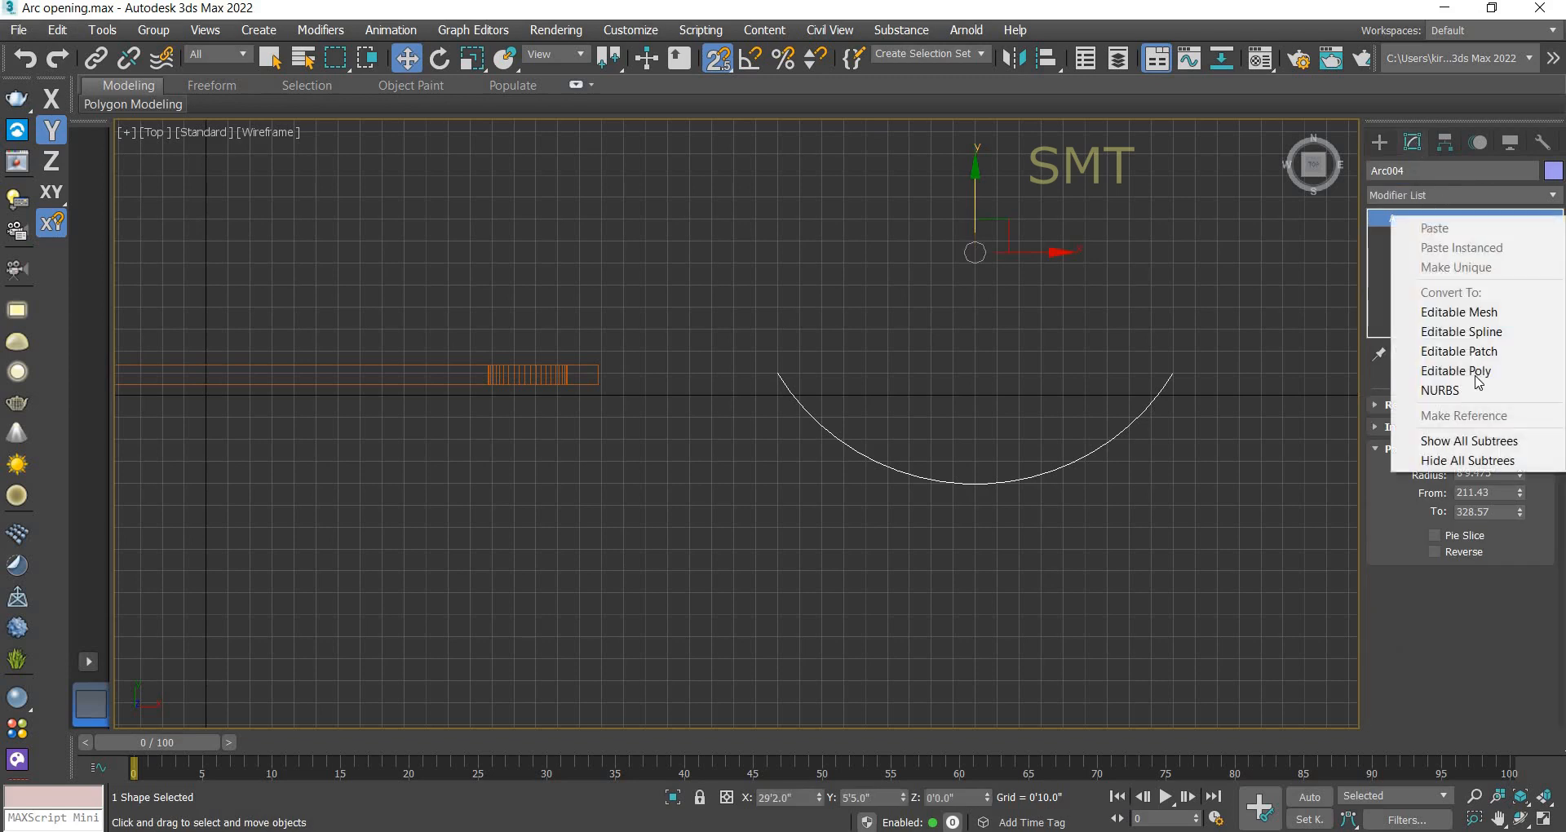
left_click(1493, 338)
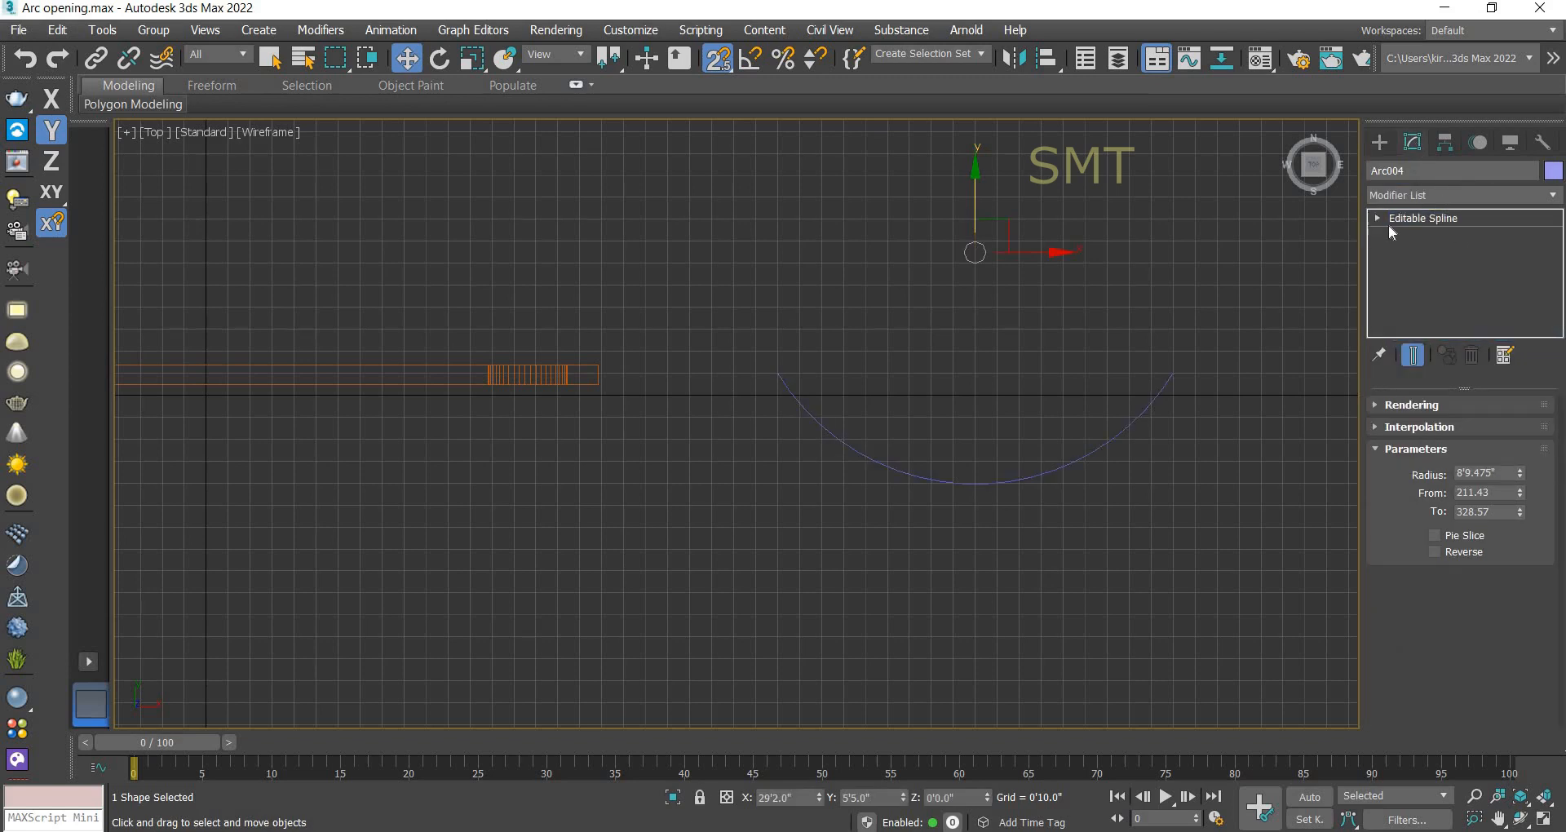
left_click(1482, 478)
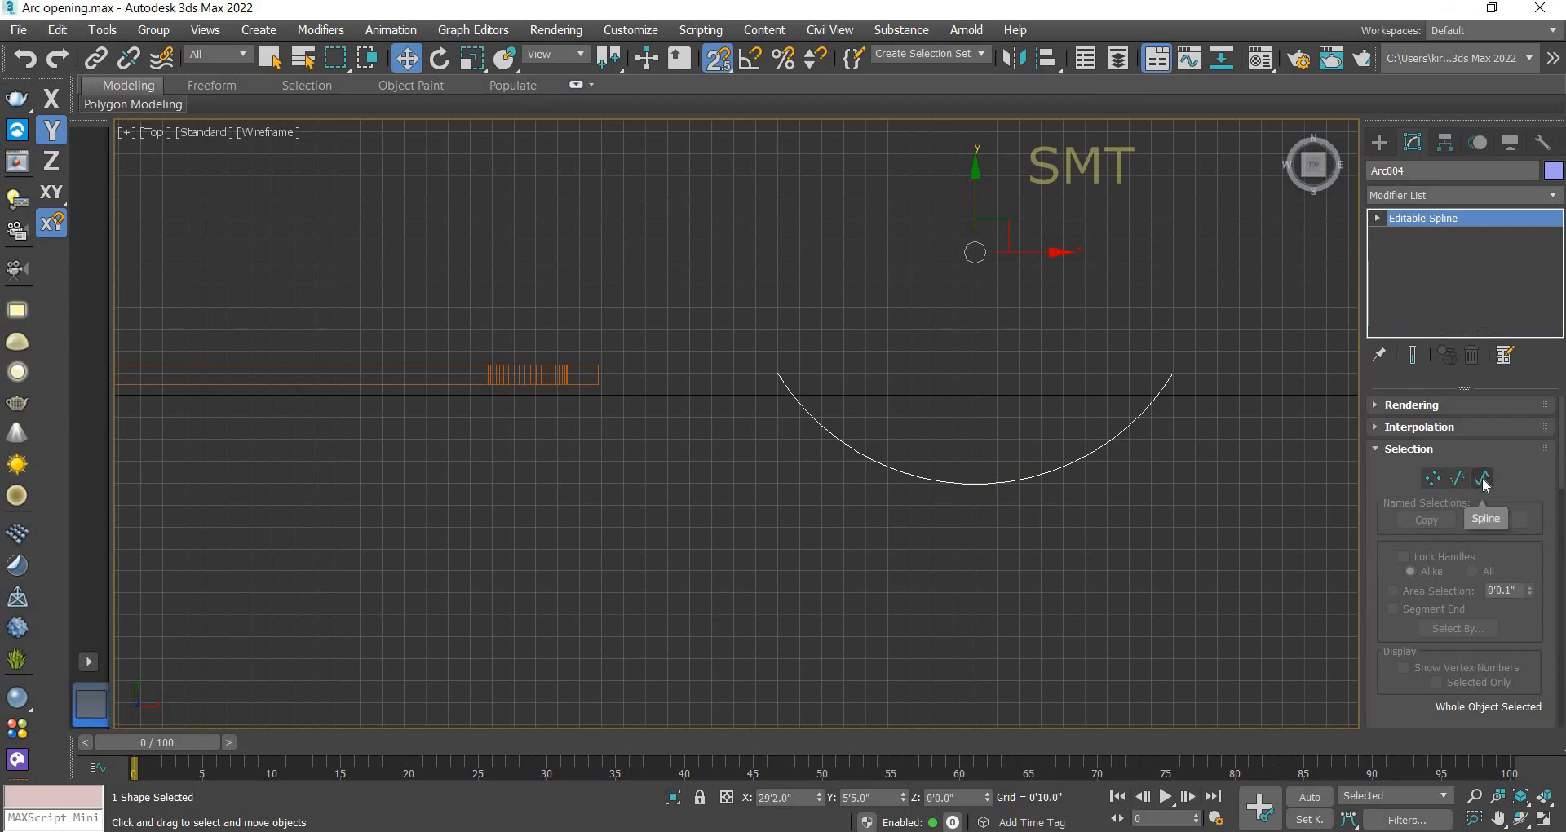
left_click(1101, 453)
scroll(1554, 577, "down", 3)
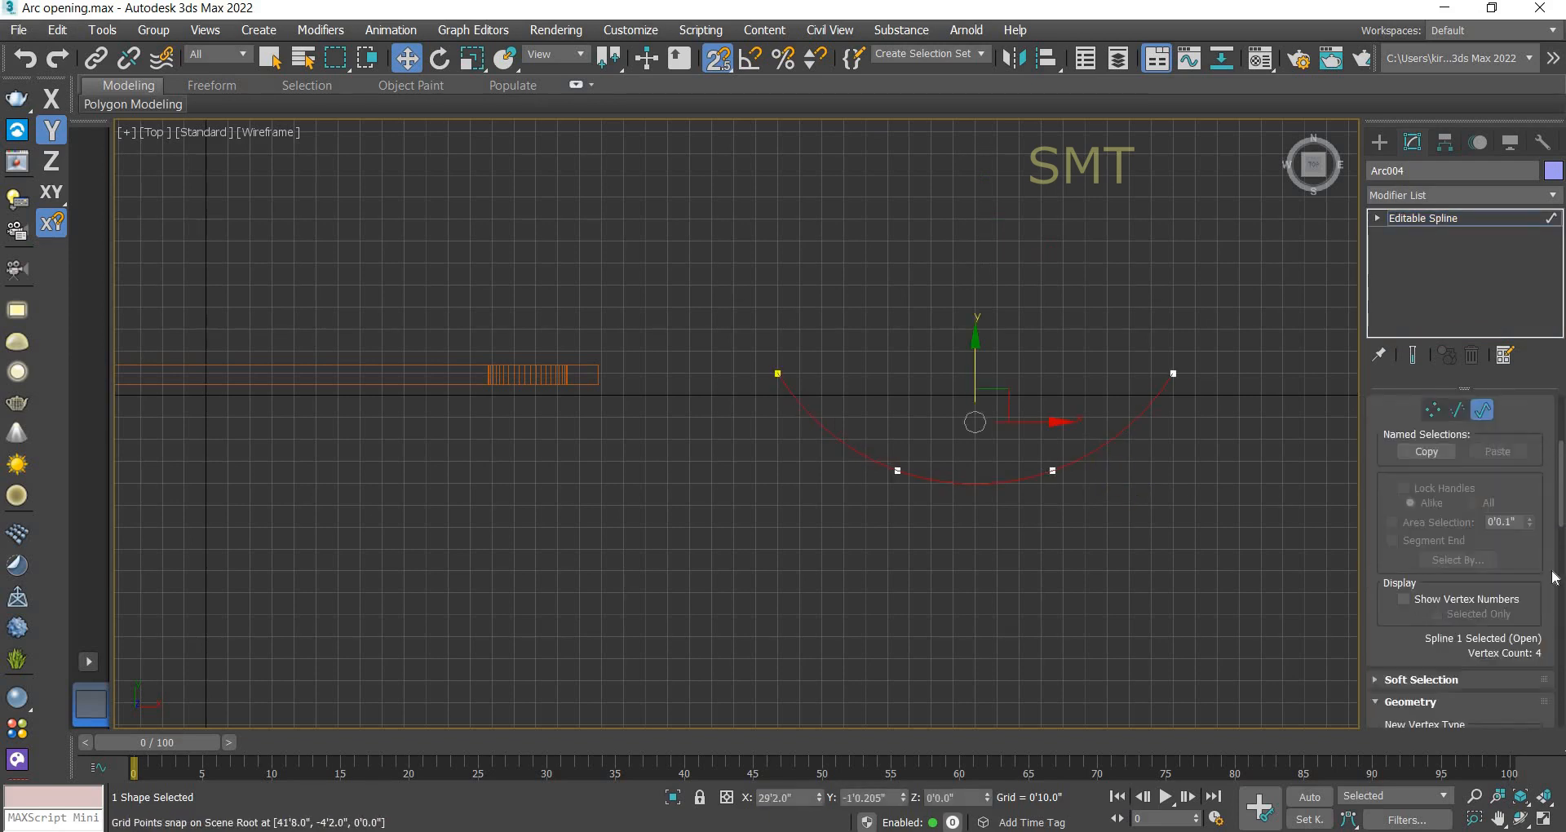
scroll(1554, 577, "down", 10)
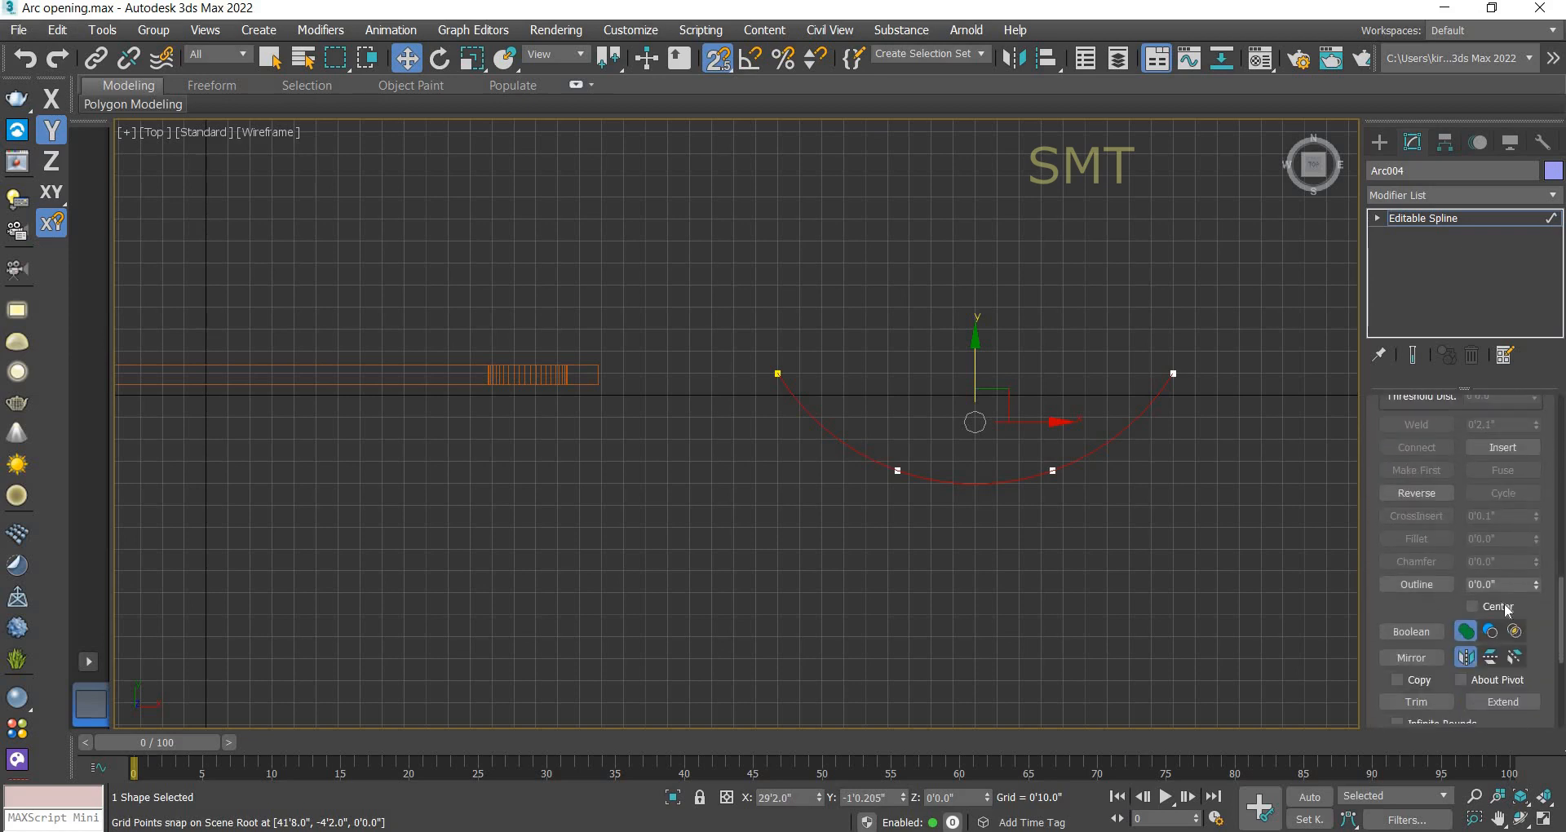
Step: Try outlining the arc spline by 6", and undo the outline
left_click(1486, 584)
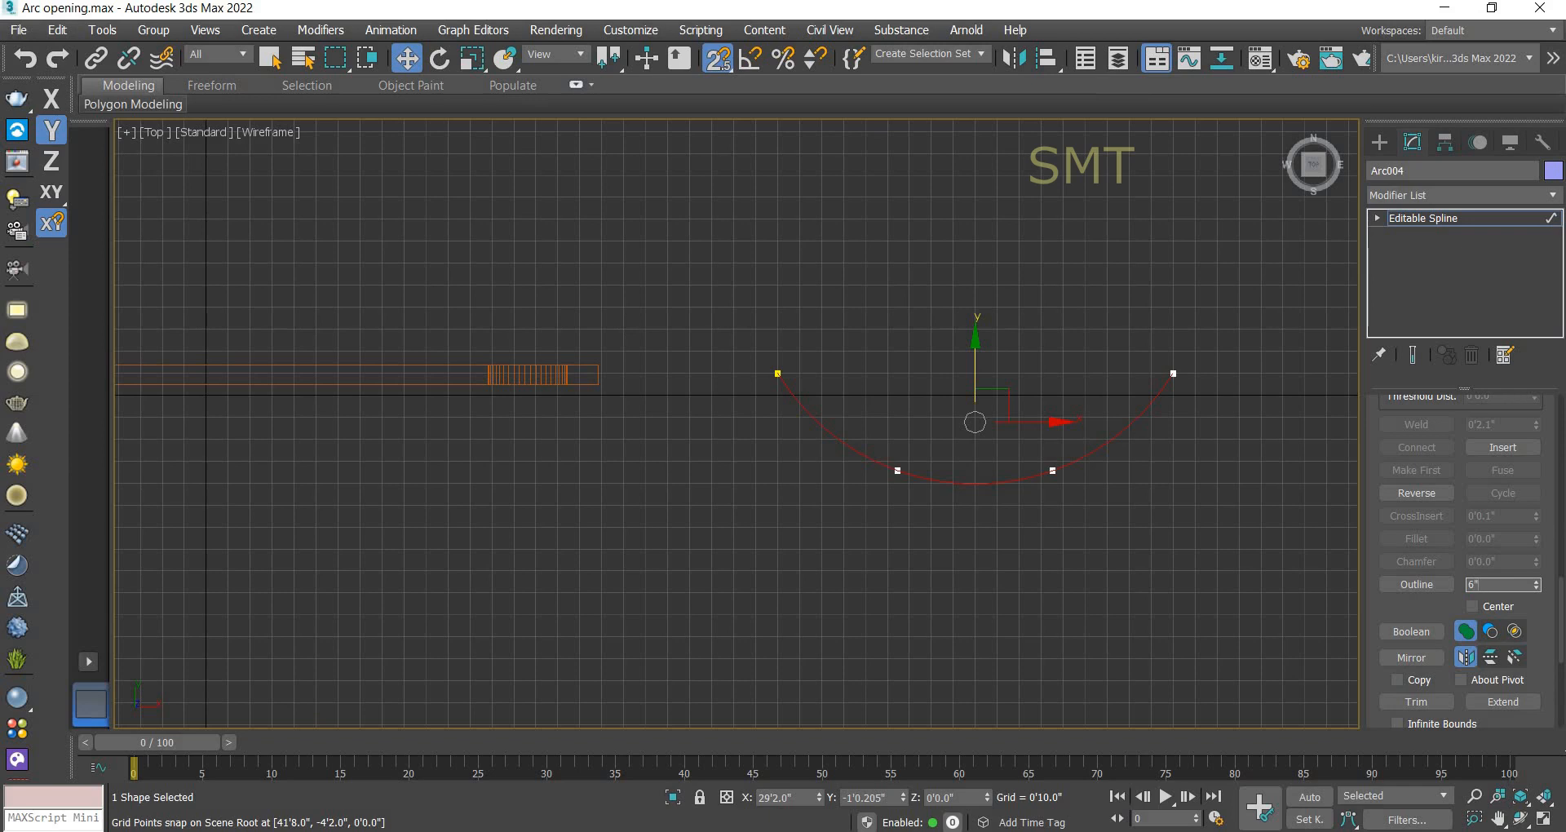
type("6\"")
key("Return")
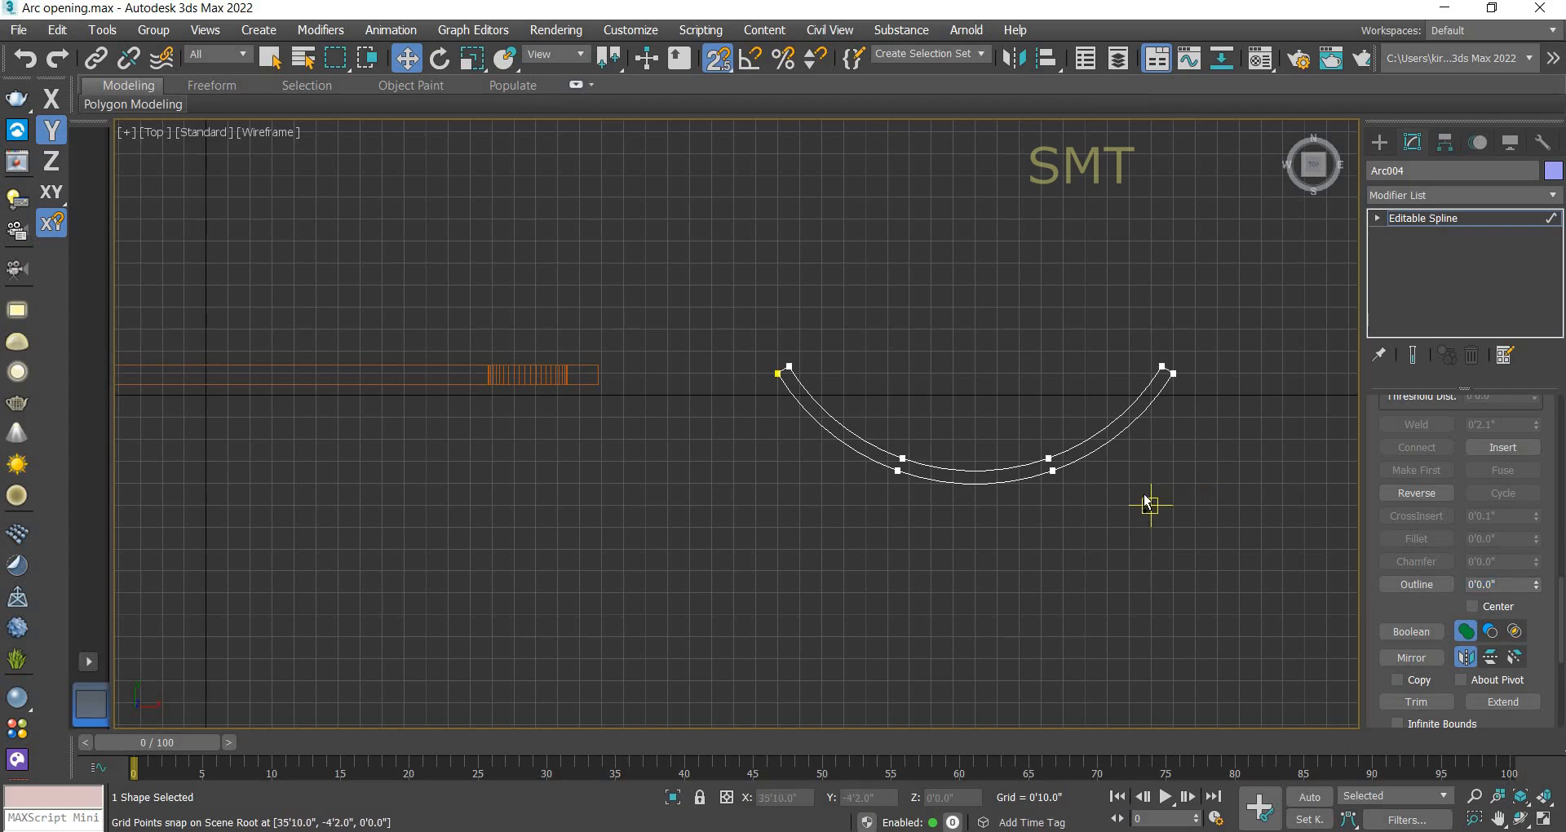
key("ctrl+z")
Step: Outline the arc spline by 9" to form a closed curved-wall profile and leave Spline level
left_click(1389, 589)
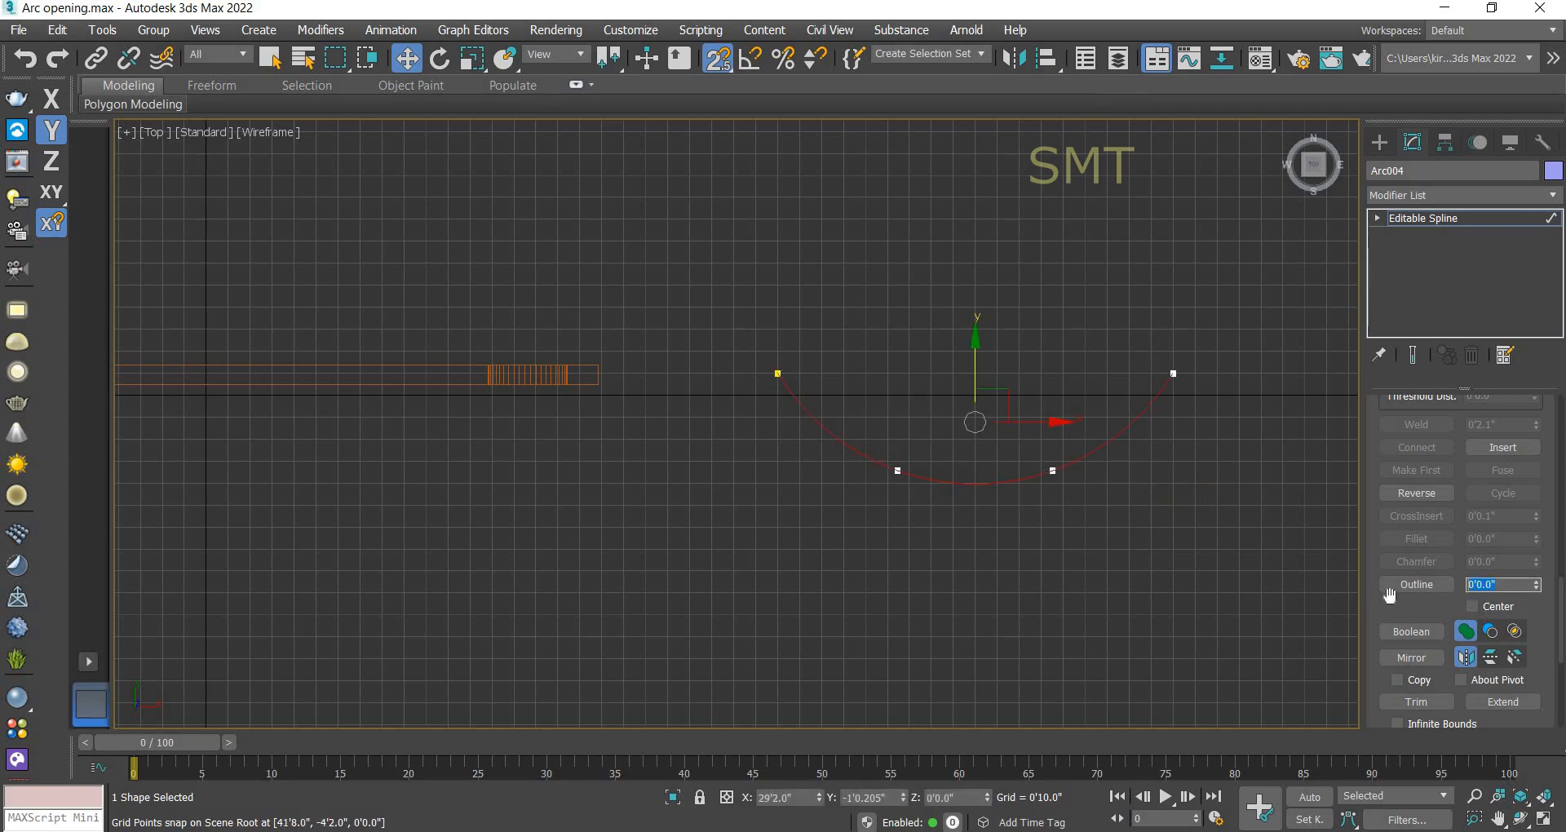
type("9")
key("Return")
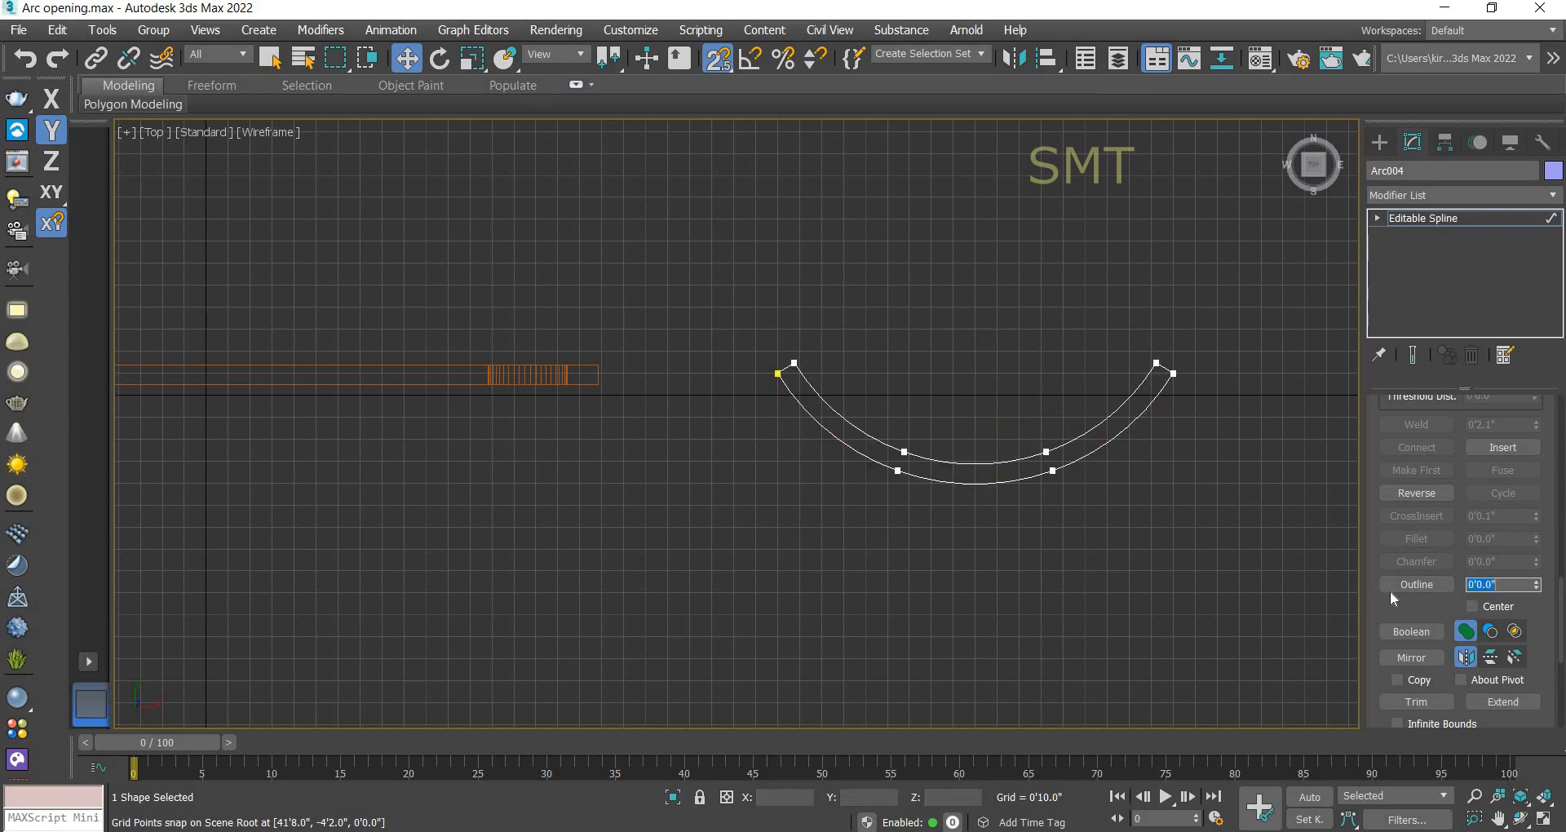
left_click(1425, 222)
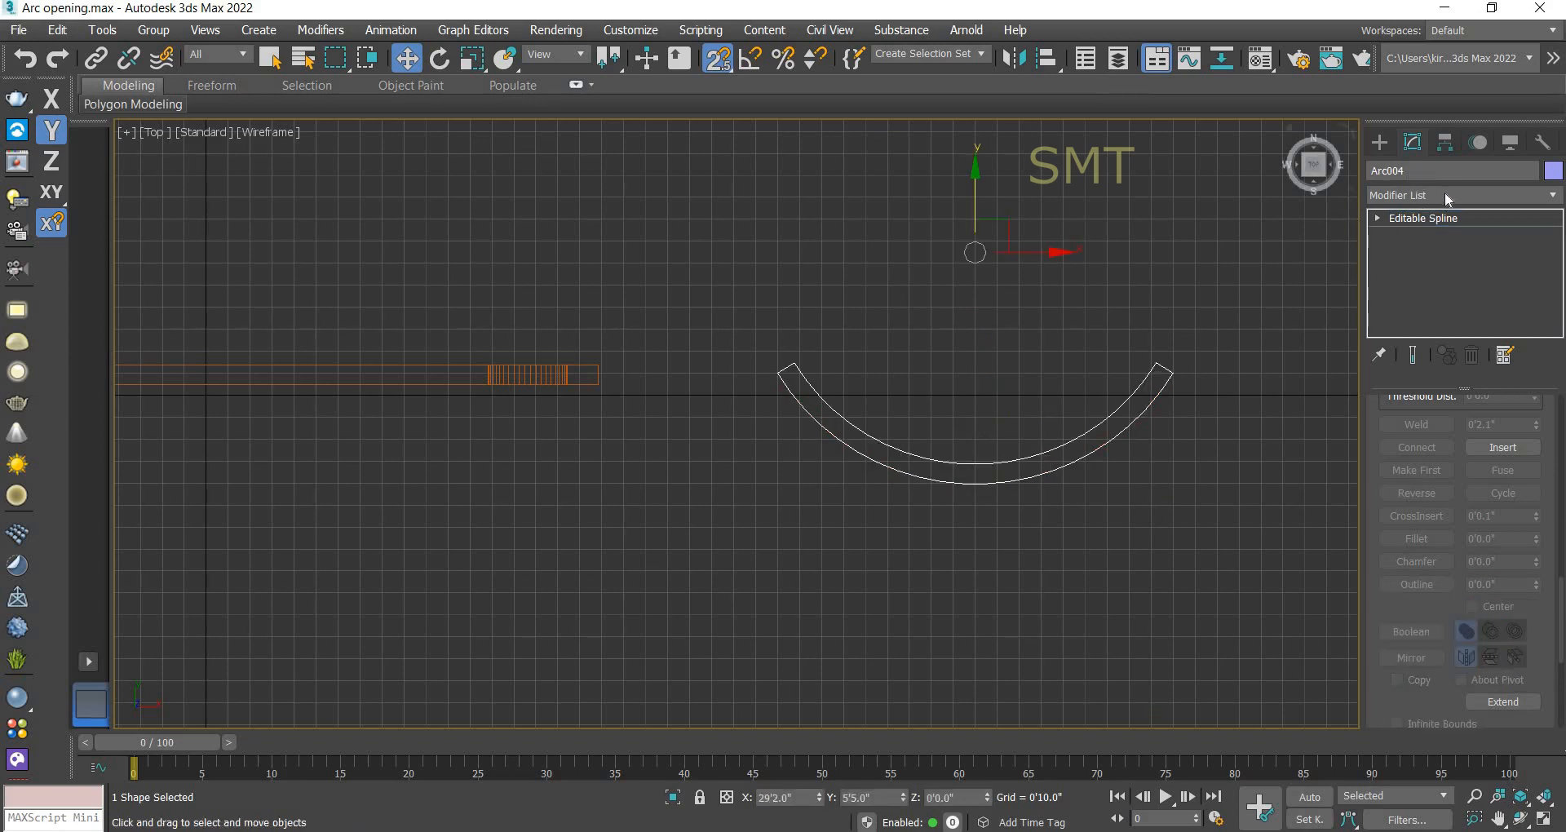
Step: Apply an Extrude modifier to the outlined arc profile with an amount of 3'0"
left_click(1442, 193)
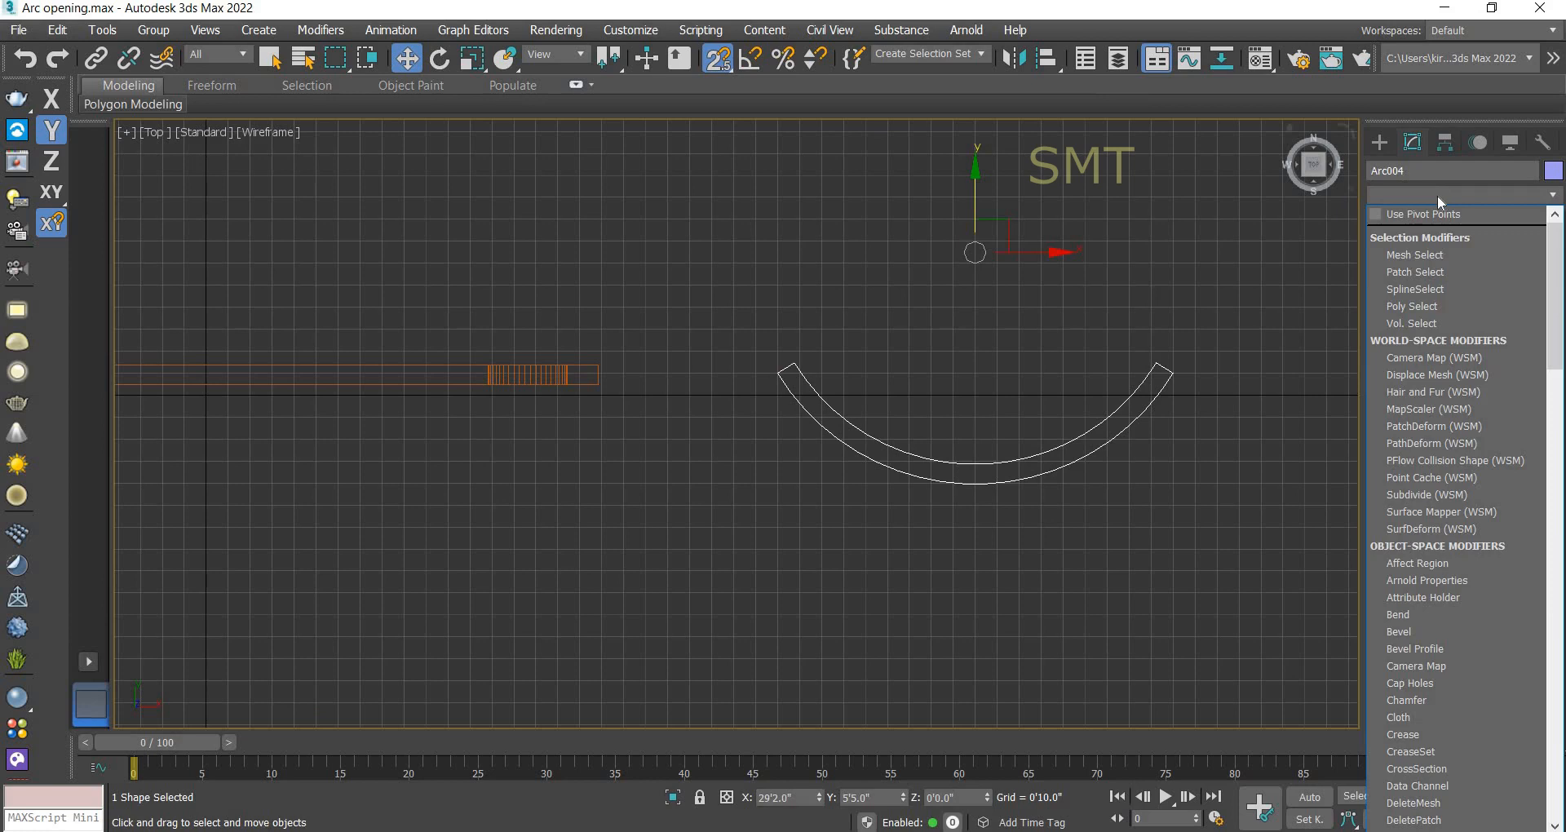
key("e")
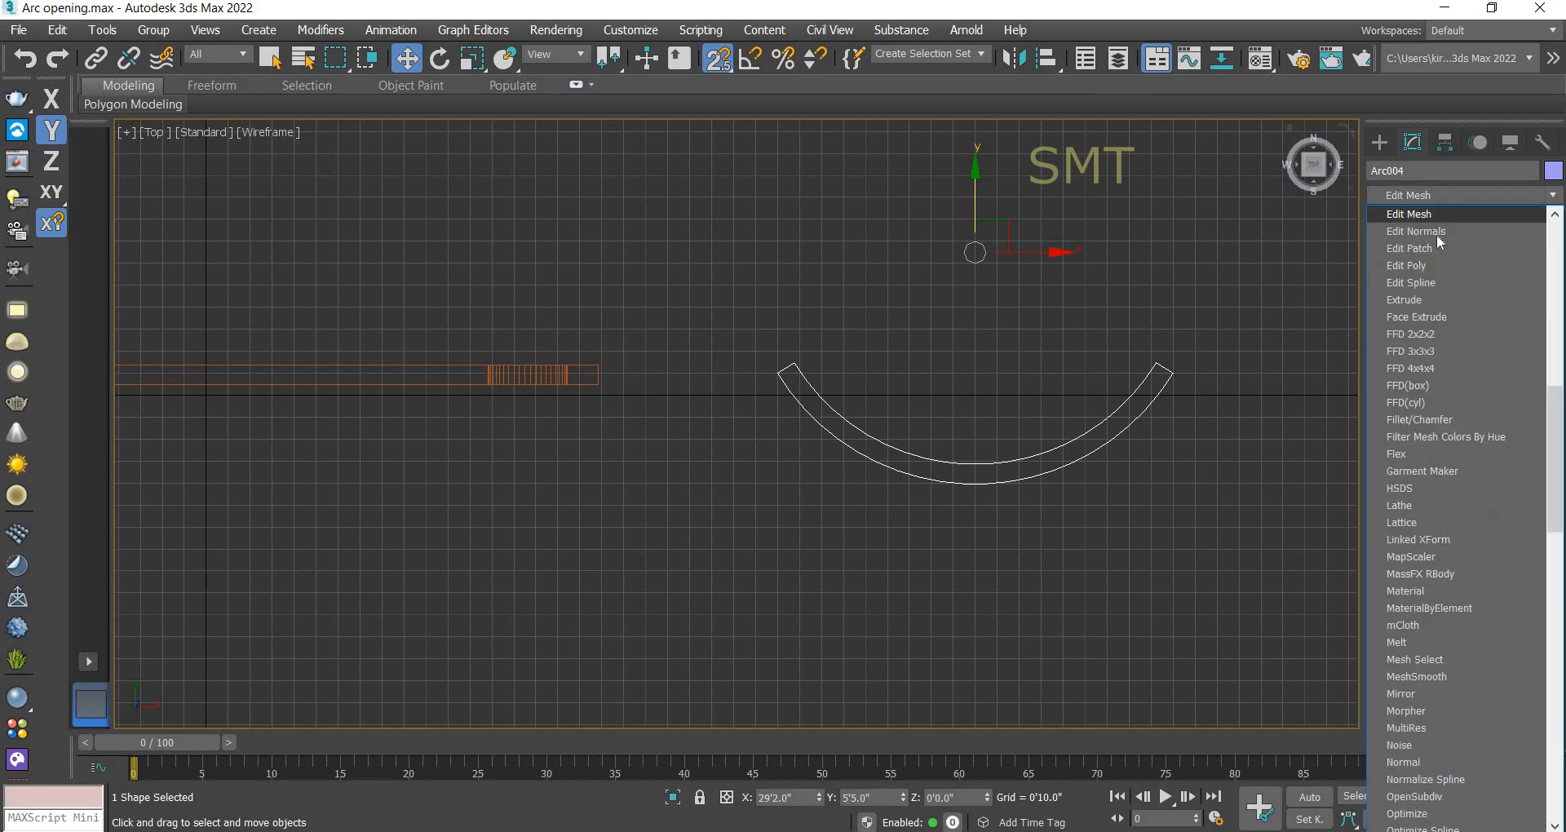
left_click(1423, 300)
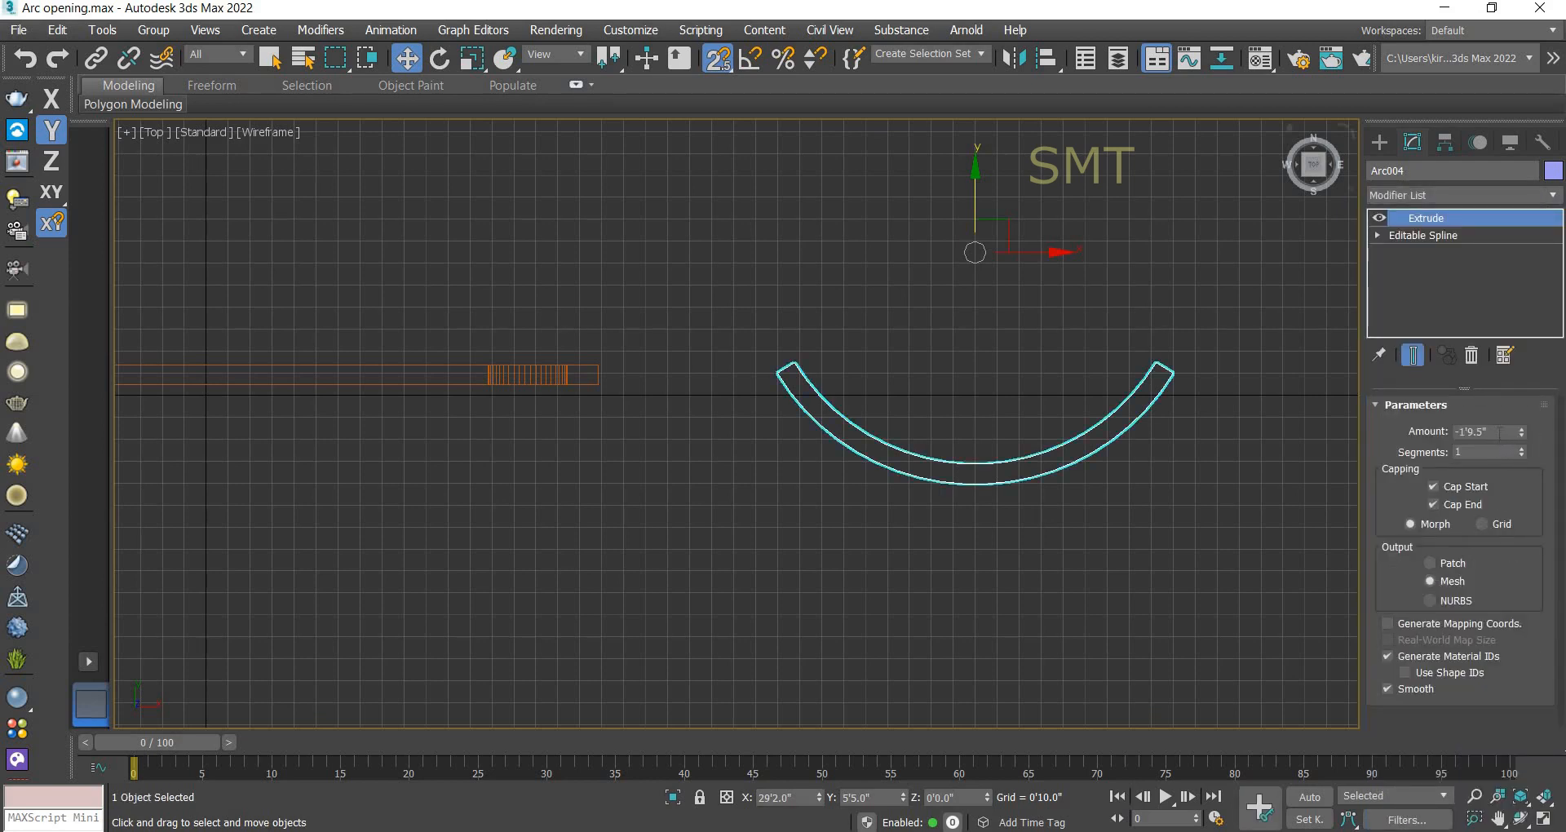
left_click_drag(1499, 432, 1410, 440)
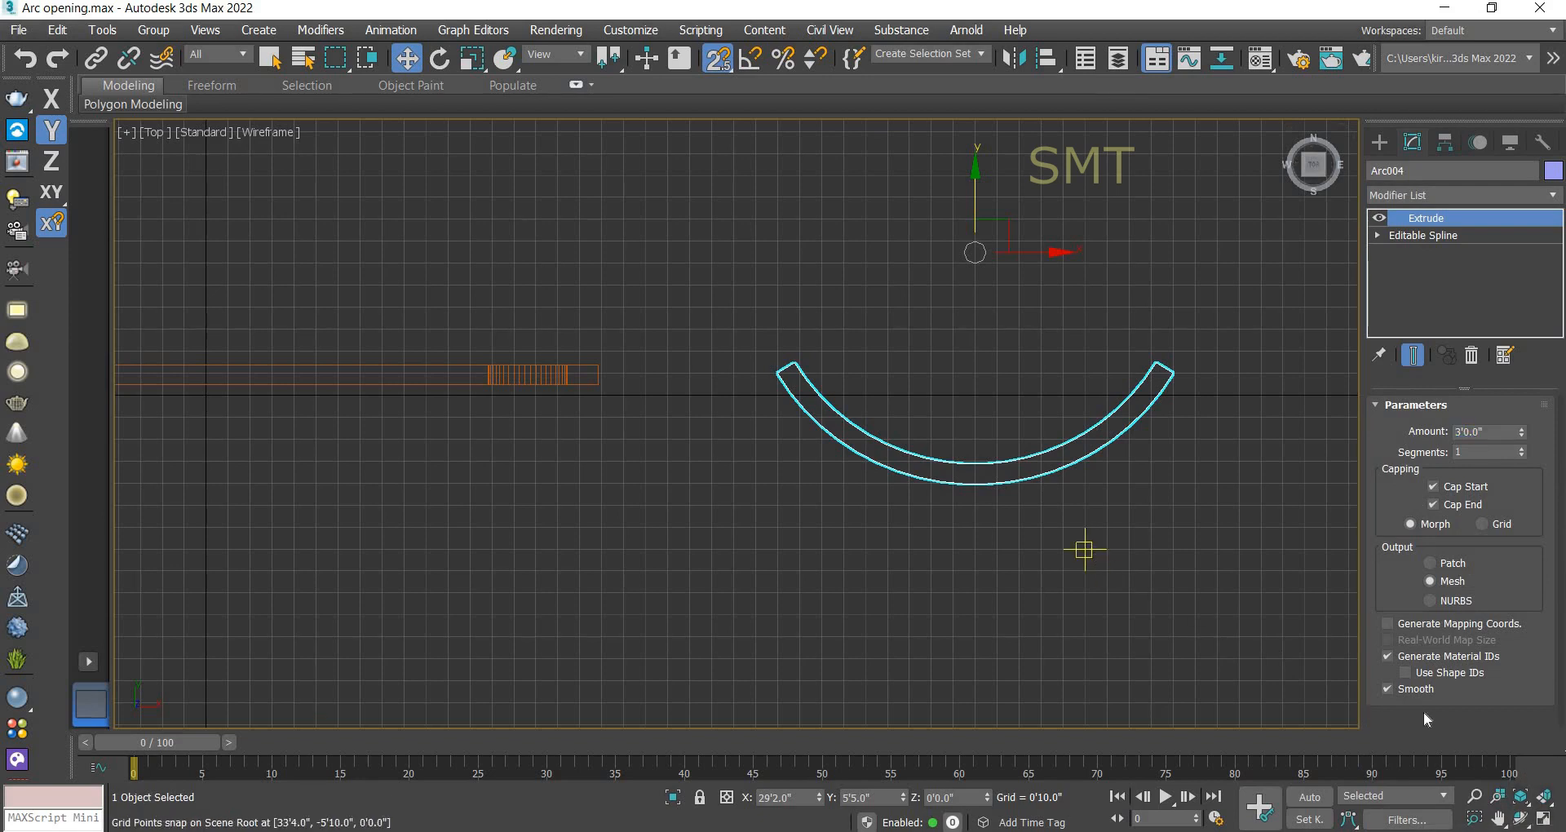
Step: Add an Edit Poly modifier to the extruded curved wall in the Perspective view
key("p")
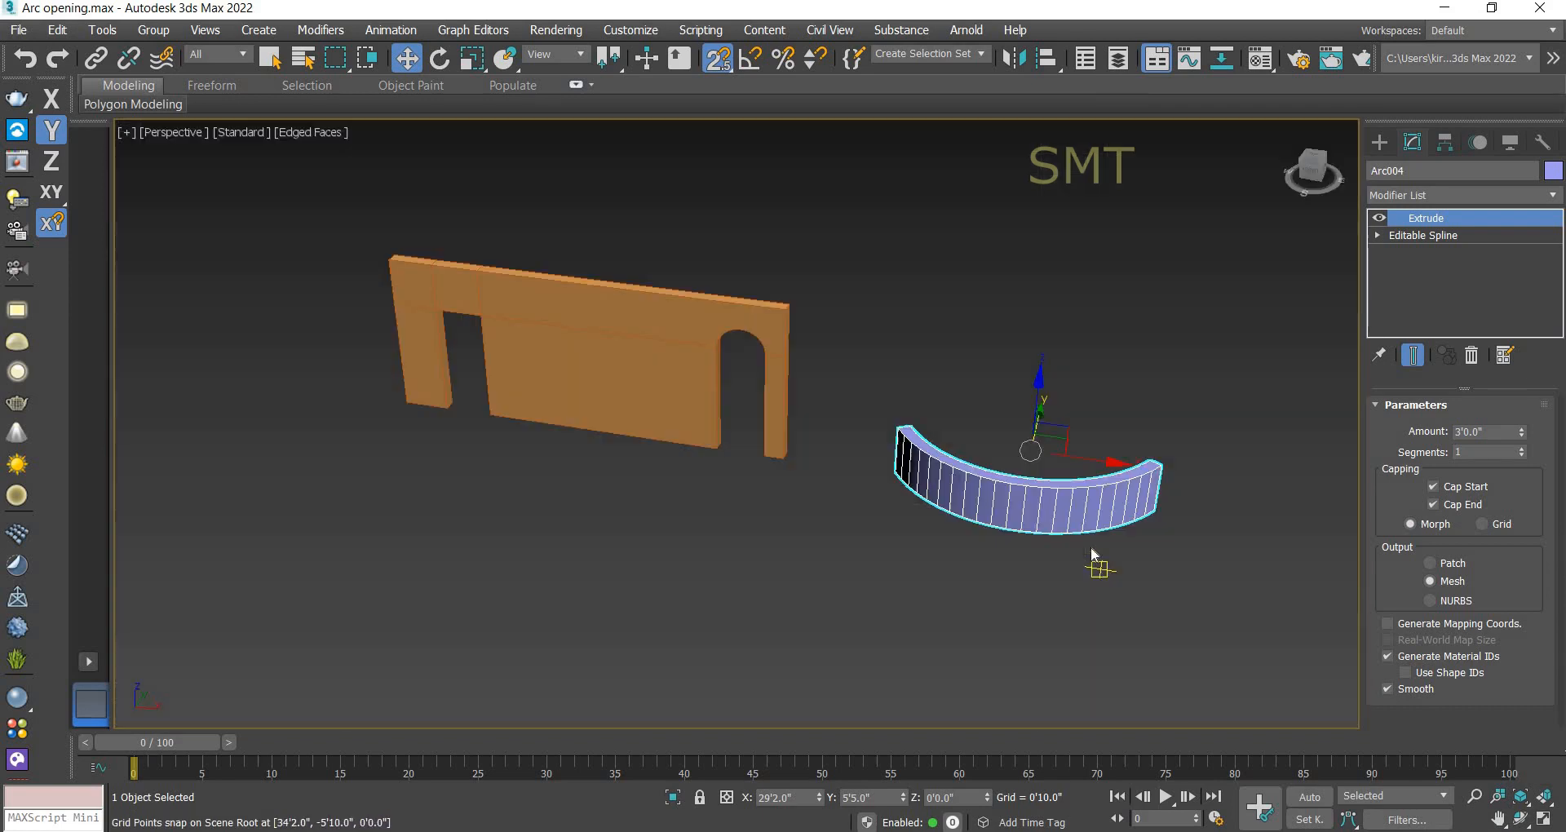
middle_click_drag(937, 580, 822, 587)
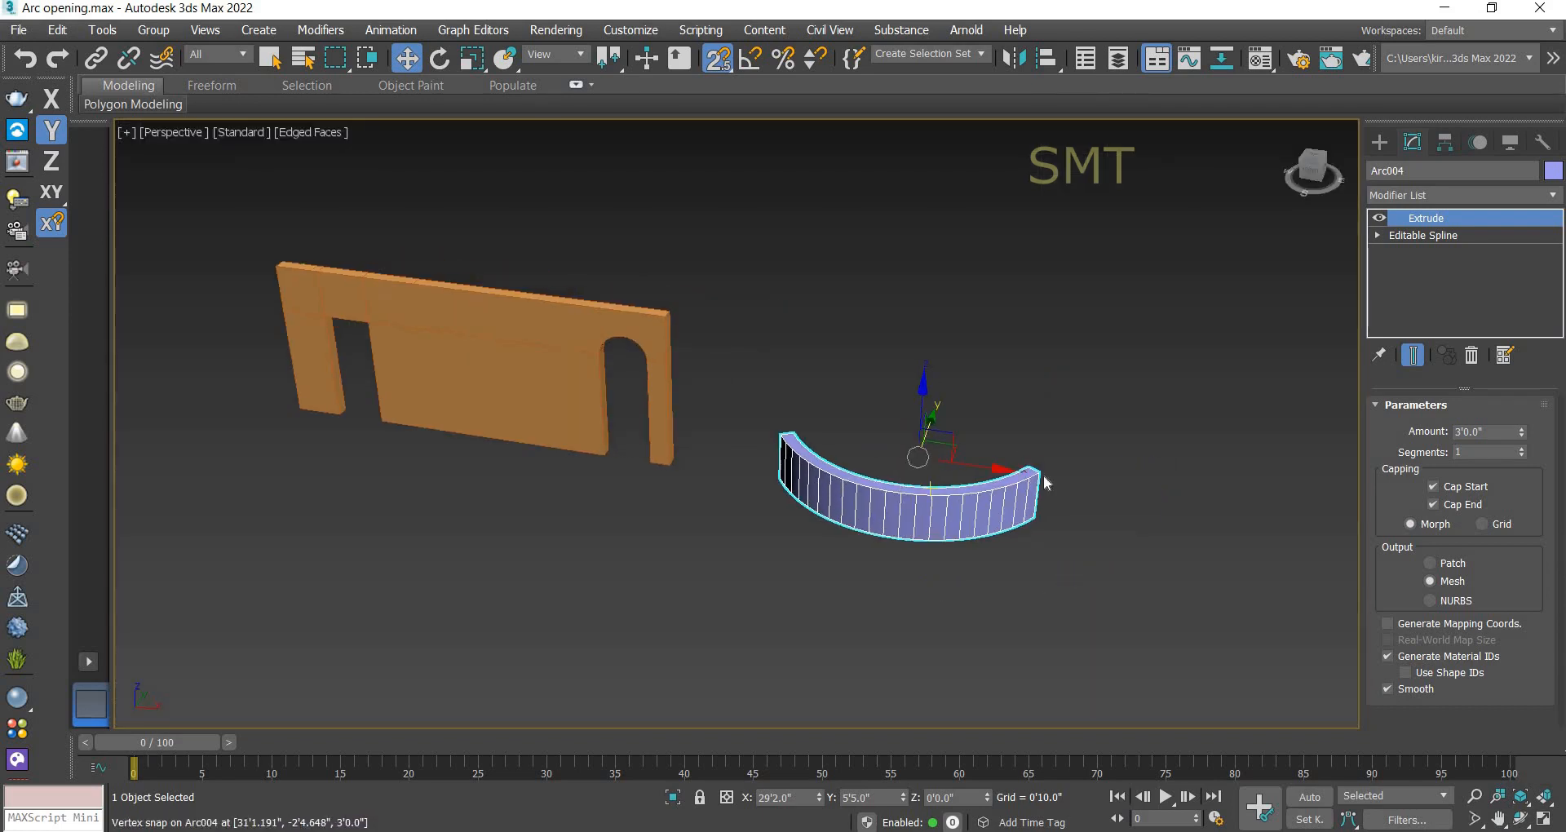
scroll(1046, 483, "up", 2)
left_click(1423, 193)
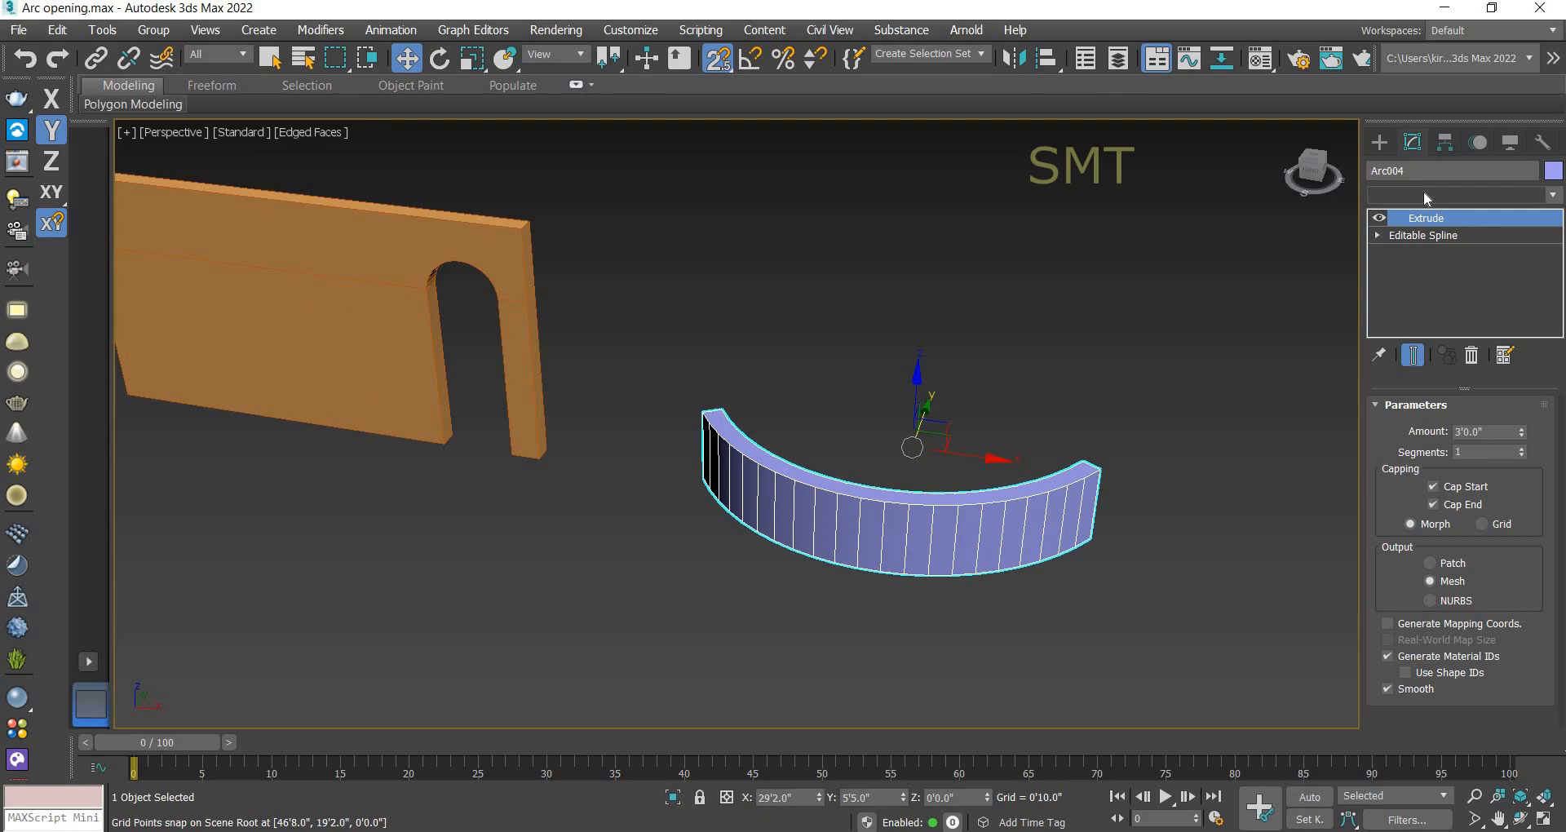
key("e")
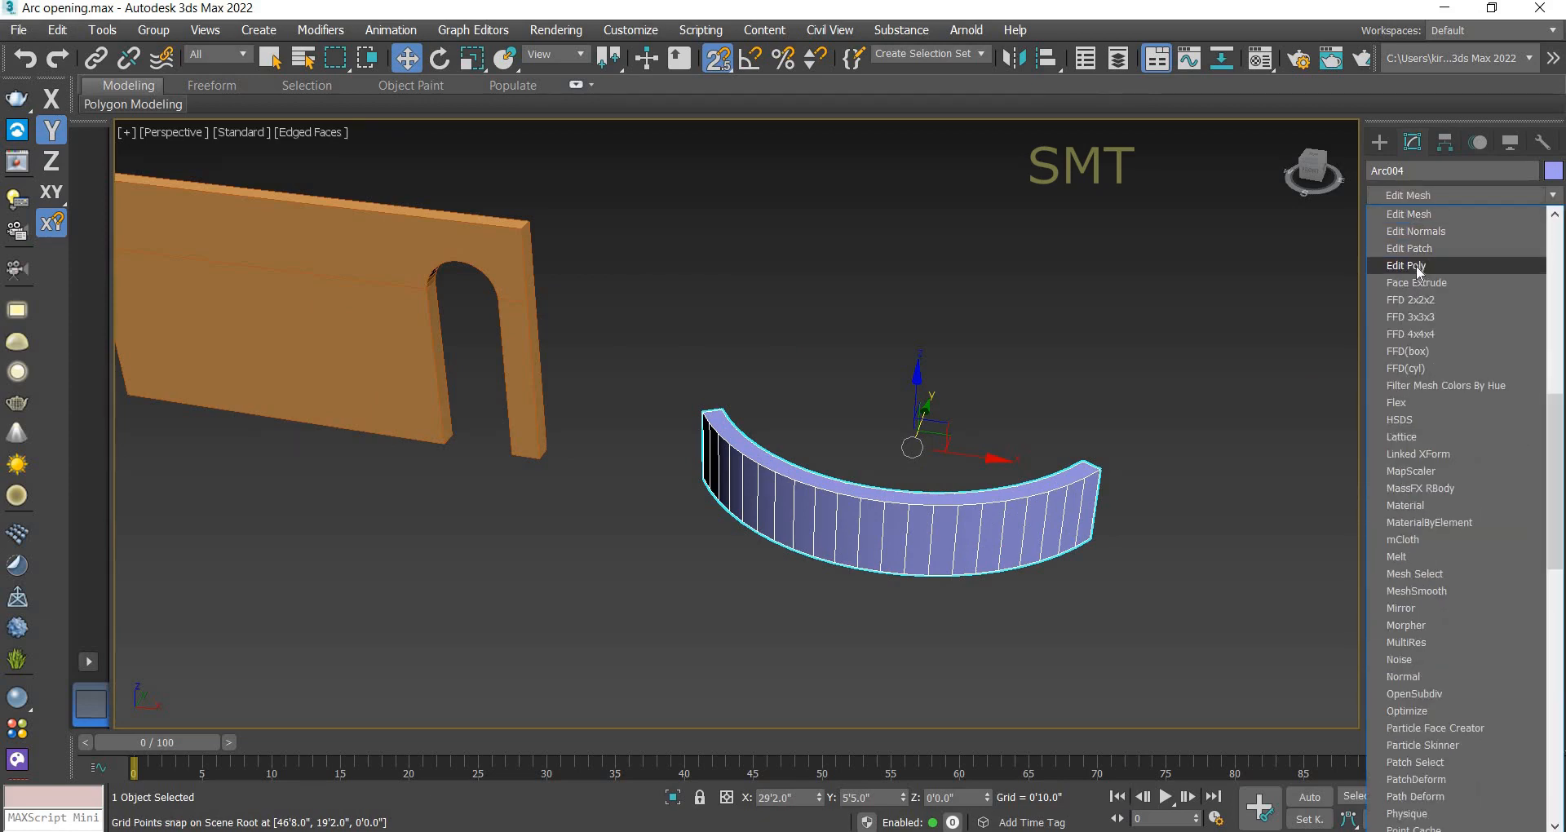
left_click(1416, 266)
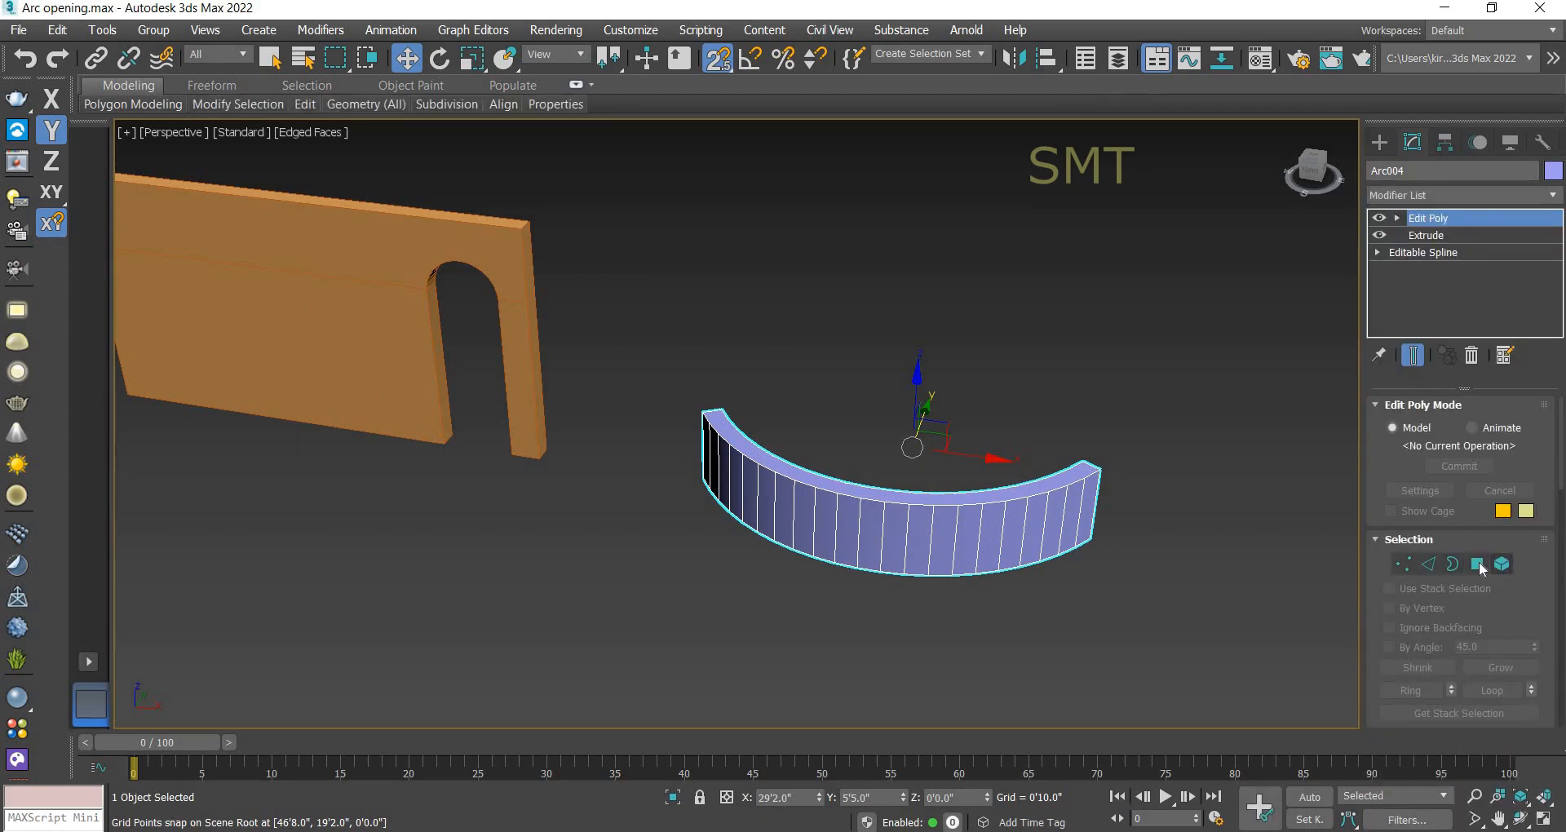
Step: Extrude the curved wall's top polygon by 4'0" in Polygon mode and apply it so another extrusion can follow
left_click(1477, 564)
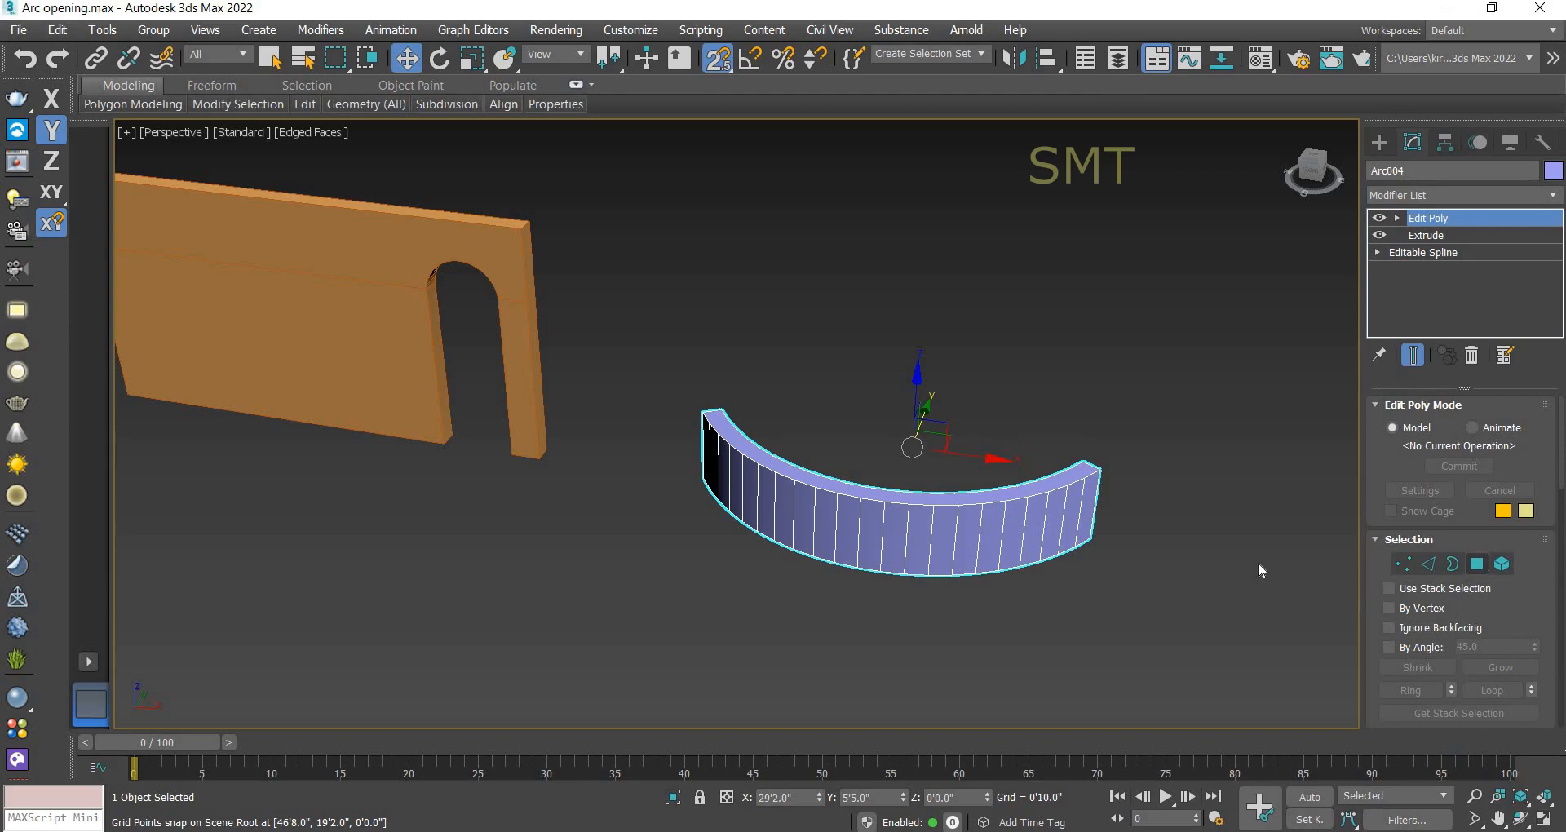
left_click(910, 495)
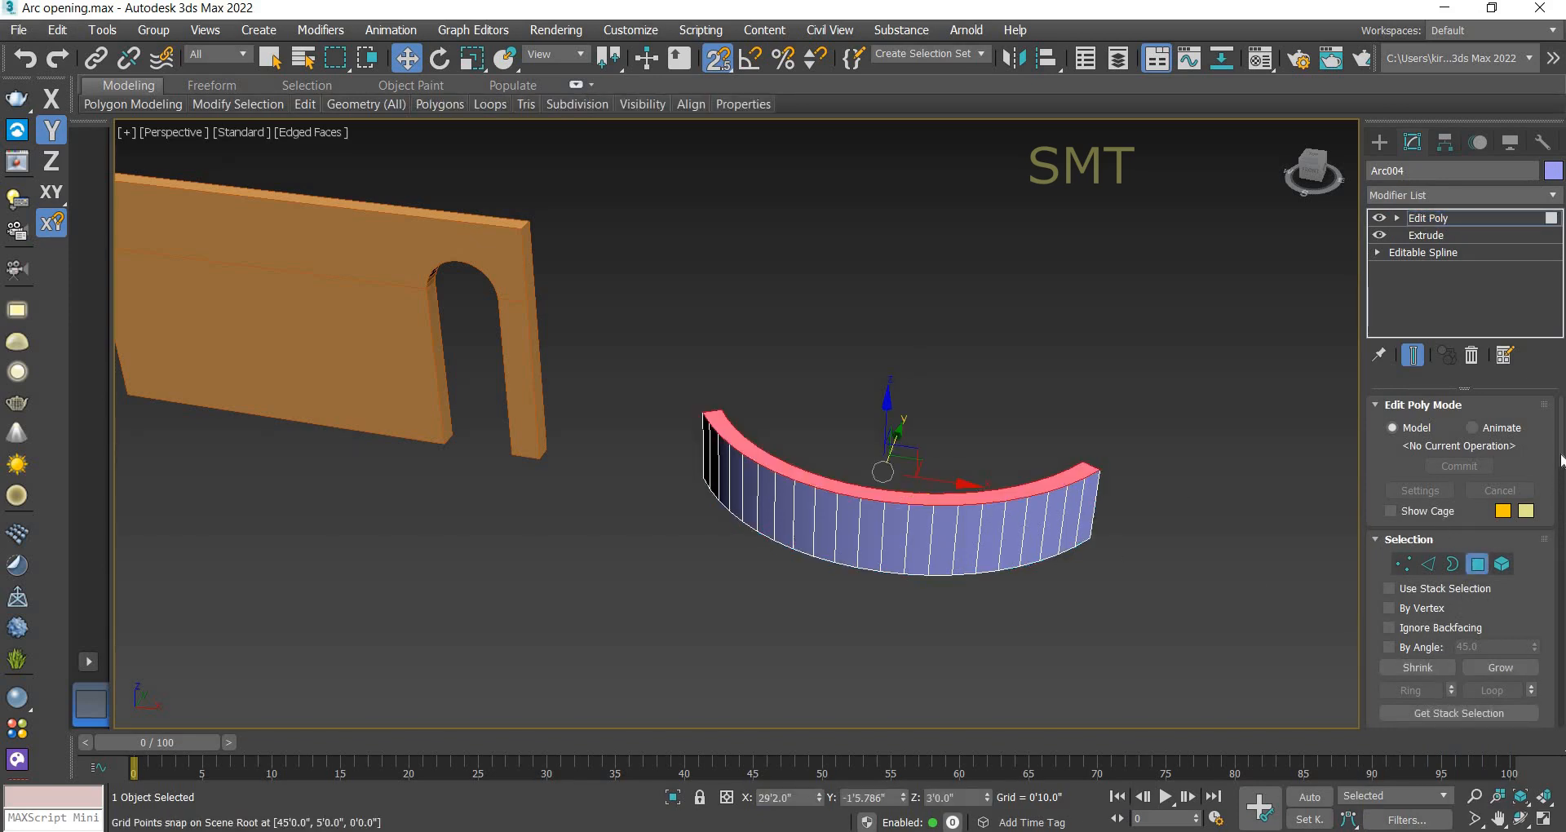
scroll(1447, 452, "down", 10)
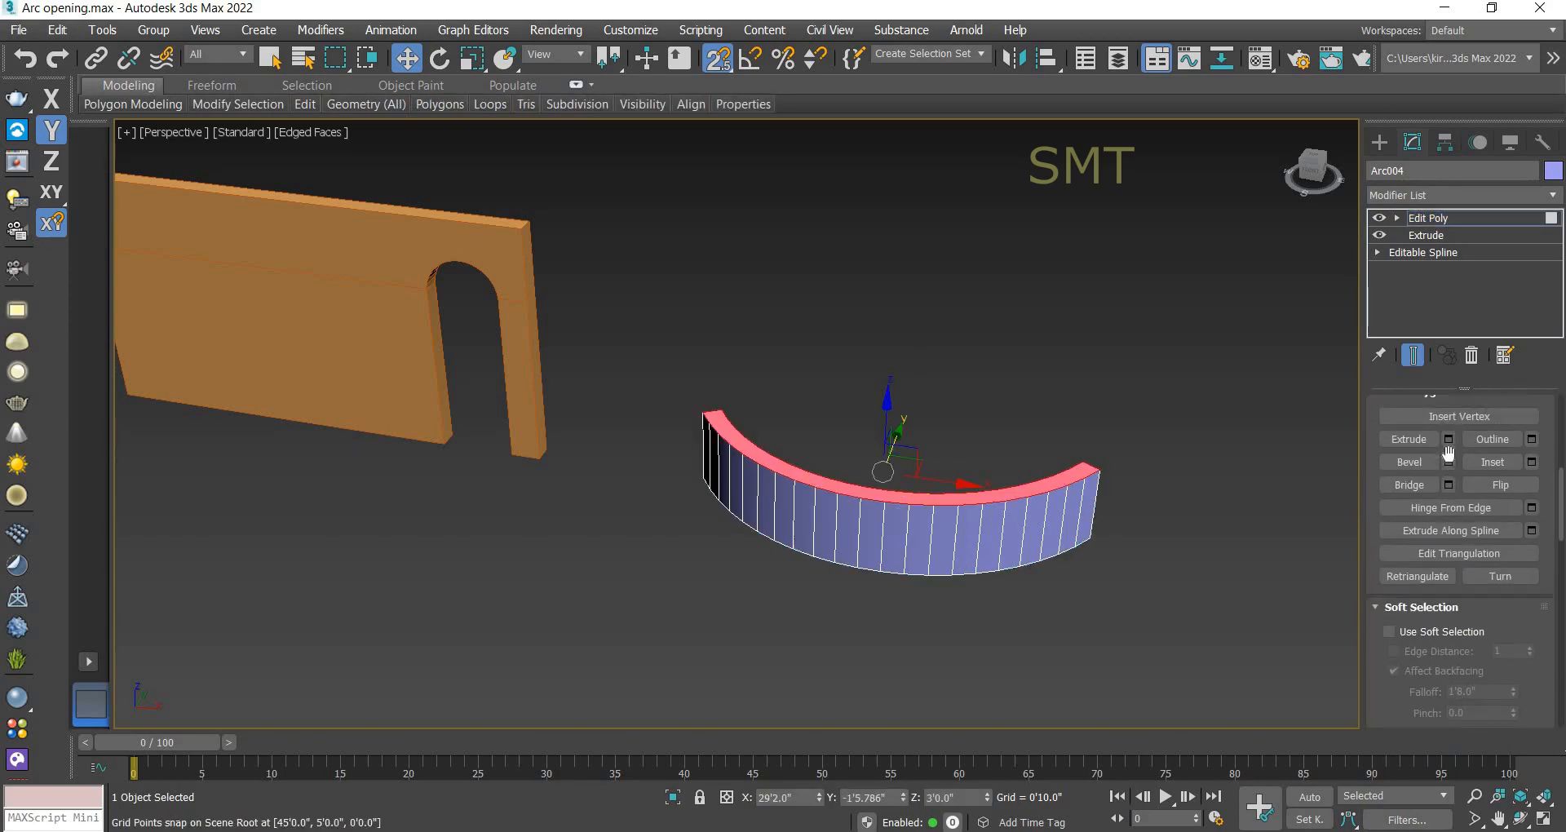
left_click(1449, 441)
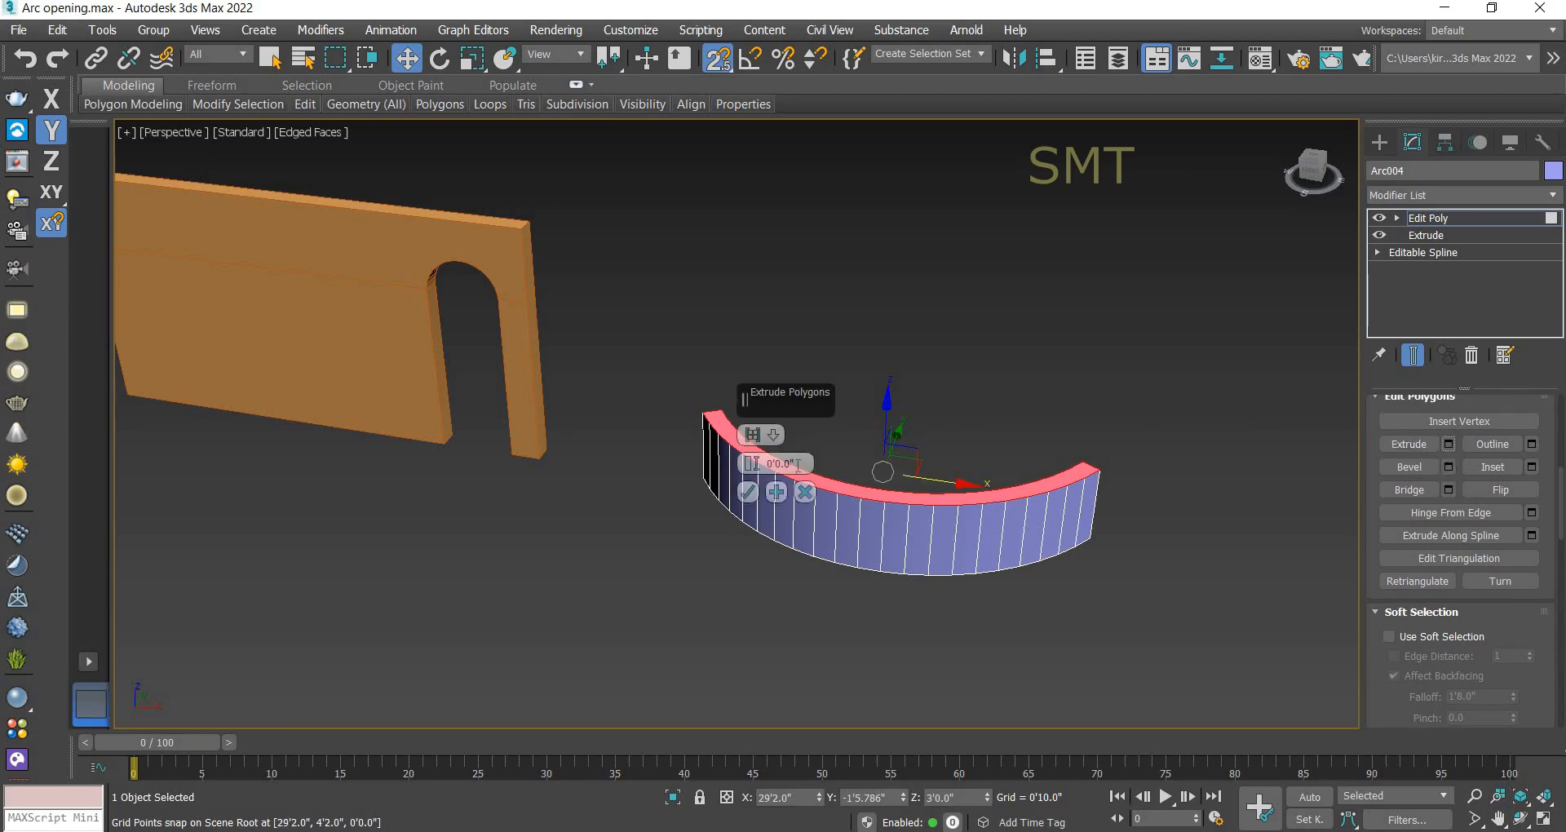
left_click(798, 464)
type("4'")
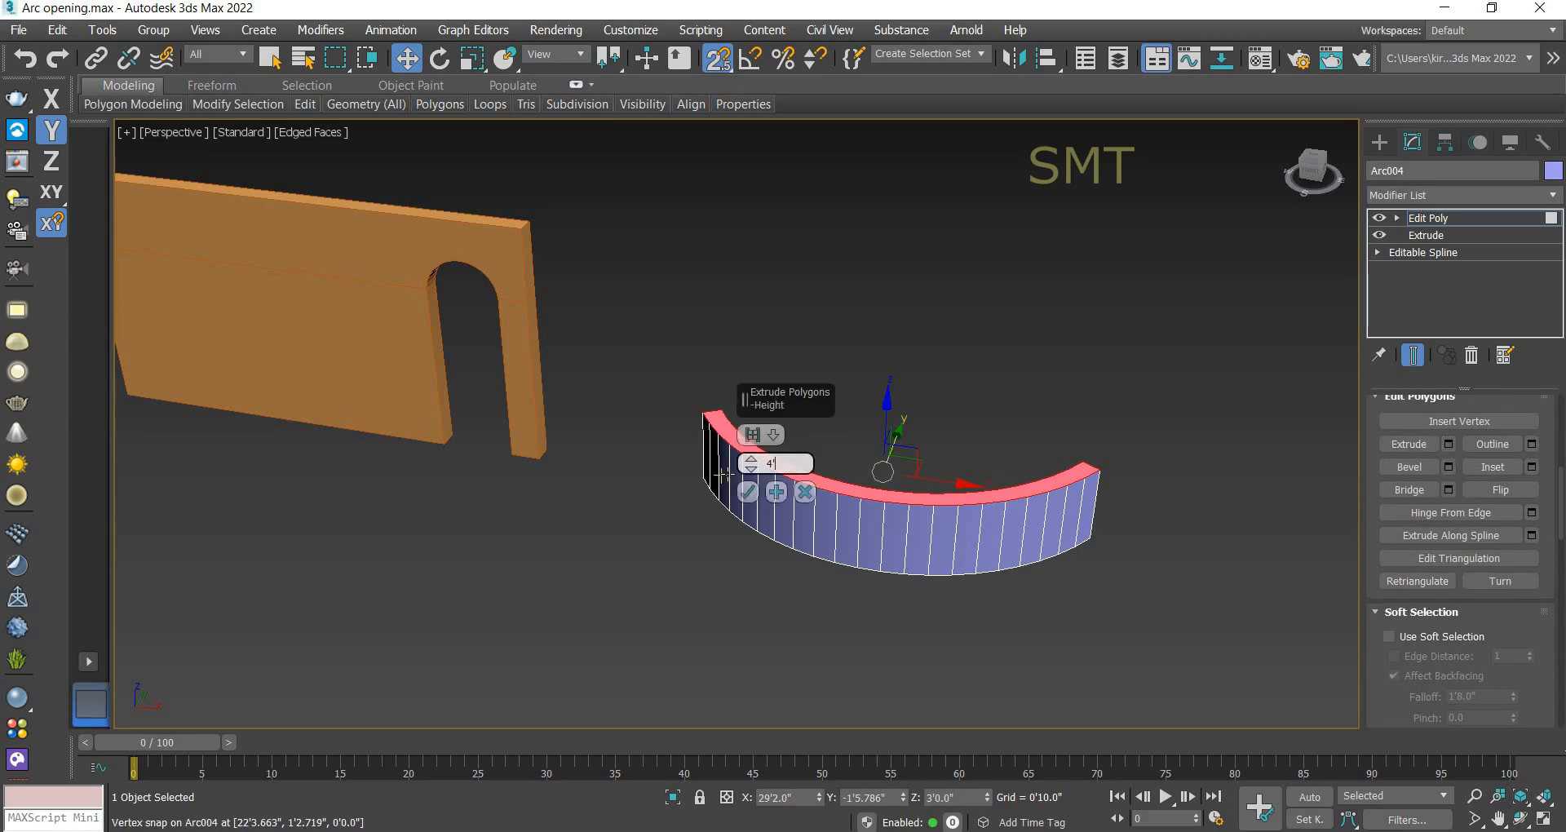
key("Return")
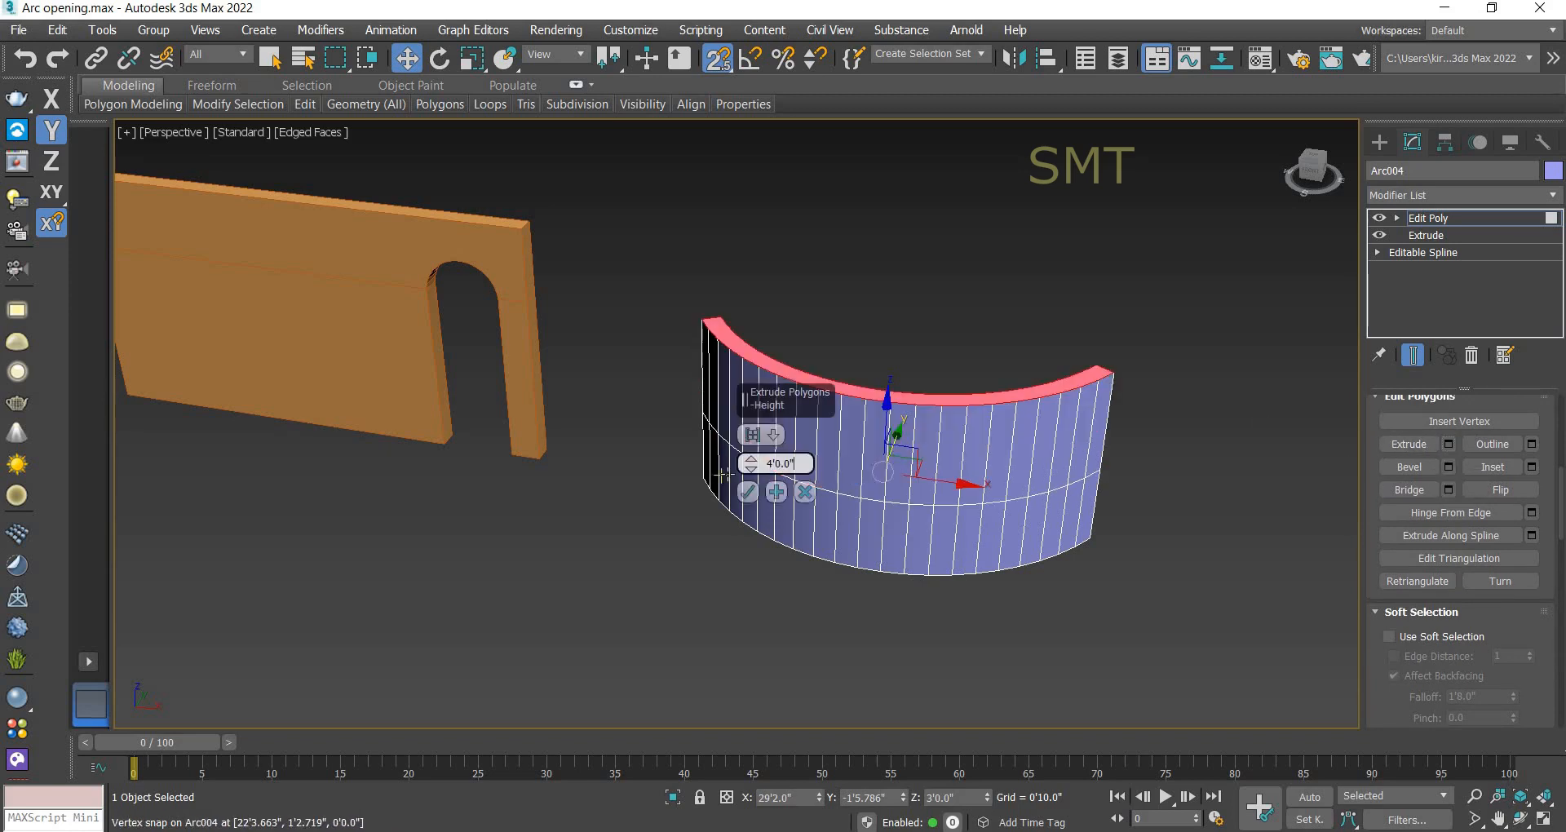
left_click(777, 491)
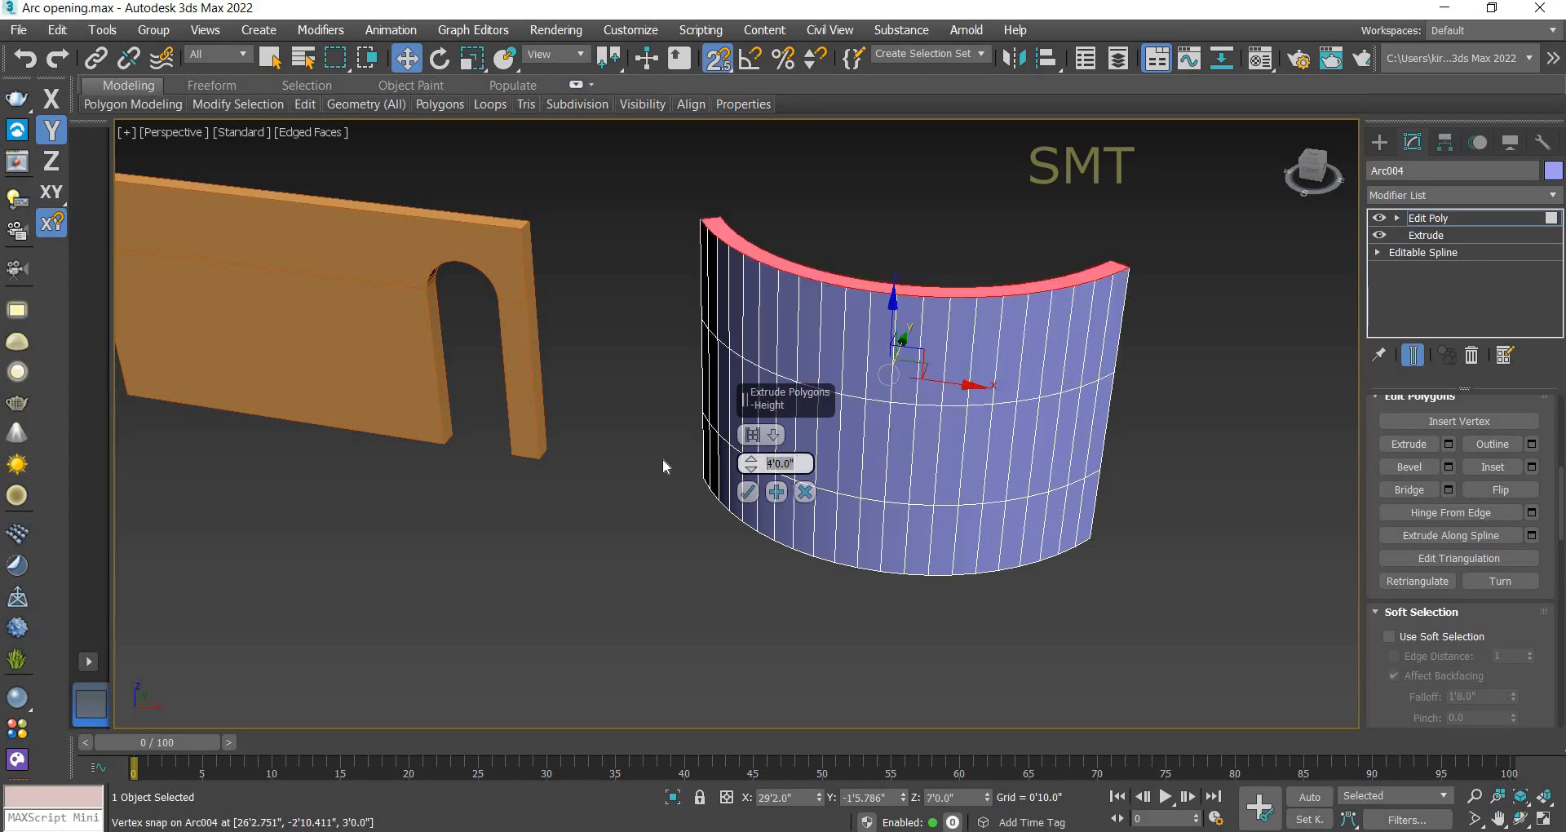
Step: Extrude the curved wall's top polygon by a further 3'0" and leave Polygon level
type("3'")
key("Return")
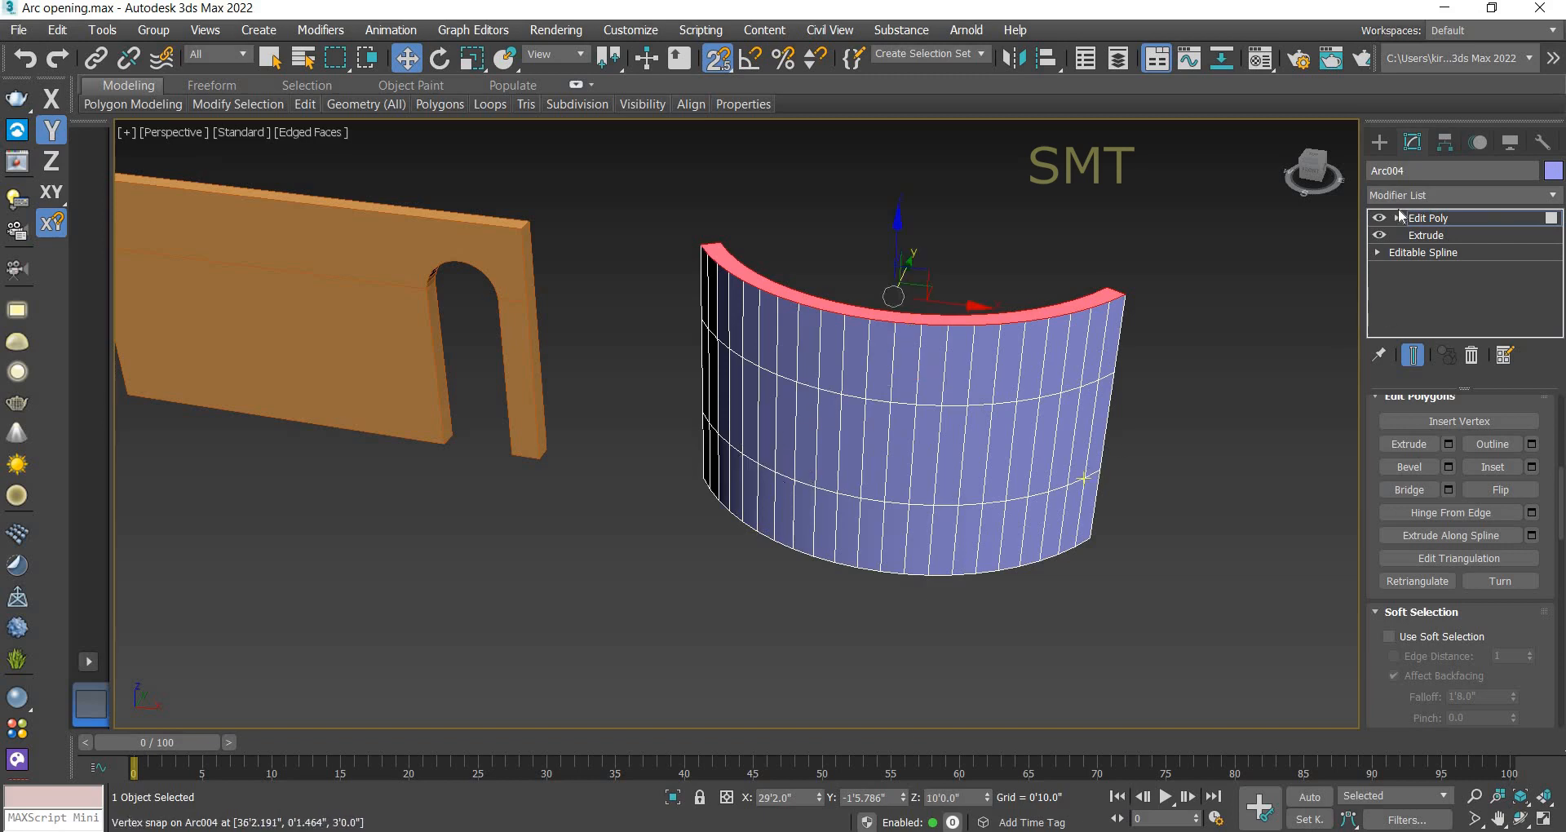
left_click(1434, 217)
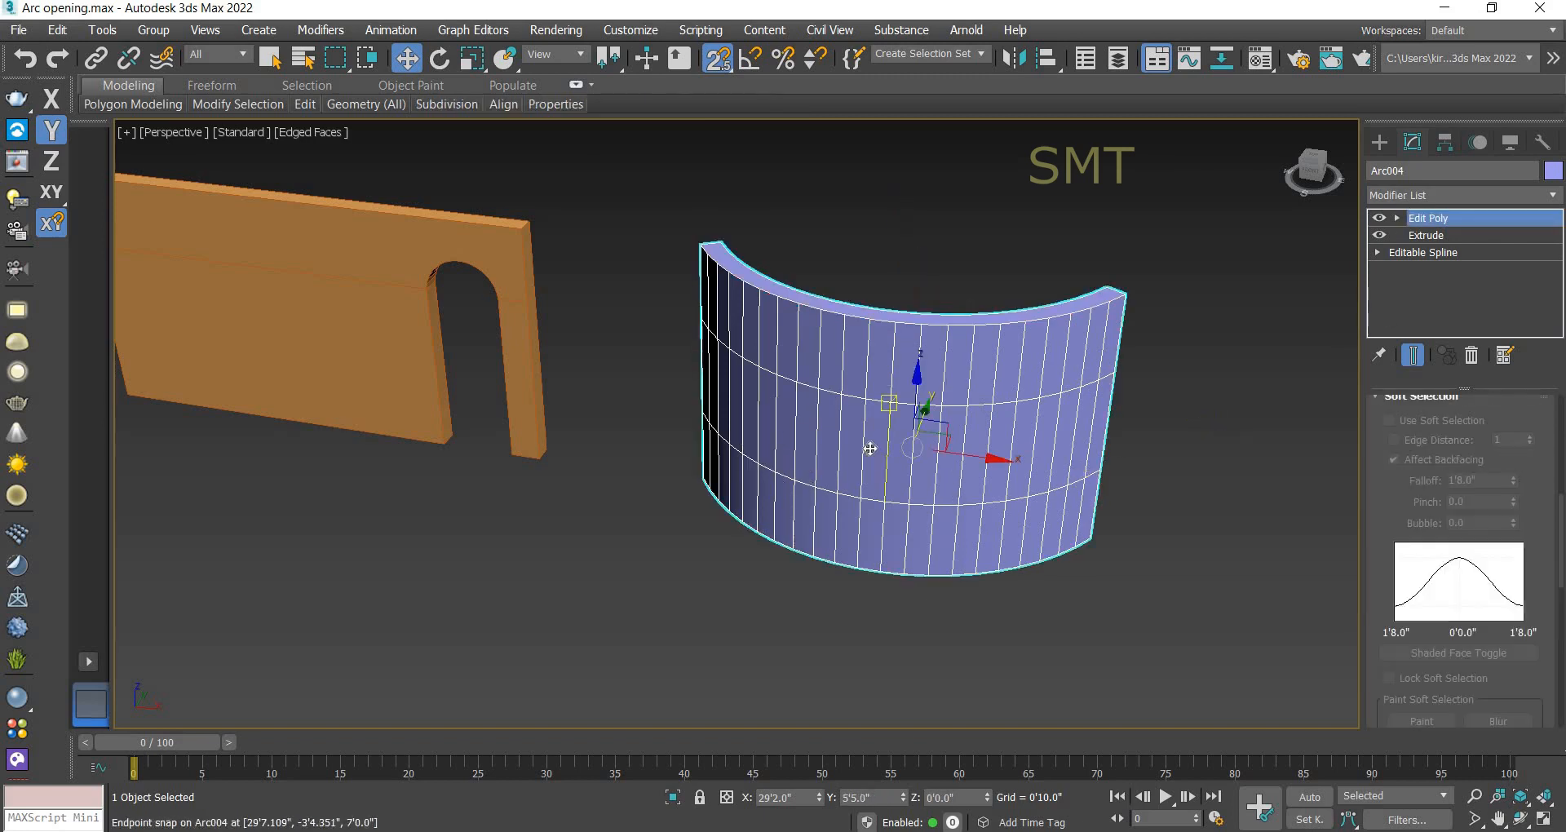
Step: Select a continuous run of middle-row polygons on the curved wall's outer face, leaving a few unselected at each end
scroll(815, 440, "up", 3)
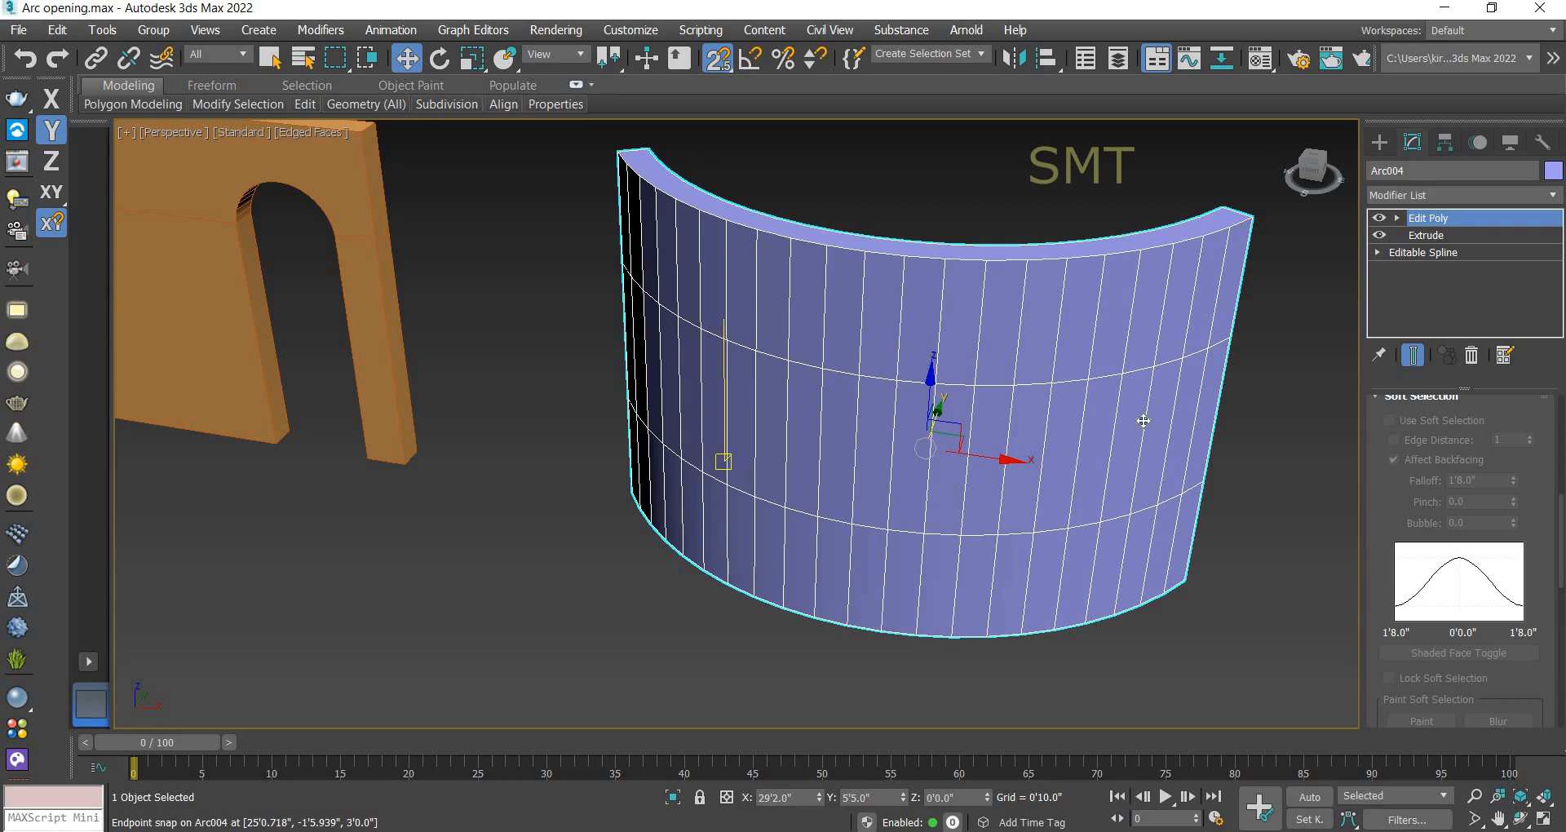
left_click(1413, 214)
left_click(1397, 218)
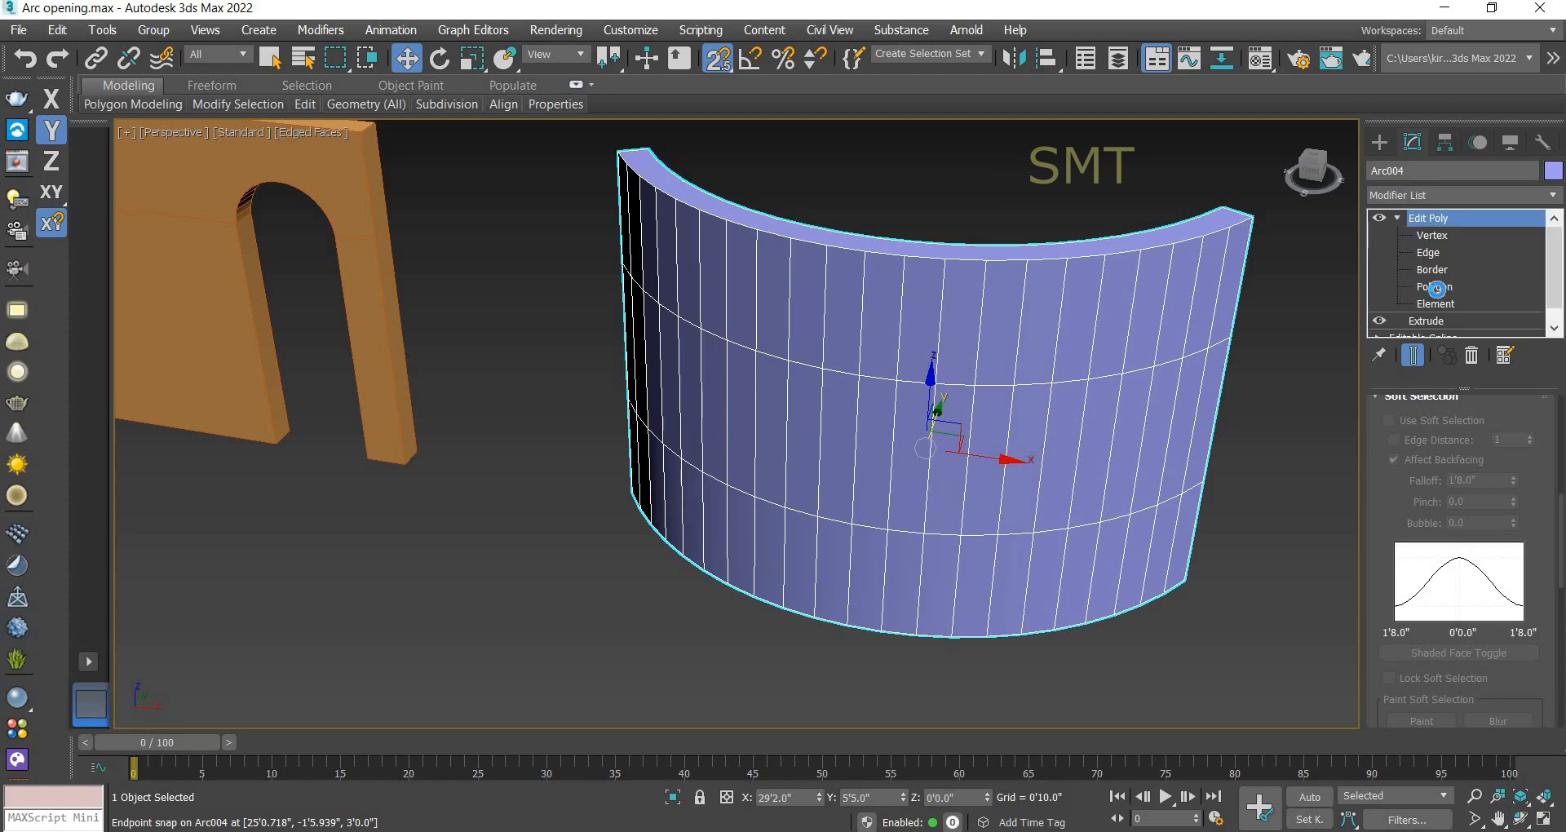
left_click(1437, 287)
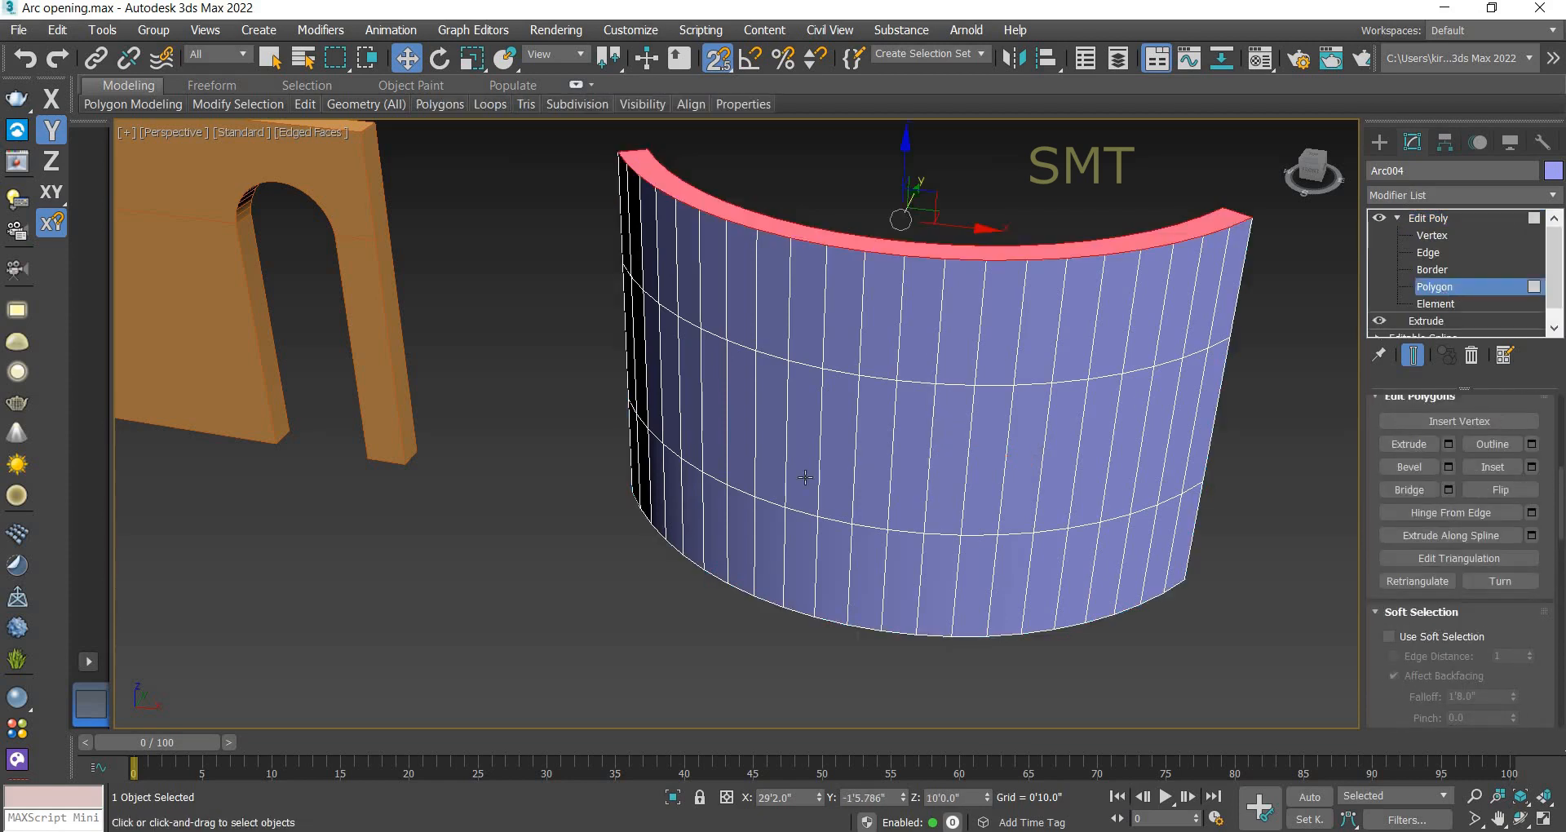
left_click(716, 428)
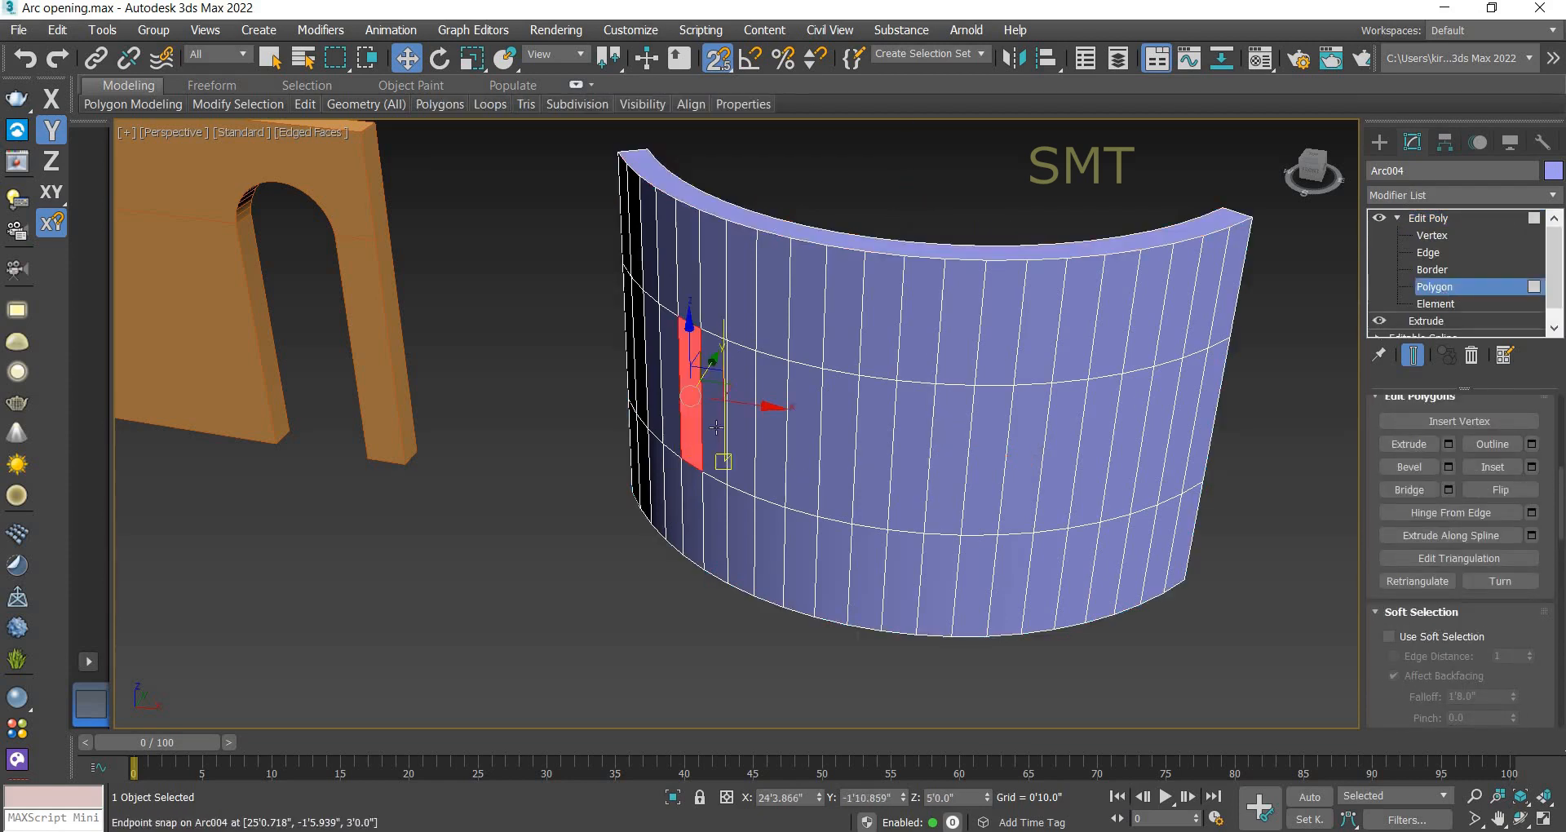
left_click(716, 423, "ctrl")
left_click(736, 429, "ctrl")
left_click(770, 433, "ctrl")
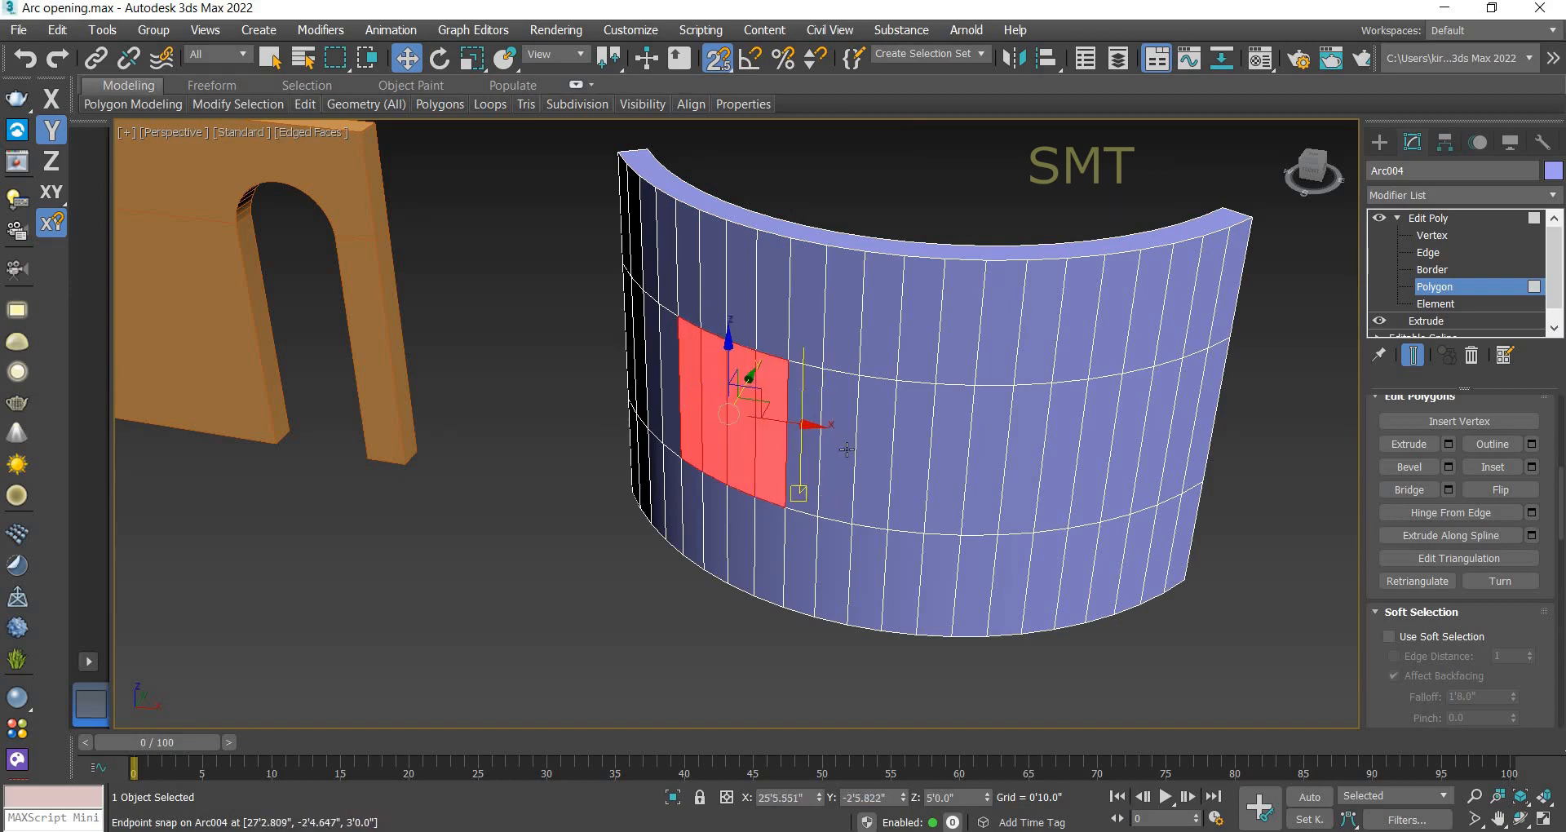
left_click(804, 441, "ctrl")
left_click(839, 448, "ctrl")
left_click(875, 454, "ctrl")
left_click(912, 457, "ctrl")
left_click(949, 460, "ctrl")
left_click(987, 460, "ctrl")
left_click(1026, 460, "ctrl")
left_click(1058, 461, "ctrl")
left_click(1087, 459, "ctrl")
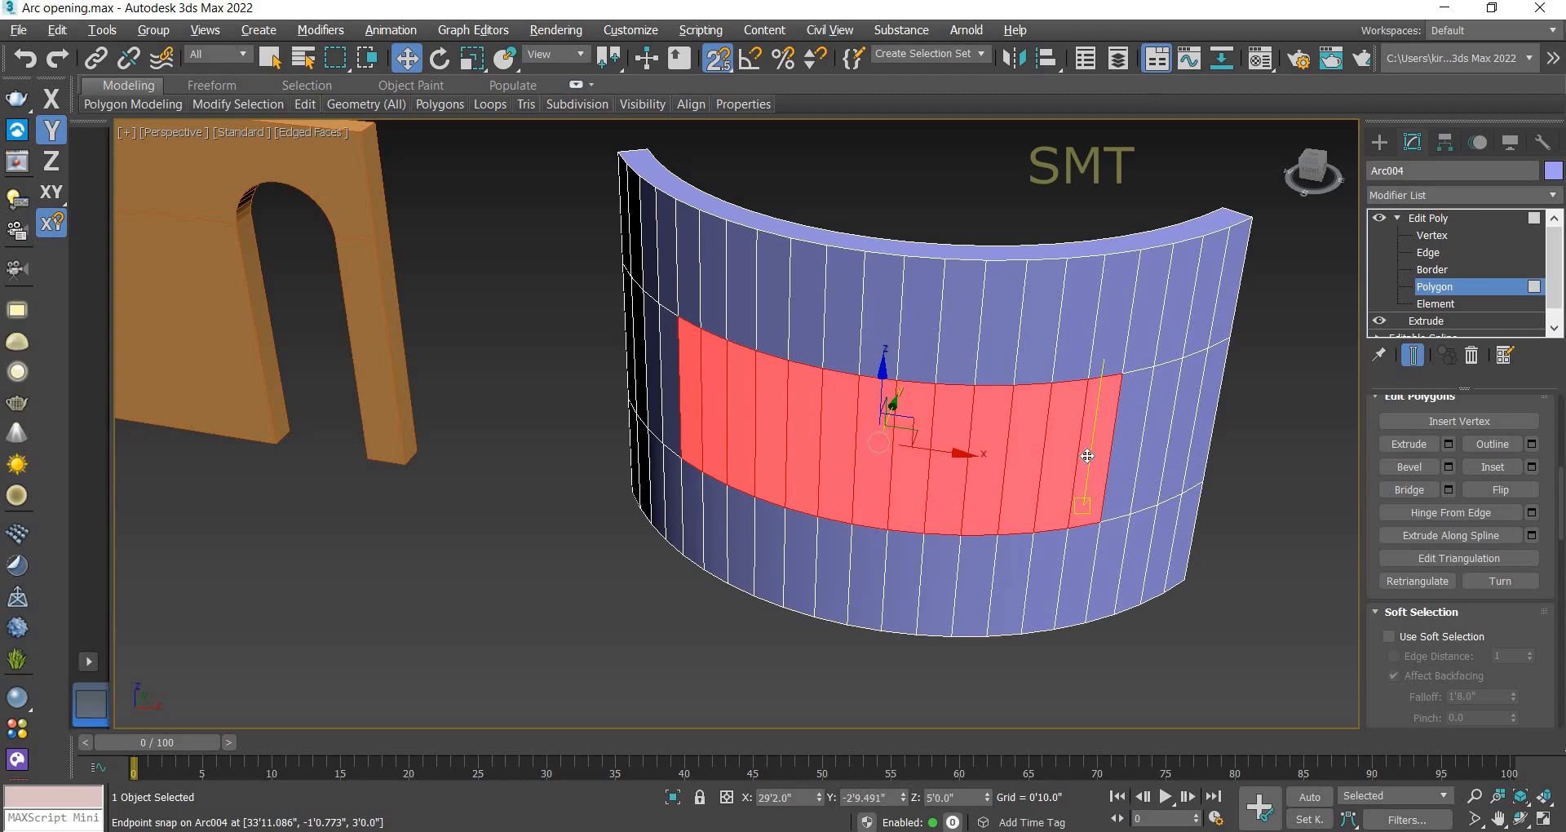
Step: Make the wall see-through and add the matching middle-row polygons on its inner face to the selection
key("alt+x")
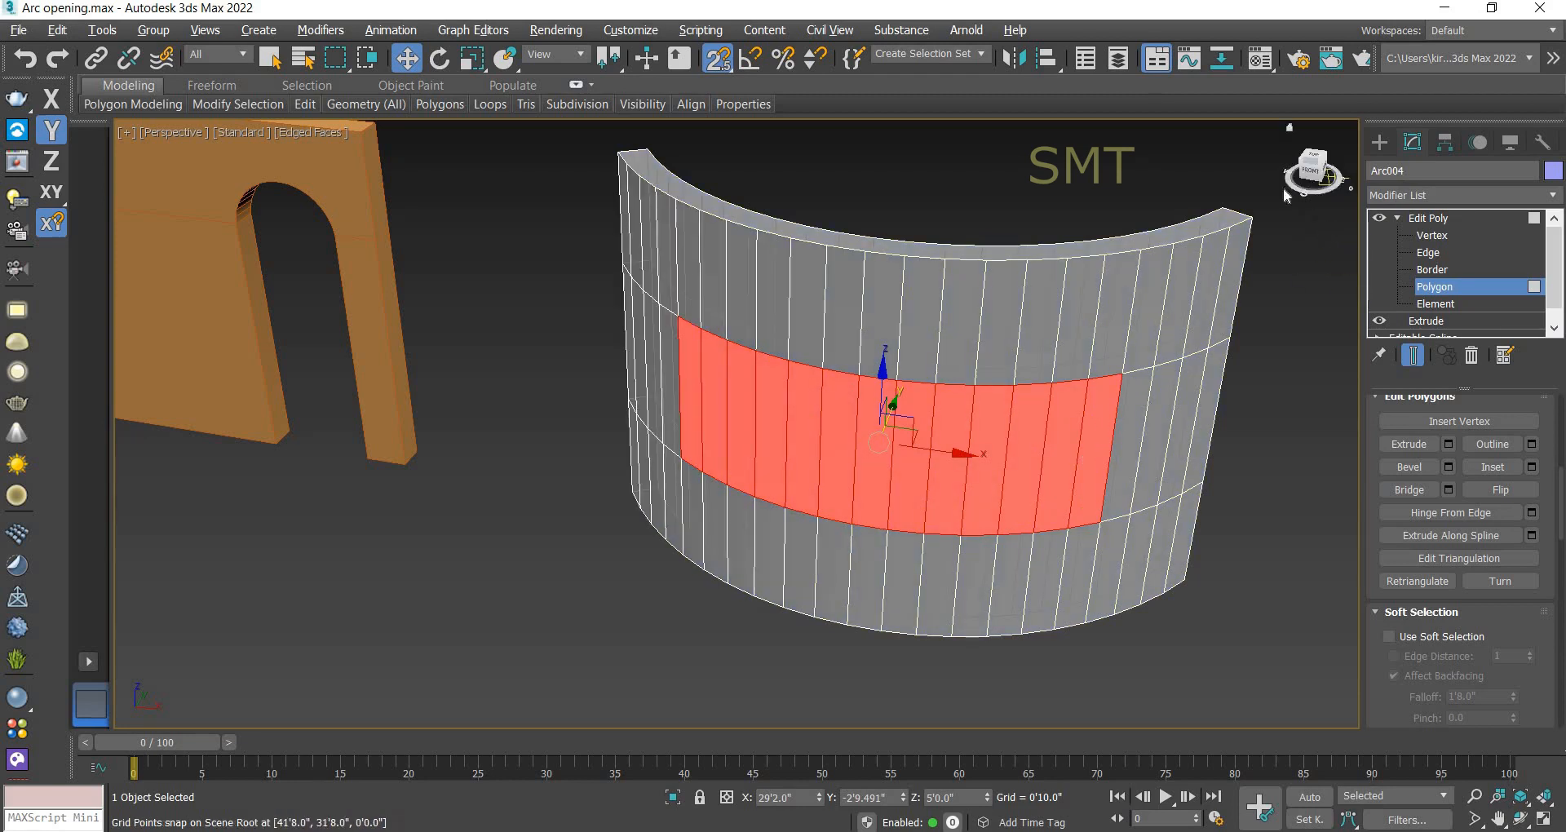
left_click(1311, 167)
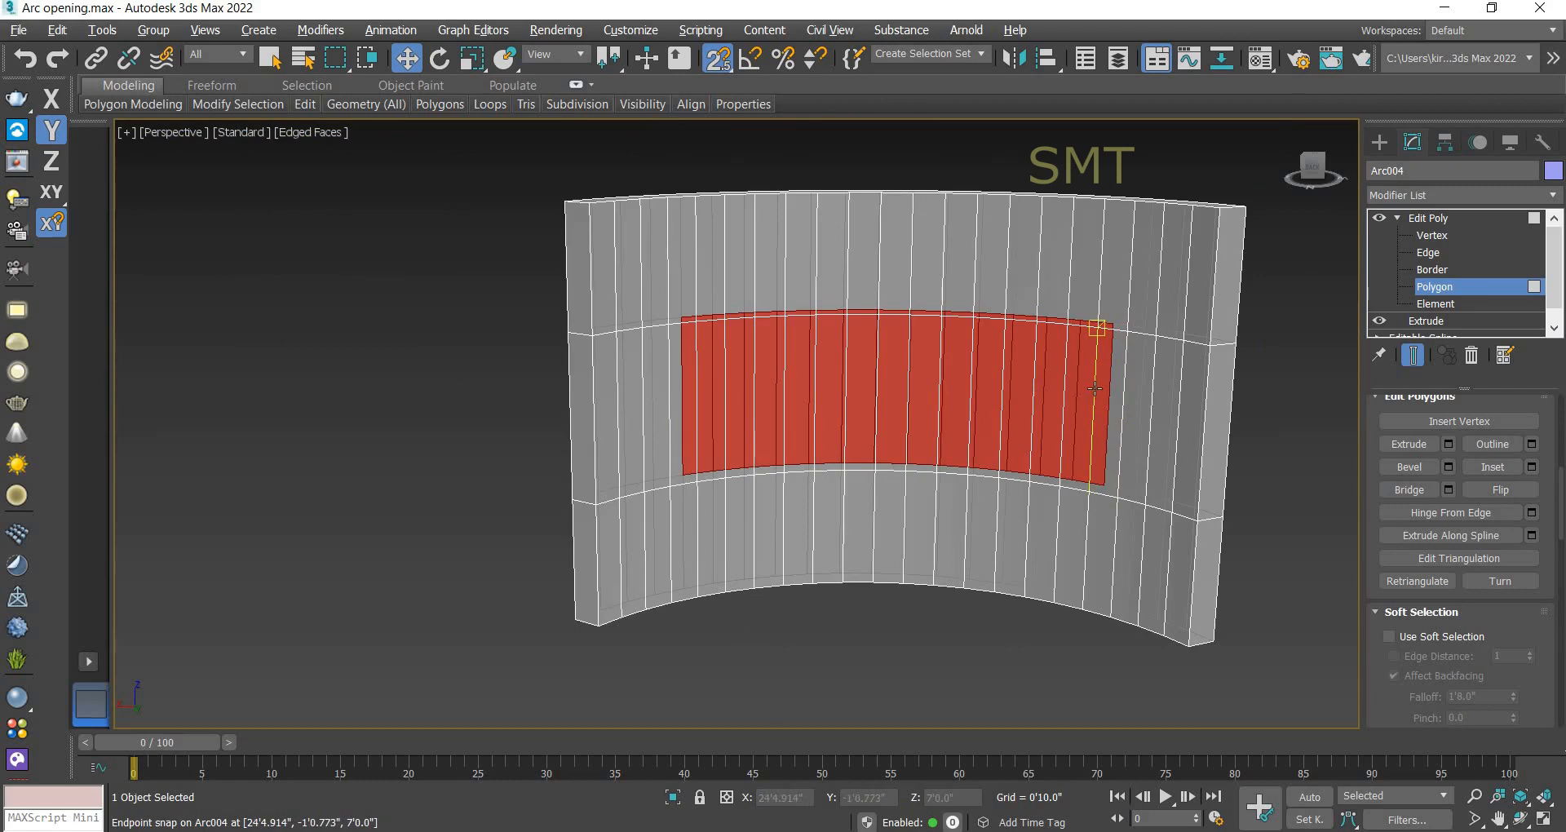
left_click(1101, 390, "ctrl")
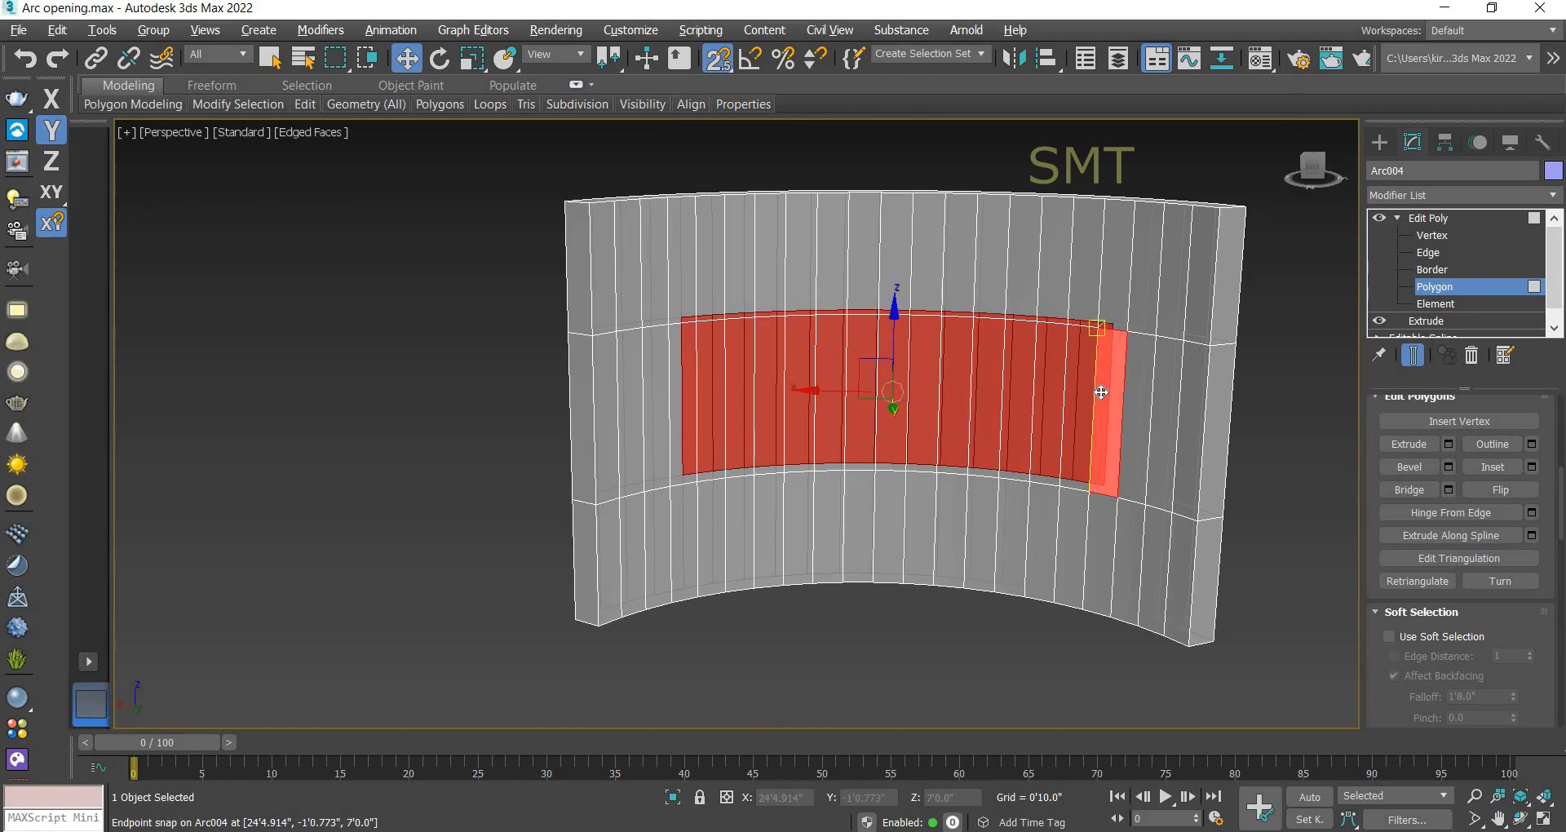
key("ctrl+z")
left_click(1093, 392, "ctrl")
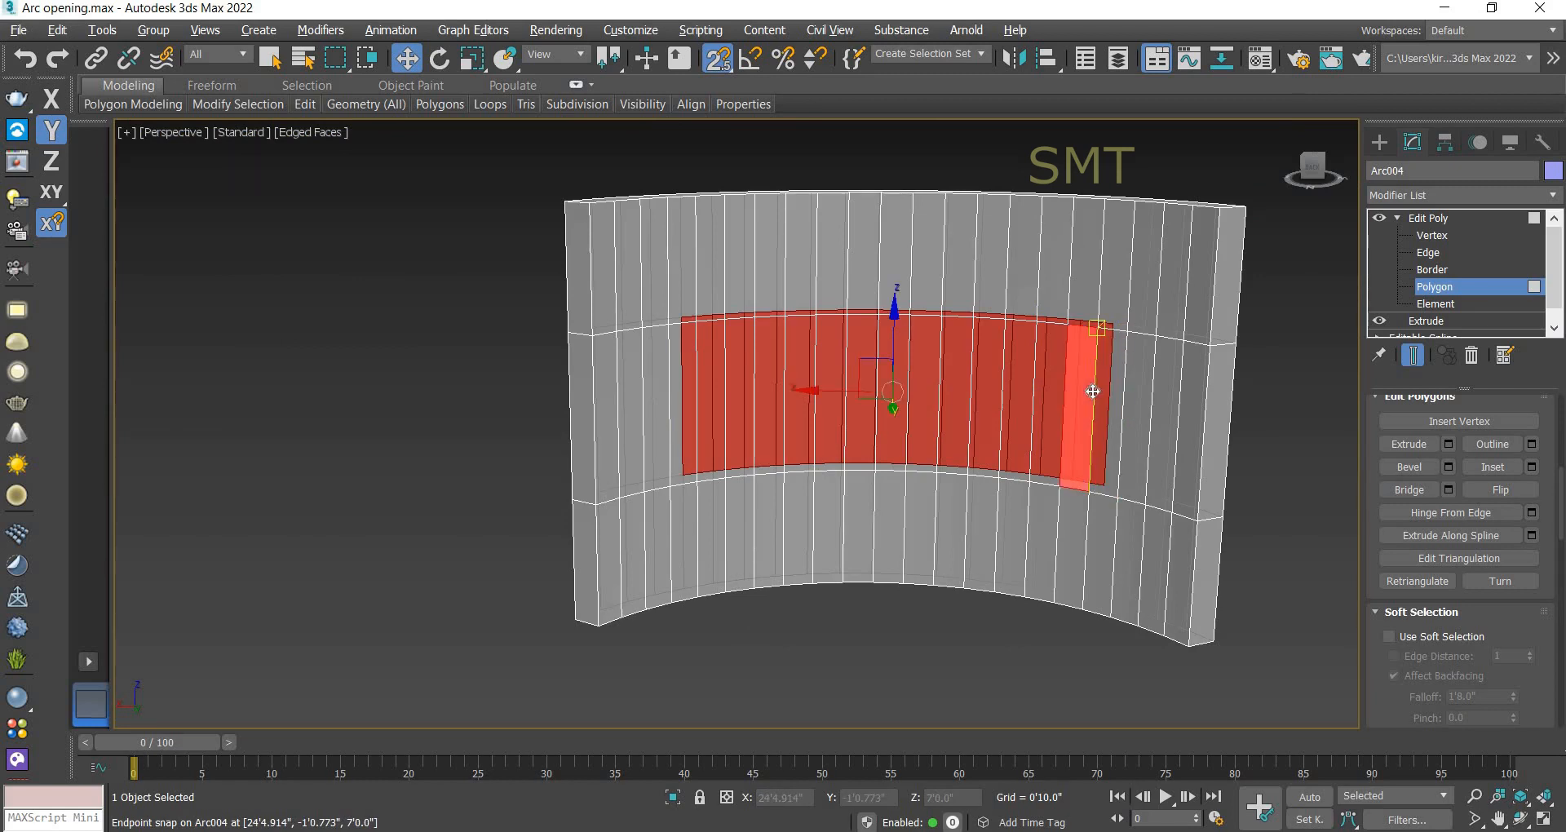
left_click(1053, 397, "ctrl")
left_click_drag(1053, 397, 681, 401, "ctrl")
left_click(1107, 408, "ctrl")
Step: Bridge the selected outer and inner polygons to cut a window opening, then leave Polygon level and deselect the wall
middle_click_drag(897, 432, 1223, 424, "alt")
key("Delete")
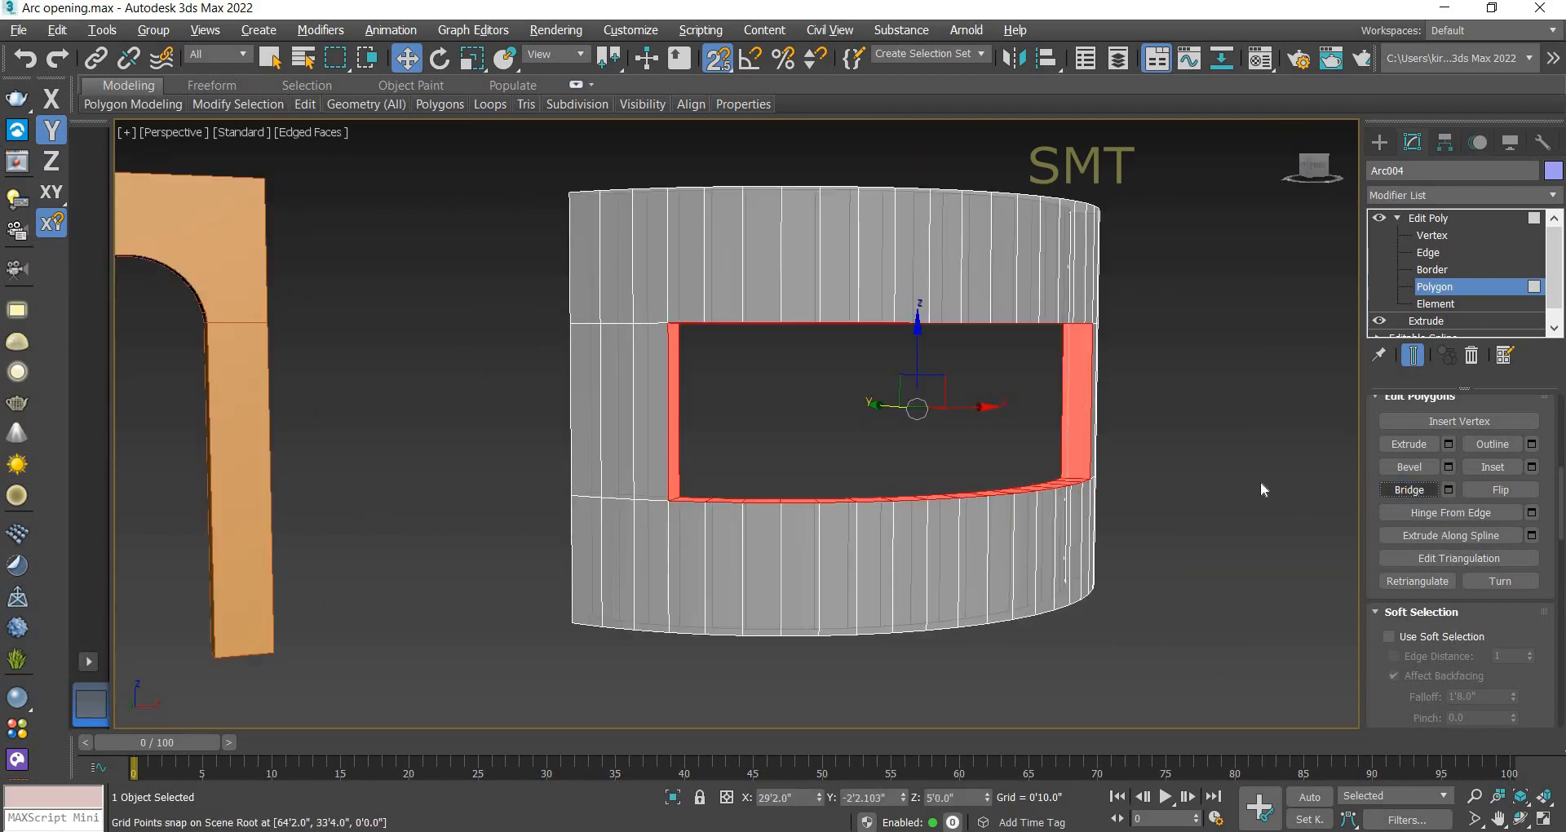
left_click(1434, 218)
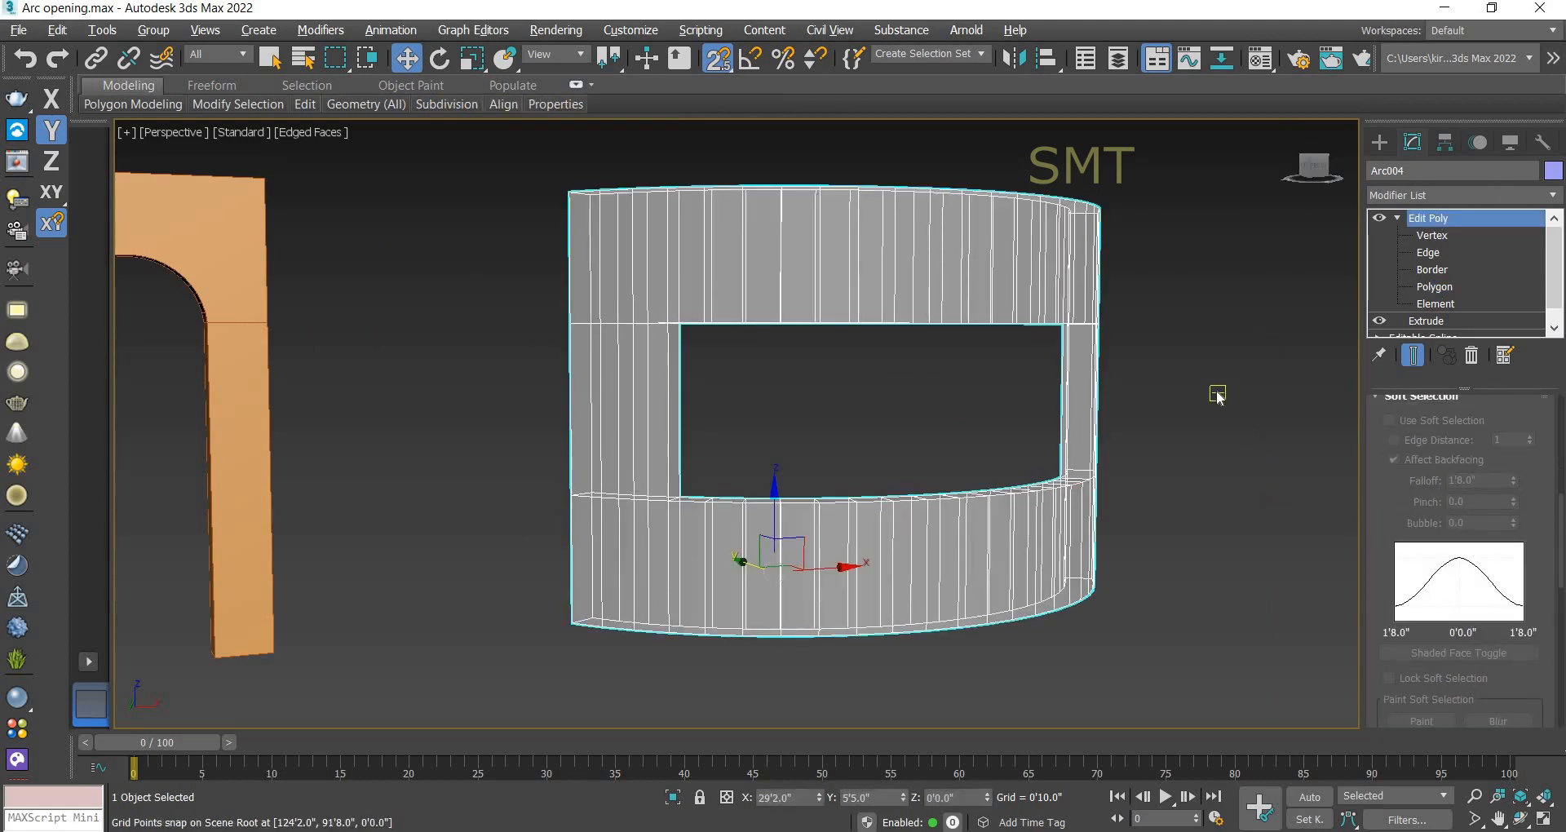
left_click(1060, 375)
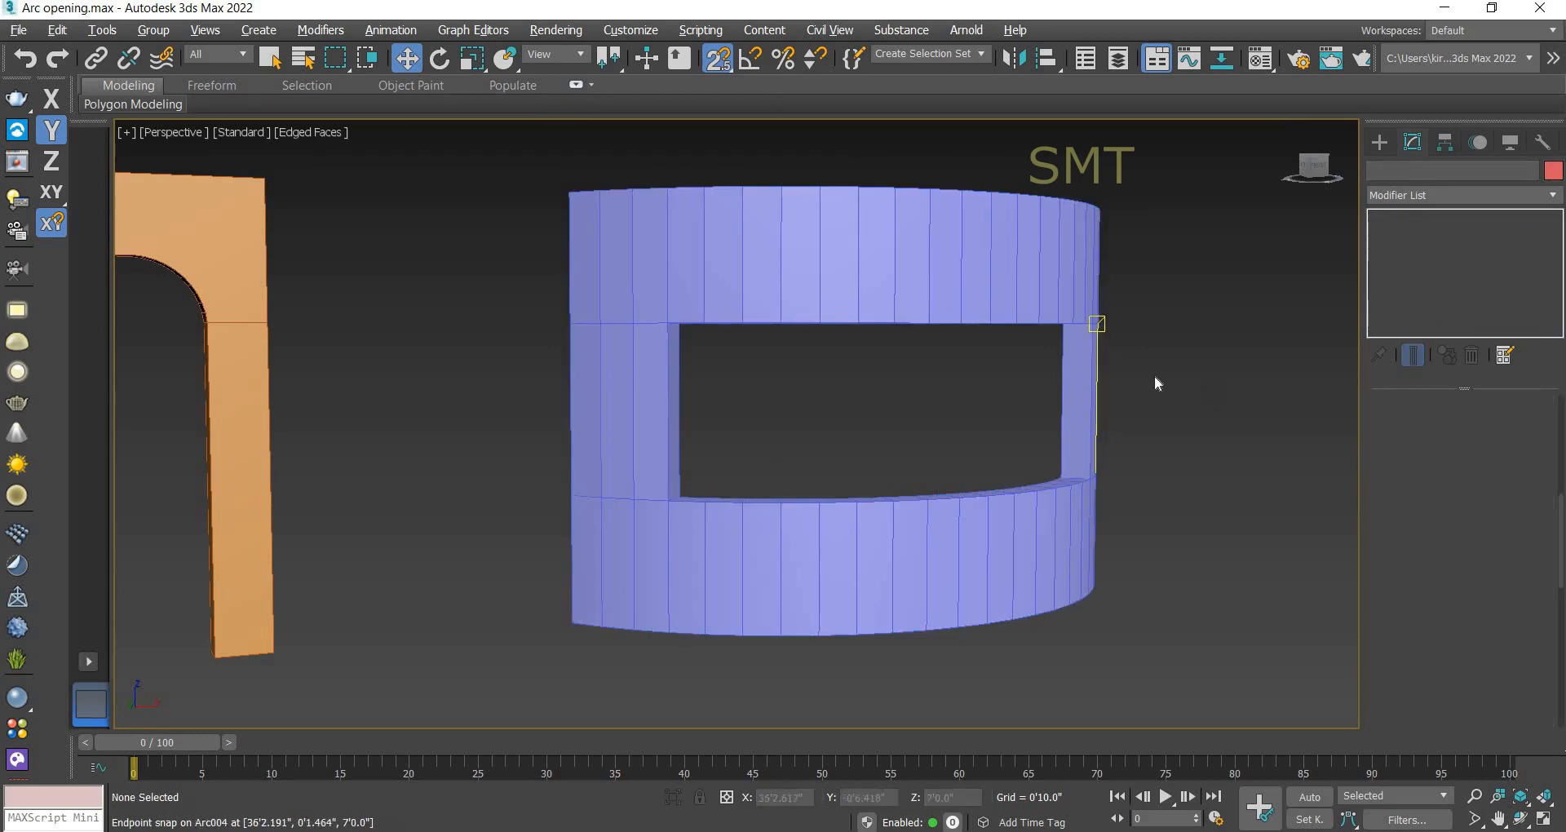
Step: Examine both walls and the curved wall's window opening with edged faces hidden and shown
scroll(1153, 380, "down", 3)
middle_click_drag(1132, 402, 1020, 465)
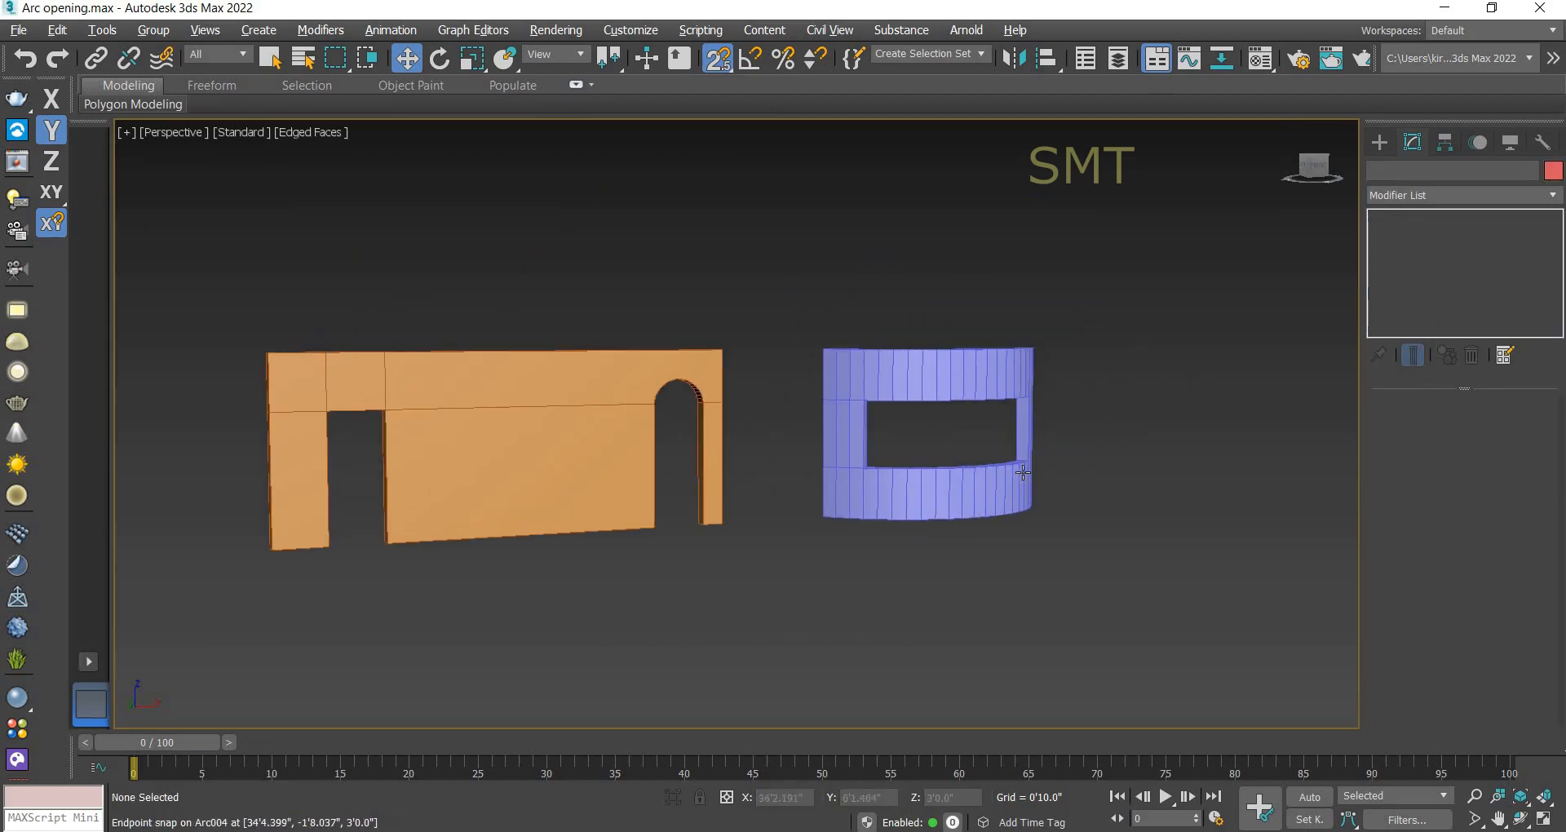
scroll(1018, 464, "up", 2)
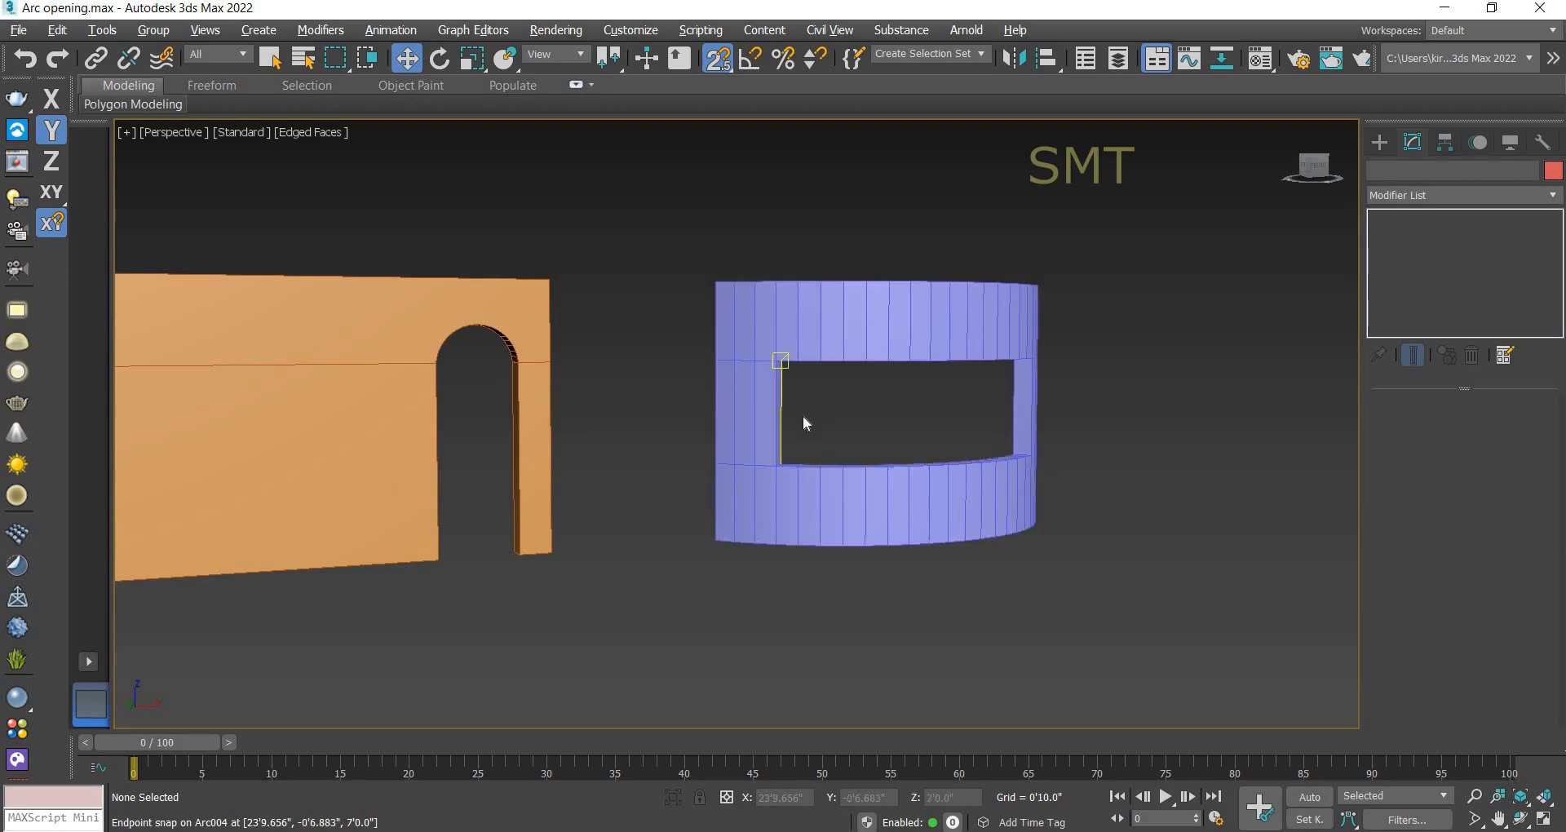
key("F4")
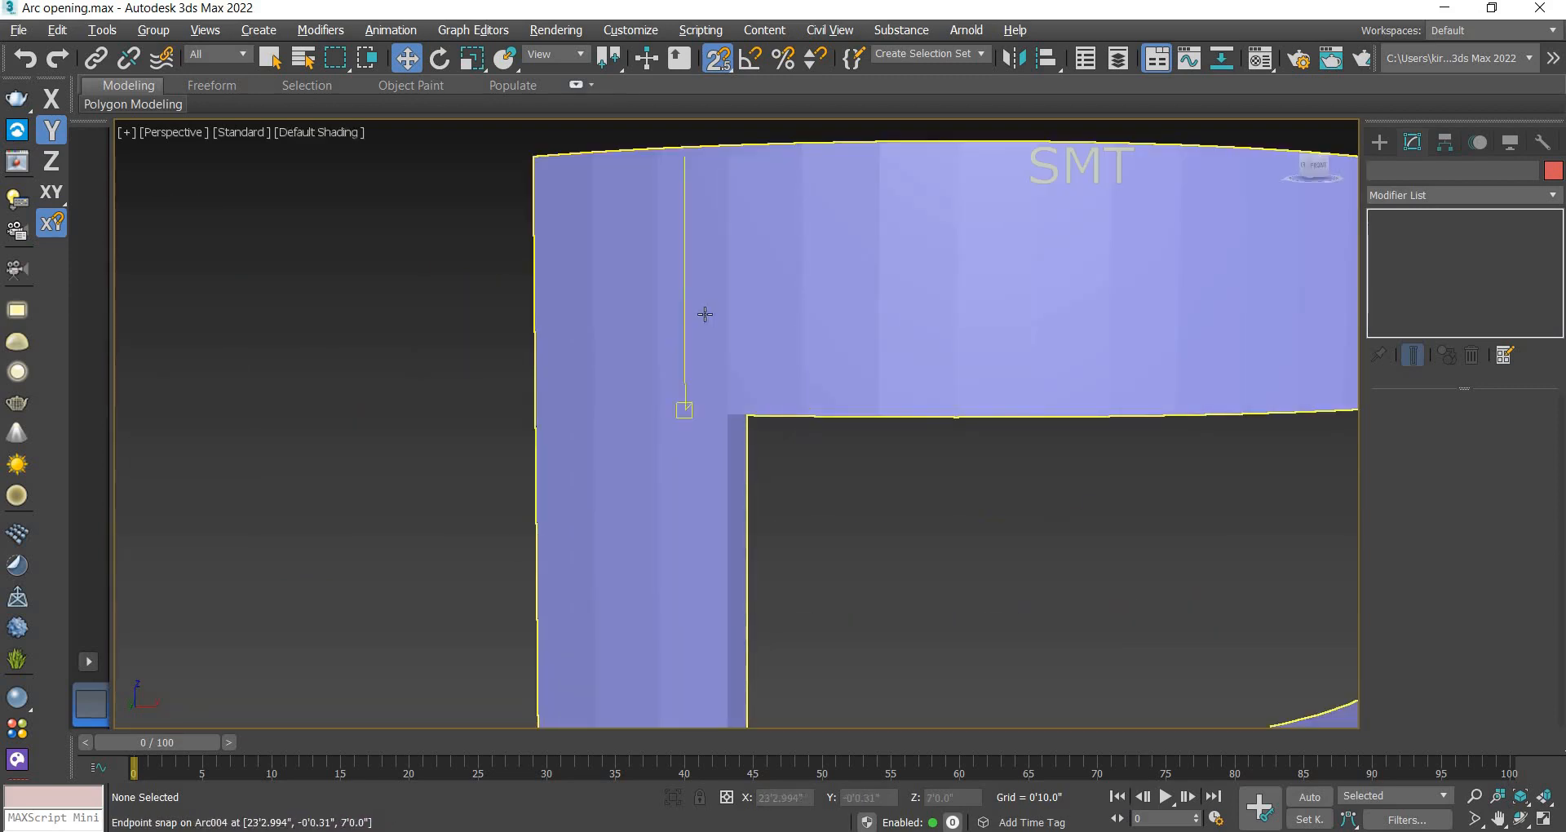
scroll(702, 315, "down", 7)
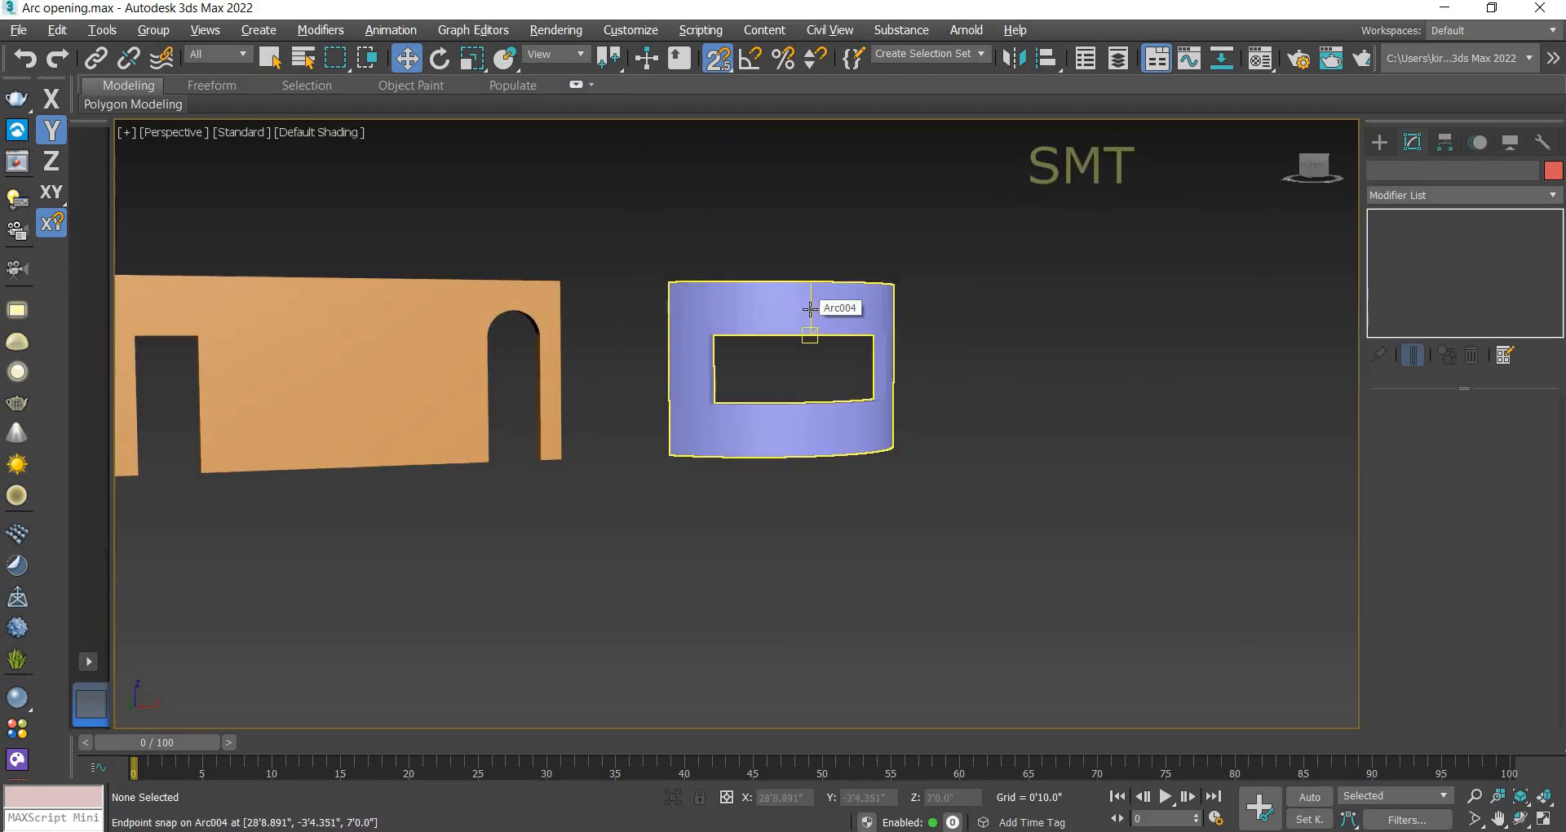
key("F4")
scroll(815, 303, "up", 2)
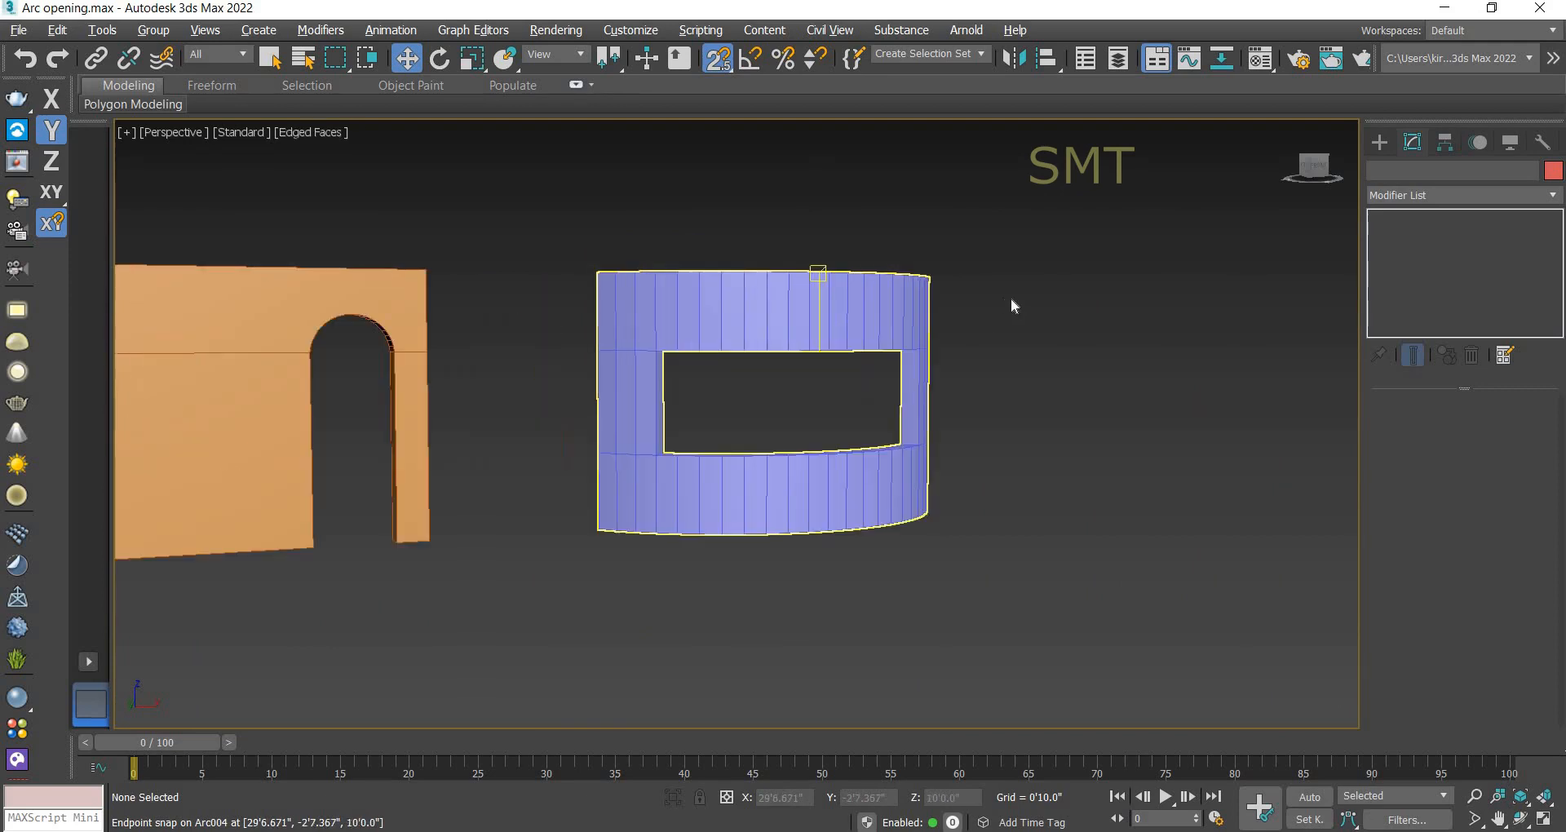
Step: Select the curved wall's vertical edges on both sides of the window opening in the Front view
left_click(1042, 313)
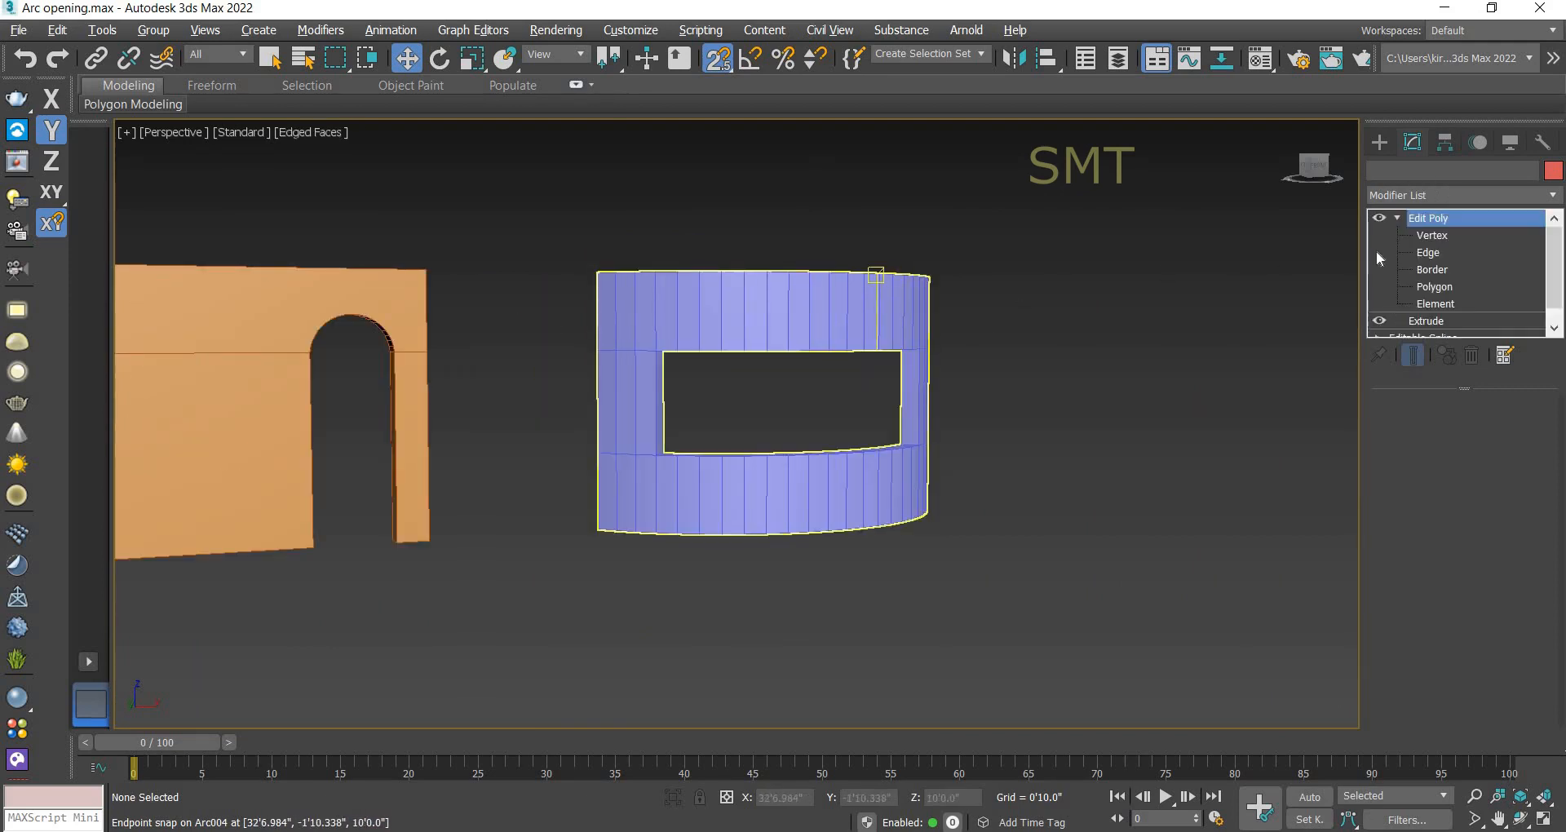
left_click(1428, 254)
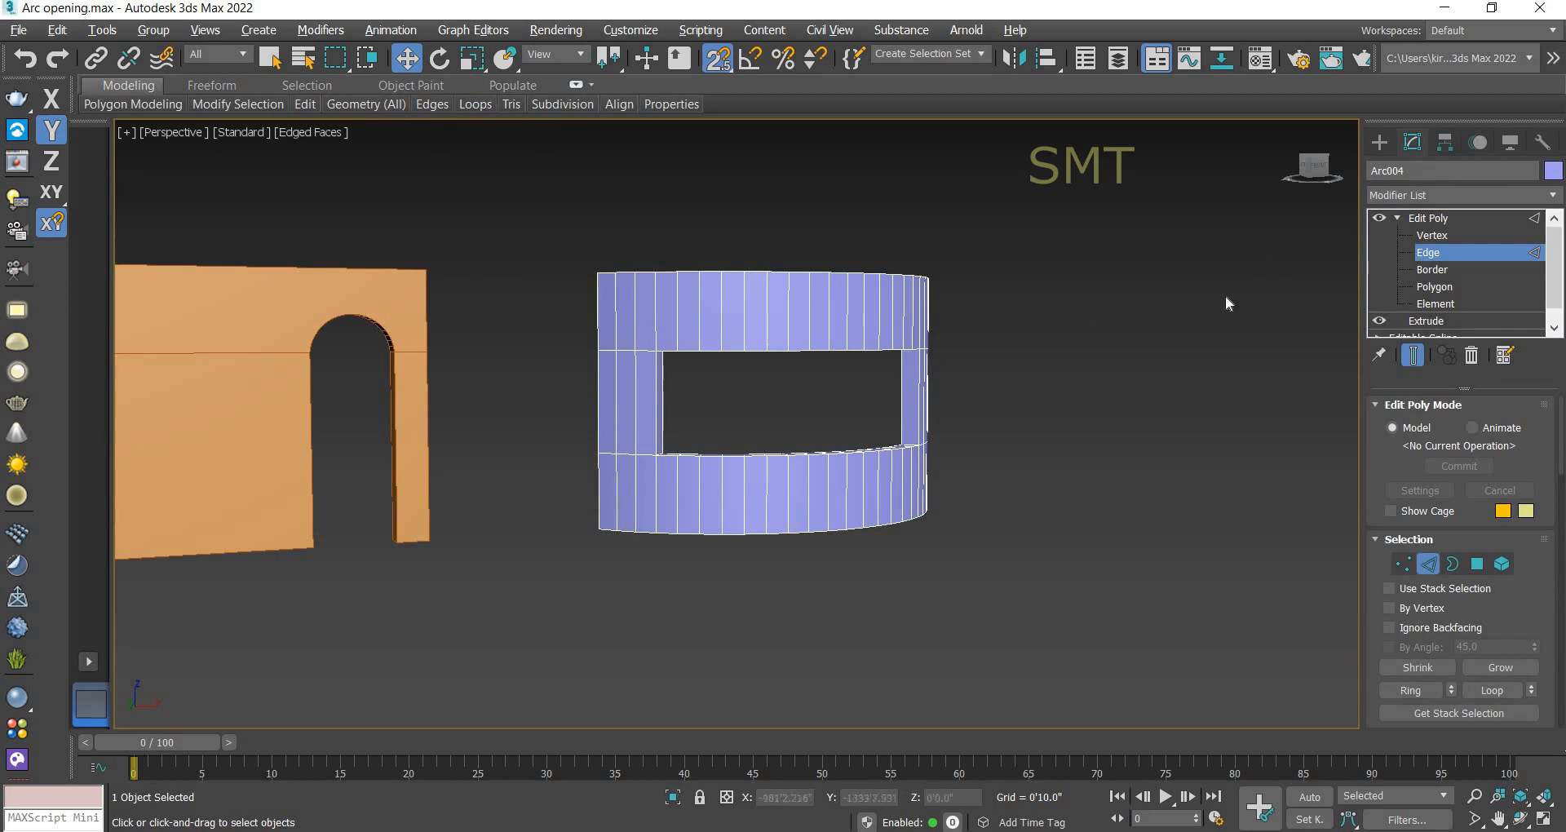
key("f")
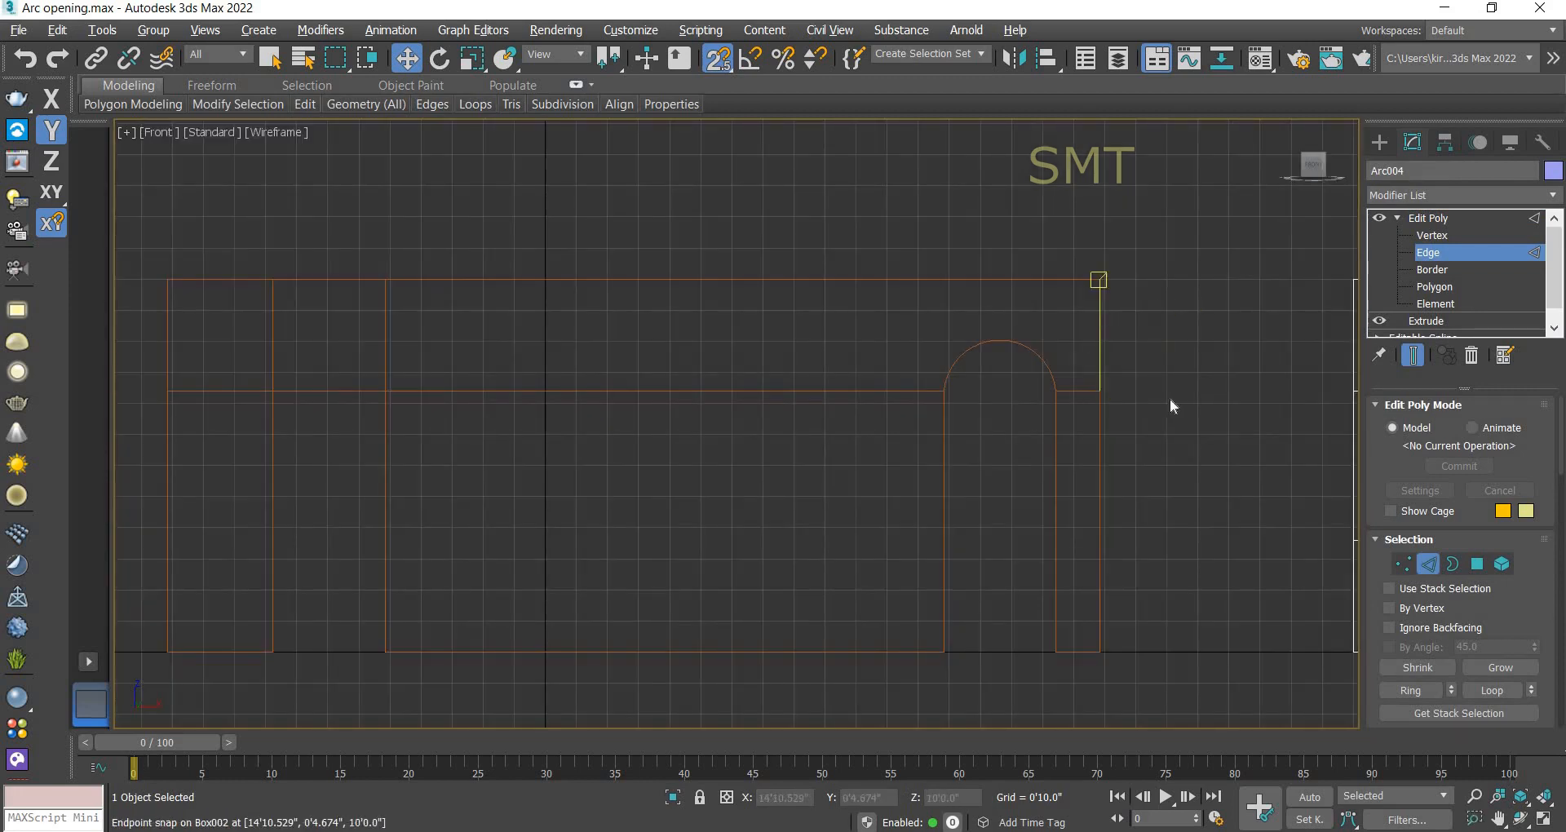
scroll(1170, 398, "down", 3)
middle_click_drag(1183, 411, 757, 427)
scroll(1105, 407, "up", 2)
left_click_drag(1114, 410, 636, 430)
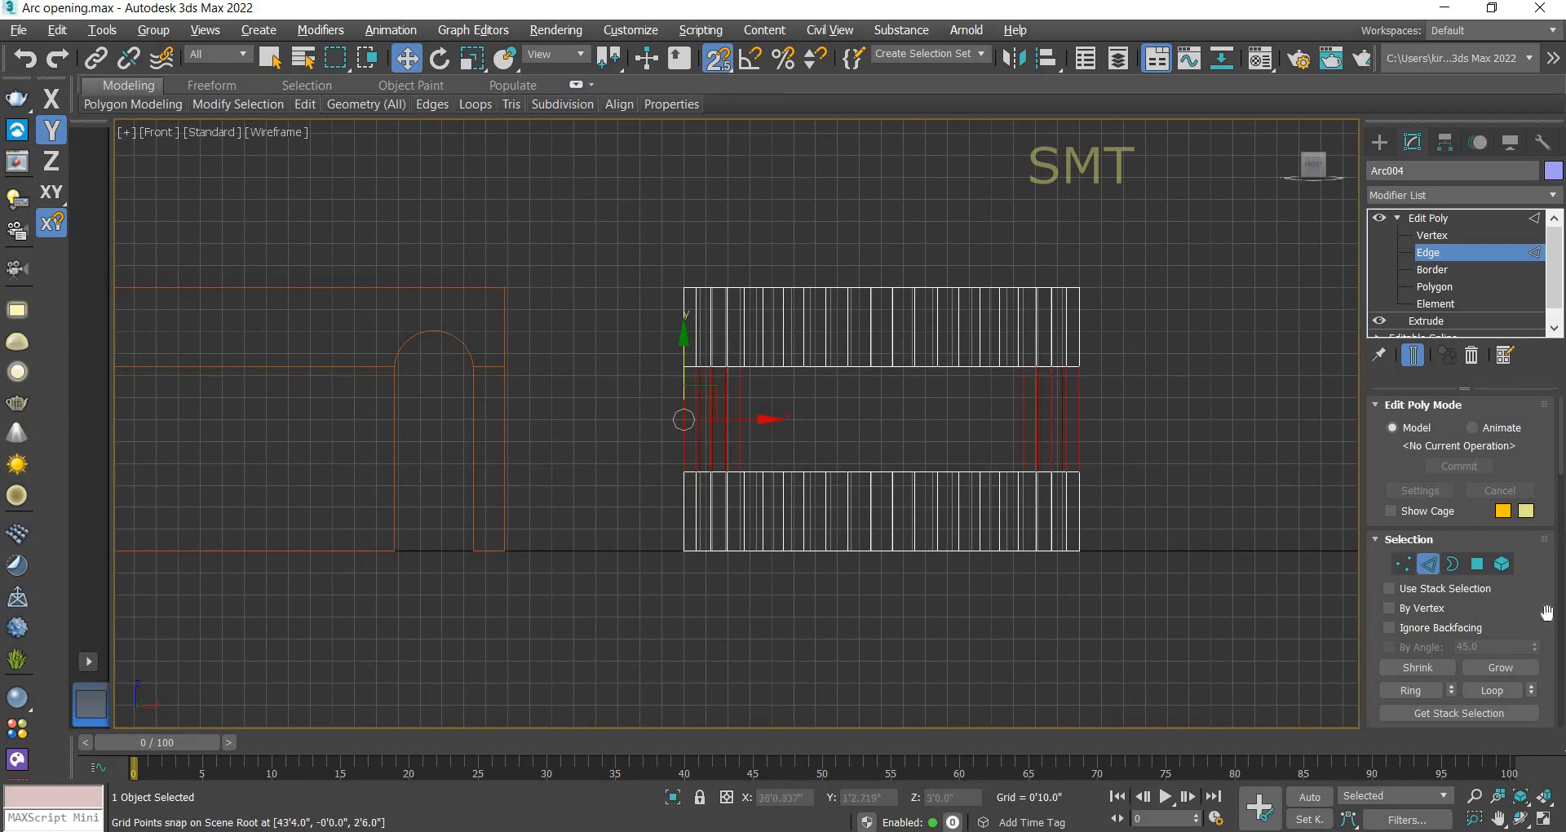
Step: Connect the selected vertical edges beside the opening with 4 segments
scroll(1545, 611, "down", 1)
scroll(1547, 612, "down", 6)
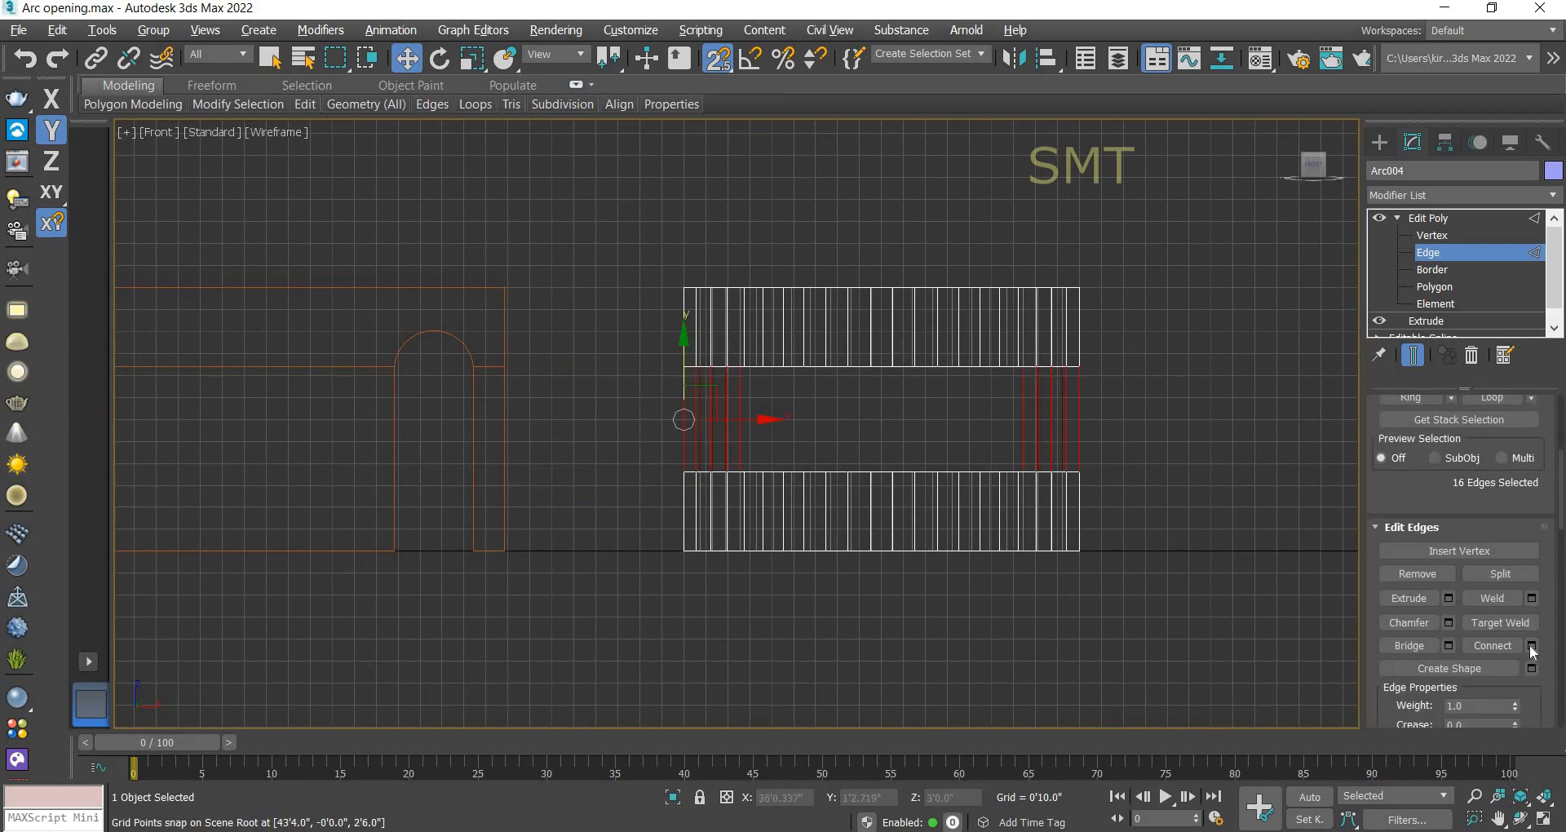
left_click(1532, 647)
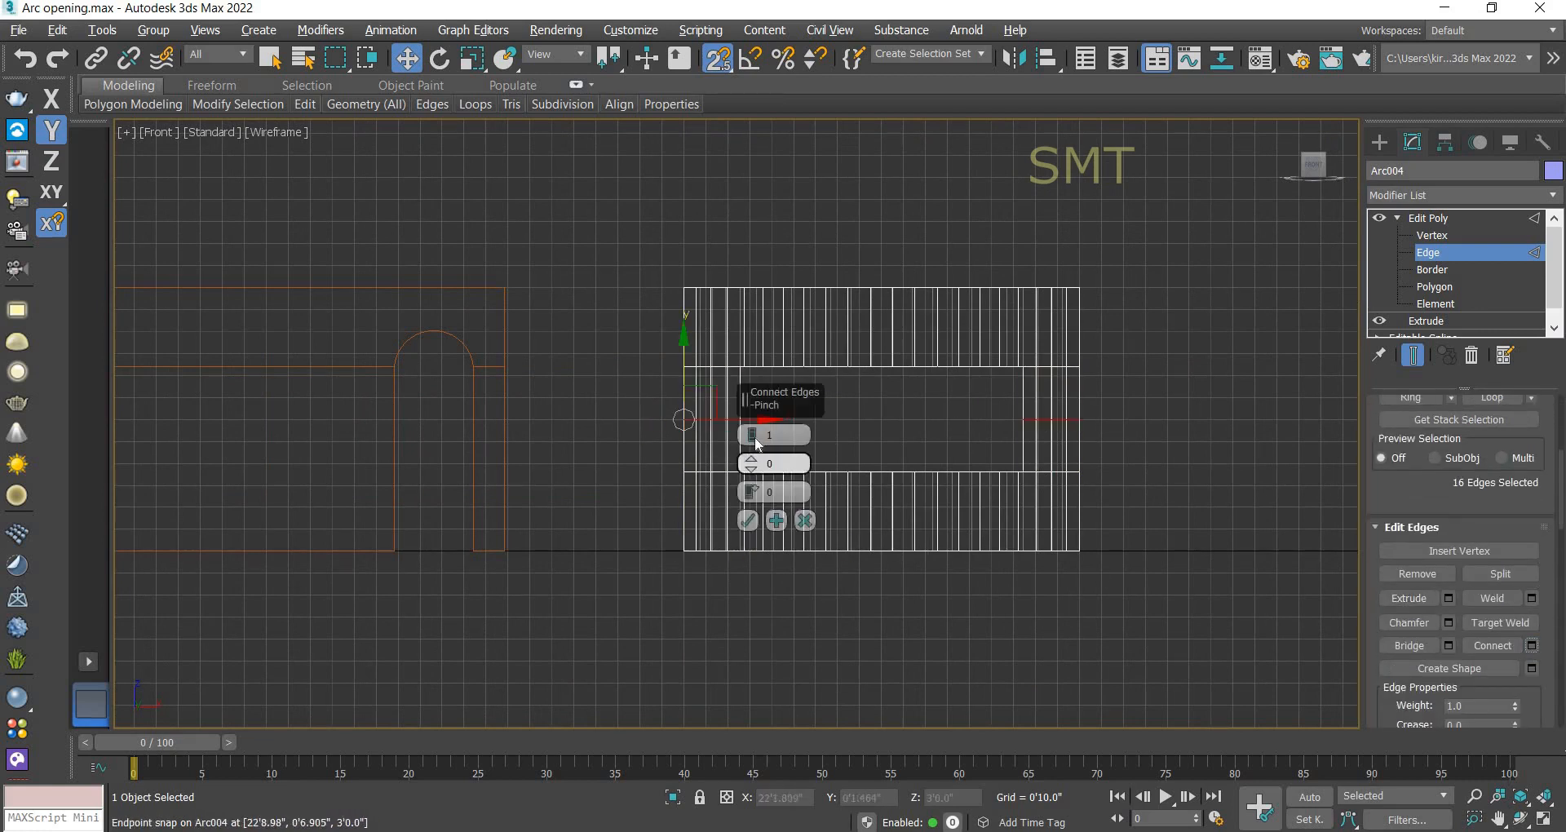
left_click(753, 432)
left_click(753, 432)
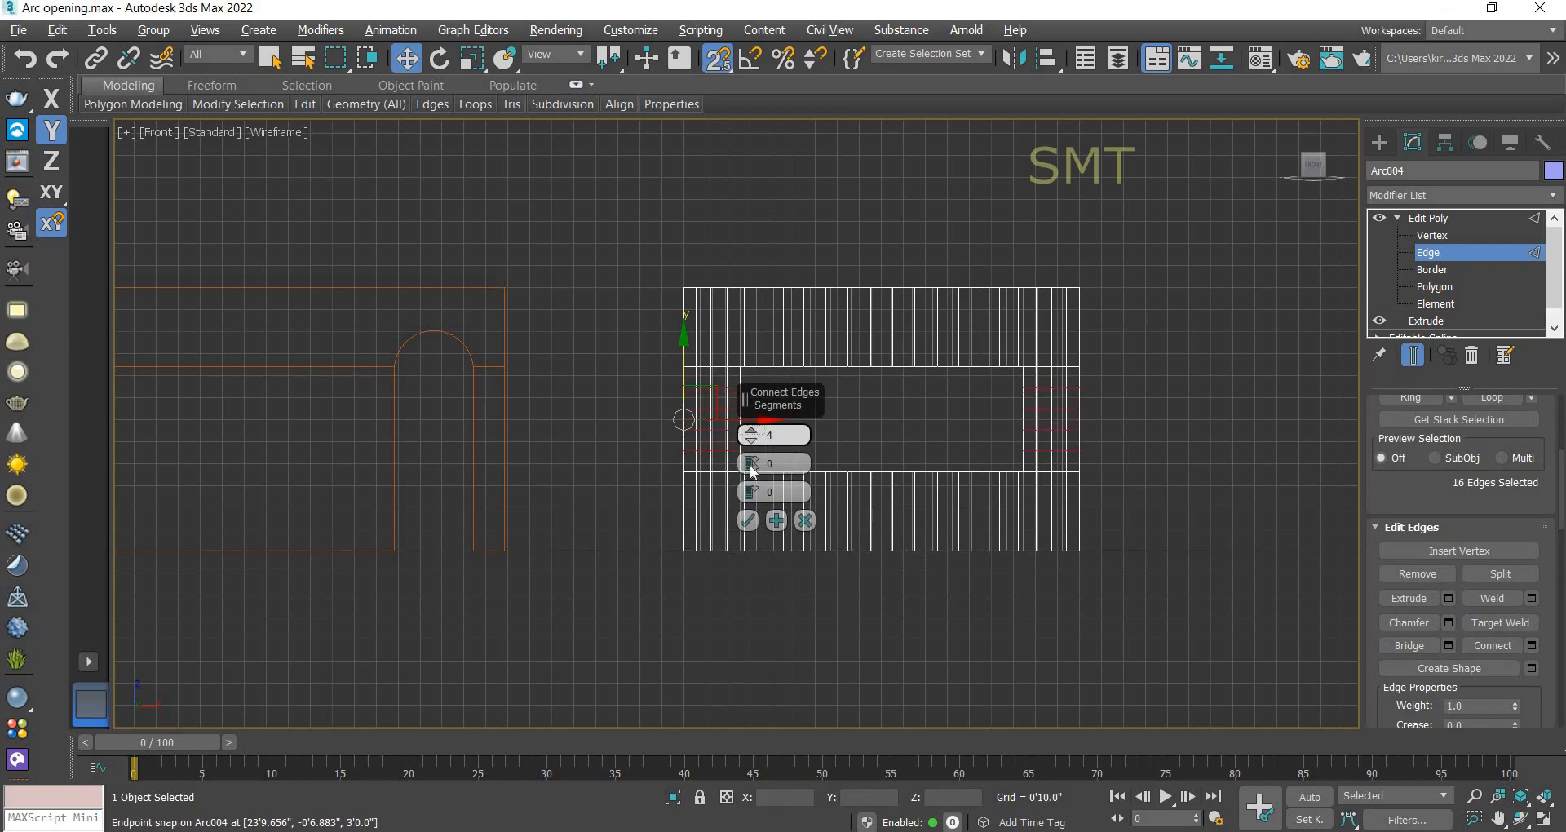
left_click(747, 520)
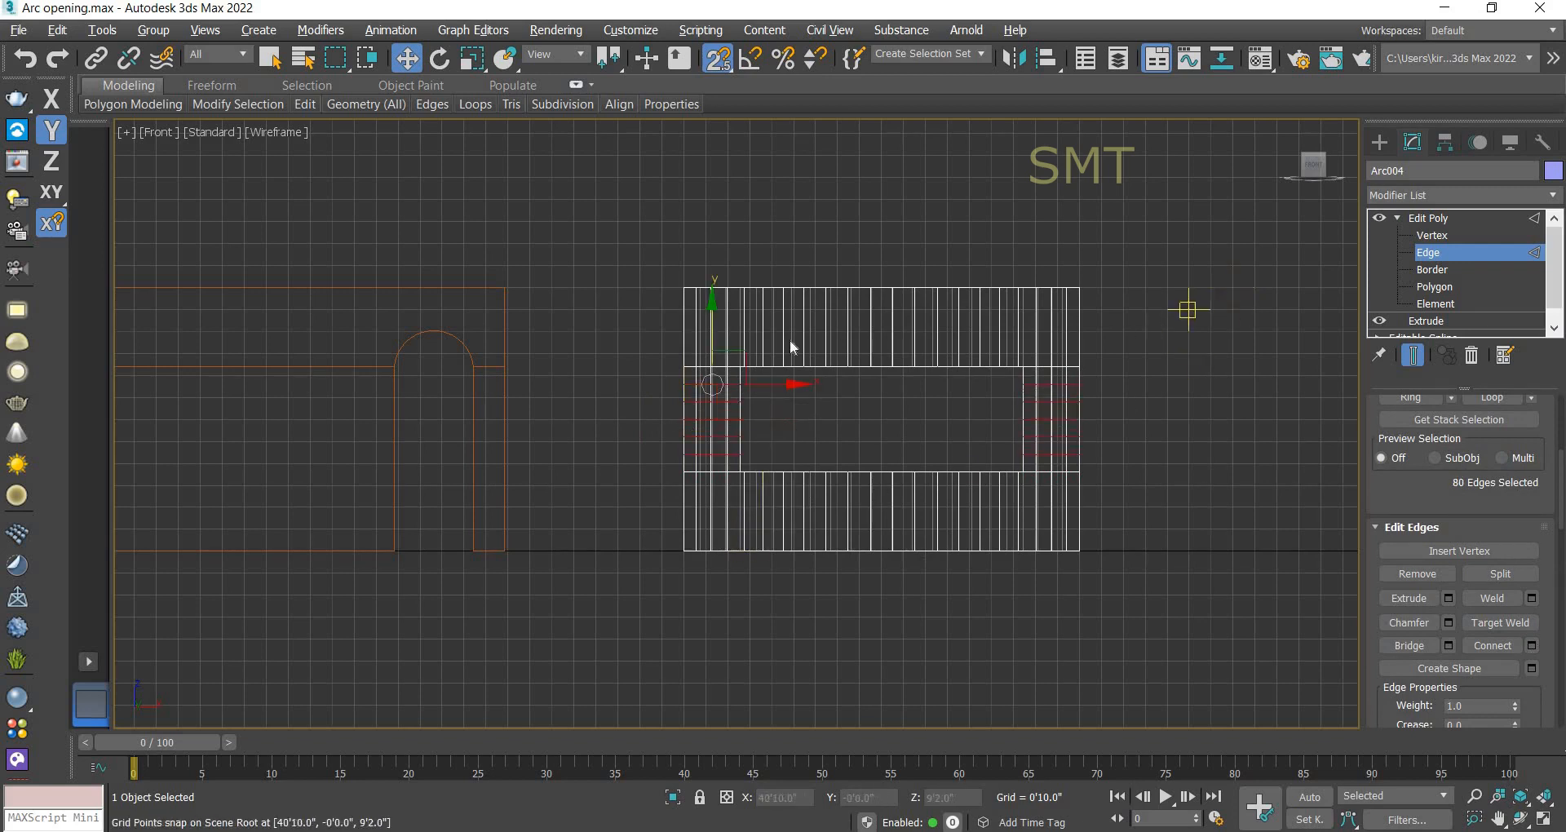
Step: Connect the curved wall's vertical edges above and below the window opening with 5 segments each, and deselect the edges
left_click_drag(647, 331, 1148, 336)
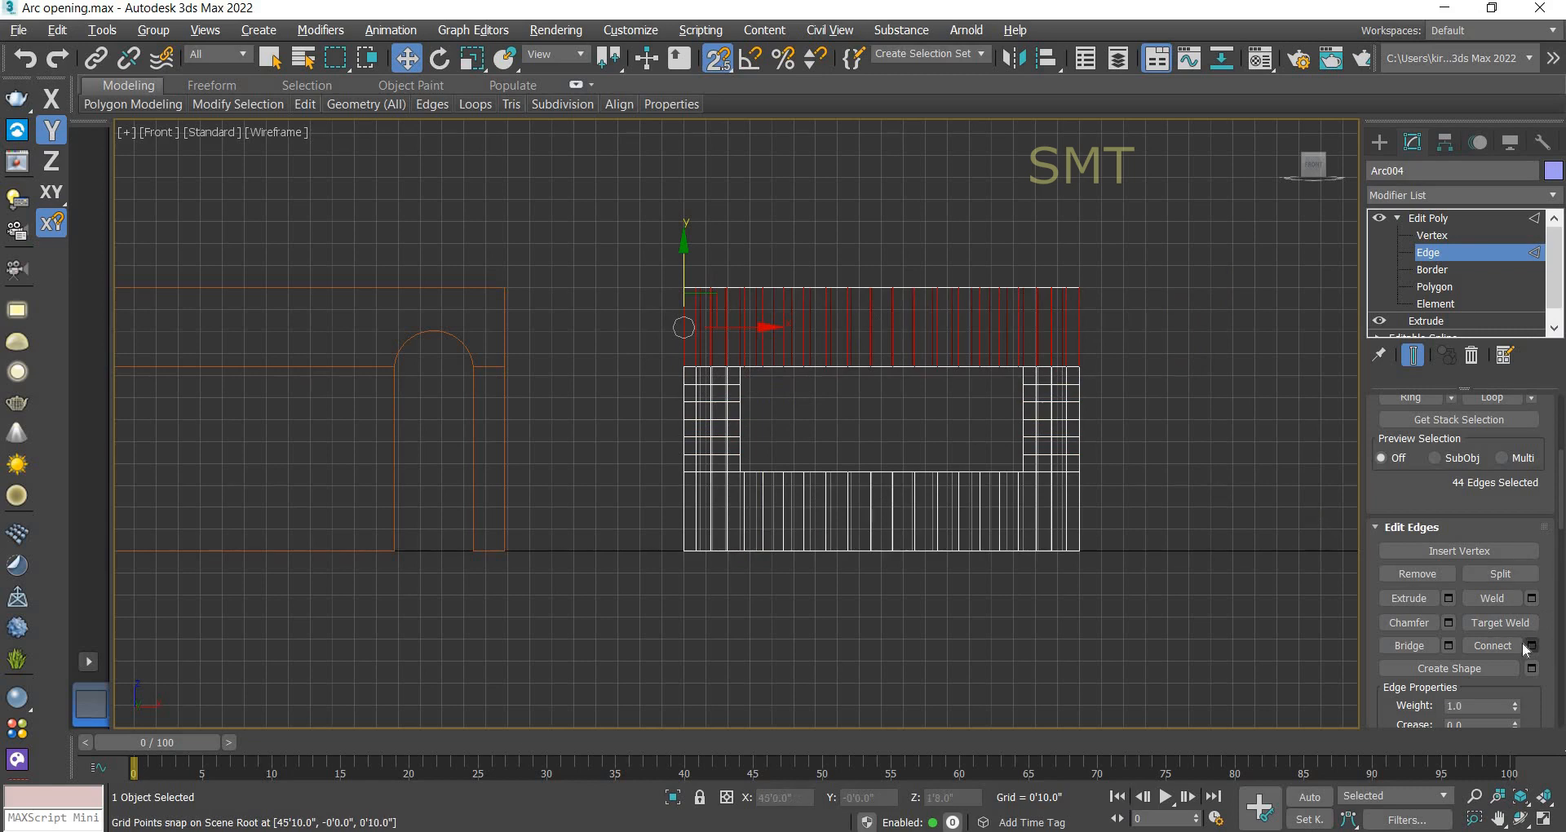
left_click(1518, 645)
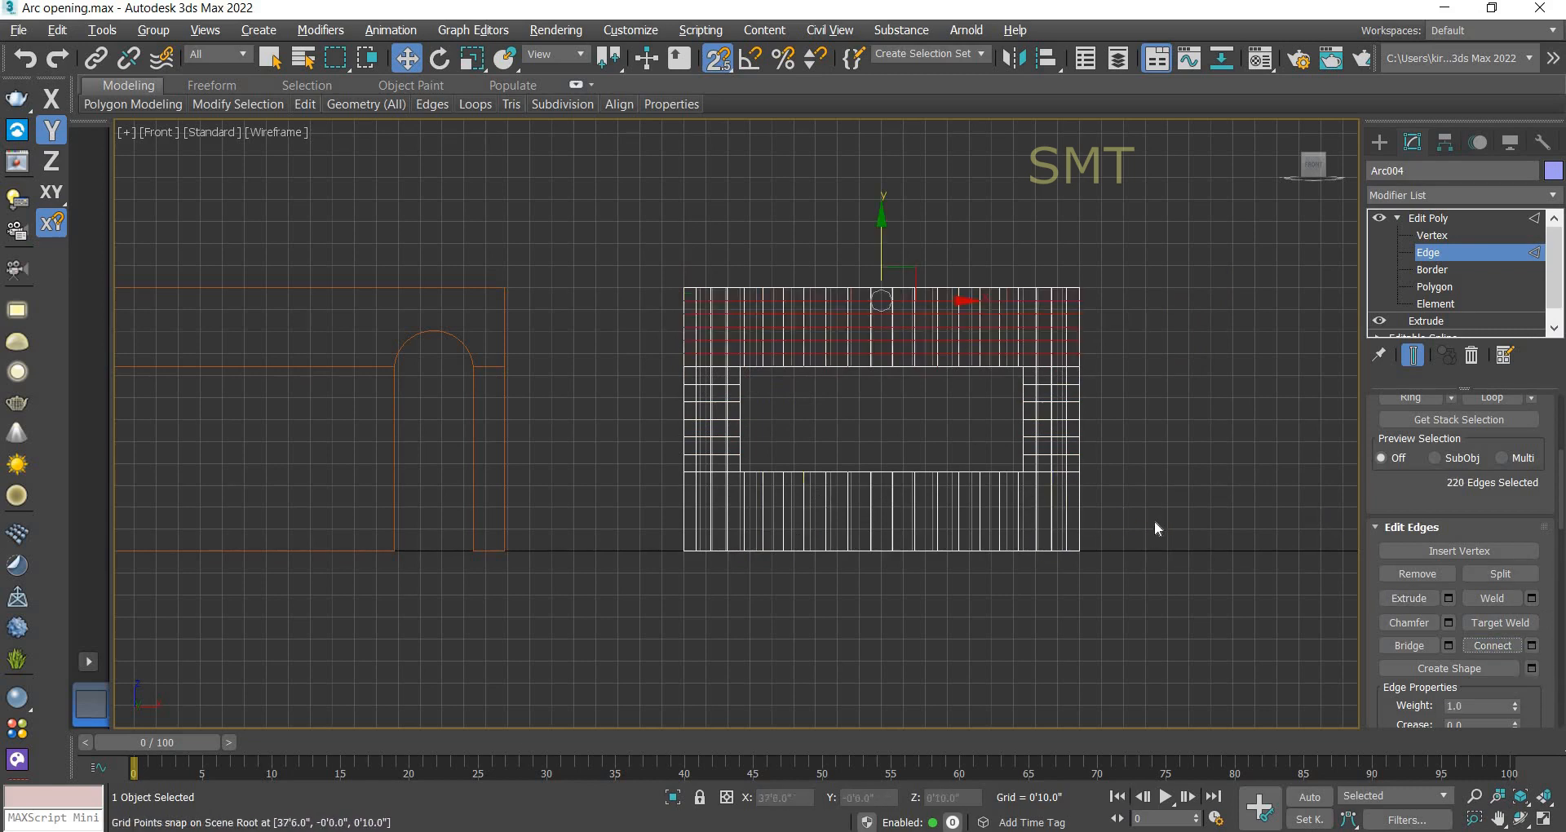
left_click_drag(1155, 526, 601, 506)
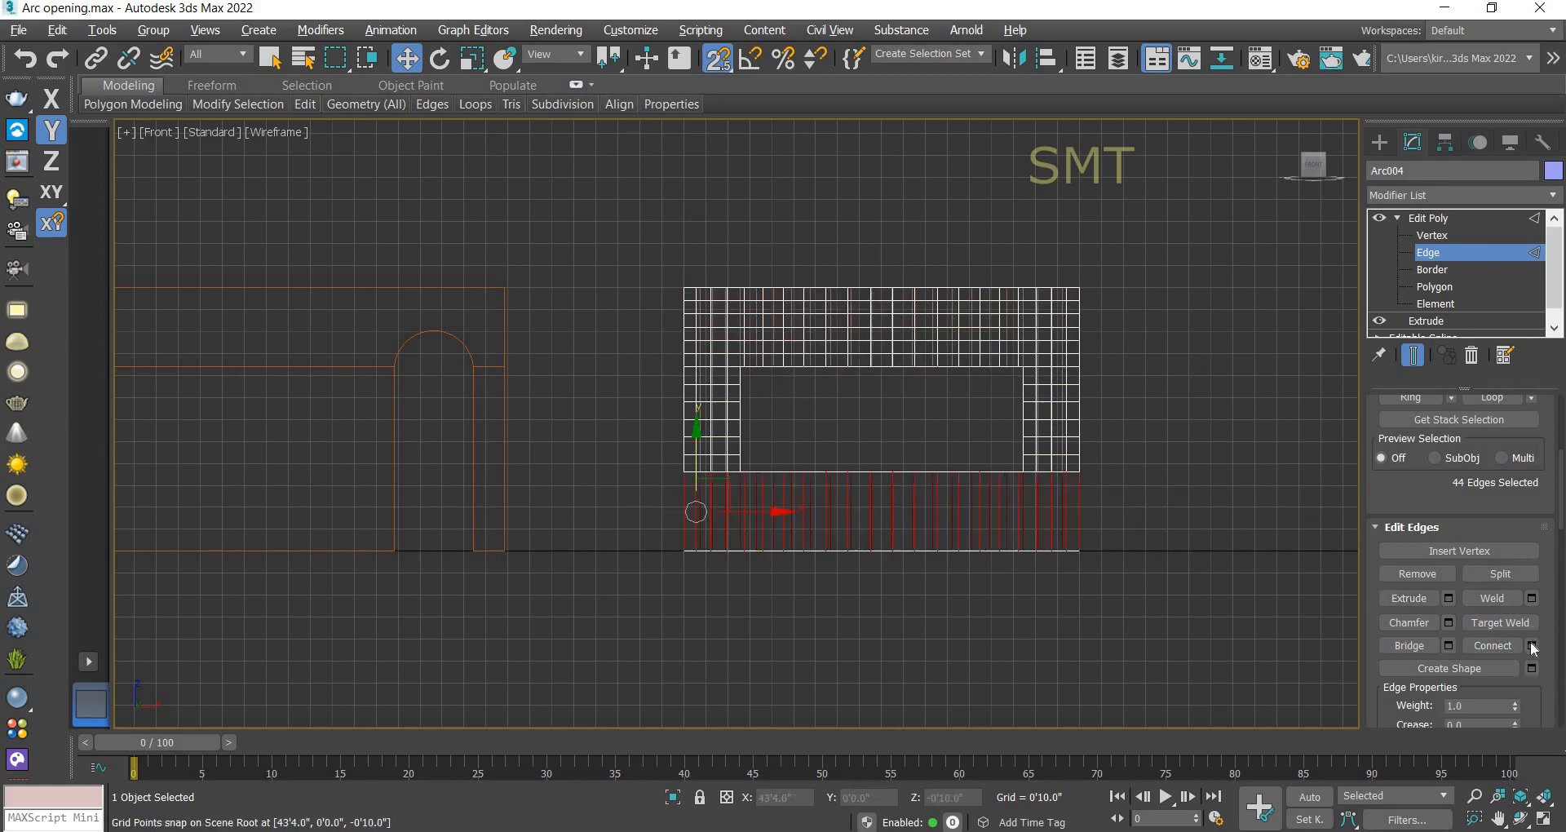
left_click(1533, 646)
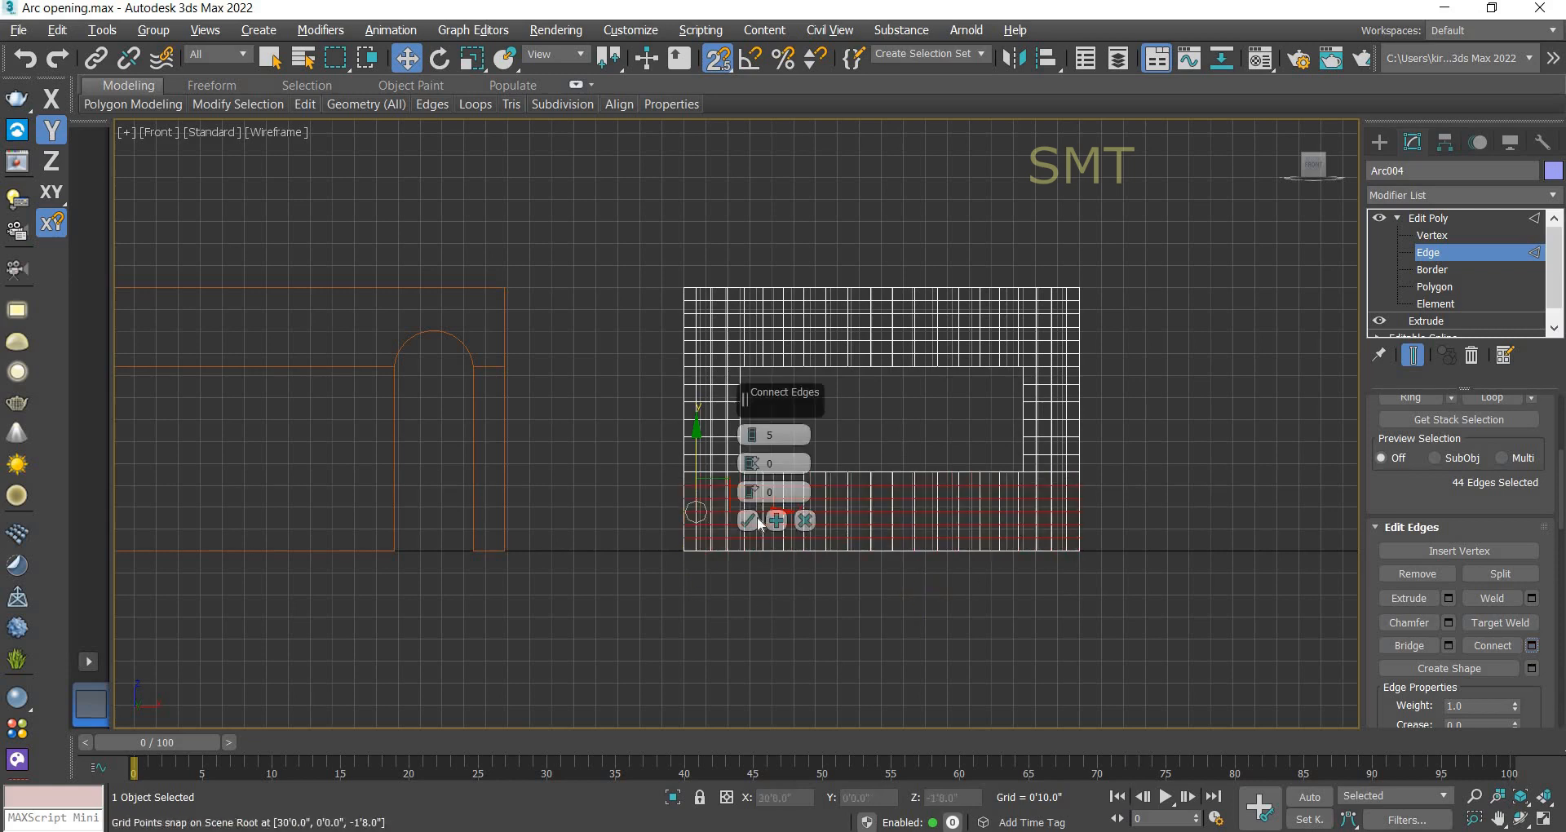
left_click(748, 520)
left_click(1173, 495)
Step: In a shaded view without edged faces, clear the smoothing groups of the curved wall's entire element and auto smooth it at 45
key("F3")
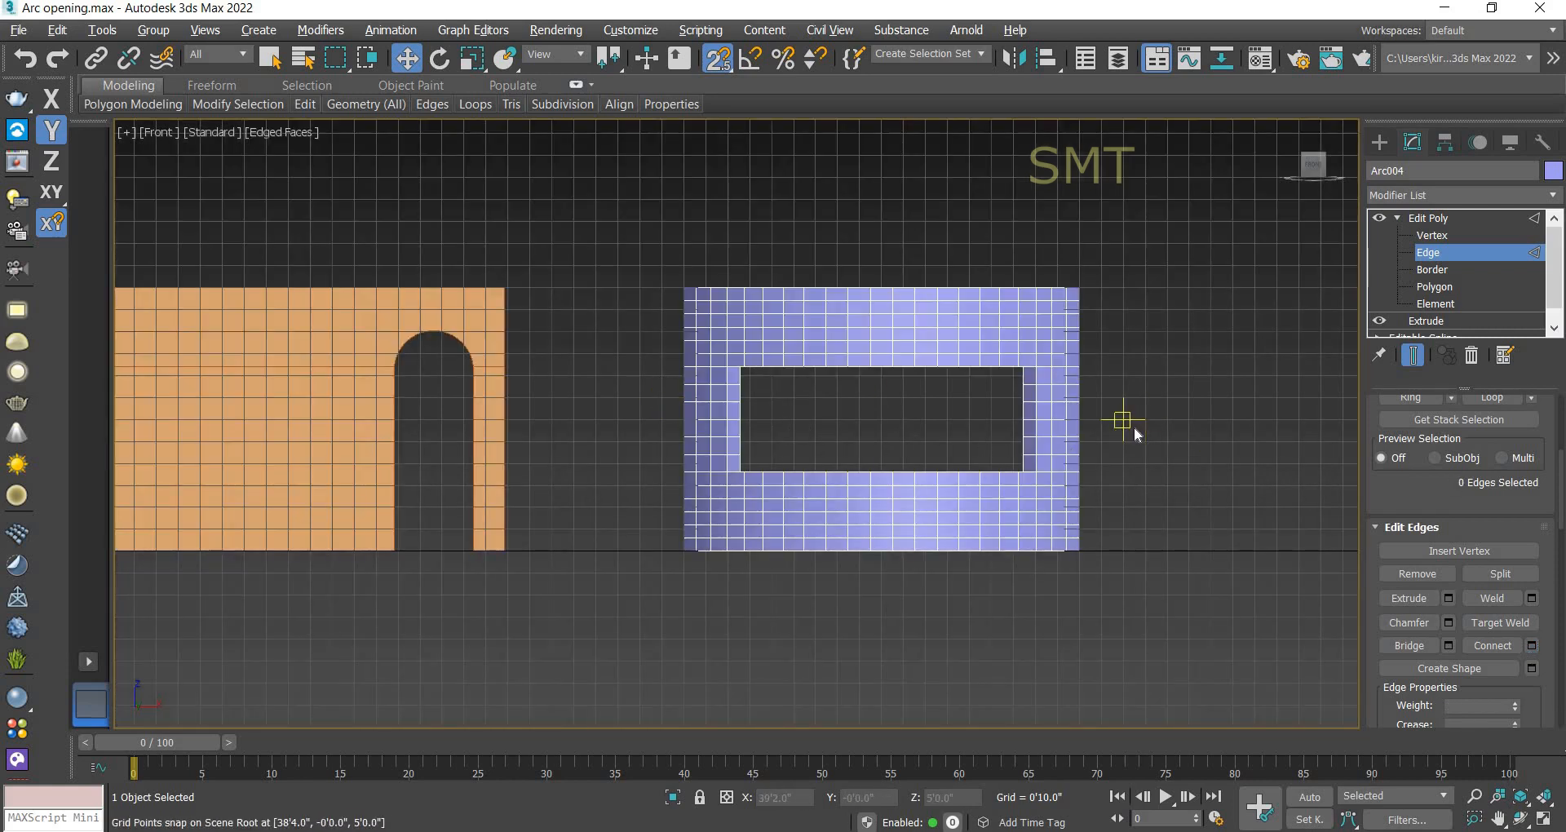
key("F4")
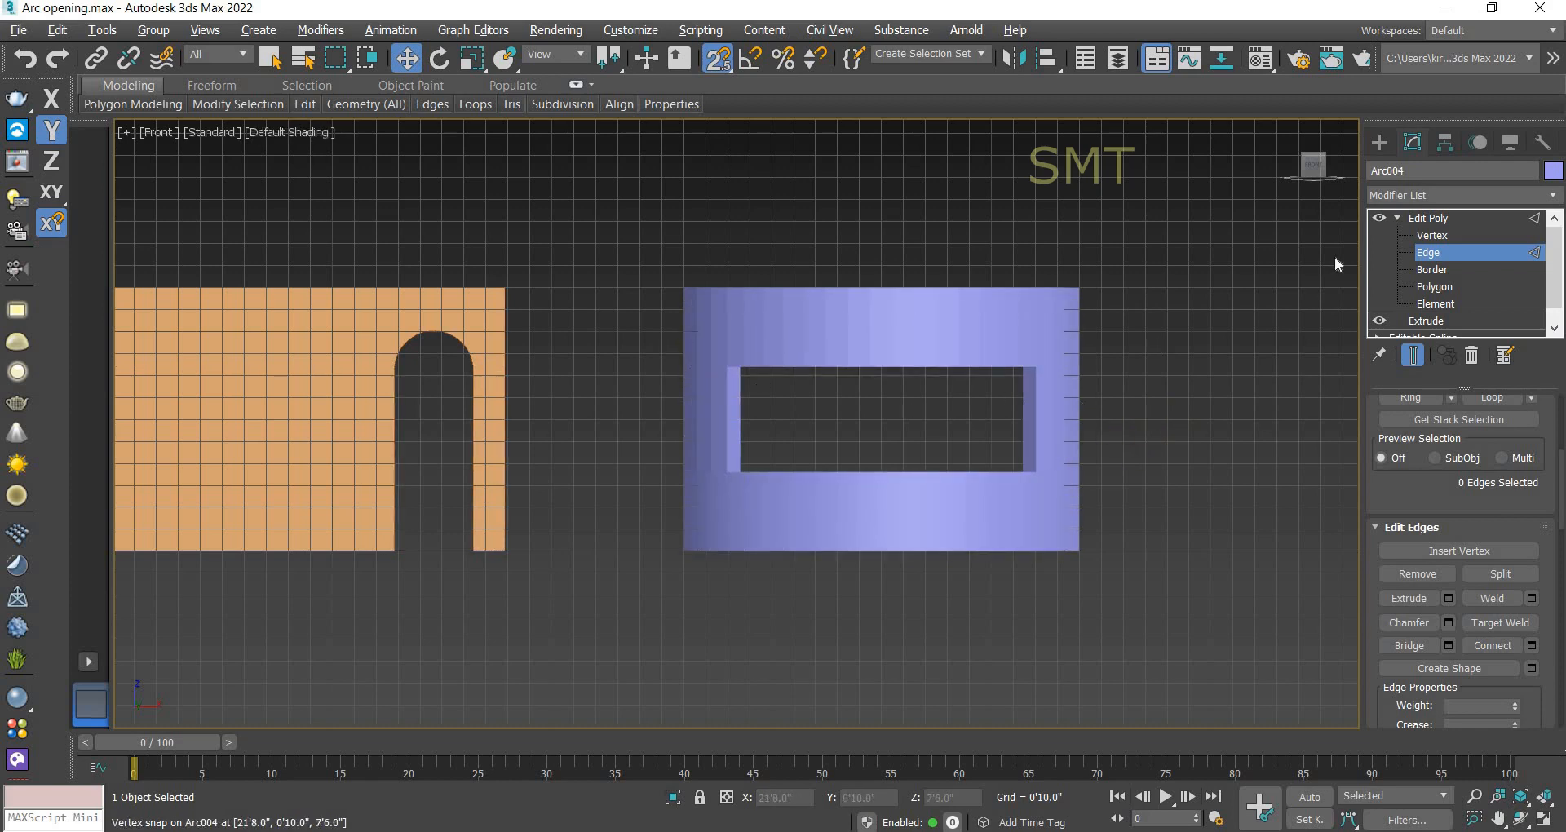
left_click(1437, 304)
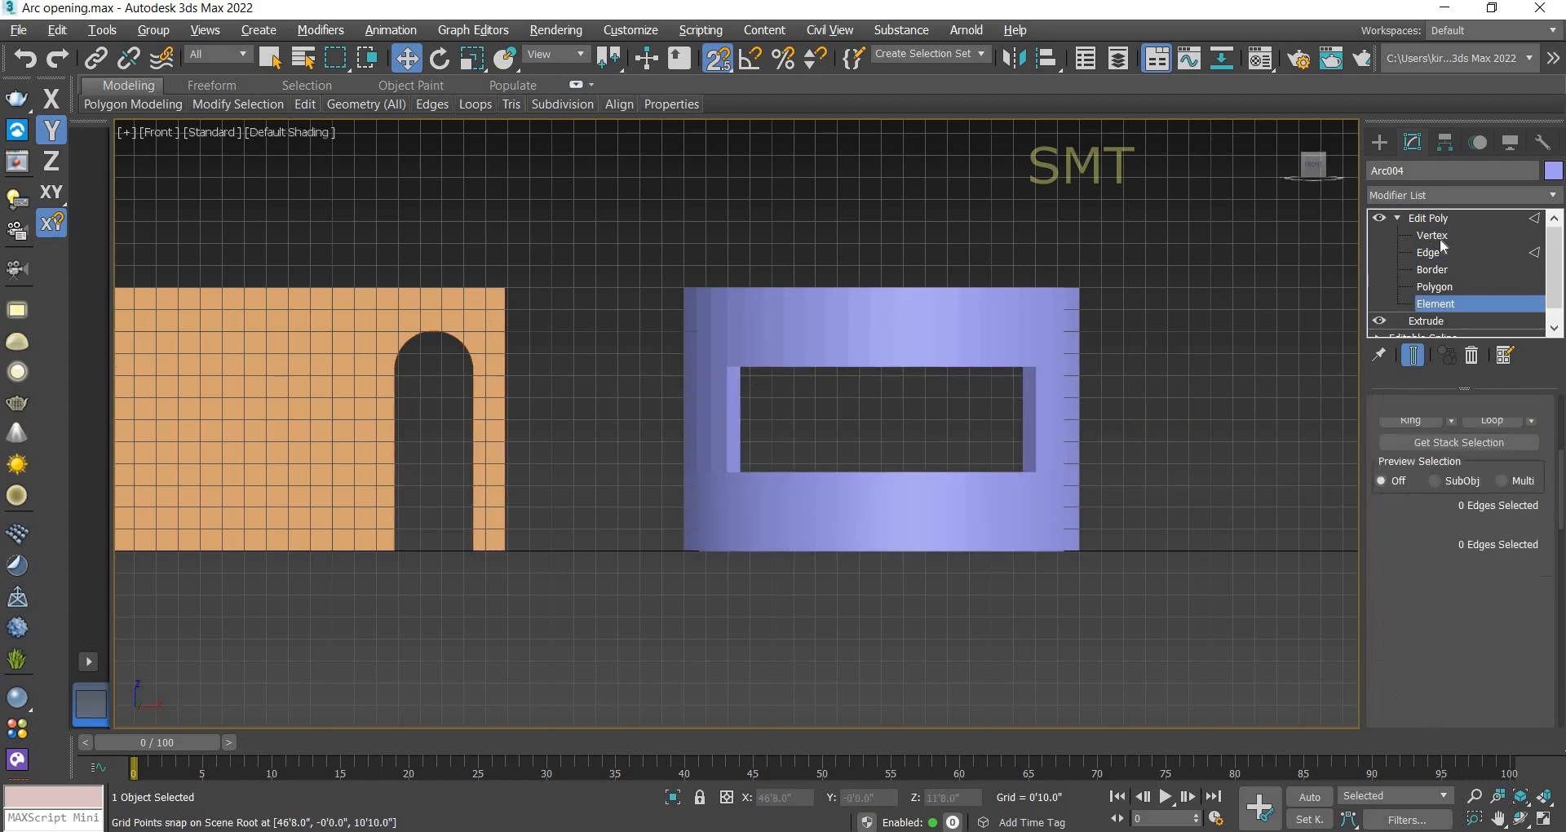
left_click(1024, 395)
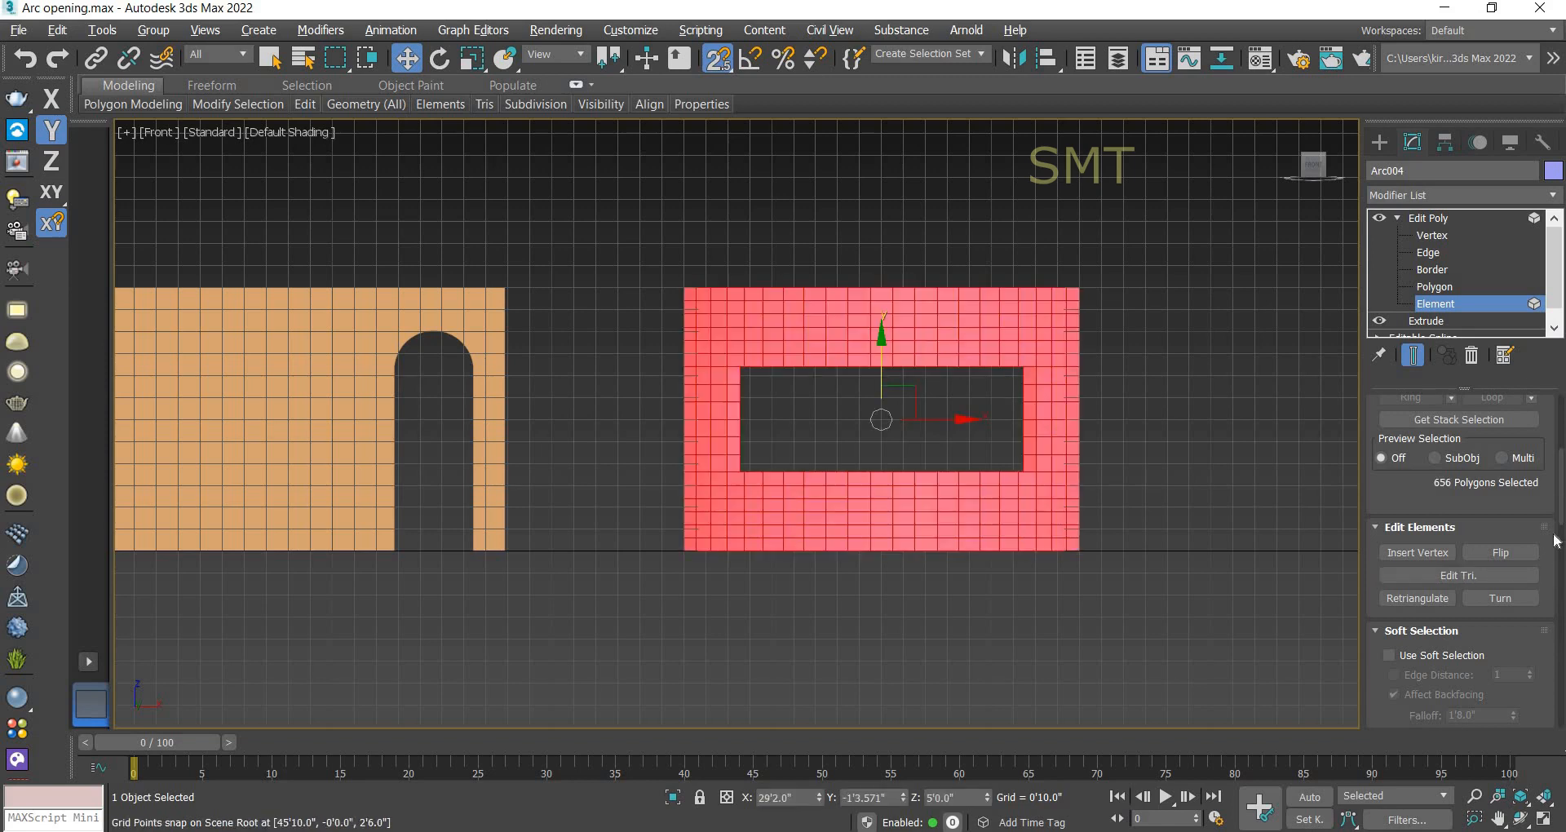
scroll(1533, 646, "down", 10)
scroll(1529, 698, "down", 8)
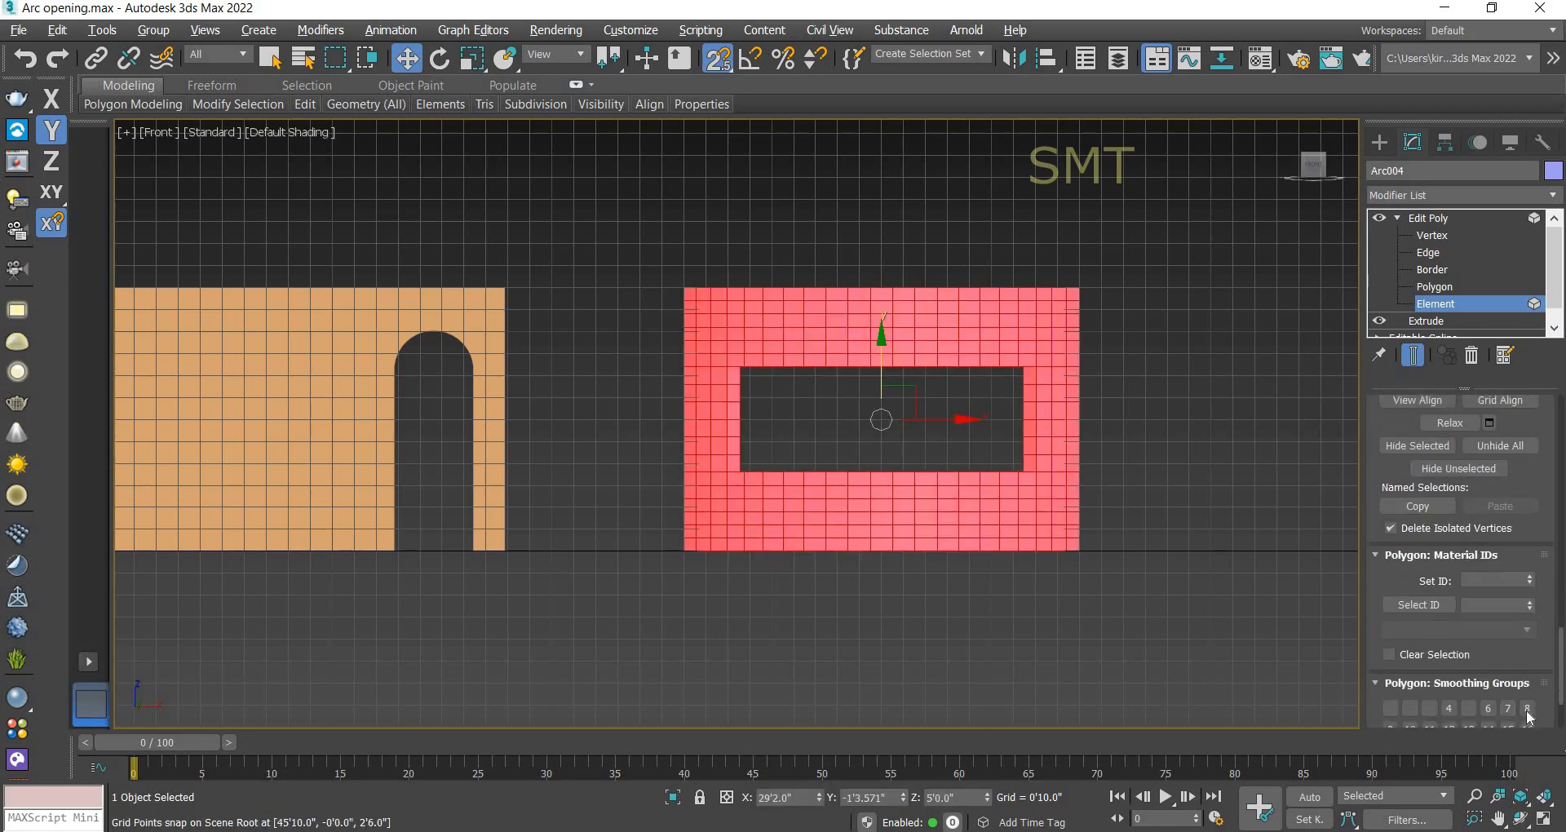
left_click(1466, 670)
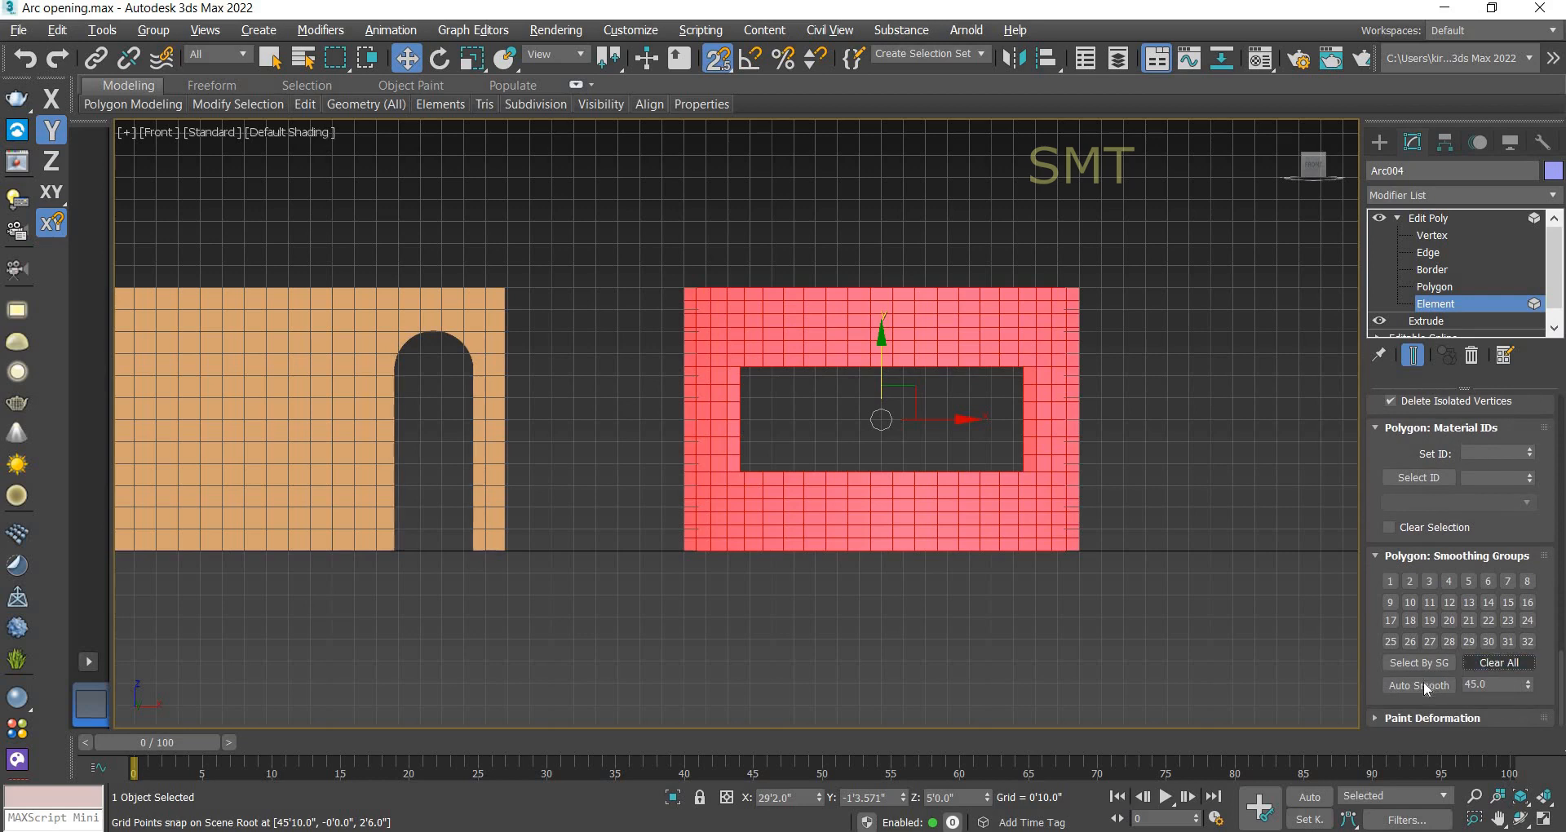
left_click(1210, 599)
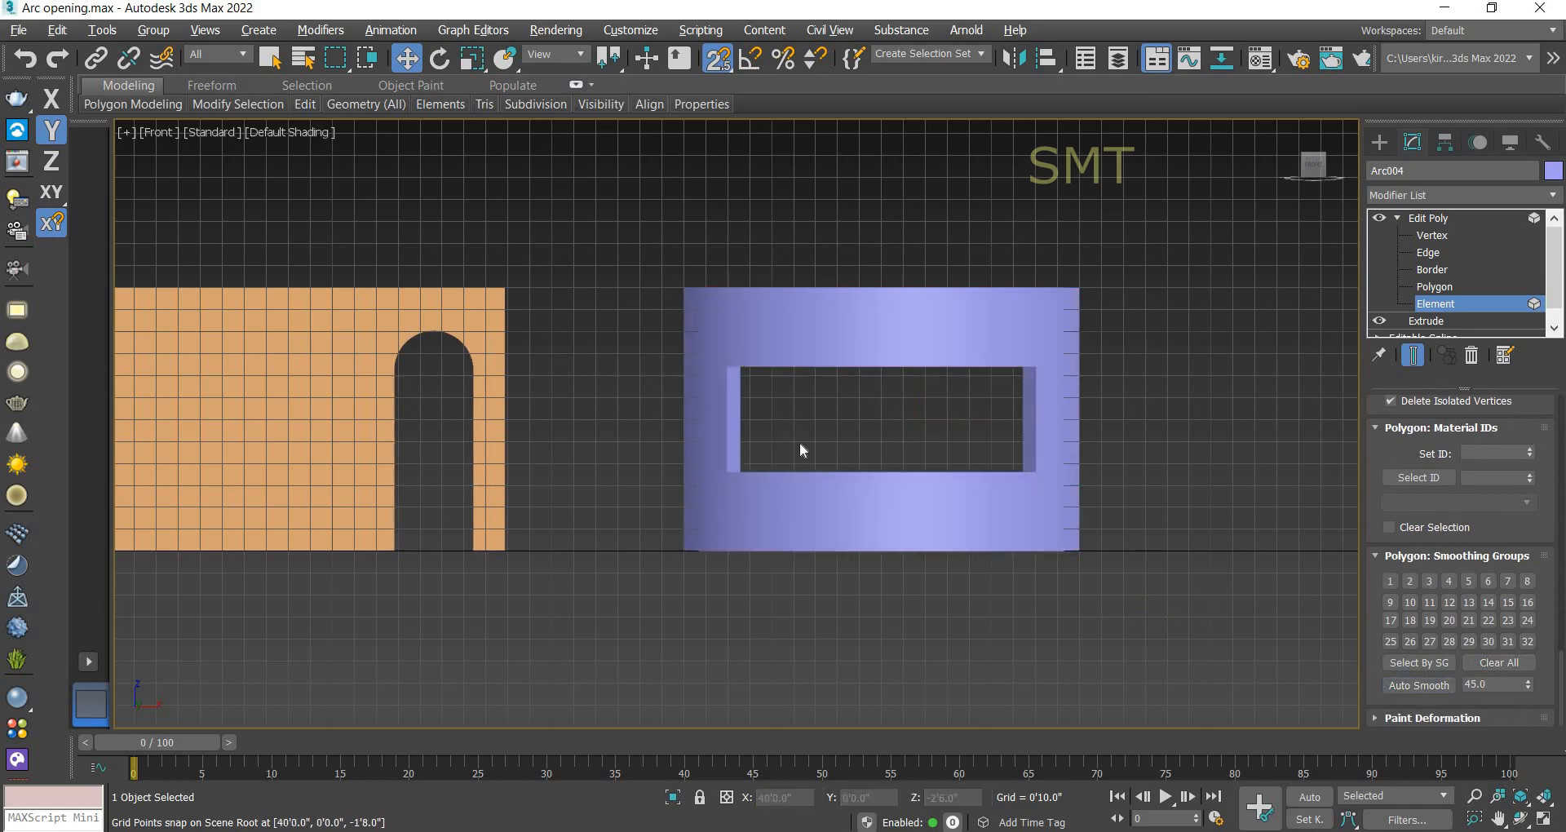
Step: Hide the grid in the Front view and inspect both shaded walls with their openings
scroll(1021, 436, "down", 4)
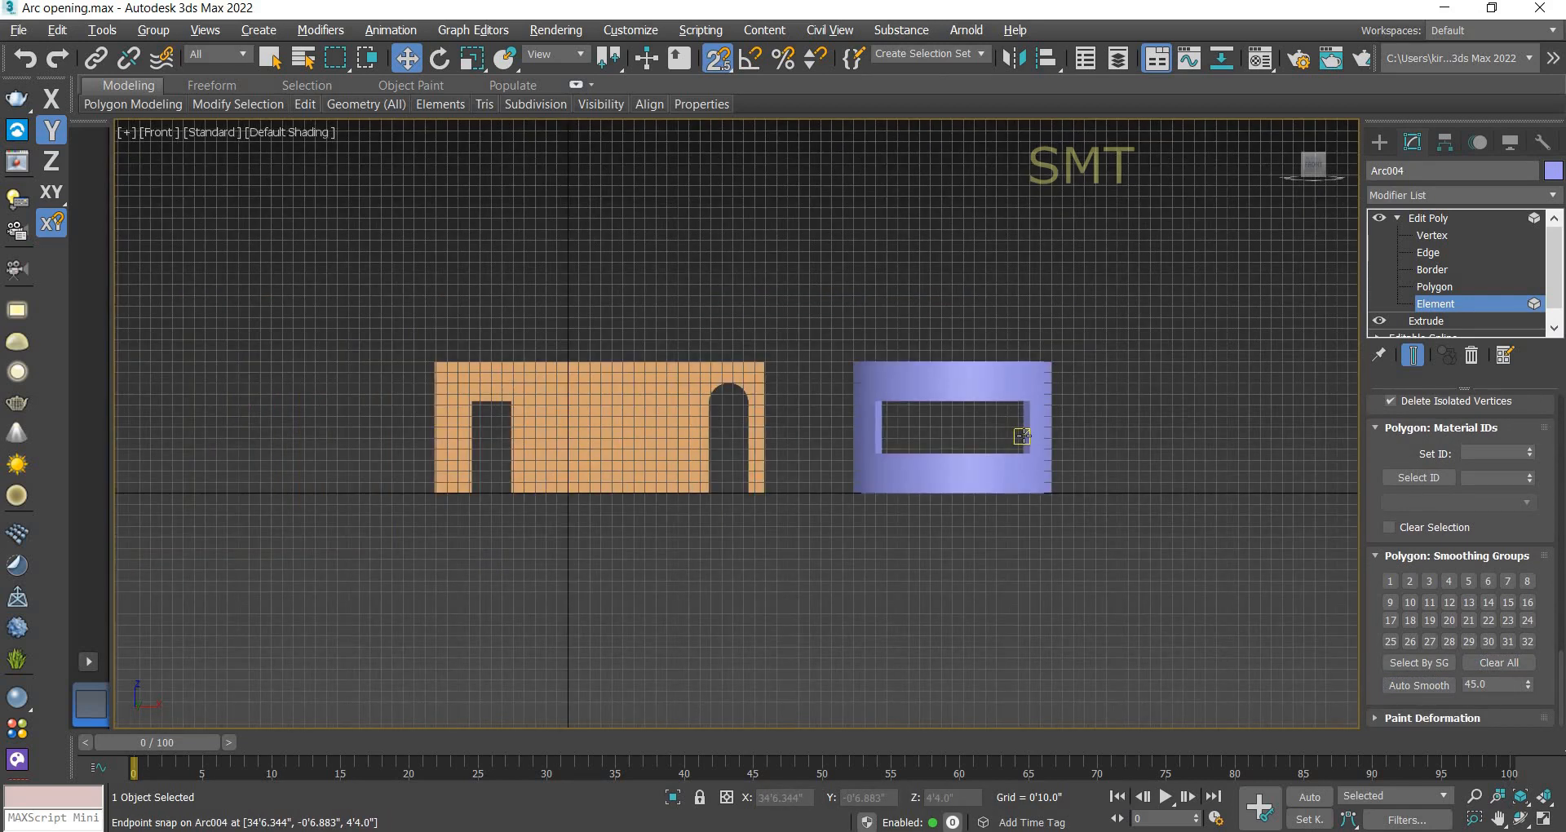
key("g")
scroll(930, 437, "up", 3)
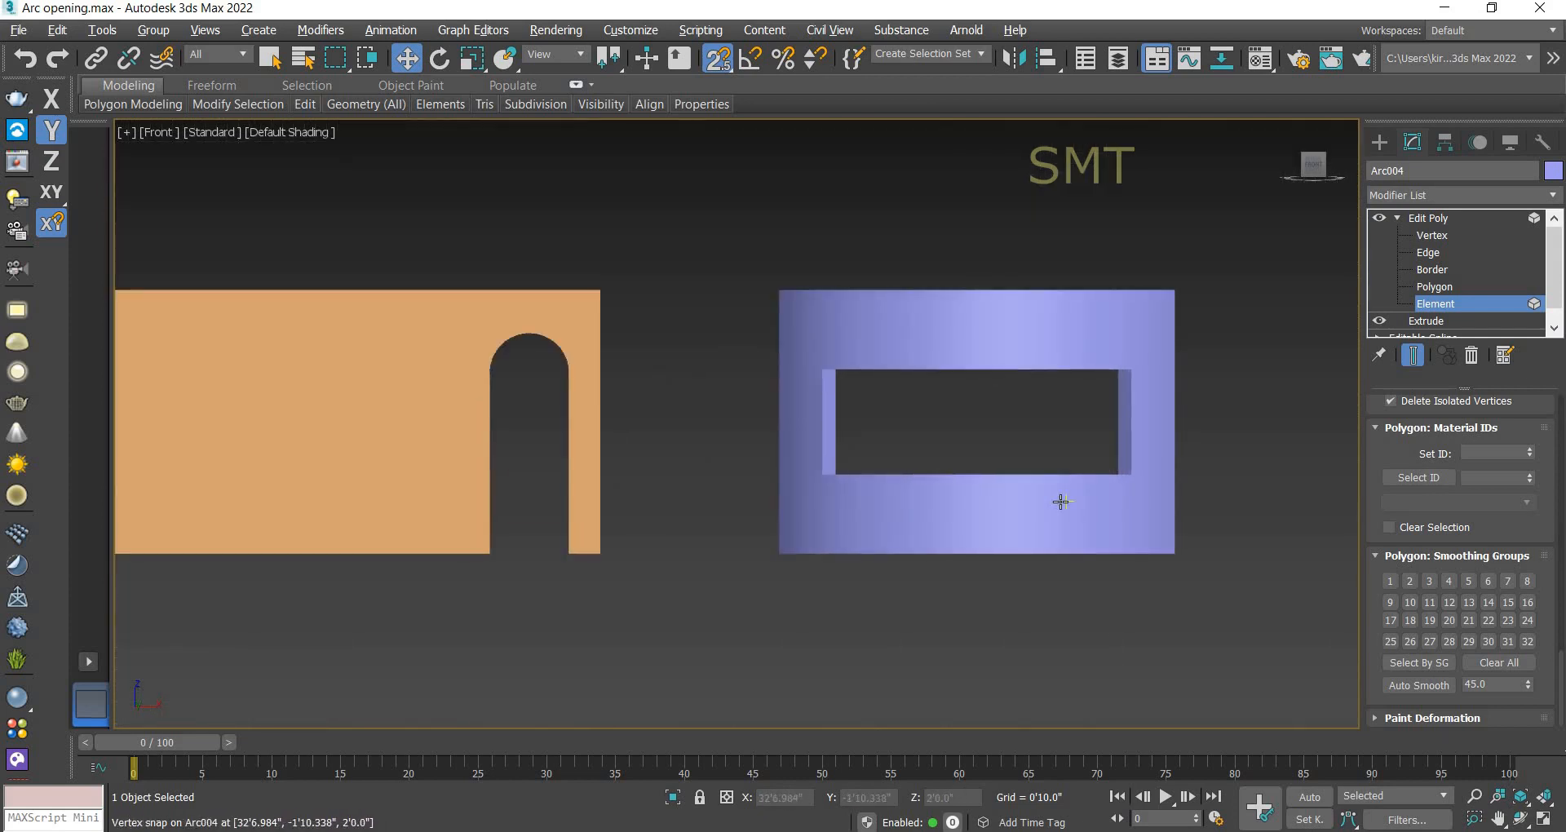
scroll(1060, 501, "down", 2)
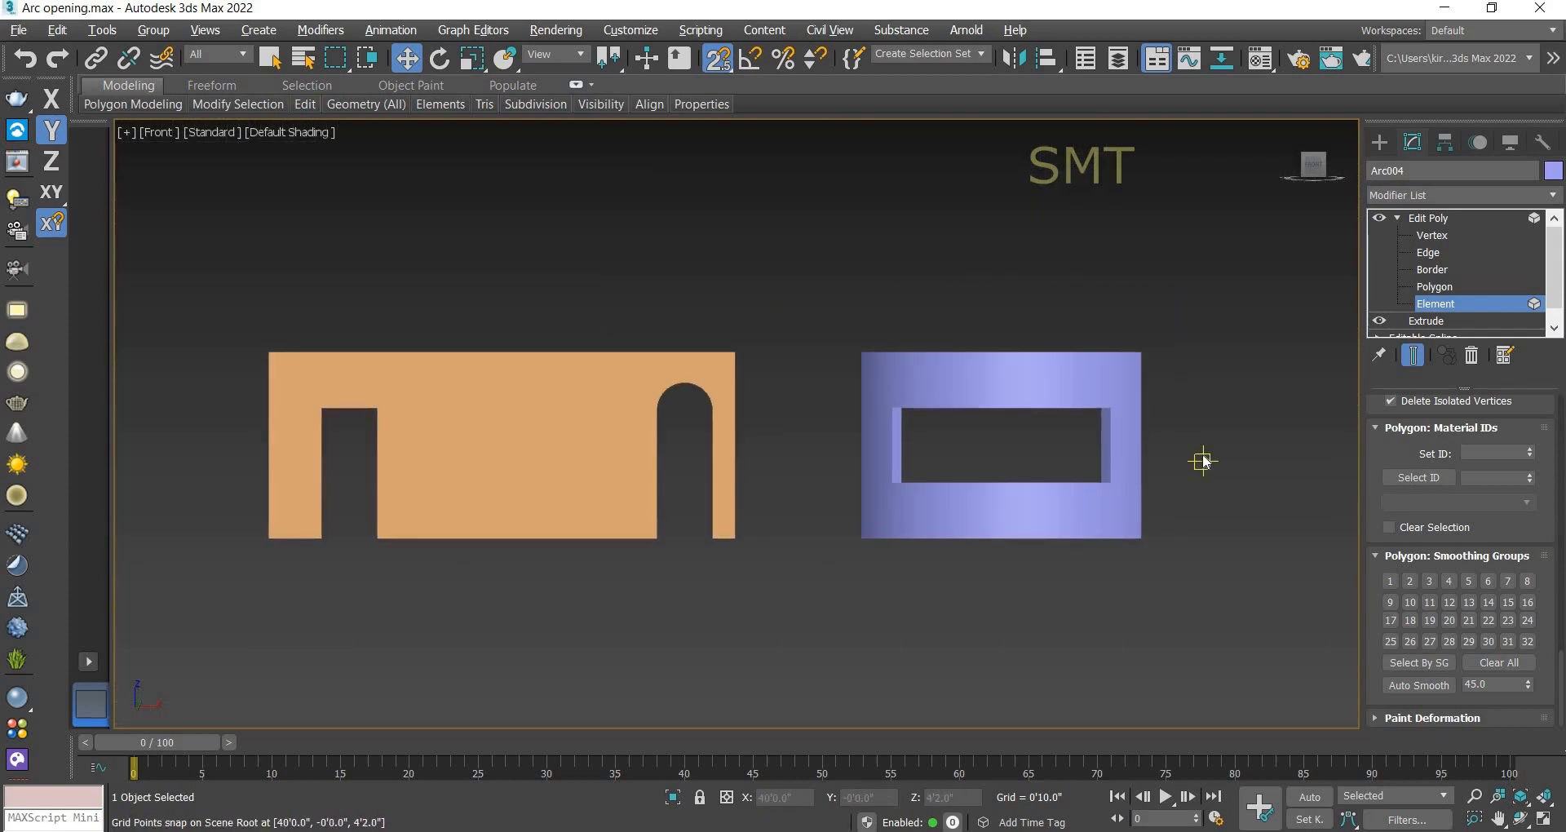